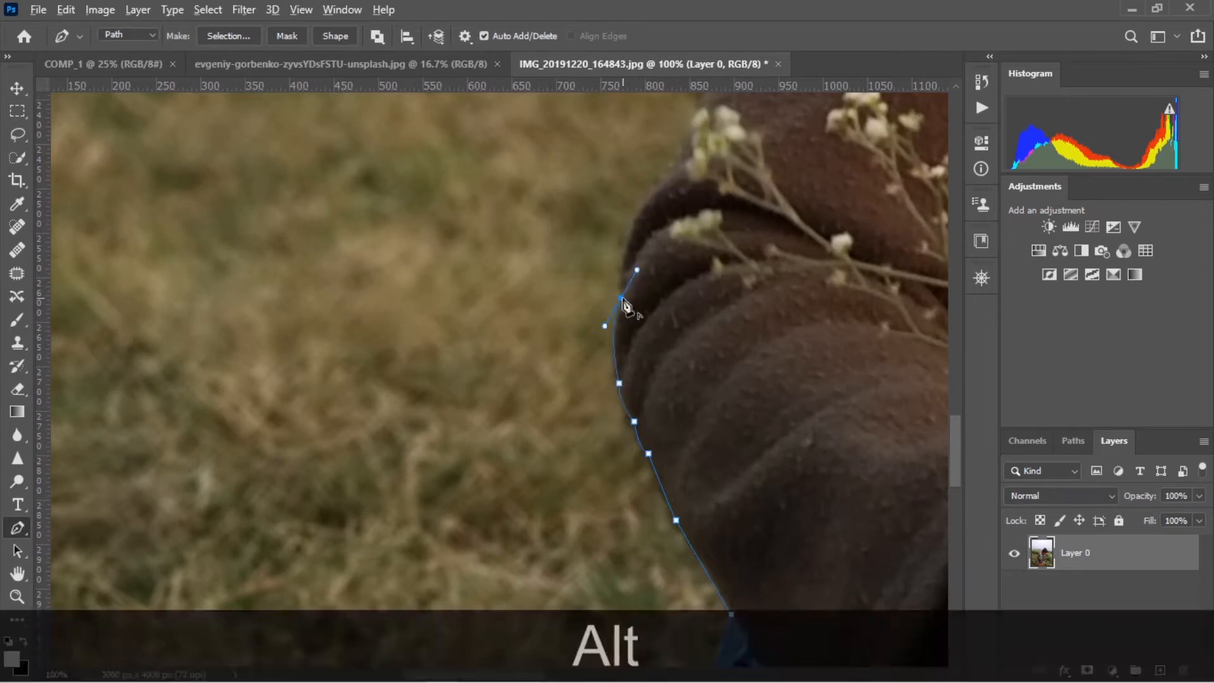
Continue the pen path up the outer edge of the boy's brown sleeve to the denim vest's shoulder
alt+click(621, 295)
mouse_move(568, 478)
mouse_down()
mouse_move(607, 415)
mouse_move(580, 434)
mouse_up()
alt+click(568, 477)
alt+click(547, 479)
drag(581, 353, 661, 362)
alt+click(581, 353)
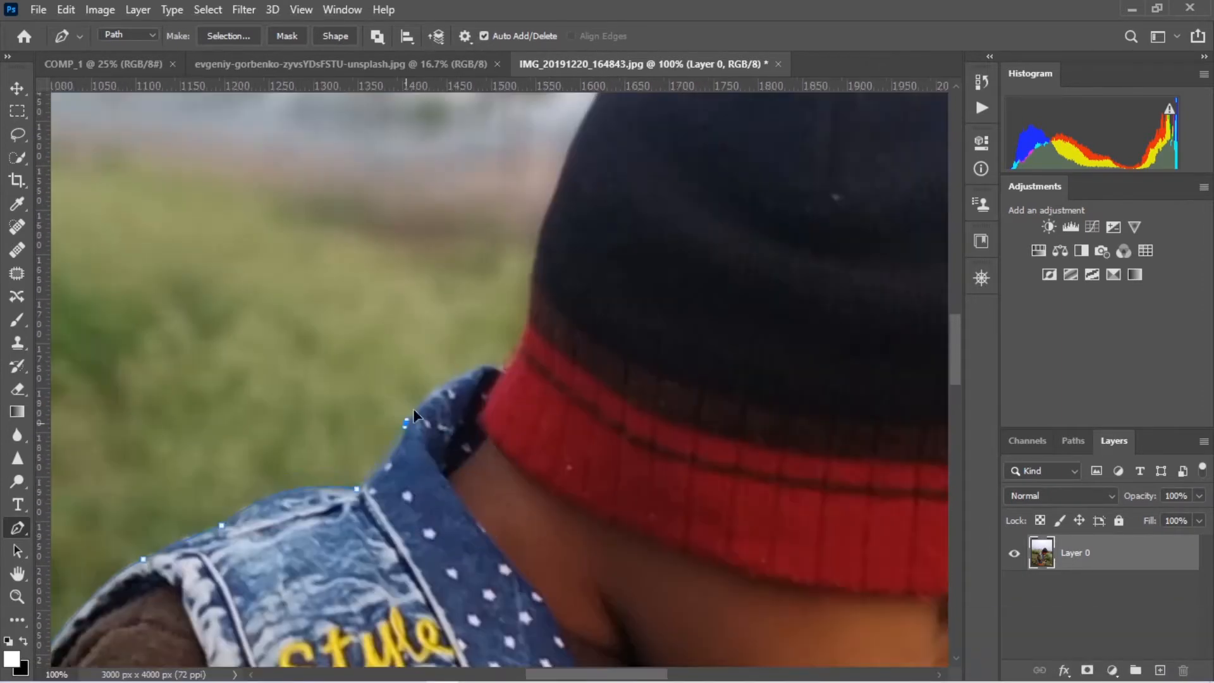
Trace the pen path along the vest's collar and up the back of the boy's hat
drag(412, 411, 424, 372)
drag(503, 369, 535, 361)
alt+click(503, 368)
drag(458, 340, 468, 313)
drag(475, 288, 480, 262)
alt+click(475, 288)
drag(352, 302, 407, 274)
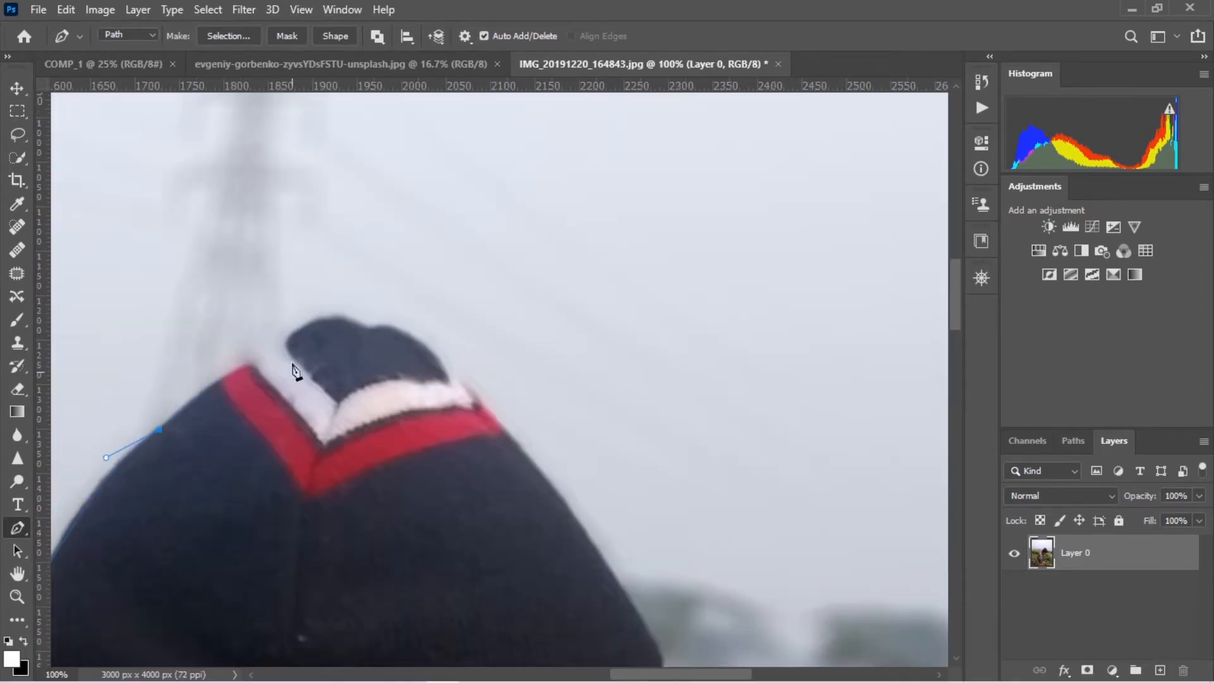
Carry the pen path over the tip of the hat and down its front side to the striped band
click(284, 342)
mouse_move(371, 330)
mouse_down()
mouse_move(415, 352)
mouse_move(488, 437)
mouse_up()
alt+click(371, 331)
alt+click(452, 382)
drag(582, 530, 609, 568)
drag(481, 391, 490, 420)
drag(507, 536, 495, 590)
alt+click(508, 537)
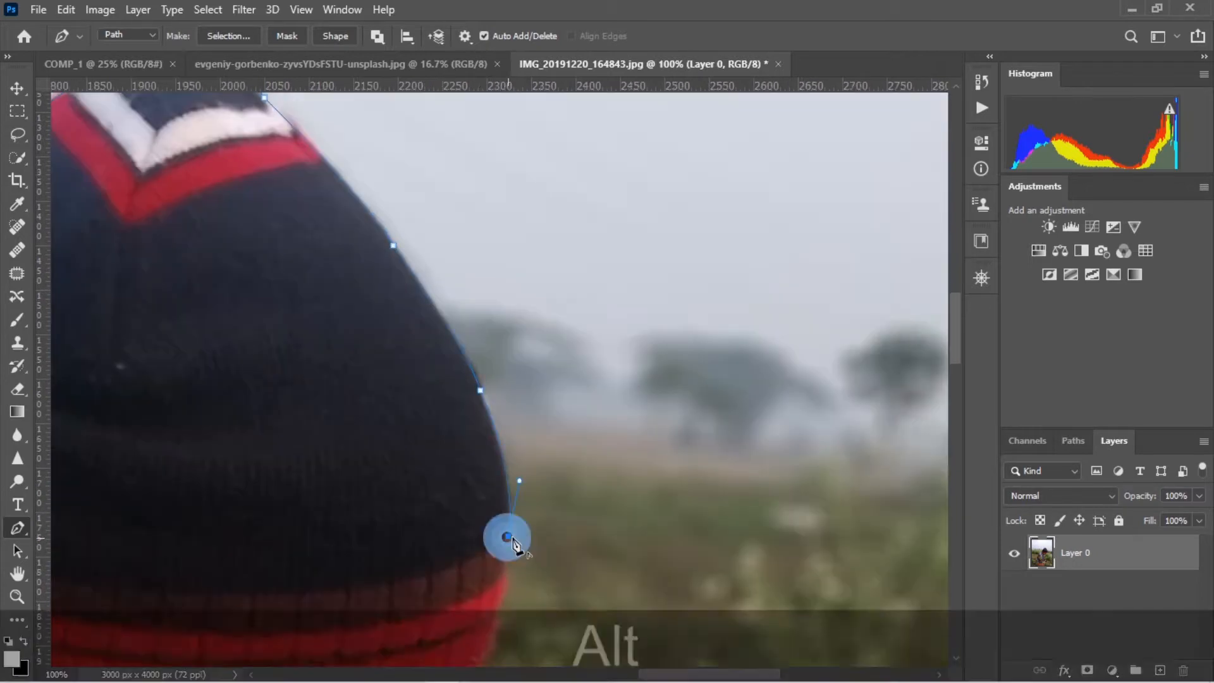
Trace the pen path around the red hat brim and along the boy's face profile to the chin
click(575, 343)
drag(569, 380, 565, 405)
drag(526, 475, 498, 511)
drag(440, 515, 366, 534)
drag(521, 363, 499, 379)
drag(490, 423, 490, 463)
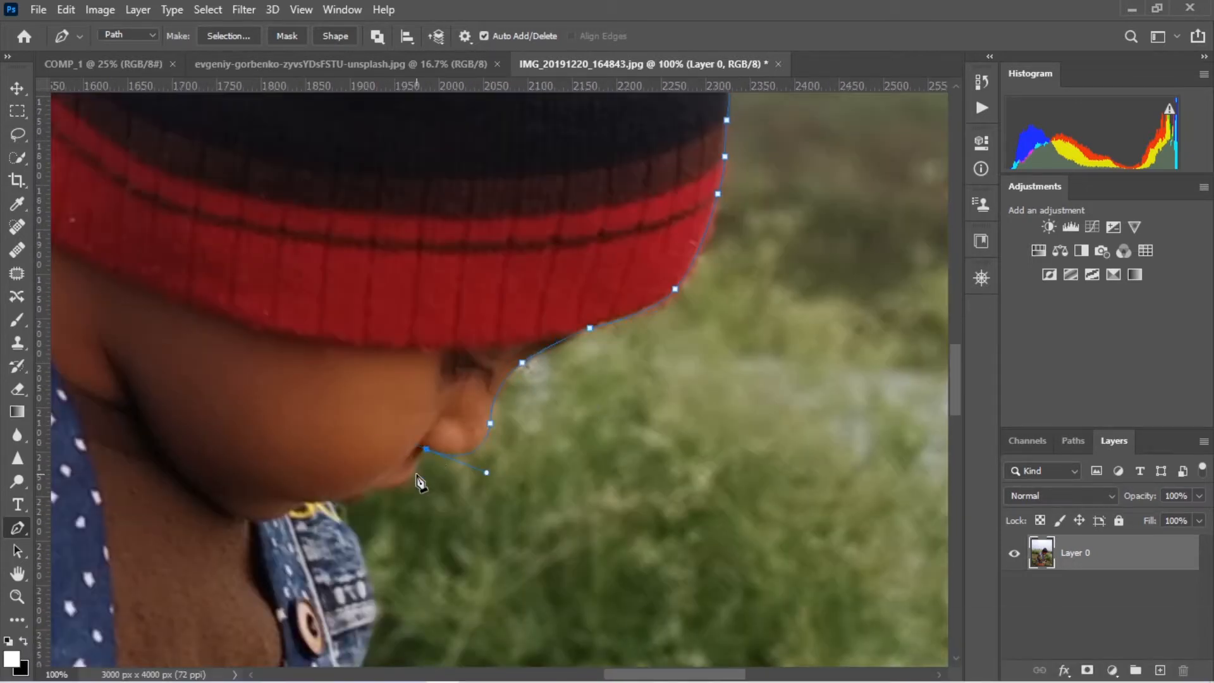
drag(446, 398, 458, 426)
Continue the pen path down the buttoned front edge of the vest and along the far sleeve to the wrist
drag(501, 506, 501, 516)
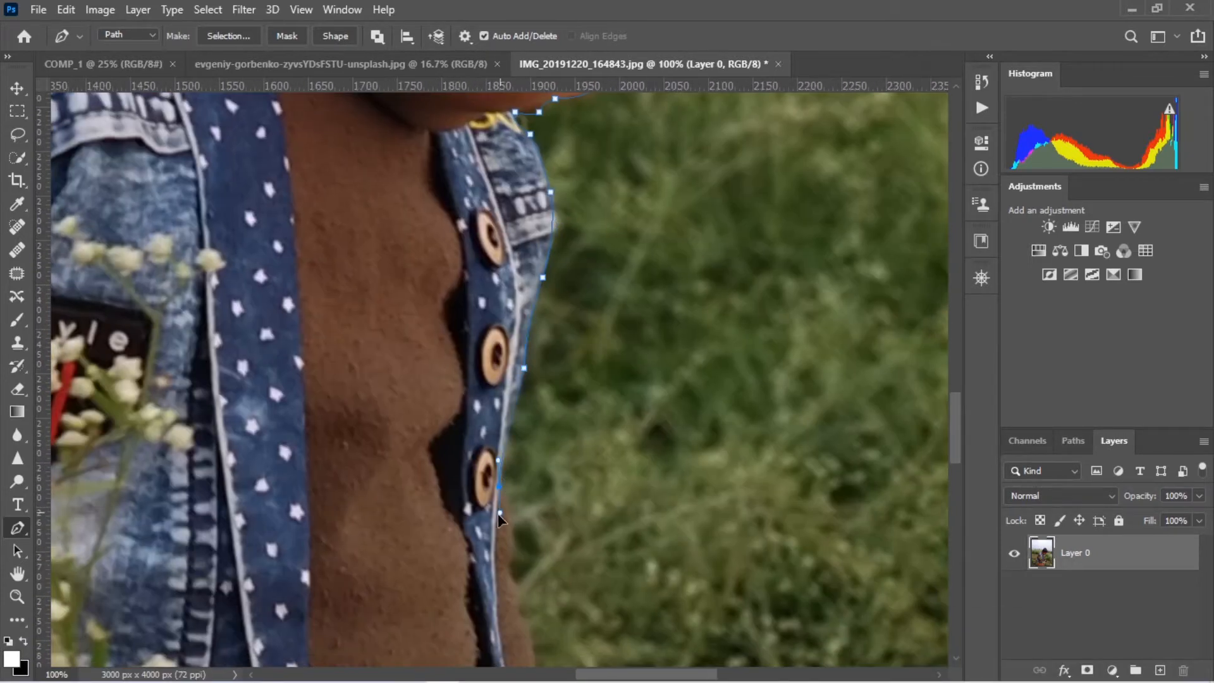
drag(507, 564, 509, 585)
drag(578, 328, 578, 352)
drag(594, 413, 595, 442)
alt+click(594, 413)
drag(553, 327, 560, 364)
alt+click(553, 327)
Trace the pen path along the back of the lowered hand to the first finger at 200% zoom
key(ctrl+plus)
drag(822, 474, 377, 263)
click(412, 353)
click(439, 371)
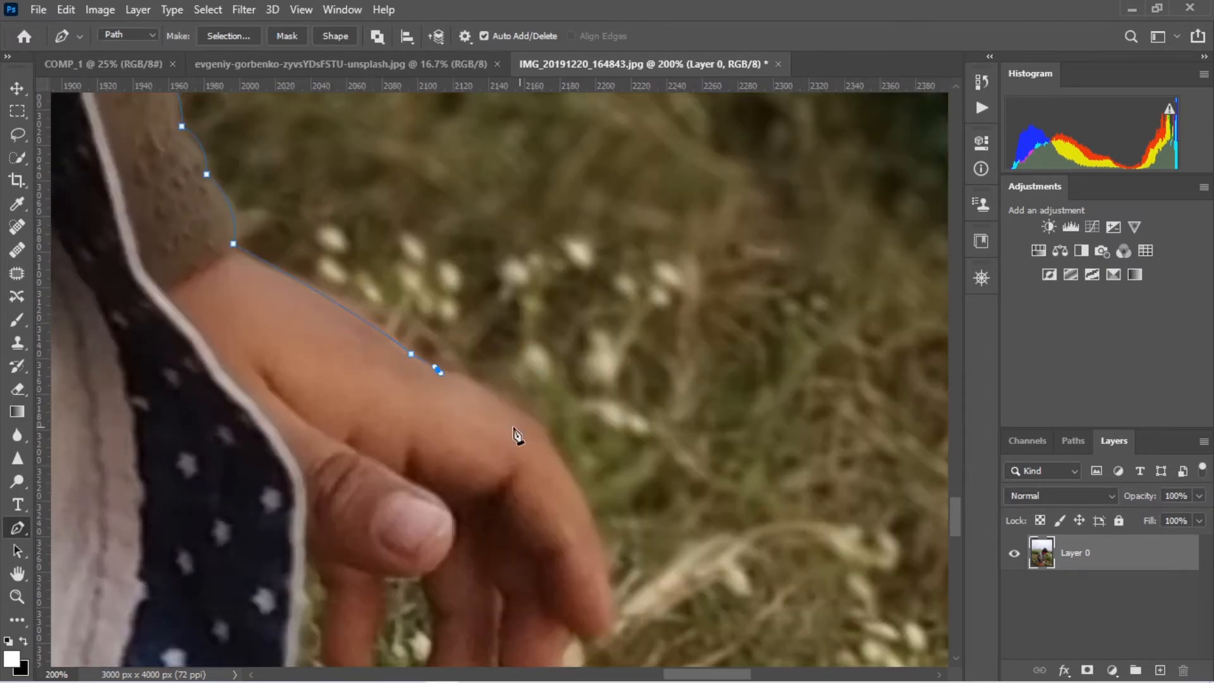
drag(599, 539, 638, 306)
drag(544, 168, 568, 185)
drag(618, 257, 632, 288)
Outline the fingertips and the gaps between the fingers of the lowered hand with the pen path
mouse_move(638, 402)
mouse_down()
mouse_move(597, 428)
mouse_move(495, 291)
mouse_move(499, 317)
mouse_up()
alt+click(528, 346)
drag(524, 442, 514, 489)
alt+click(524, 442)
drag(522, 478, 521, 491)
click(473, 383)
drag(412, 423, 409, 450)
alt+click(369, 378)
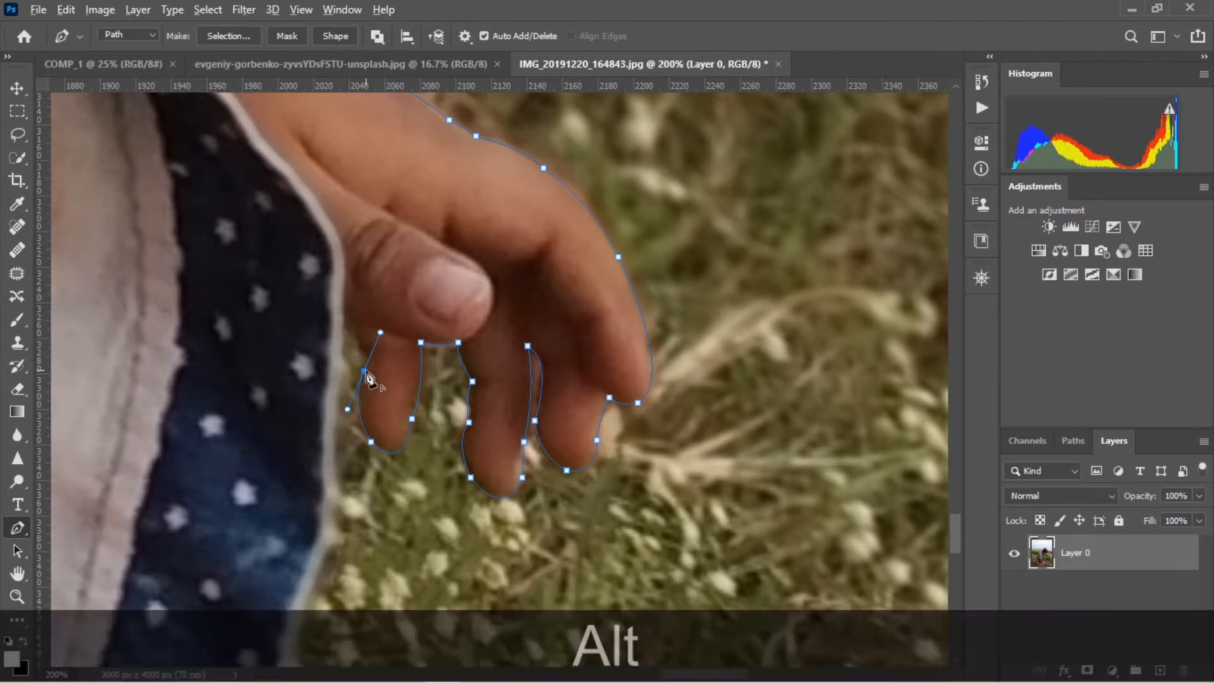
Continue the pen path from the hand around the lower corner of the vest's open front panel
click(444, 240)
drag(411, 359, 386, 409)
click(469, 411)
click(421, 526)
drag(369, 509, 357, 488)
click(540, 445)
drag(500, 396, 466, 355)
Trace the pen path up the vest's inner edge to the gap and down the side of the orange trousers
click(613, 472)
click(567, 398)
click(515, 276)
drag(474, 282, 453, 303)
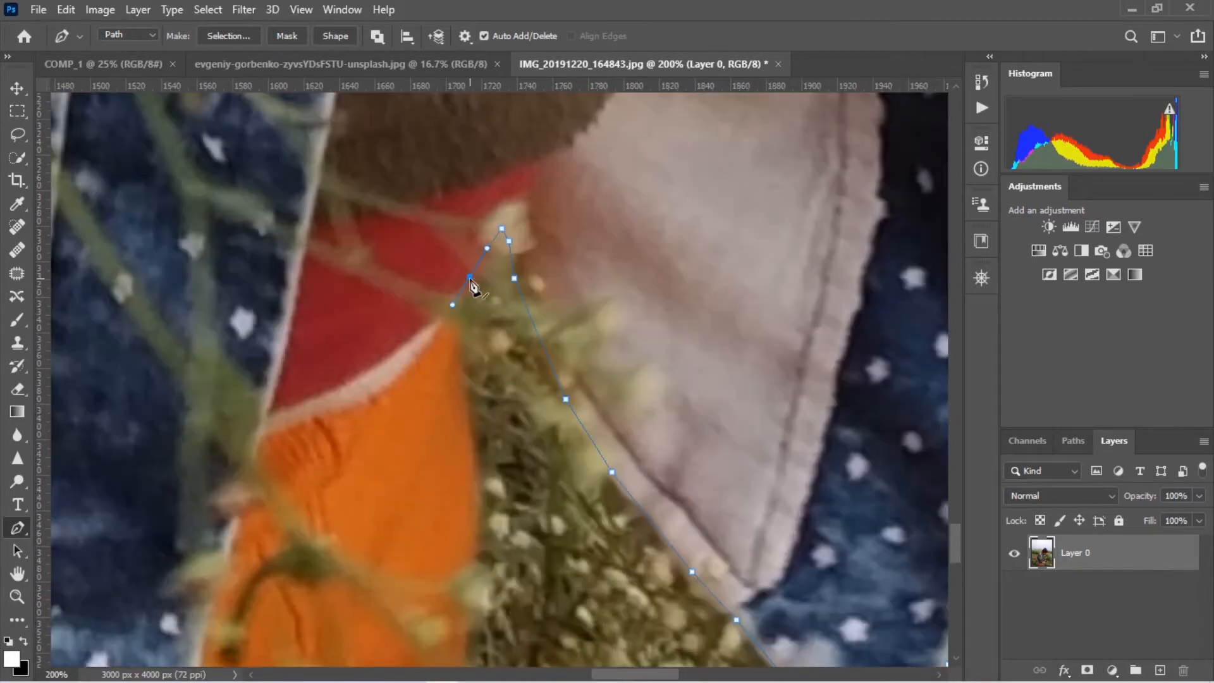
drag(509, 352, 510, 385)
drag(543, 569, 722, 274)
Convert the closed path around the boy into a selection and use it as a layer mask on Layer 0
right_click(333, 412)
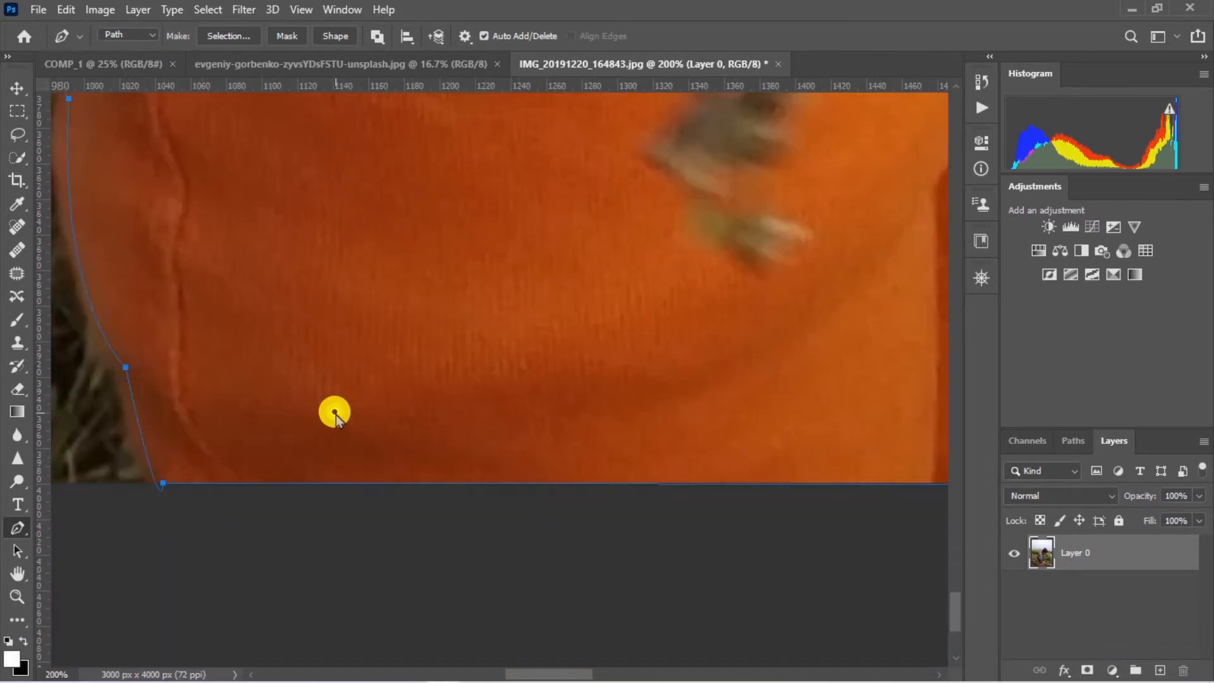
click(412, 97)
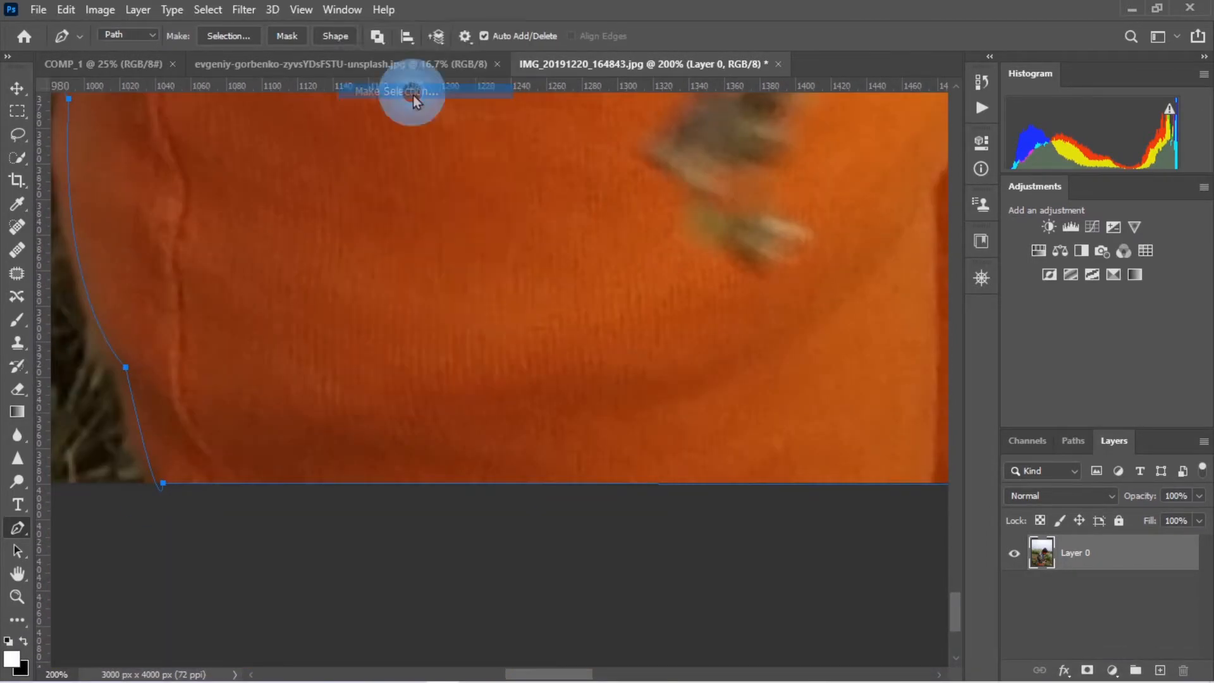
key(Return)
key(ctrl+0)
click(1087, 670)
Move the masked boy into the COMP_1 document and convert the new layer to a smart object
click(17, 88)
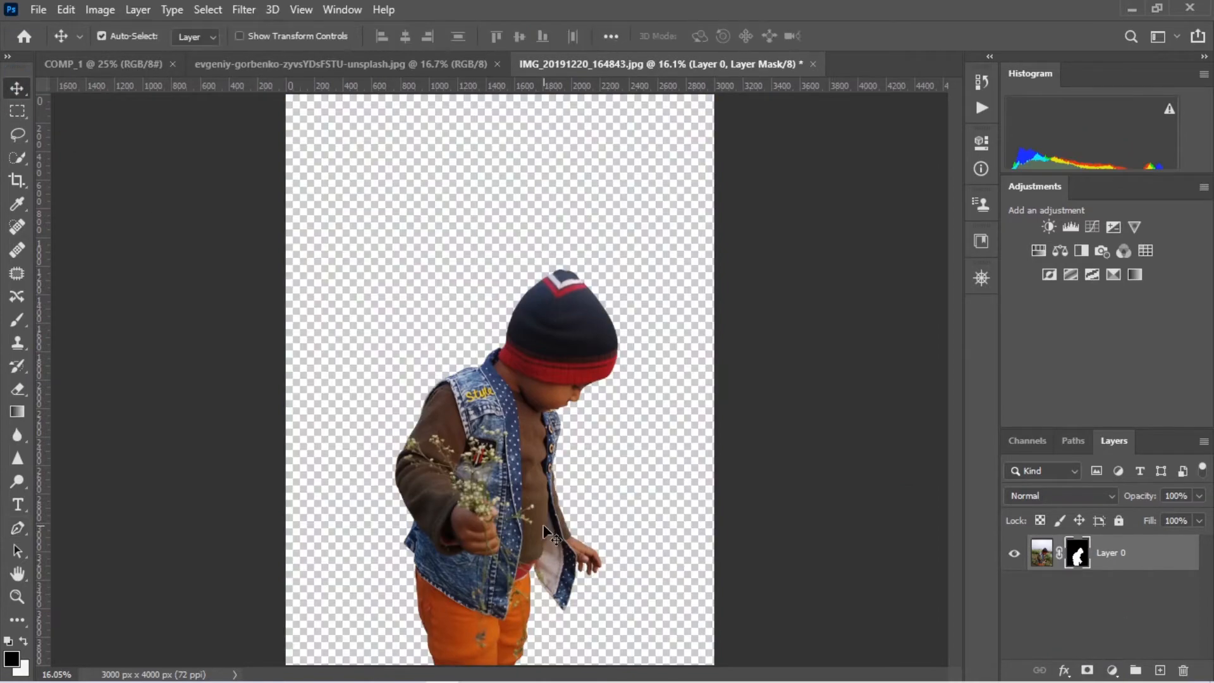
drag(553, 535, 530, 405)
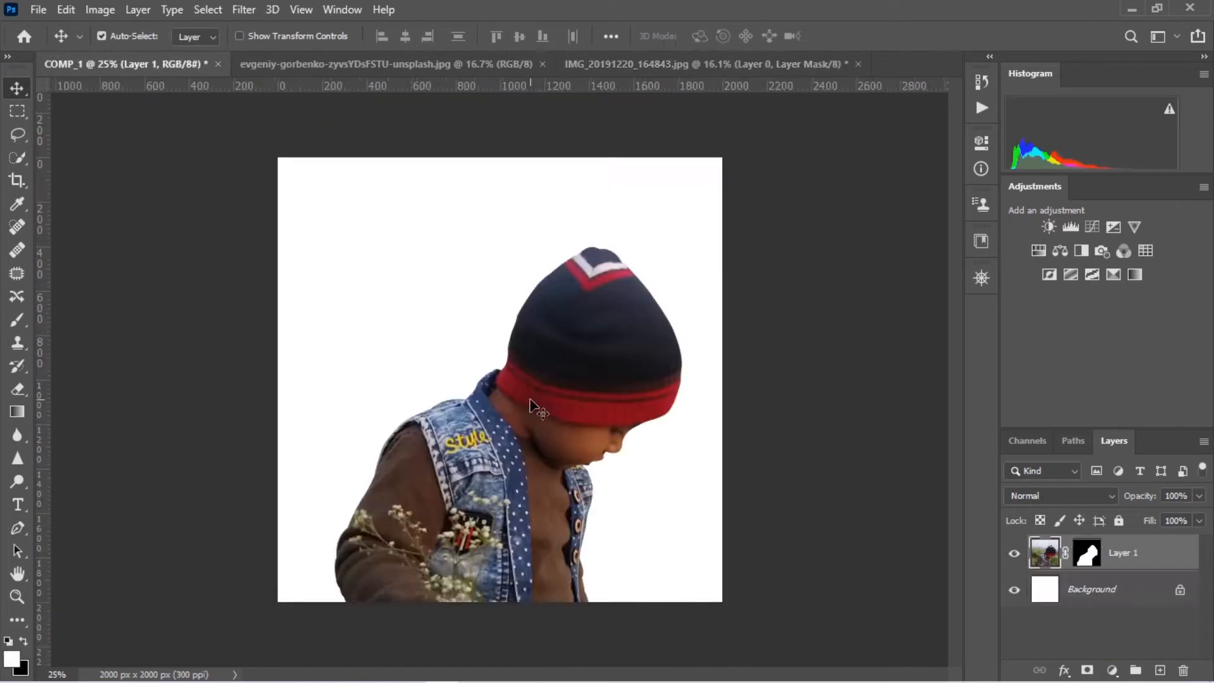
right_click(1140, 554)
click(986, 250)
Scale the boy down with Free Transform until the whole figure fits near the centre of the canvas
key(ctrl+t)
drag(681, 247, 550, 482)
drag(482, 509, 556, 216)
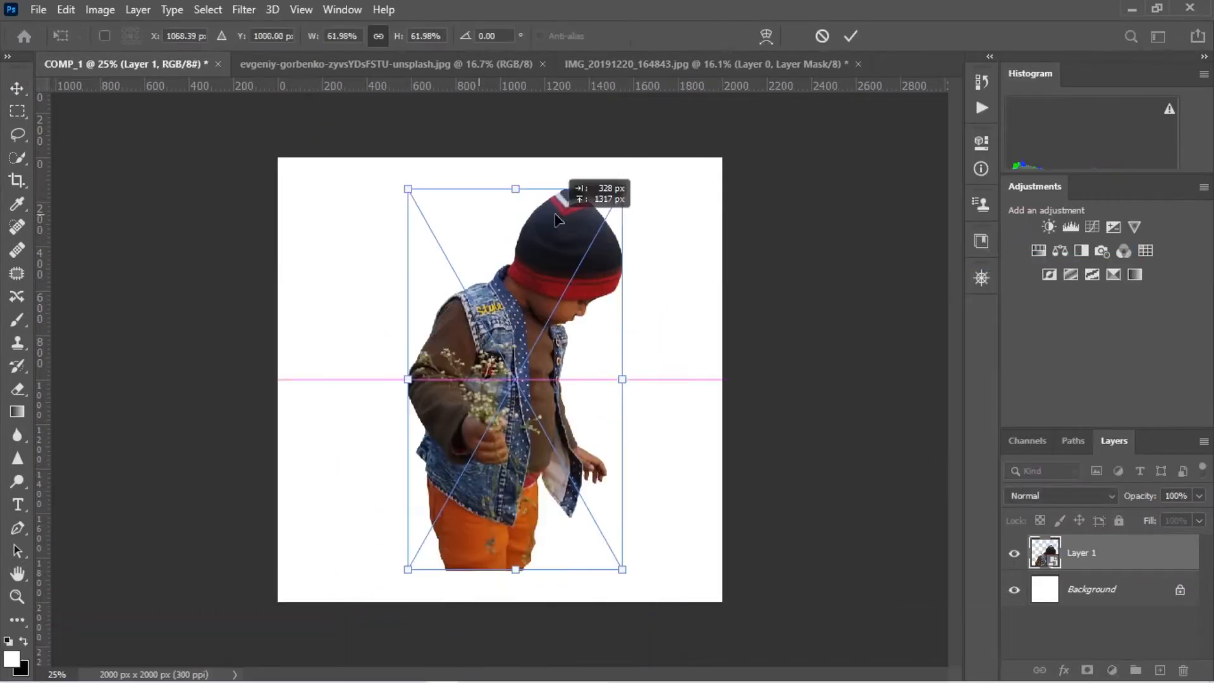
mouse_move(622, 189)
mouse_down()
mouse_move(540, 306)
mouse_move(618, 171)
mouse_up()
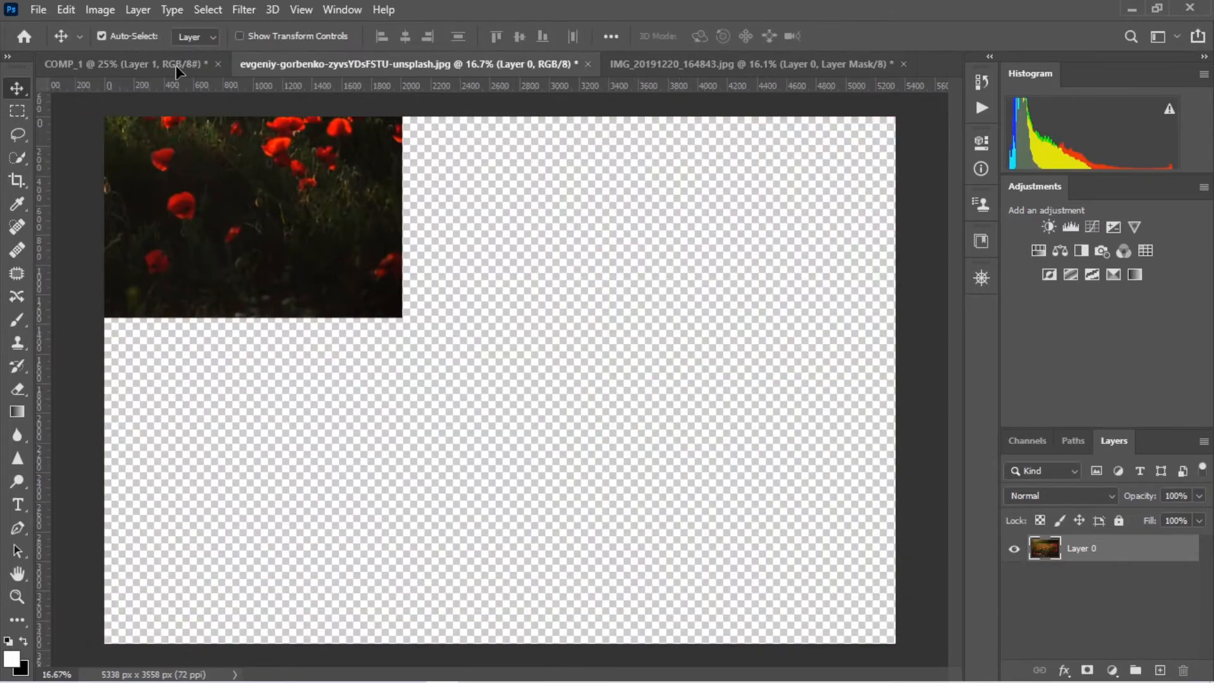
Place the poppy field photo in COMP_1 beneath the boy's layer and convert it to a smart object
drag(180, 73, 578, 386)
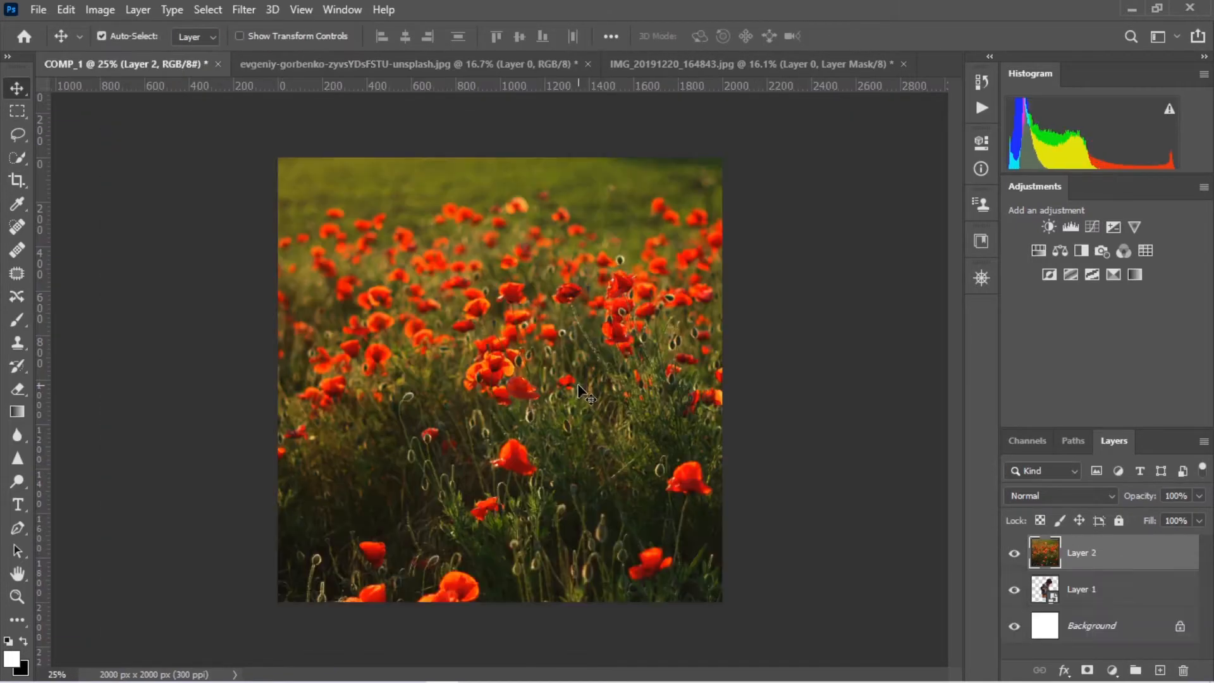
drag(1119, 562, 1118, 625)
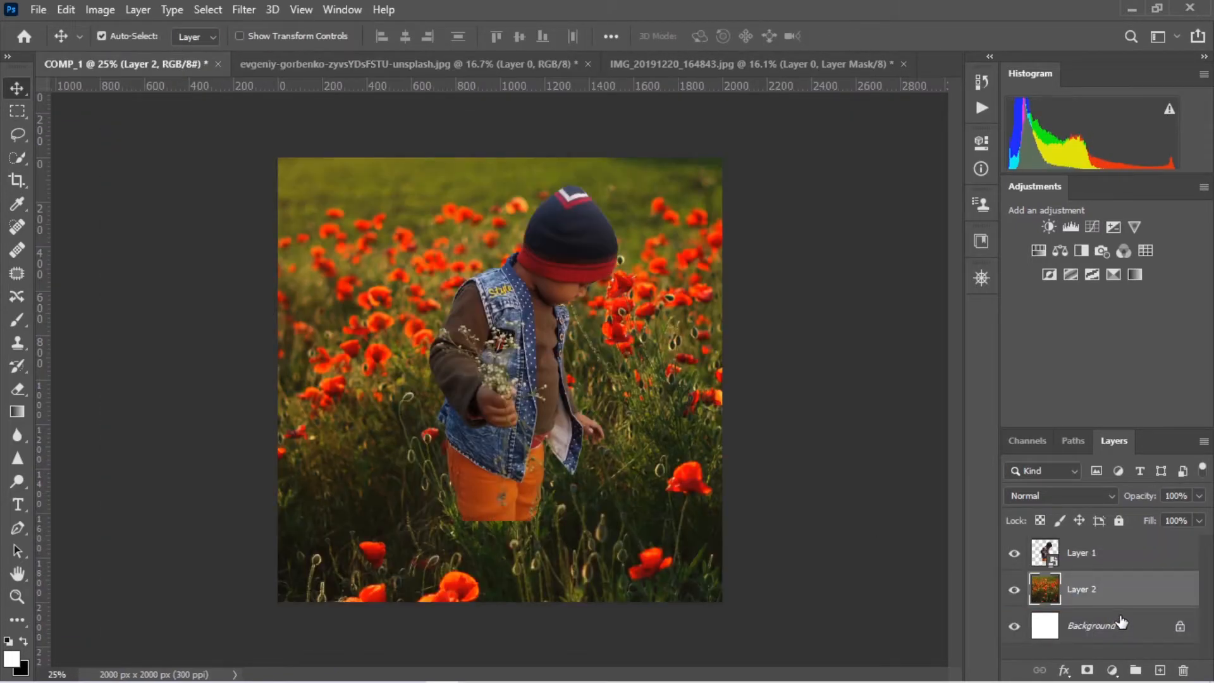
right_click(1107, 578)
click(986, 247)
Scale the poppy field layer down and position it so it fills the square canvas with the sunlit trees showing
key(ctrl+t)
key(ctrl+0)
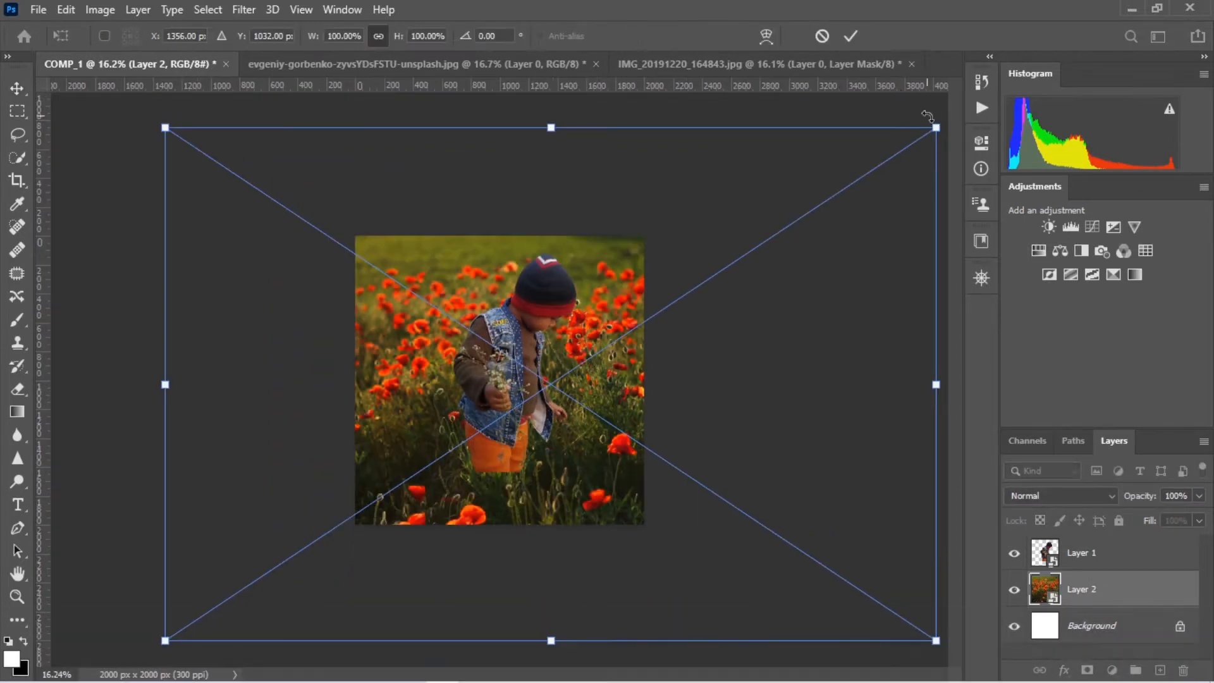
drag(938, 125, 647, 329)
drag(729, 236, 667, 279)
drag(616, 329, 633, 329)
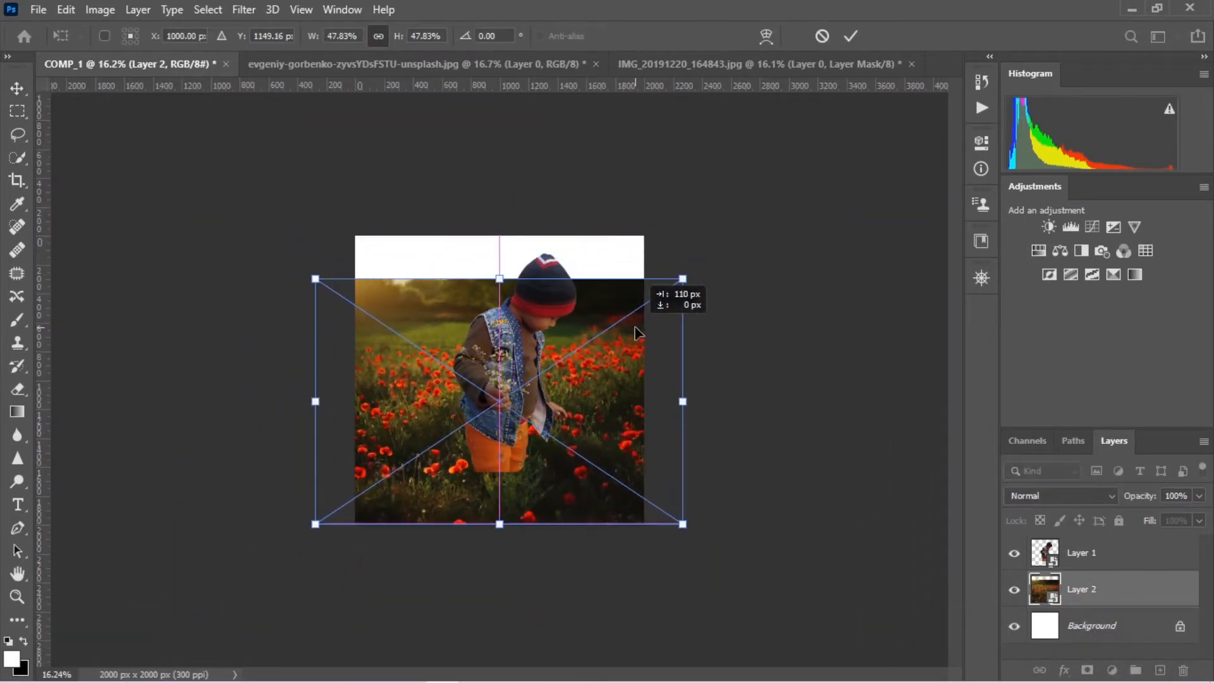
drag(504, 278, 515, 236)
click(851, 36)
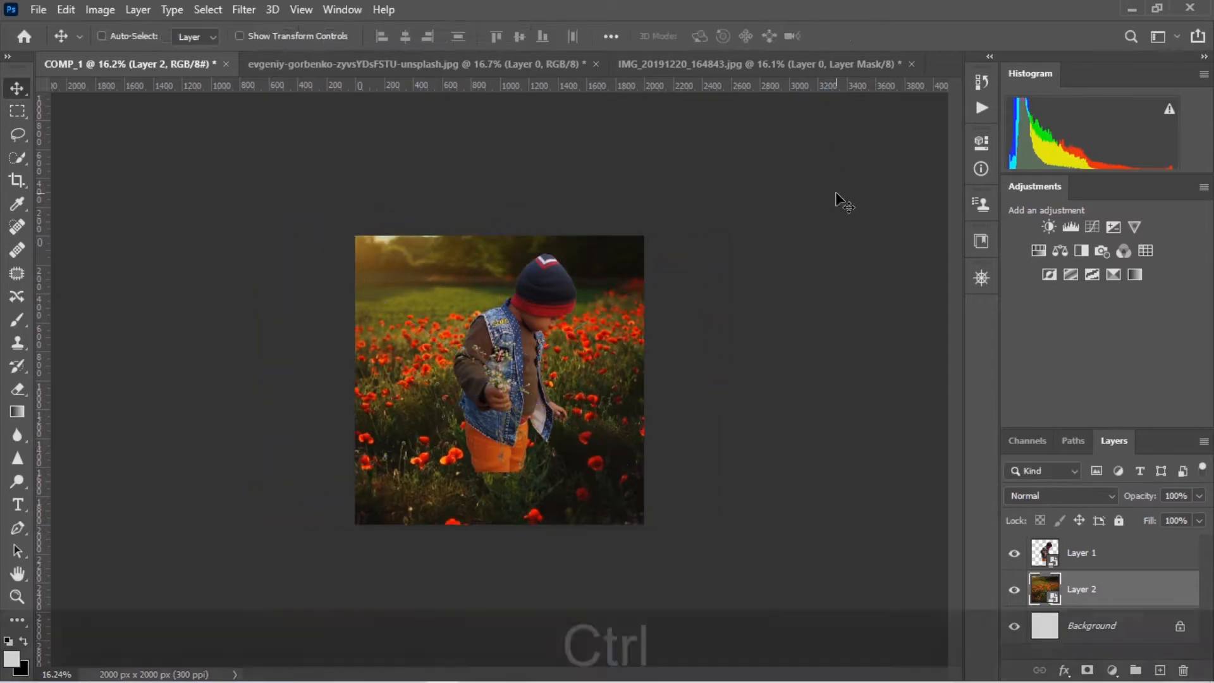
Scale the boy on Layer 1 to 36.17% and position him left of centre in the poppy field
key(ctrl+0)
click(1113, 553)
key(ctrl+t)
drag(656, 125, 613, 196)
drag(544, 348, 495, 296)
drag(558, 149, 520, 217)
drag(480, 295, 488, 242)
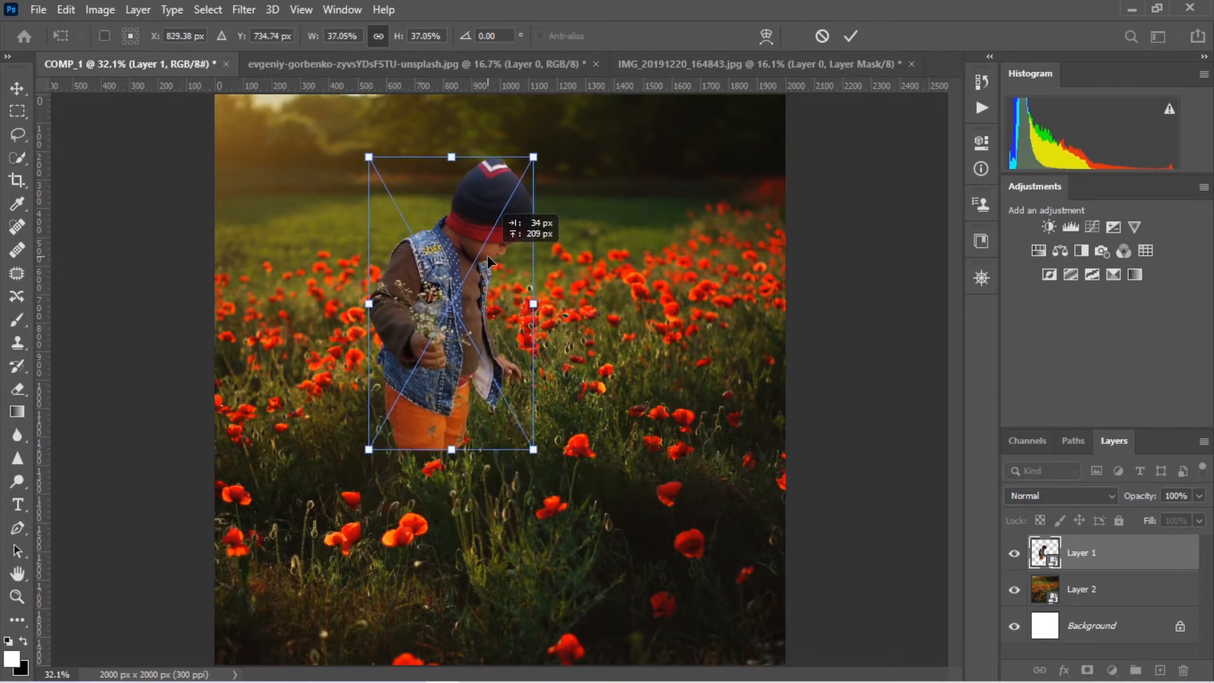
click(850, 36)
Select a patch of foreground poppies and grass in the original poppy photo and copy it into COMP_1
click(468, 63)
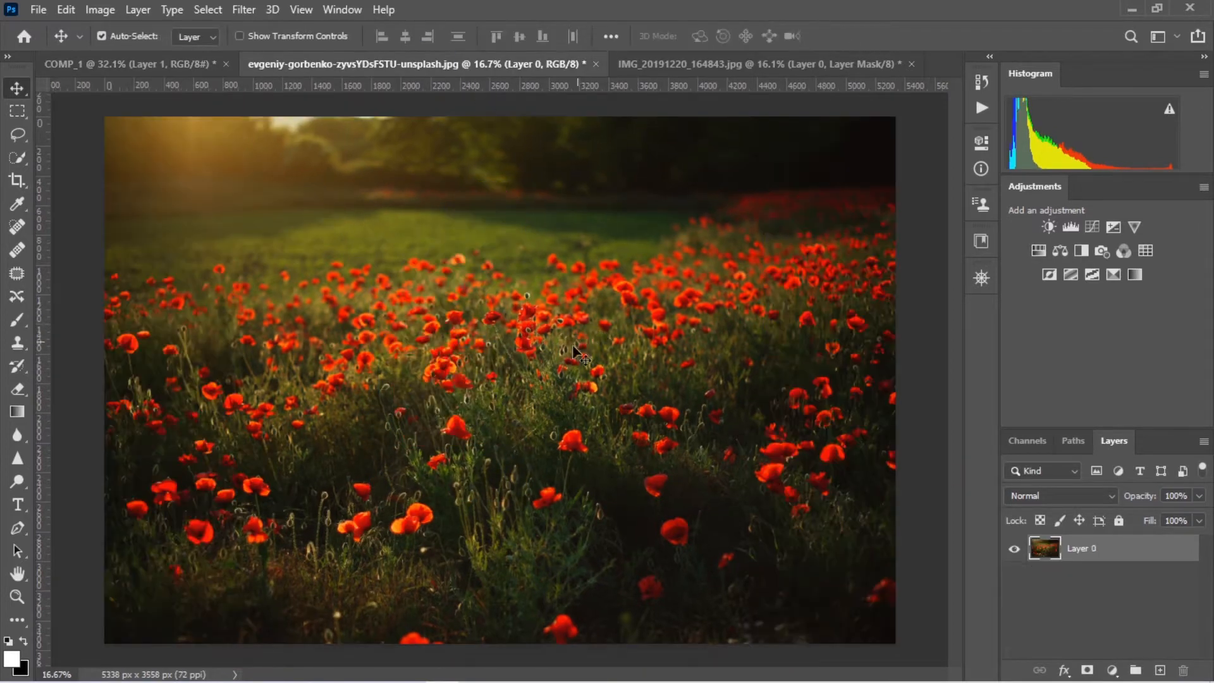
key(ctrl+plus)
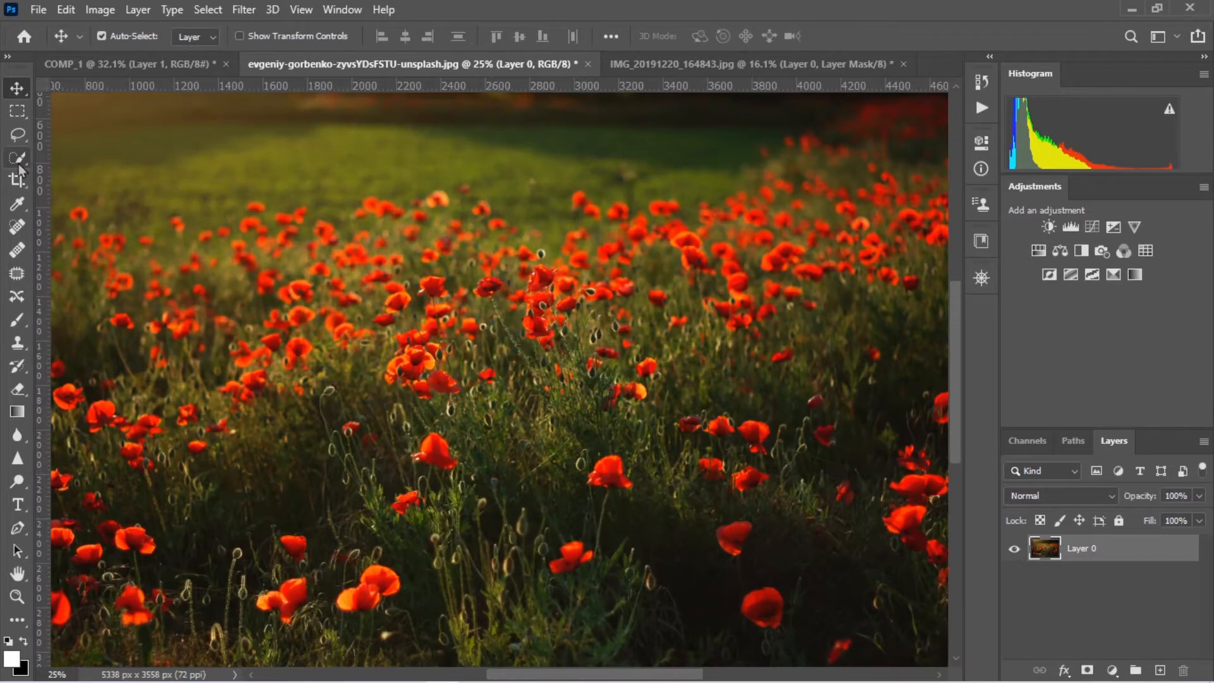
click(18, 158)
mouse_move(303, 400)
mouse_down()
mouse_move(523, 639)
mouse_move(336, 486)
mouse_move(408, 295)
mouse_move(221, 442)
mouse_up()
key(v)
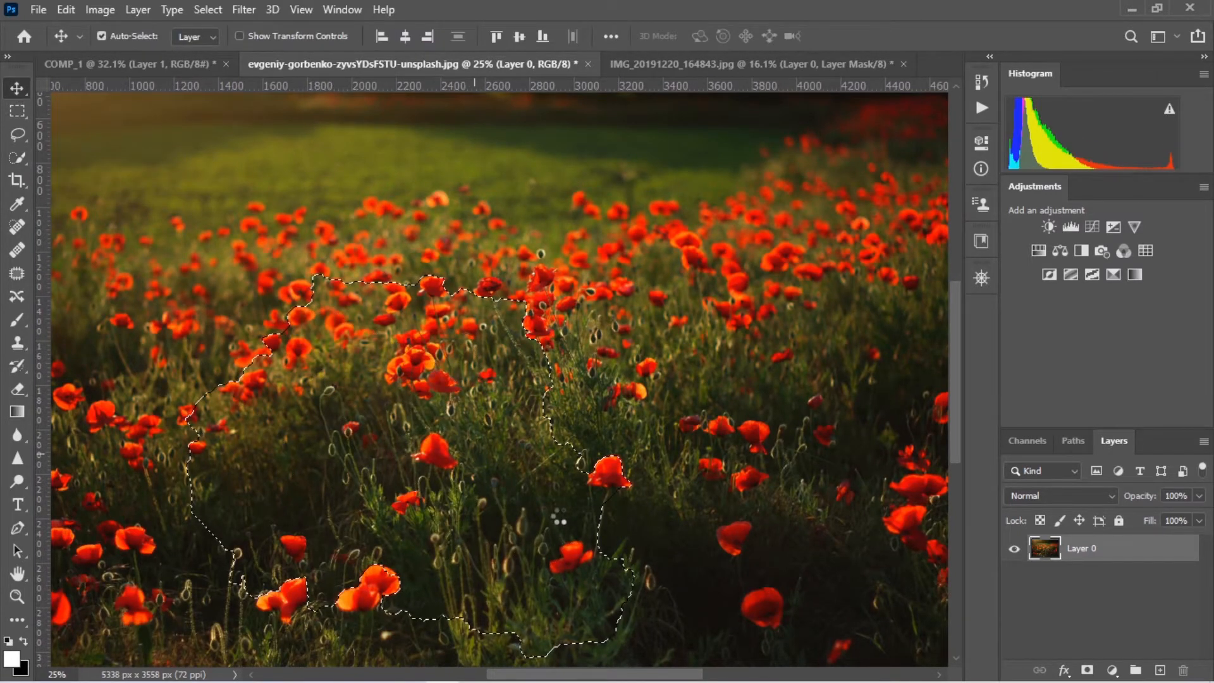
drag(559, 516, 425, 382)
Convert the poppy patch to a smart object, then scale it down and place it over the boy's legs
right_click(1104, 552)
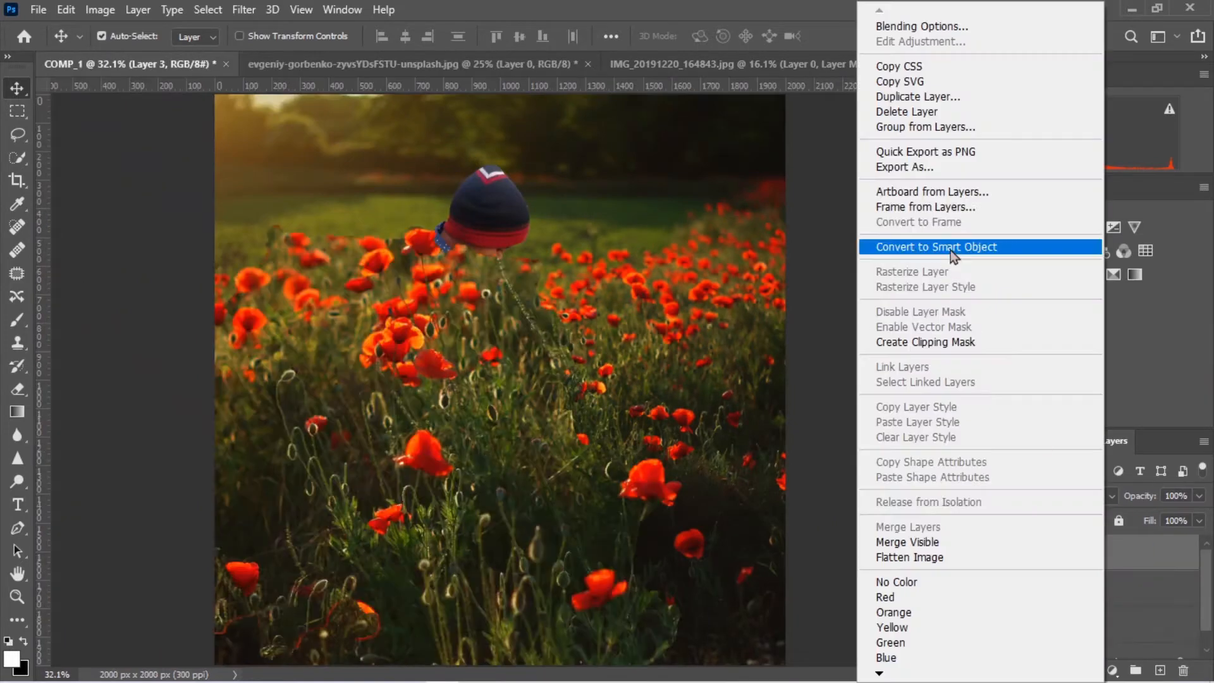
click(951, 251)
key(ctrl+t)
drag(685, 222, 341, 520)
drag(271, 588, 537, 414)
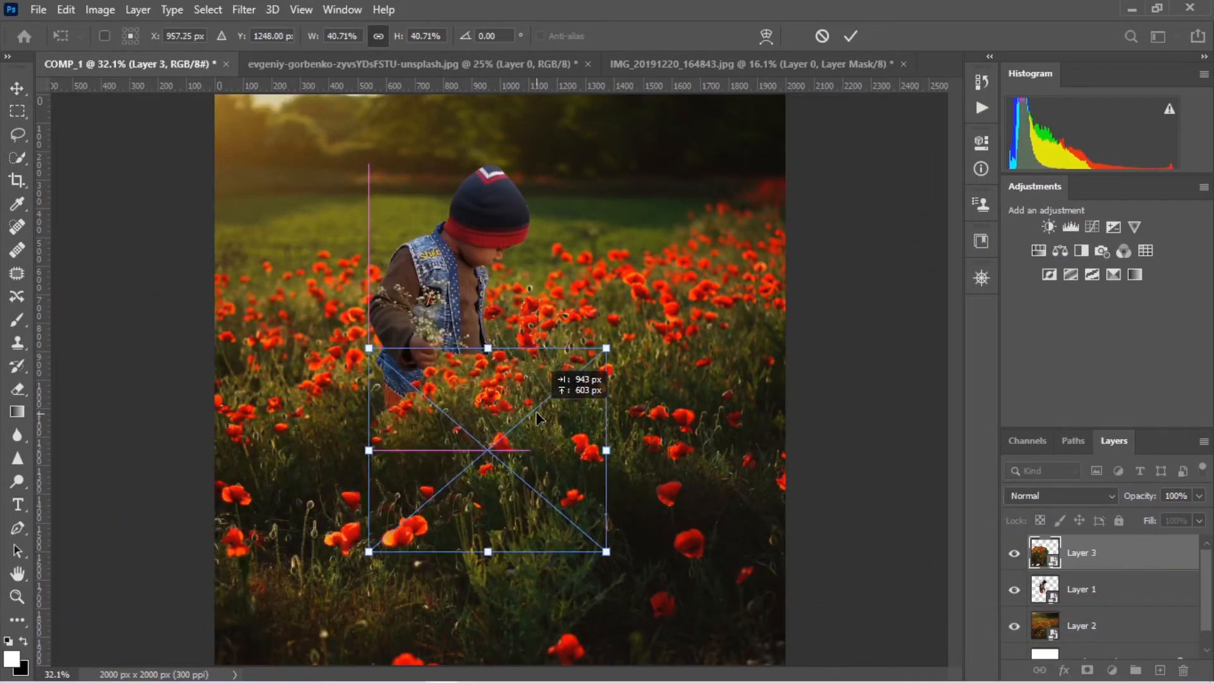
drag(606, 348, 561, 388)
drag(491, 455, 460, 435)
click(851, 36)
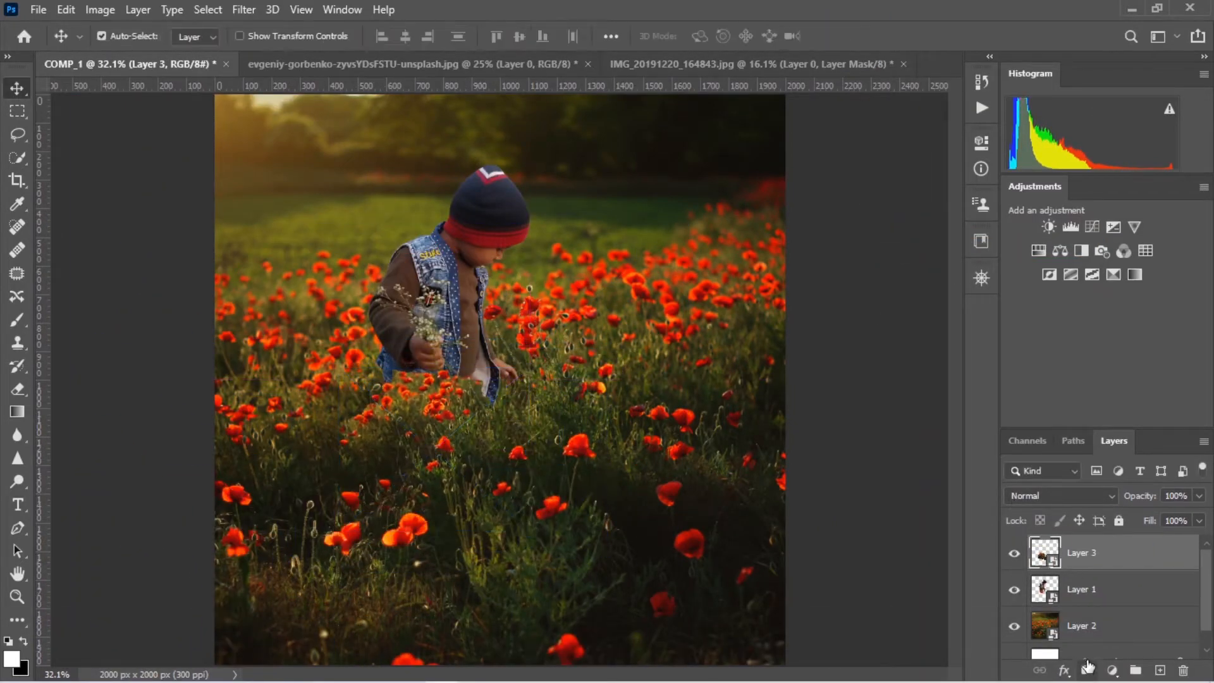
Add a layer mask to Layer 3 and set up a black brush at 50% opacity and 50 px size
click(1087, 669)
text(bx)
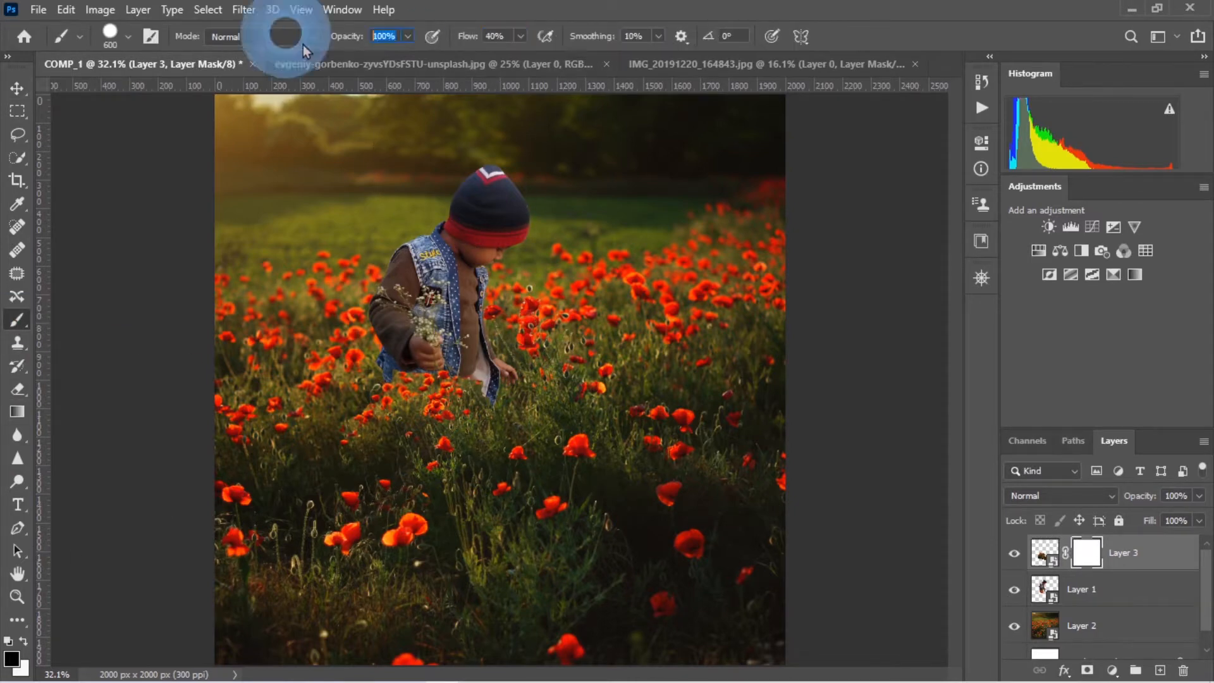
text(50)
key(Return)
key(ctrl+KP_Add)
key(ctrl+KP_Add)
key(bracketleft)
key(bracketleft)
key(bracketleft)
key(bracketleft)
key(bracketleft)
key(bracketleft)
key(bracketleft)
key(bracketleft)
key(bracketleft)
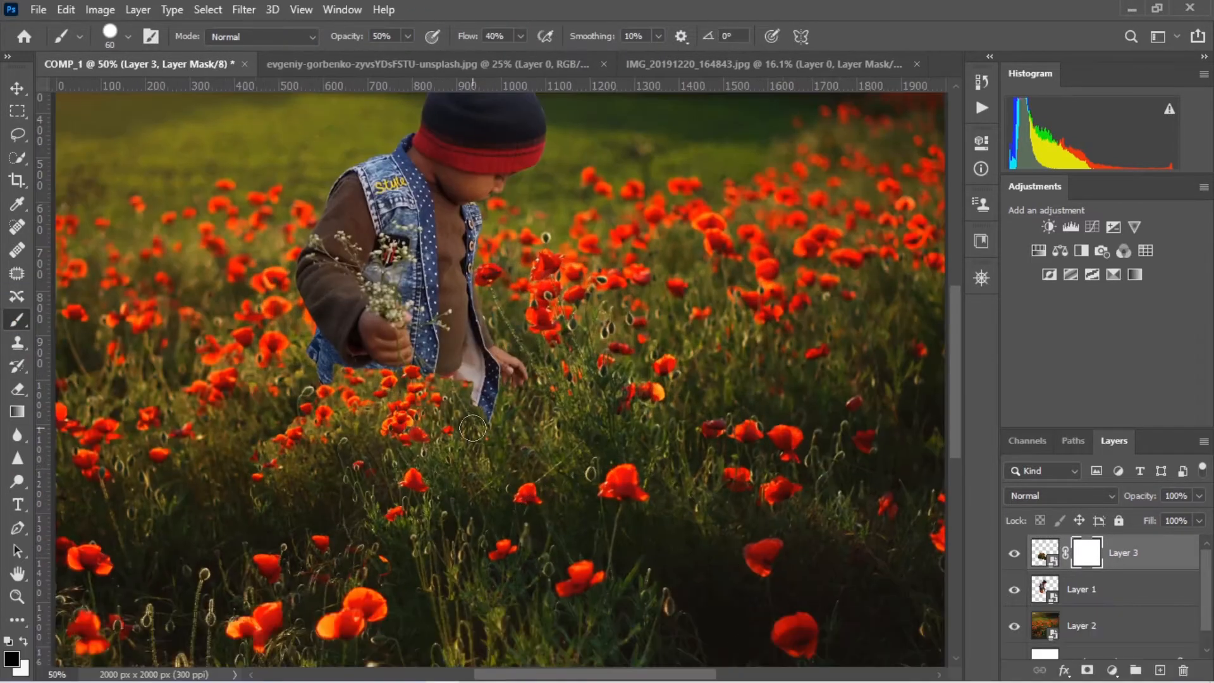
Choose the Grass_1 brush from the CUSTOM group and paint on Layer 3's mask along the vest hem
right_click(633, 484)
scroll(772, 468, down, 1)
click(671, 451)
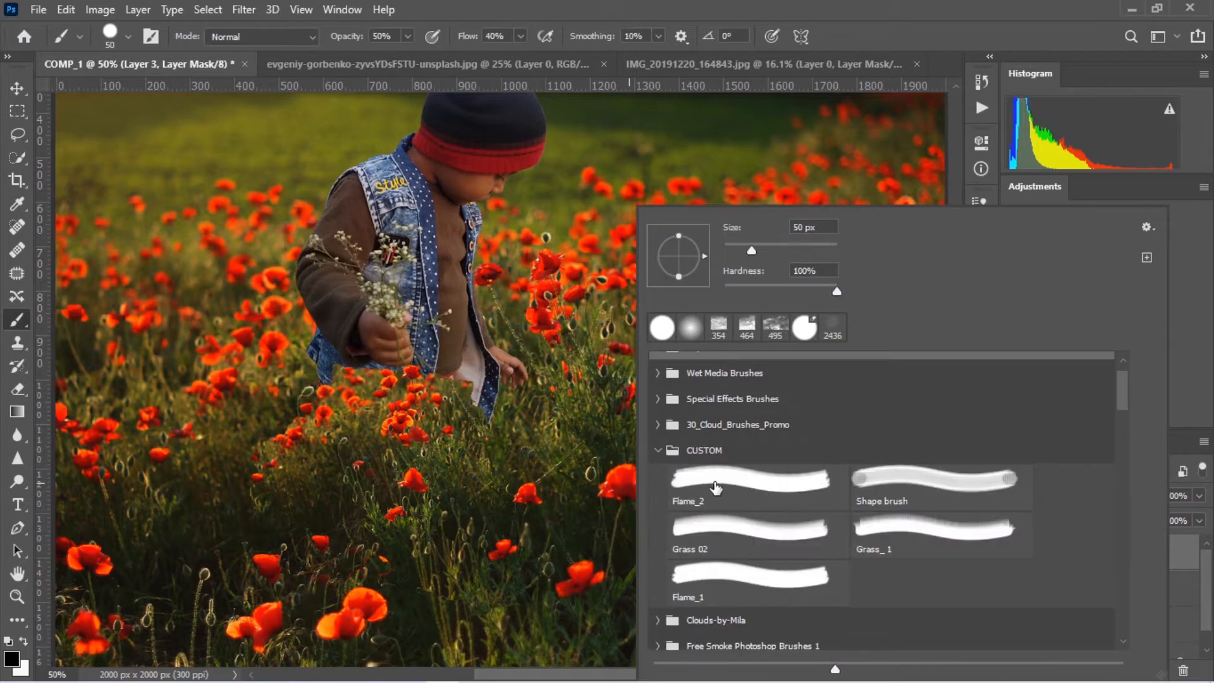
double_click(887, 537)
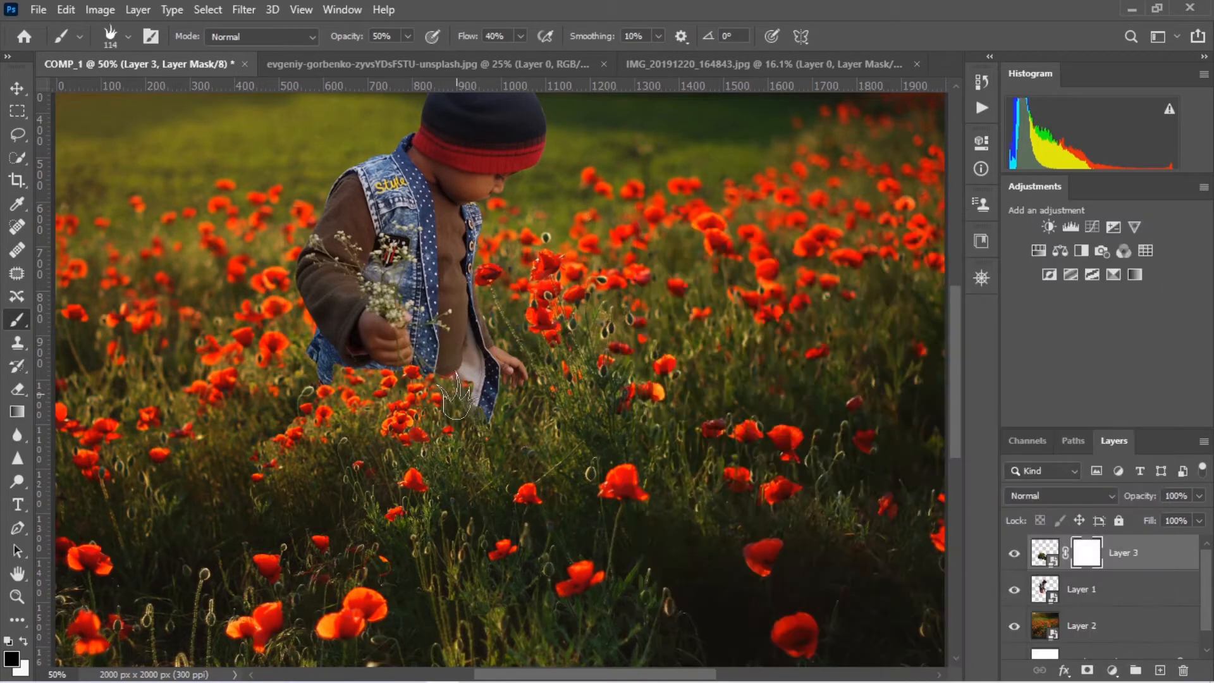
mouse_move(418, 402)
mouse_down()
mouse_move(342, 382)
mouse_move(366, 369)
mouse_up()
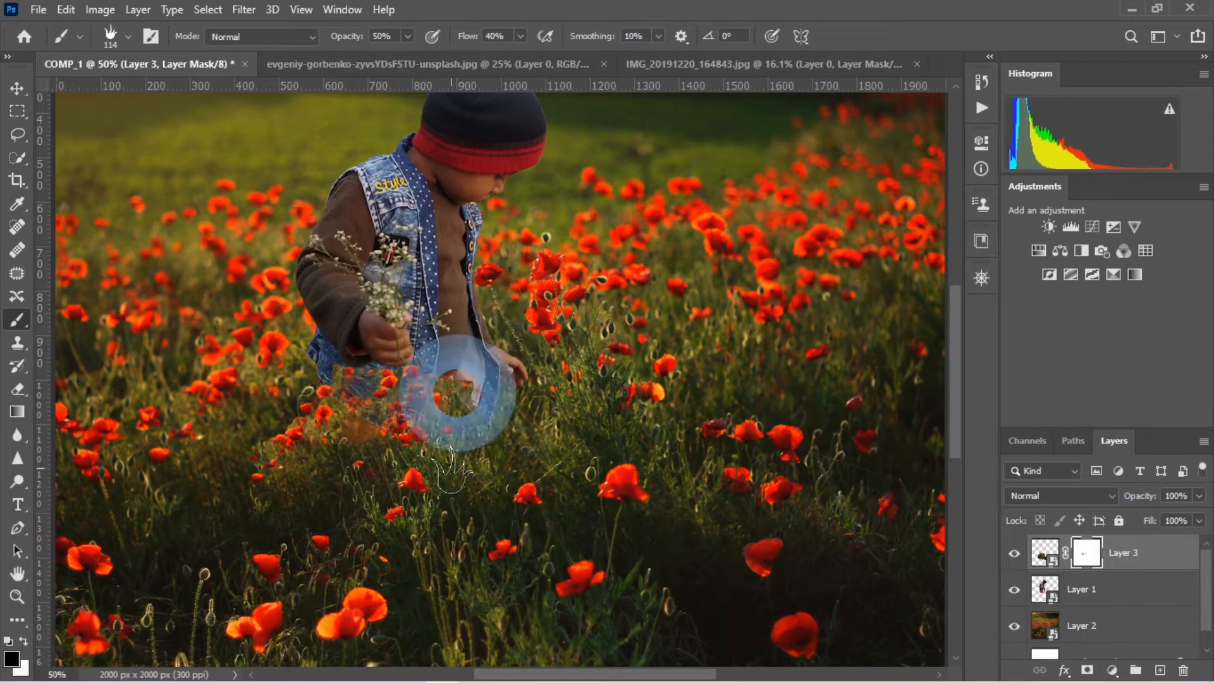
Switch to the soft round brush and paint on Layer 3's mask to blend the poppy patch around the boy's legs
right_click(385, 408)
double_click(446, 327)
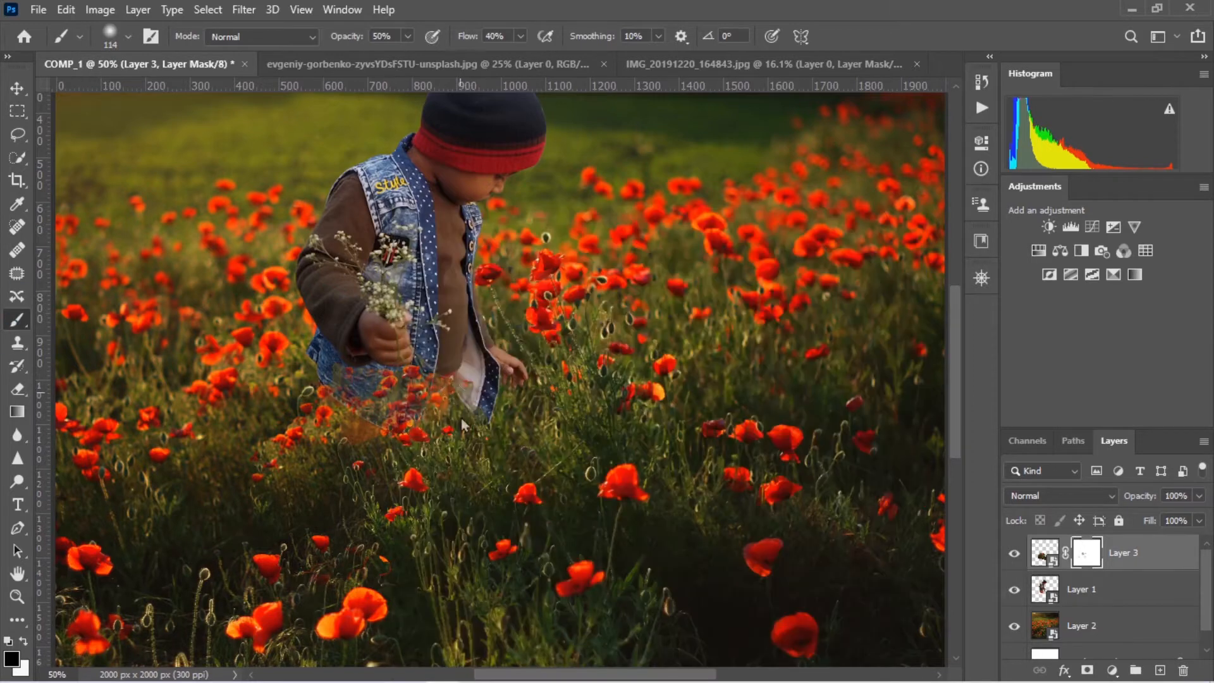
mouse_move(460, 392)
mouse_down()
mouse_move(452, 437)
mouse_move(383, 437)
mouse_up()
drag(449, 520, 446, 565)
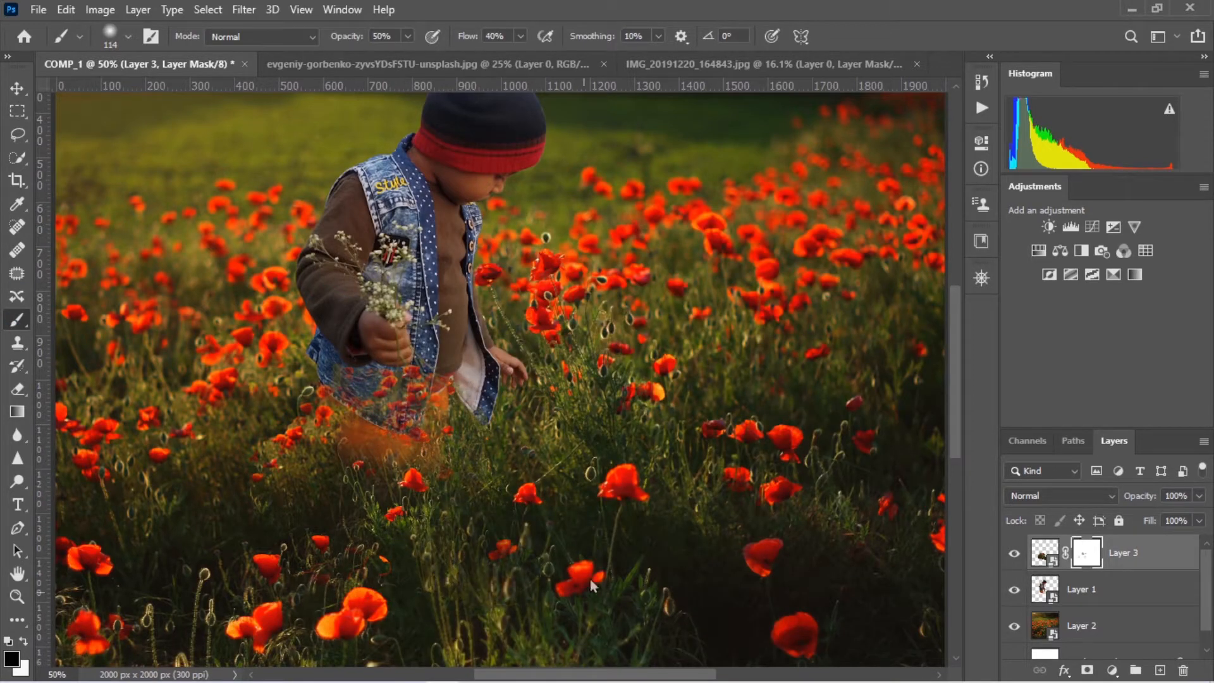
drag(265, 427, 273, 506)
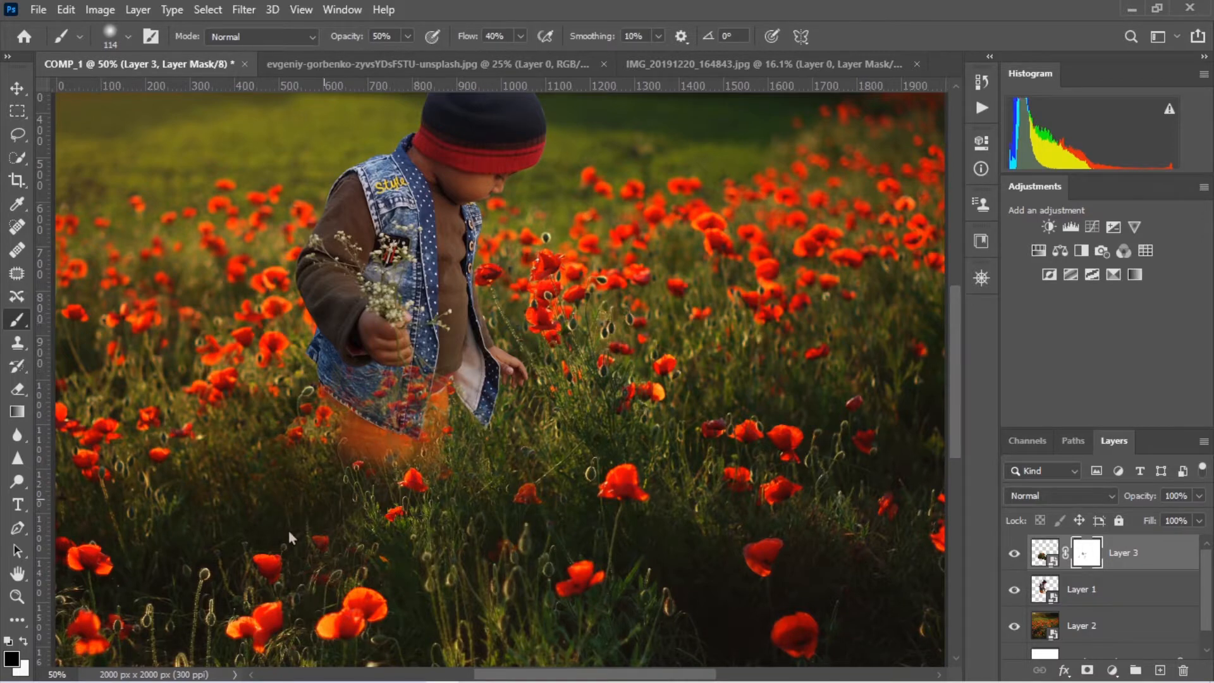
drag(410, 405, 418, 457)
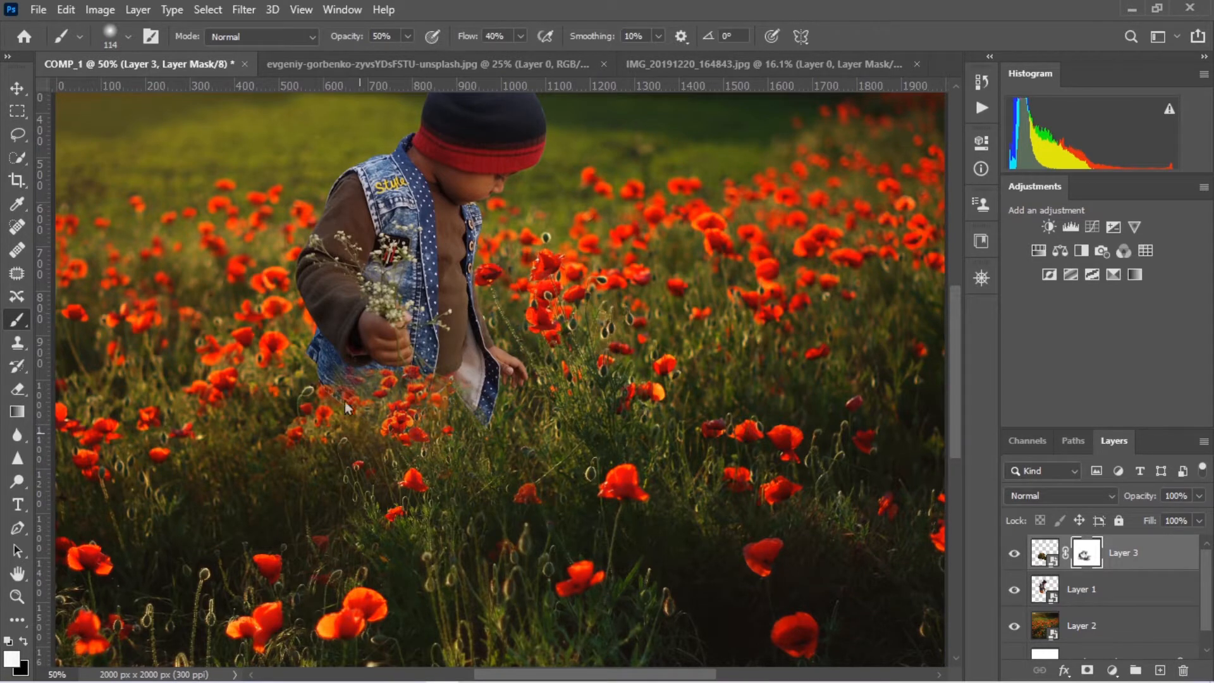
Try a Color Range selection on Layer 3 with fuzziness 5 and localized color clusters, sampling the grass below the vest
drag(588, 262, 699, 423)
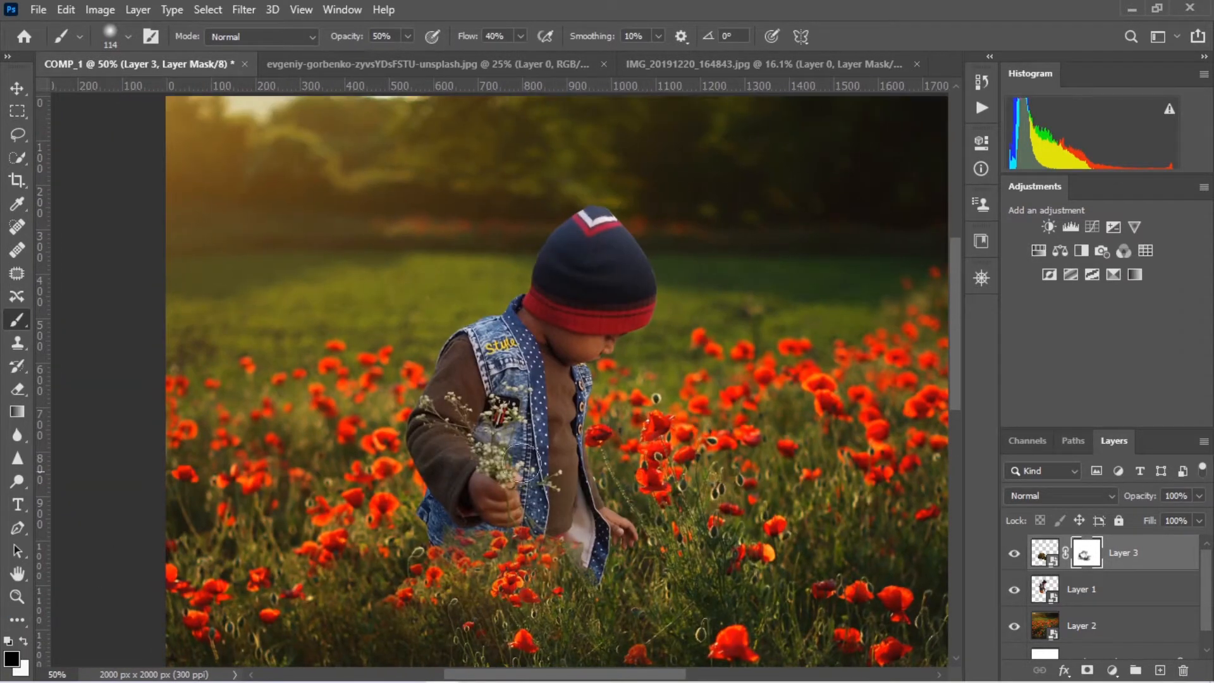
click(1060, 556)
click(243, 9)
click(240, 179)
click(494, 566)
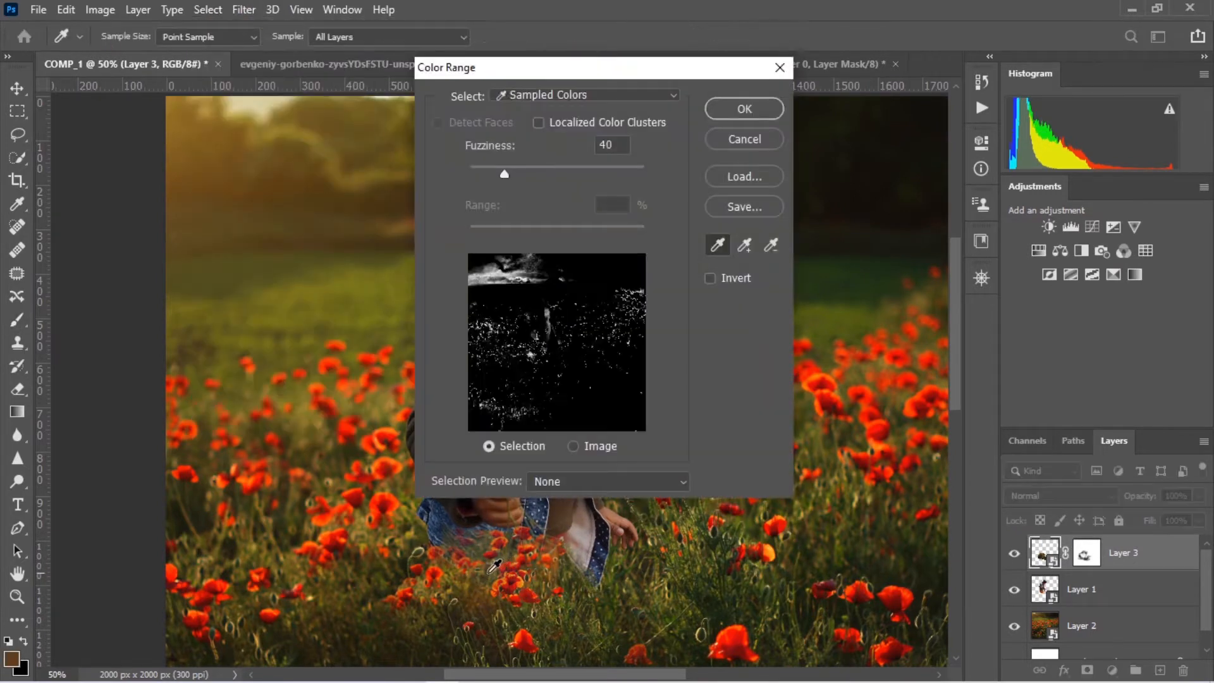
click(573, 446)
drag(504, 174, 475, 172)
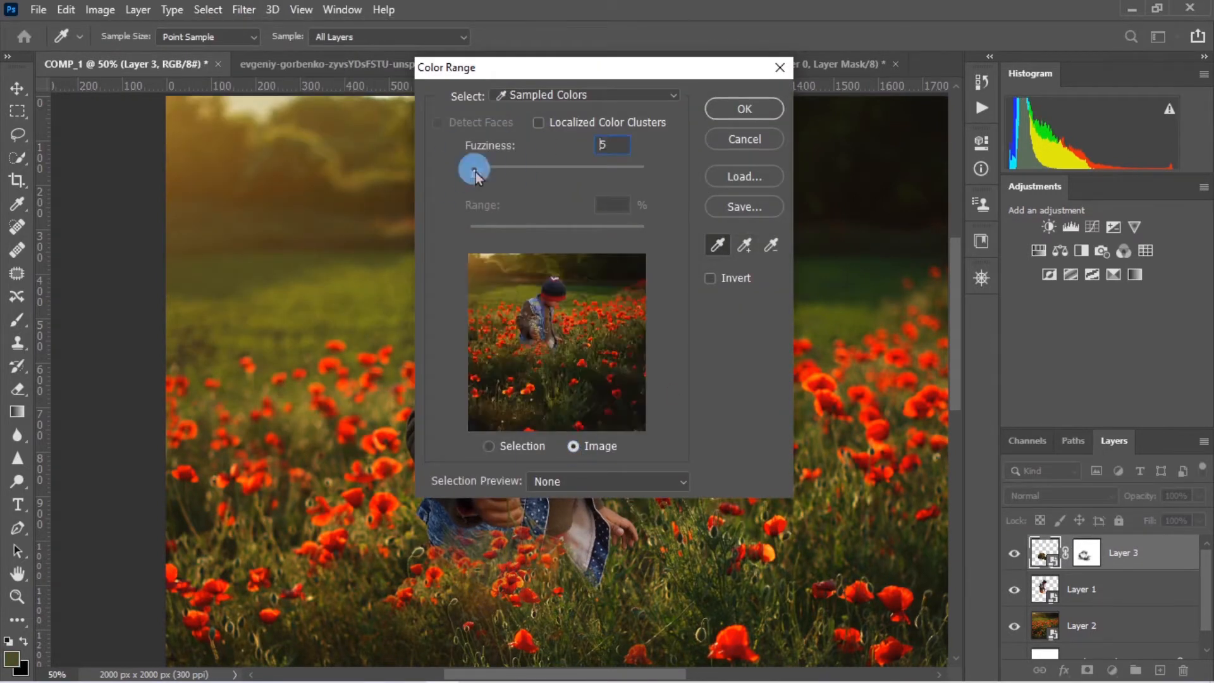
click(538, 123)
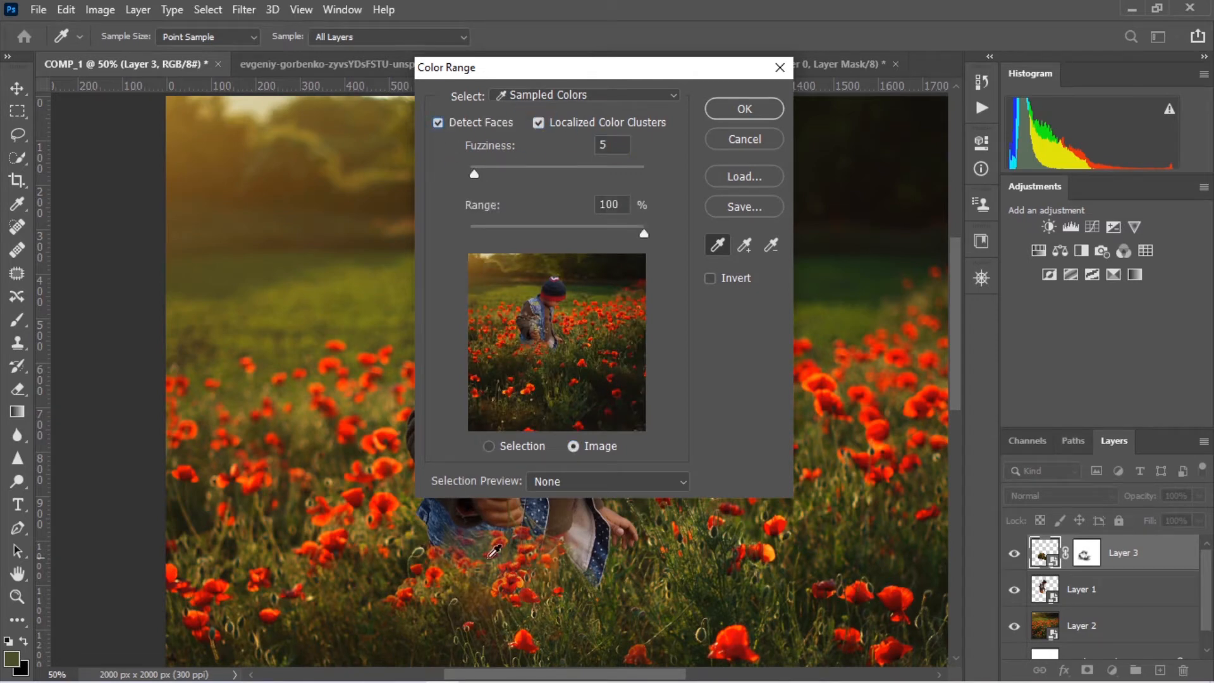
click(489, 446)
click(744, 109)
key(b)
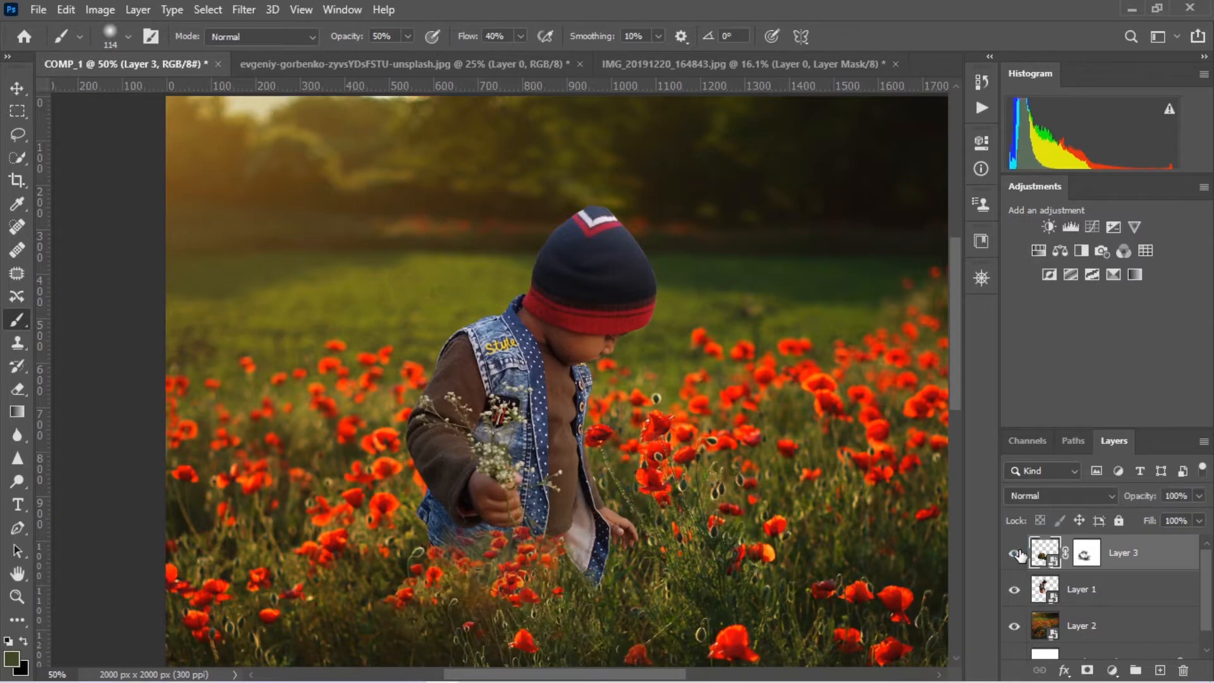
Touch up Layer 3's mask, painting white over the grass below the boy and black along the vest hem
scroll(968, 563, down, 4)
key(d)
click(1087, 553)
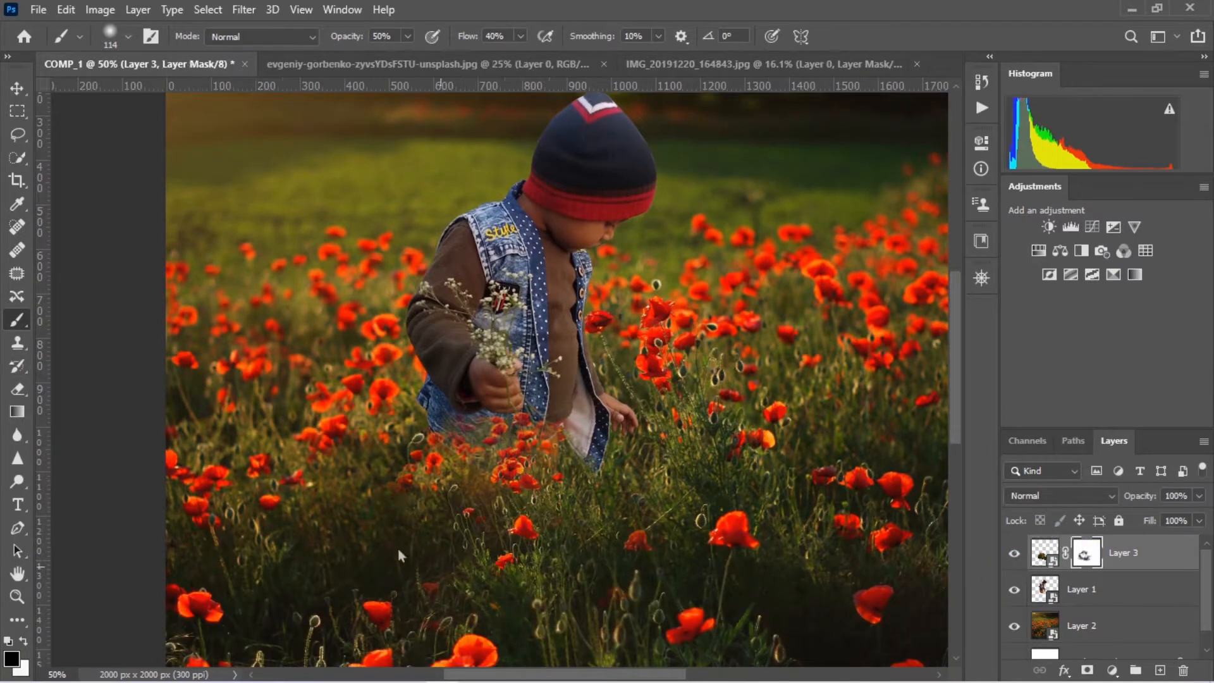
click(23, 642)
mouse_move(494, 531)
mouse_down()
mouse_move(523, 534)
mouse_move(466, 538)
mouse_up()
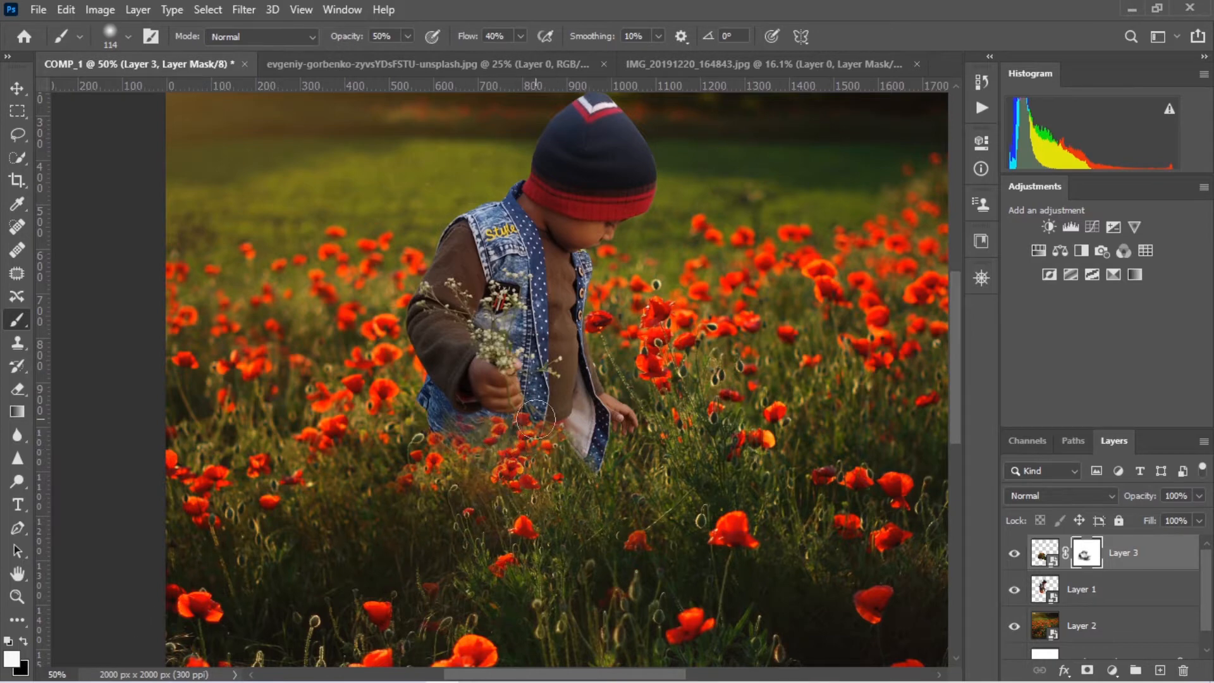
click(22, 642)
drag(452, 417, 558, 448)
scroll(558, 448, up, 3)
Add a Hue/Saturation adjustment clipped to Layer 1 with hue +8, saturation +10 and lightness +6
click(1081, 589)
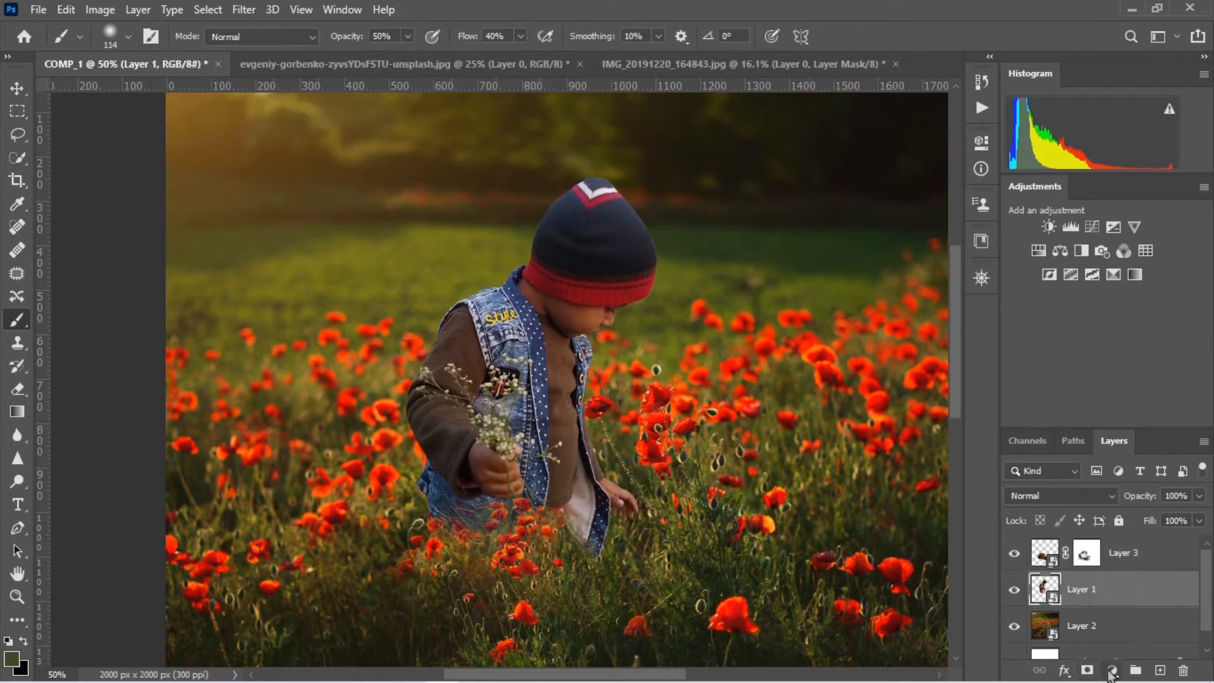
click(1113, 671)
click(1116, 497)
drag(864, 264, 888, 312)
click(931, 138)
key(ctrl+0)
double_click(1061, 591)
drag(854, 263, 864, 262)
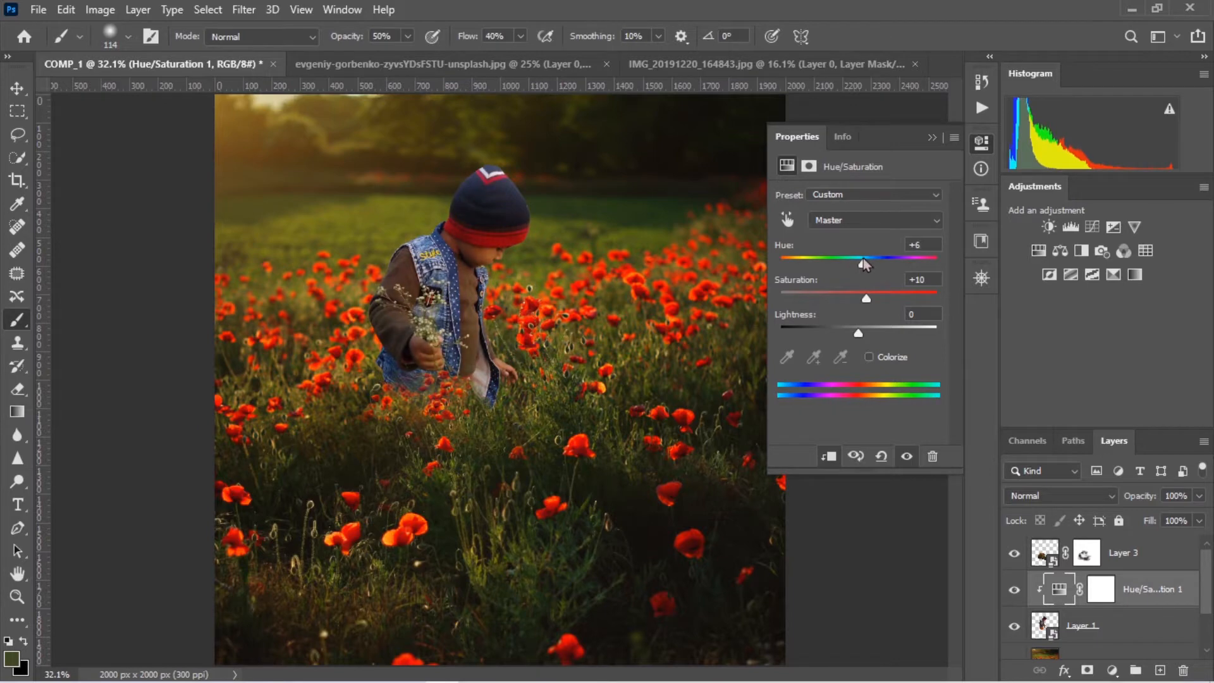
drag(859, 328, 864, 331)
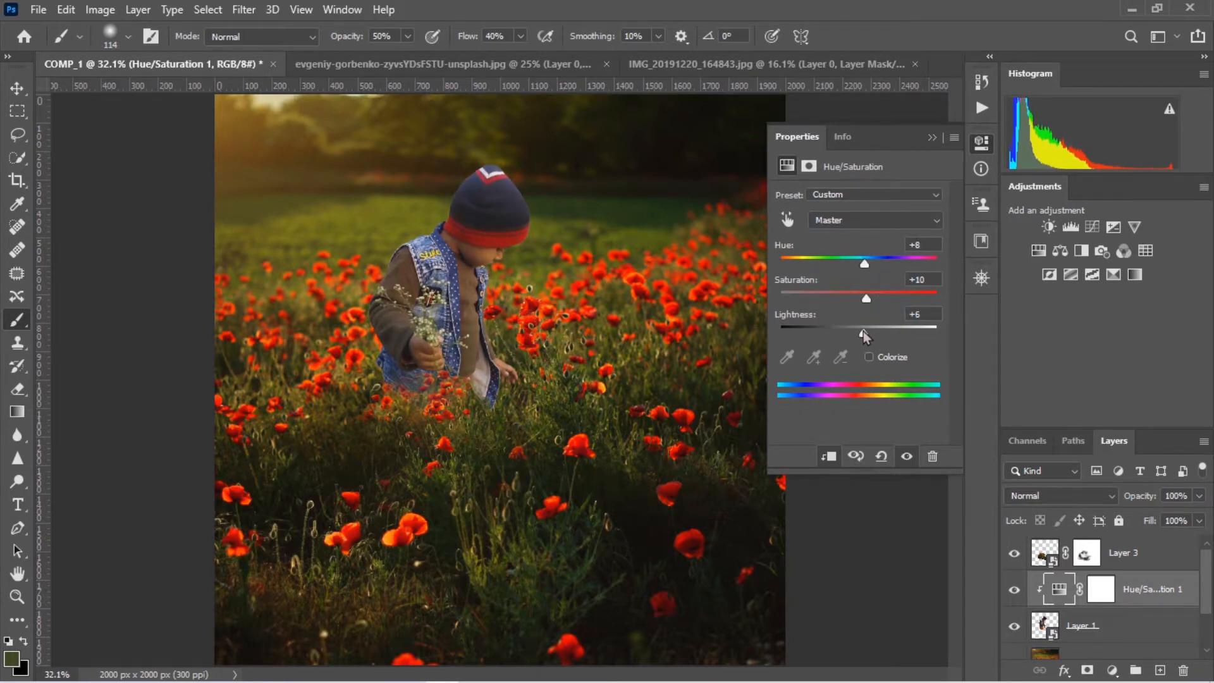
click(932, 137)
click(1015, 591)
Add a clipped Color Balance adjustment for the boy, with midtones at red +1, green +12 and a slight shift toward blue
click(1112, 670)
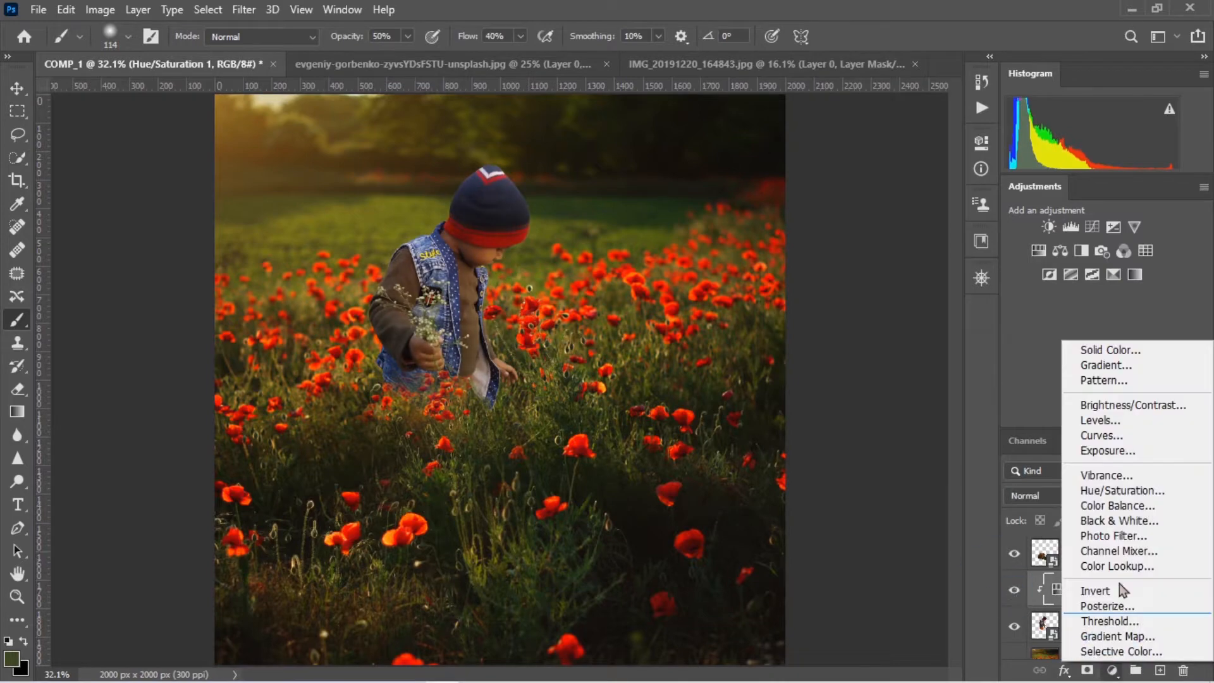
click(1088, 506)
drag(834, 234, 852, 234)
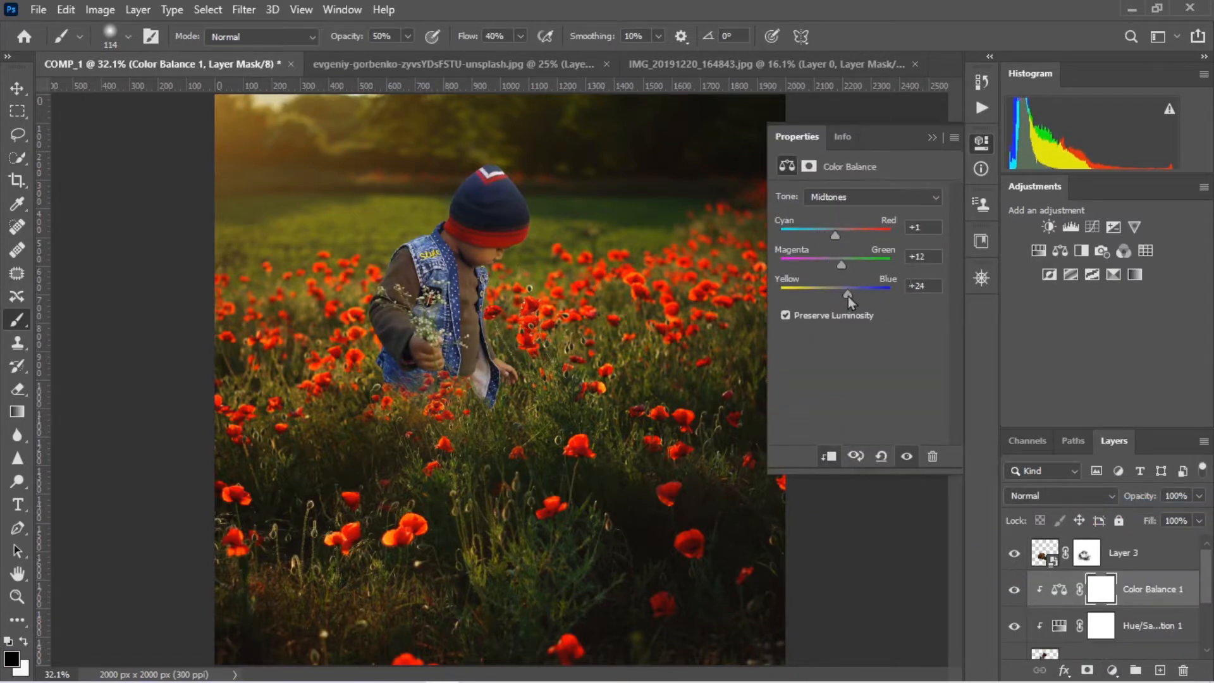
mouse_move(849, 296)
mouse_down()
mouse_move(824, 293)
mouse_move(842, 289)
mouse_up()
click(932, 137)
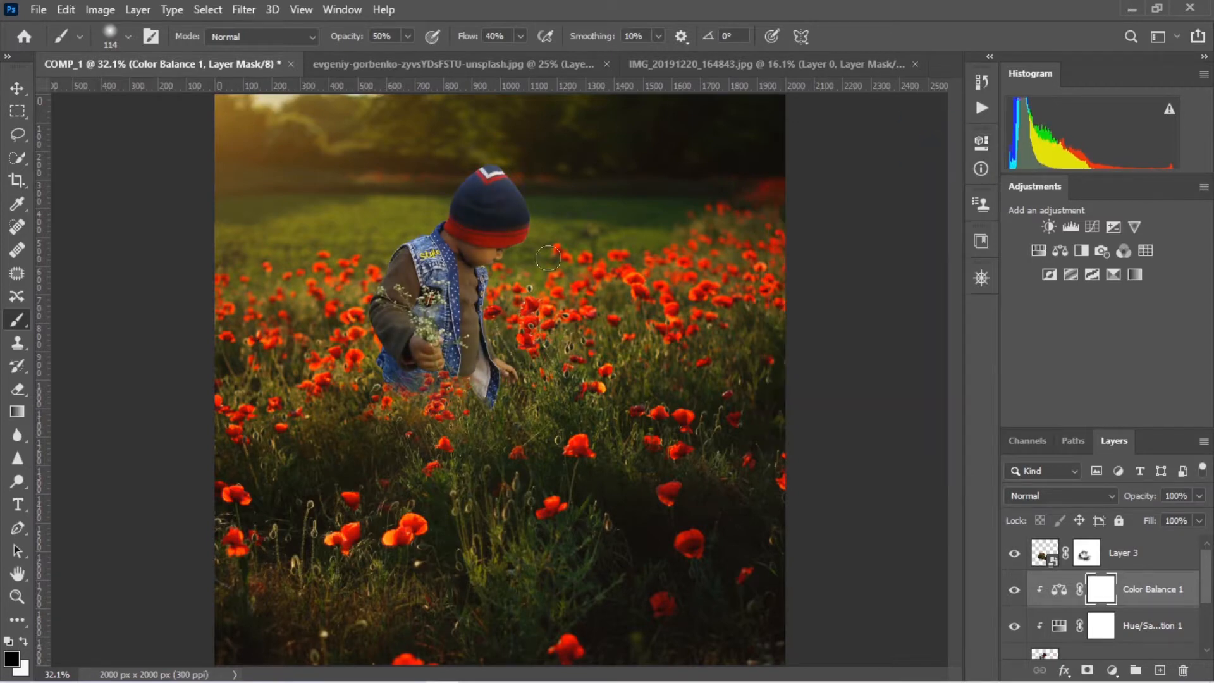
Duplicate the boy's Layer 1 beneath its clipped adjustments
scroll(1171, 611, down, 2)
click(1117, 591)
scroll(1117, 590, up, 1)
scroll(1131, 596, down, 1)
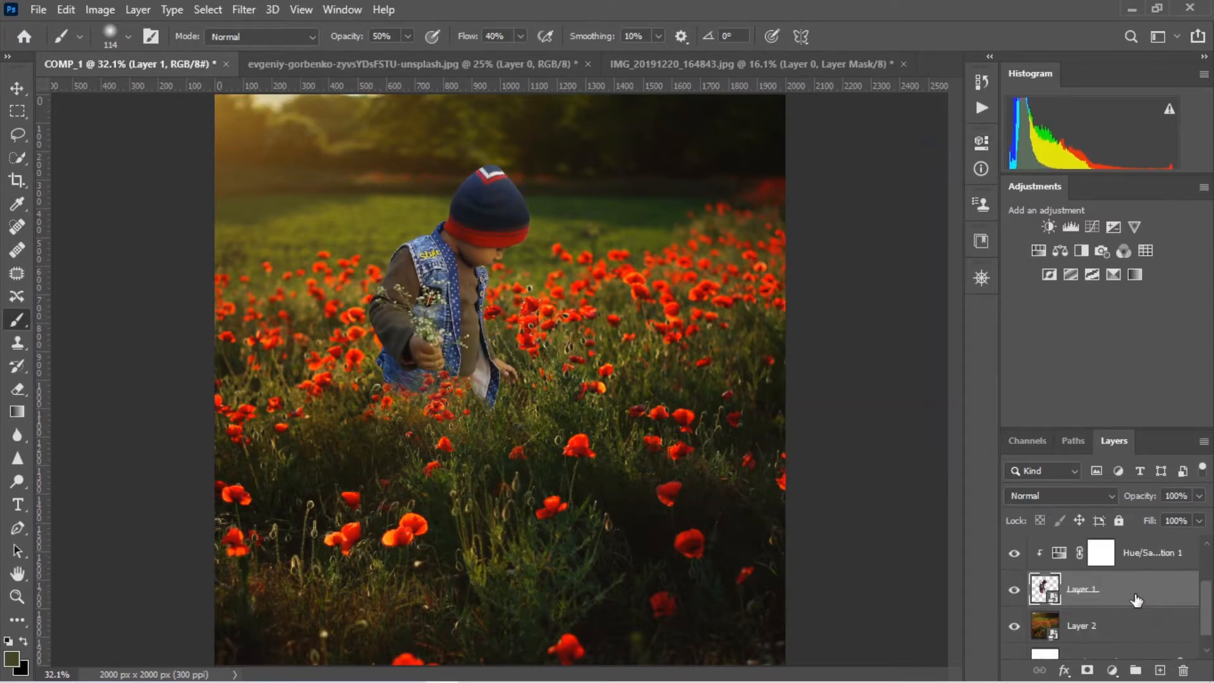
key(ctrl+j)
right_click(1128, 595)
key(Escape)
Add a Curves adjustment clipped to Layer 1 copy, moving its black and white input points inward for more contrast
click(1112, 670)
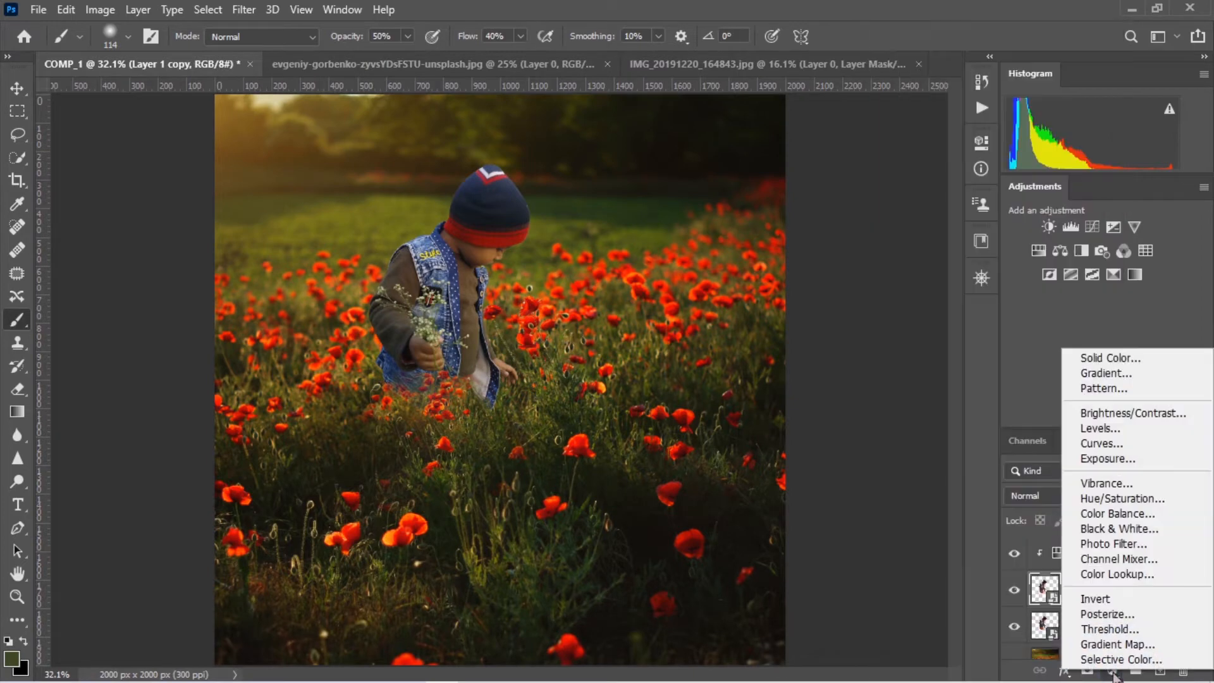
click(1114, 445)
drag(787, 378, 936, 368)
click(932, 137)
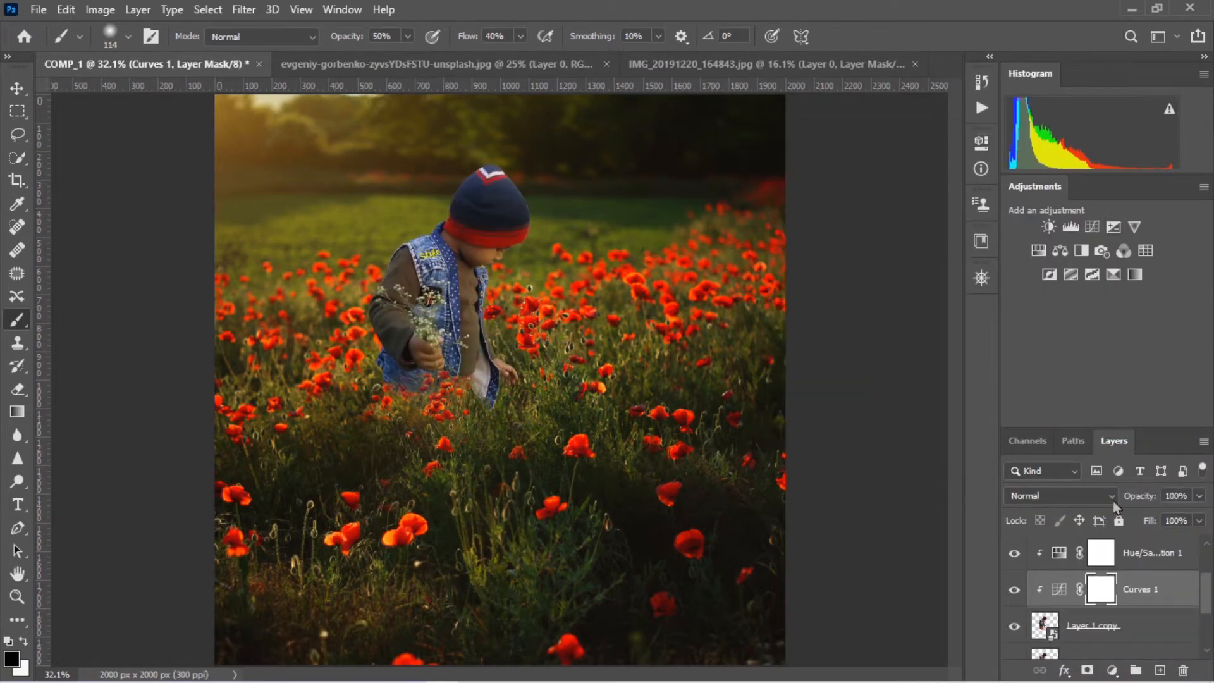
double_click(1060, 591)
drag(819, 365, 826, 366)
drag(935, 367, 928, 367)
click(931, 138)
Add a second Color Balance adjustment clipped directly above Layer 1 copy
click(1094, 627)
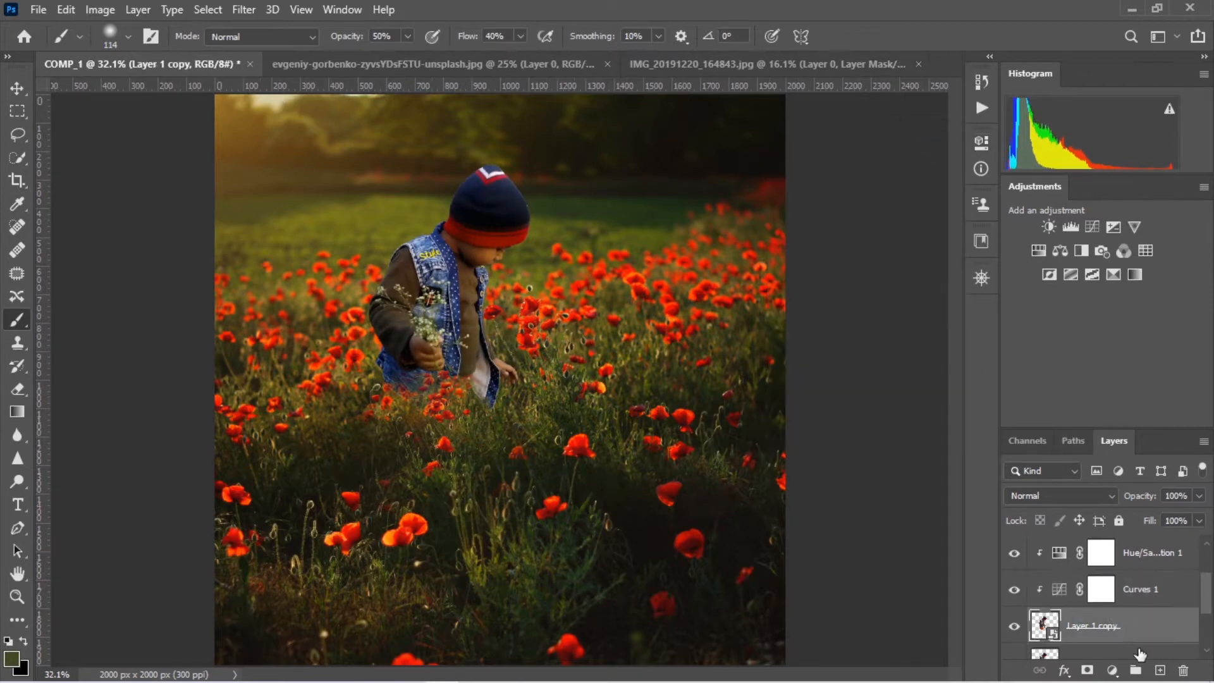
click(1113, 670)
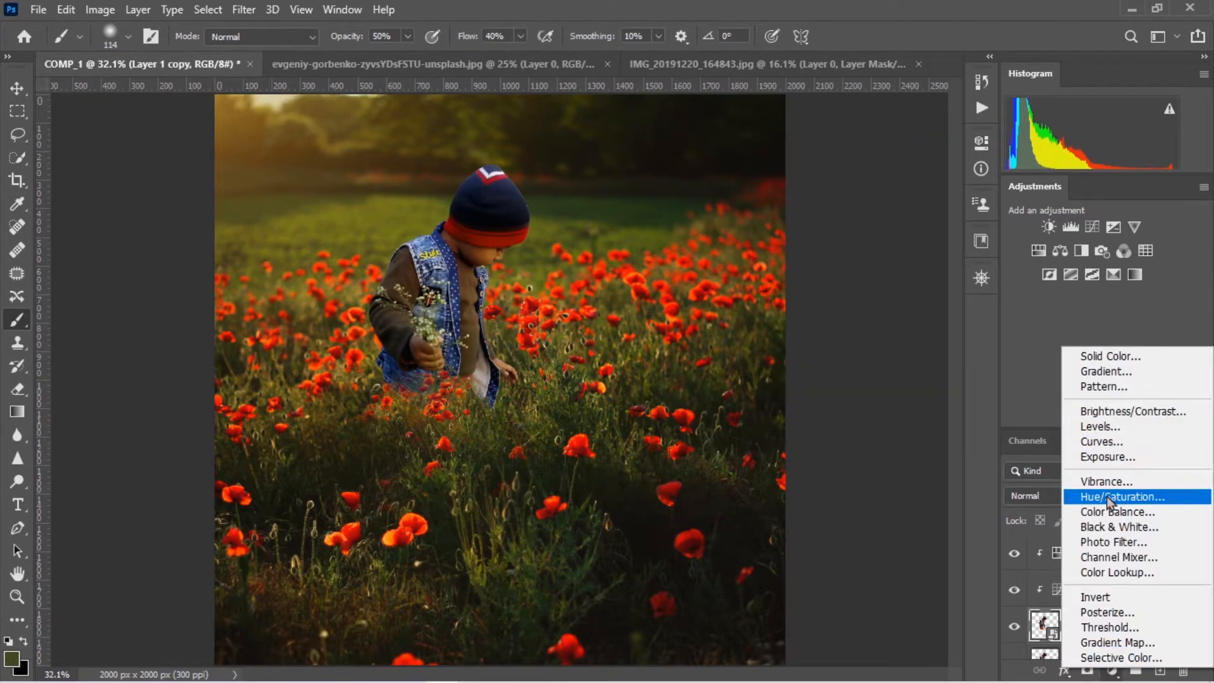
click(1113, 512)
click(933, 138)
Try an extreme Hue/Saturation adjustment on the boy with hue +94, maximum saturation and lightness +64, and delete it
click(1039, 252)
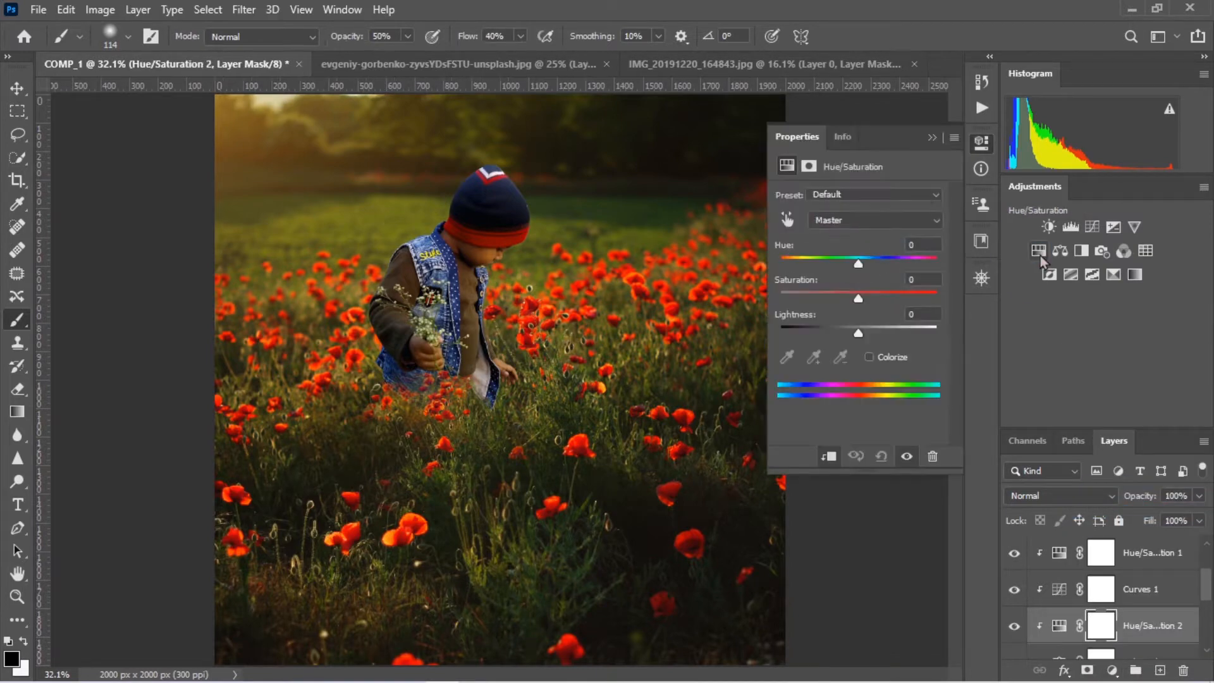
drag(859, 333, 904, 334)
drag(859, 298, 943, 306)
mouse_move(904, 333)
mouse_down()
mouse_move(889, 335)
mouse_move(908, 335)
mouse_up()
drag(858, 264, 908, 272)
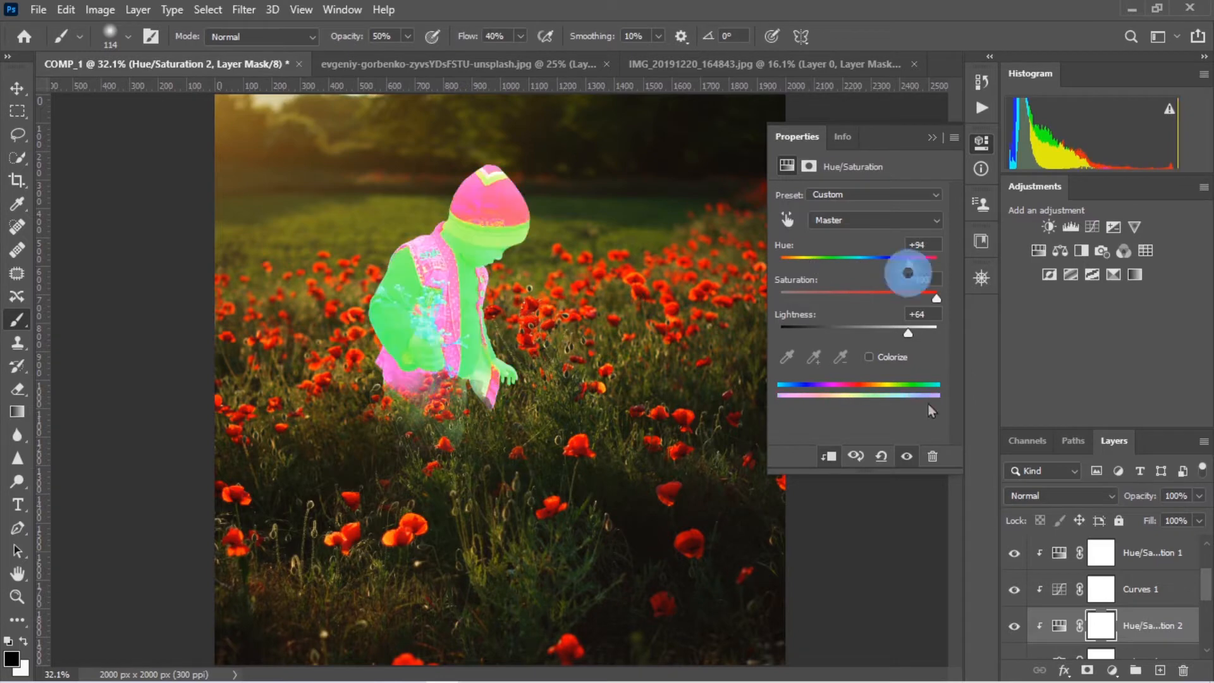
click(933, 458)
Delete the original Layer 1, keeping Layer 1 copy under the clipped adjustments
scroll(1096, 626, down, 1)
click(1096, 629)
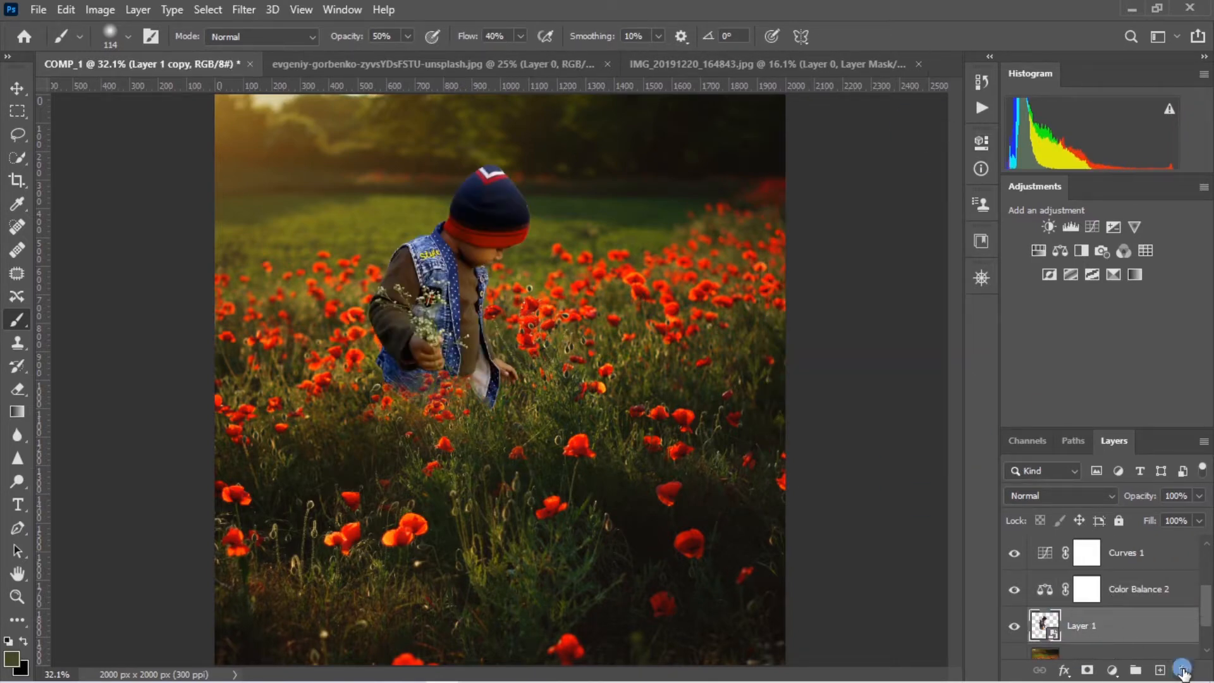
scroll(1099, 630, down, 1)
click(1097, 630)
Create a new layer clipped to Layer 1 copy and set its blend mode to Linear Dodge (Add)
click(1160, 670)
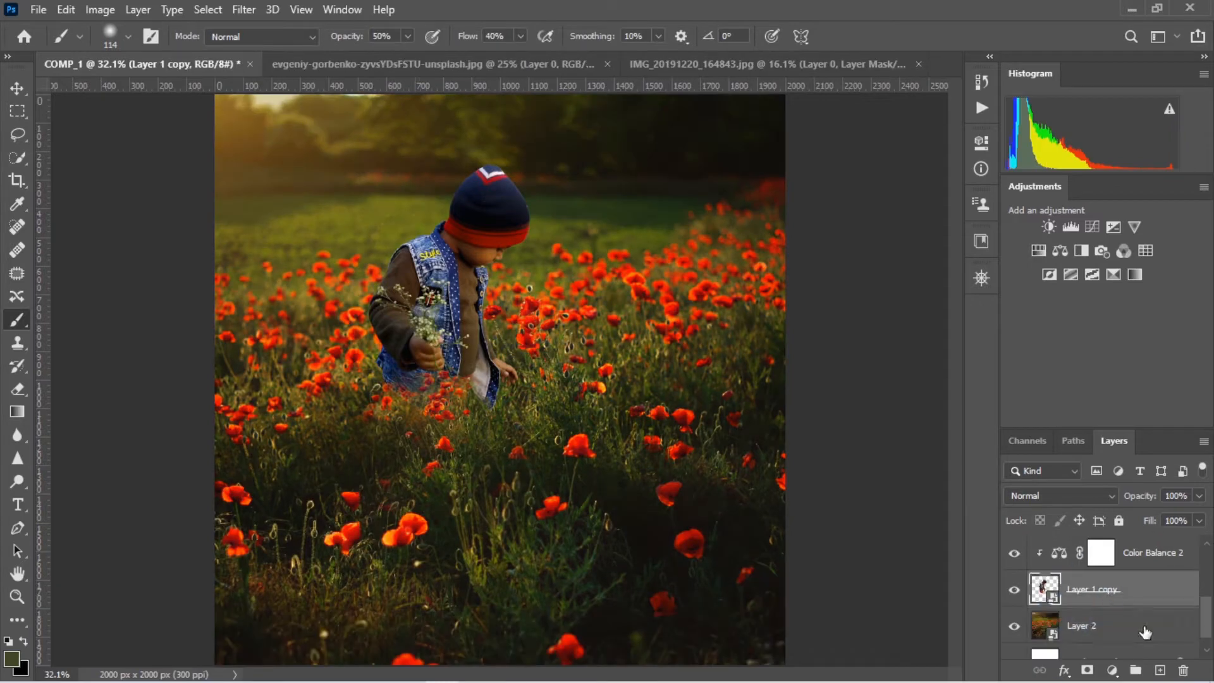
click(1063, 496)
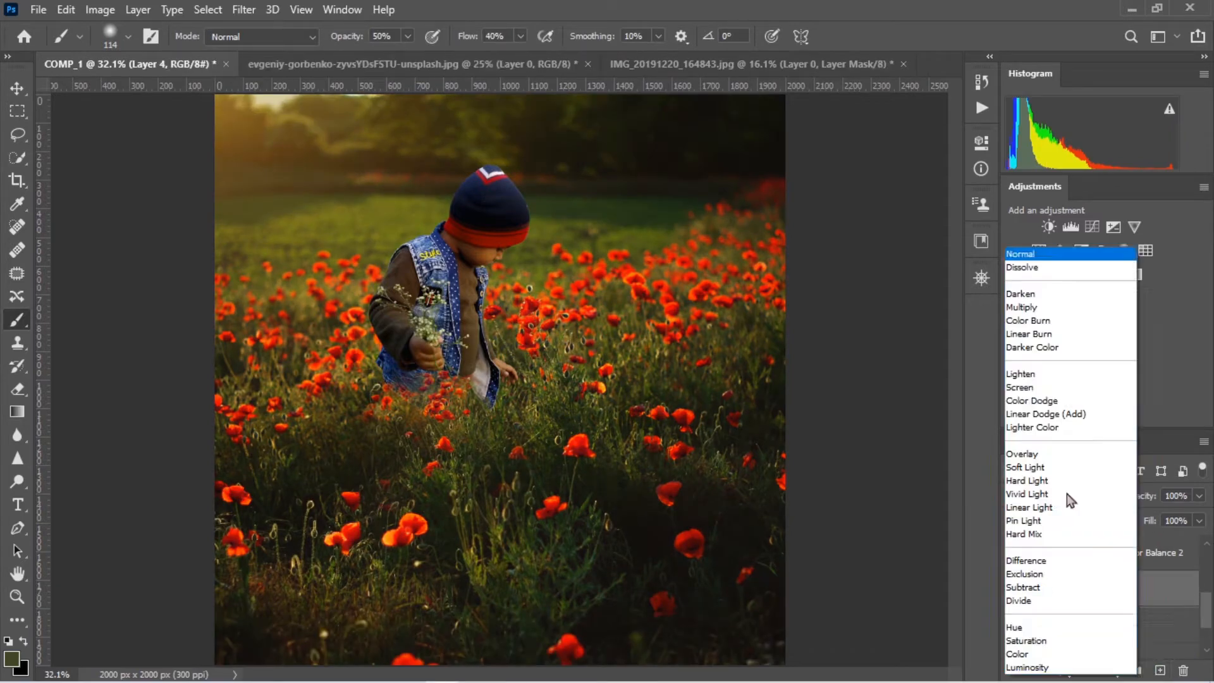
click(1048, 415)
Set the foreground color to a bright golden yellow based on a sample from the sunlit sky
key(n)
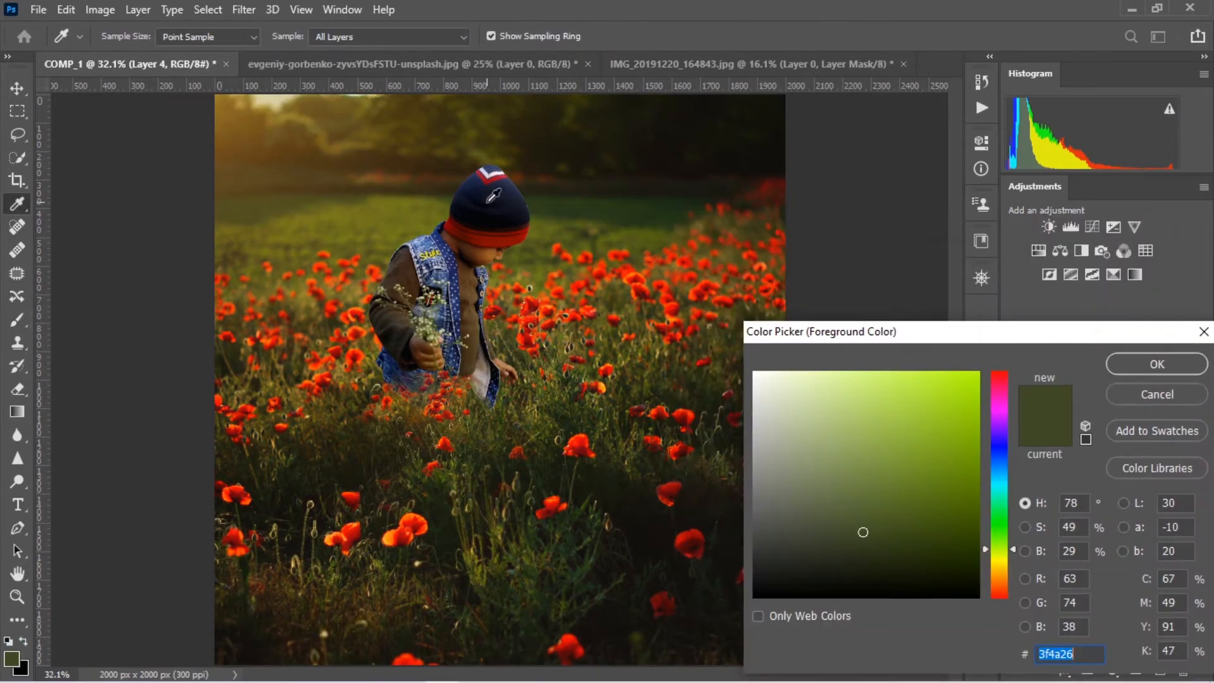
click(264, 114)
click(938, 385)
click(1156, 370)
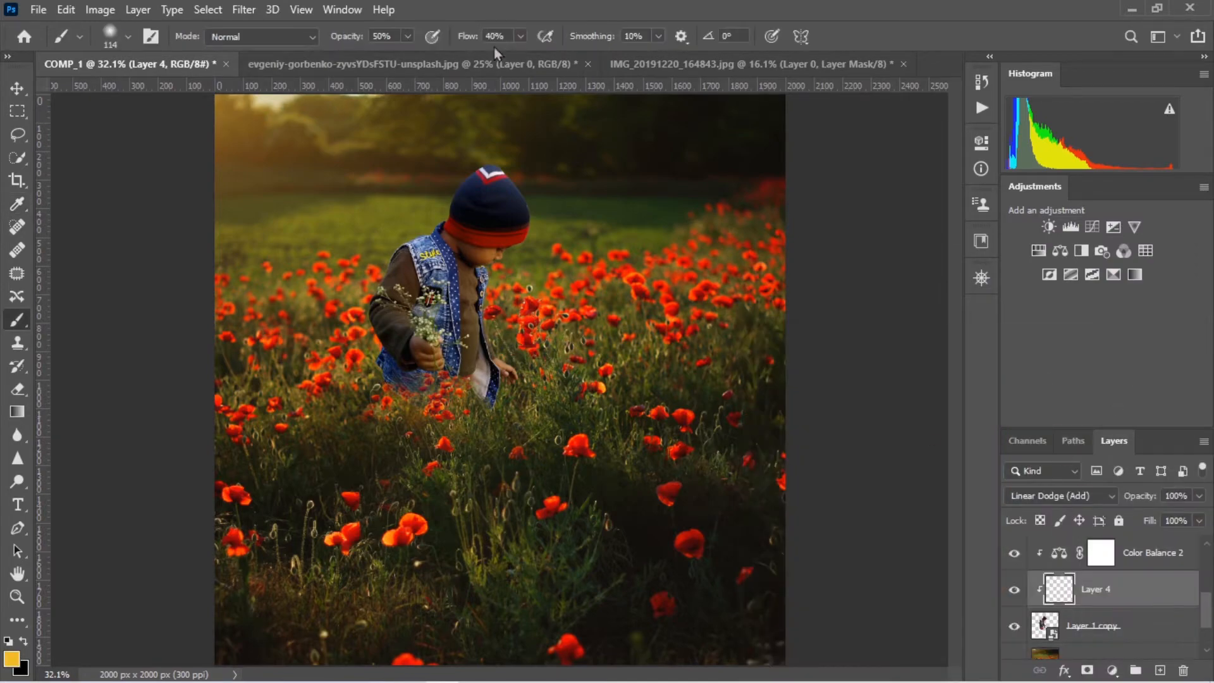
Set the brush to 100% opacity and 10% flow
click(345, 37)
text(100)
click(467, 36)
text(10)
key(Return)
Paint a soft golden rim light on Layer 4 along the back edge of the boy's hat with a 35 px brush
key(ctrl+plus)
key(ctrl+plus)
key(ctrl+plus)
key(ctrl+plus)
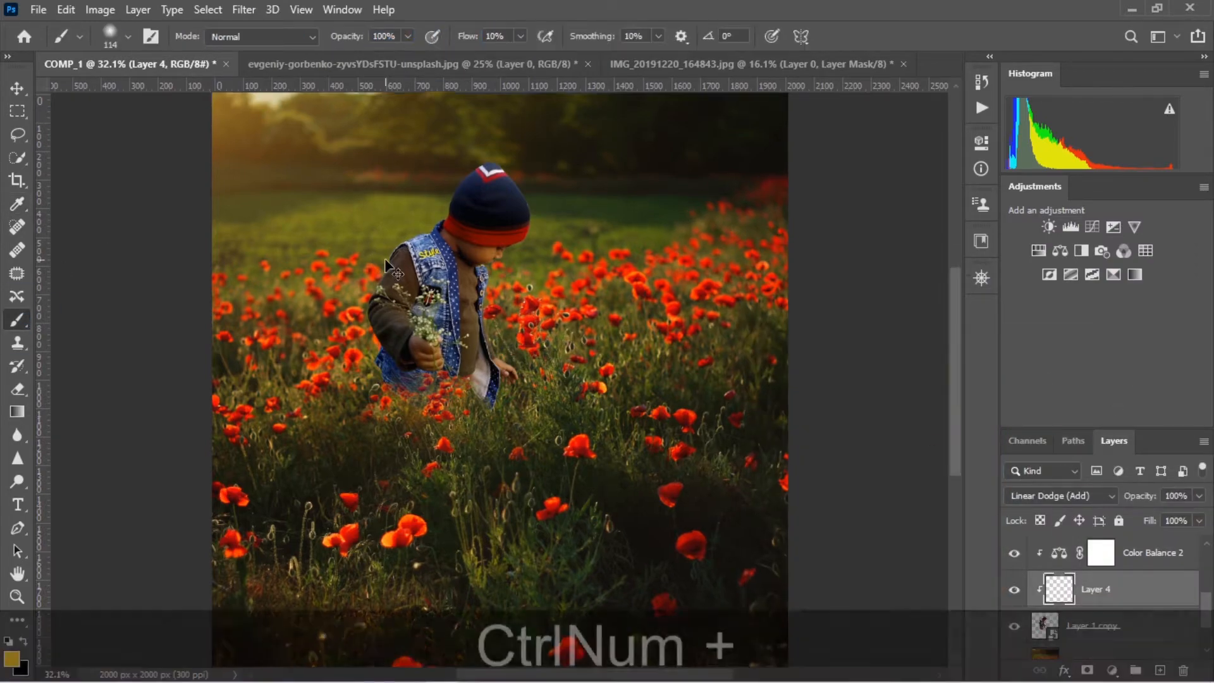
drag(386, 260, 702, 681)
drag(672, 323, 560, 440)
key(bracketleft)
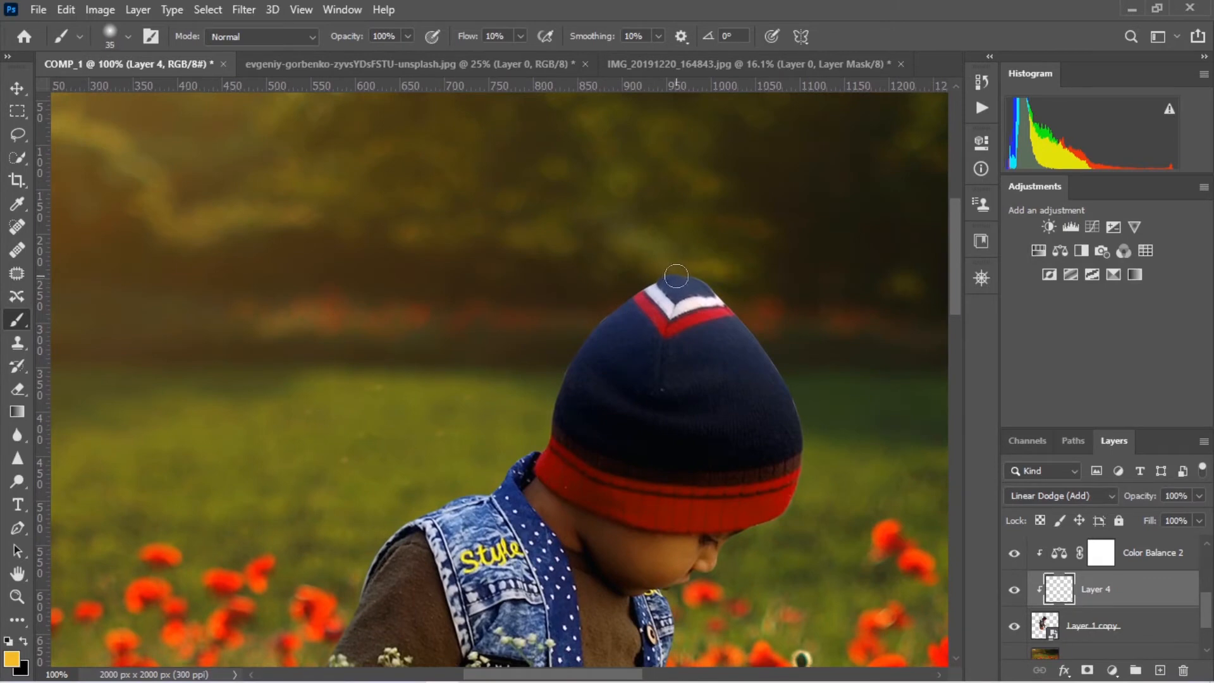
mouse_move(599, 324)
mouse_down()
mouse_move(547, 373)
mouse_move(575, 361)
mouse_move(607, 393)
mouse_up()
right_click(666, 406)
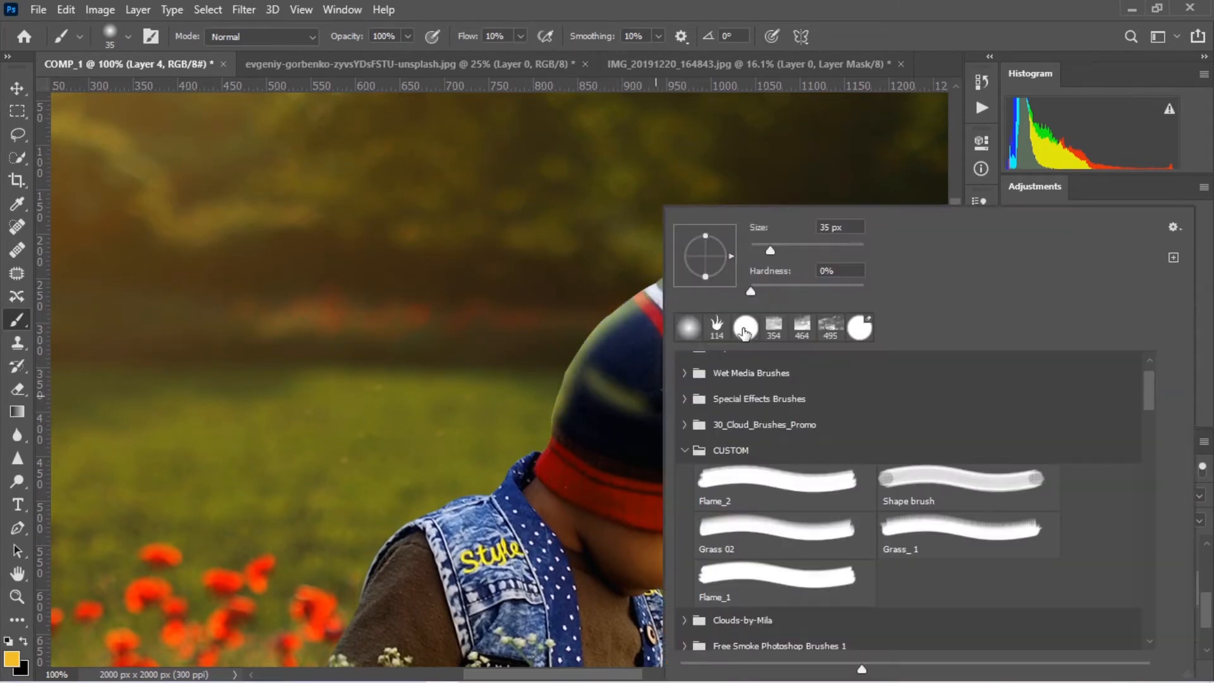
mouse_move(595, 370)
mouse_down()
mouse_move(648, 389)
mouse_move(610, 362)
mouse_move(699, 305)
mouse_up()
key(ctrl+z)
Add a mask to Layer 4 and paint it black with a soft 58 px brush to reduce the glow inside the hat
click(1087, 670)
right_click(609, 362)
key(Escape)
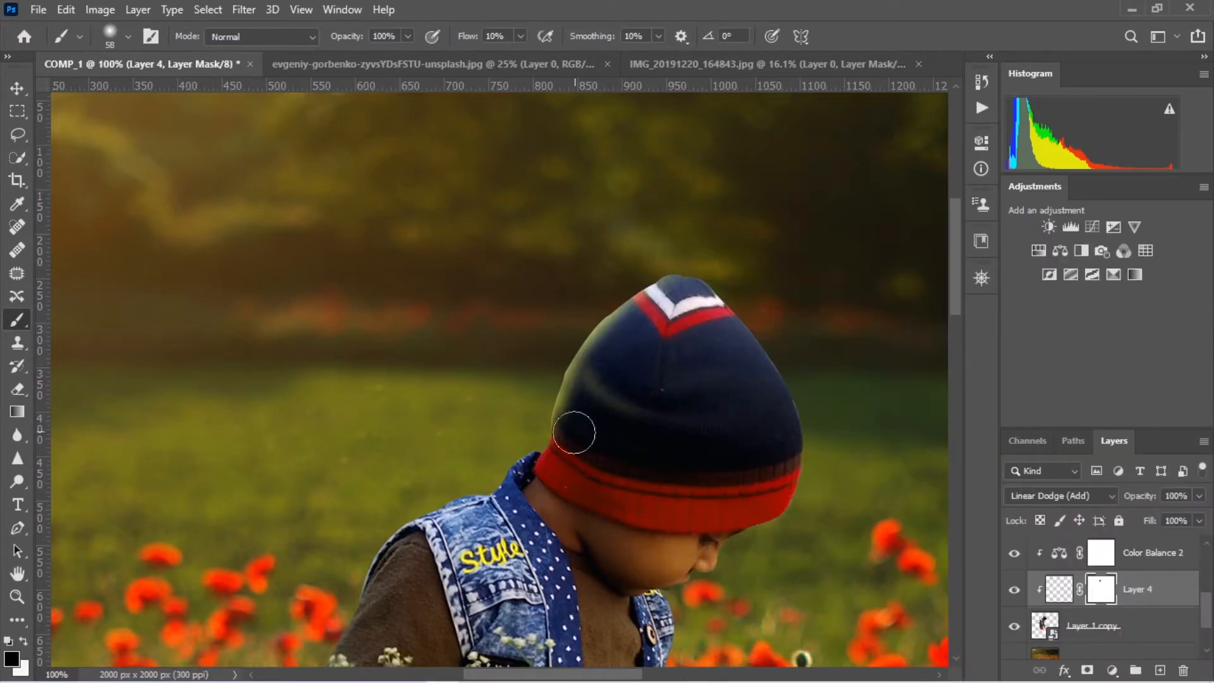
right_click(666, 385)
Paint golden rim light on Layer 4 along the hat's brim, the vest collar and the shoulder with a 25 px brush
click(15, 660)
click(1067, 581)
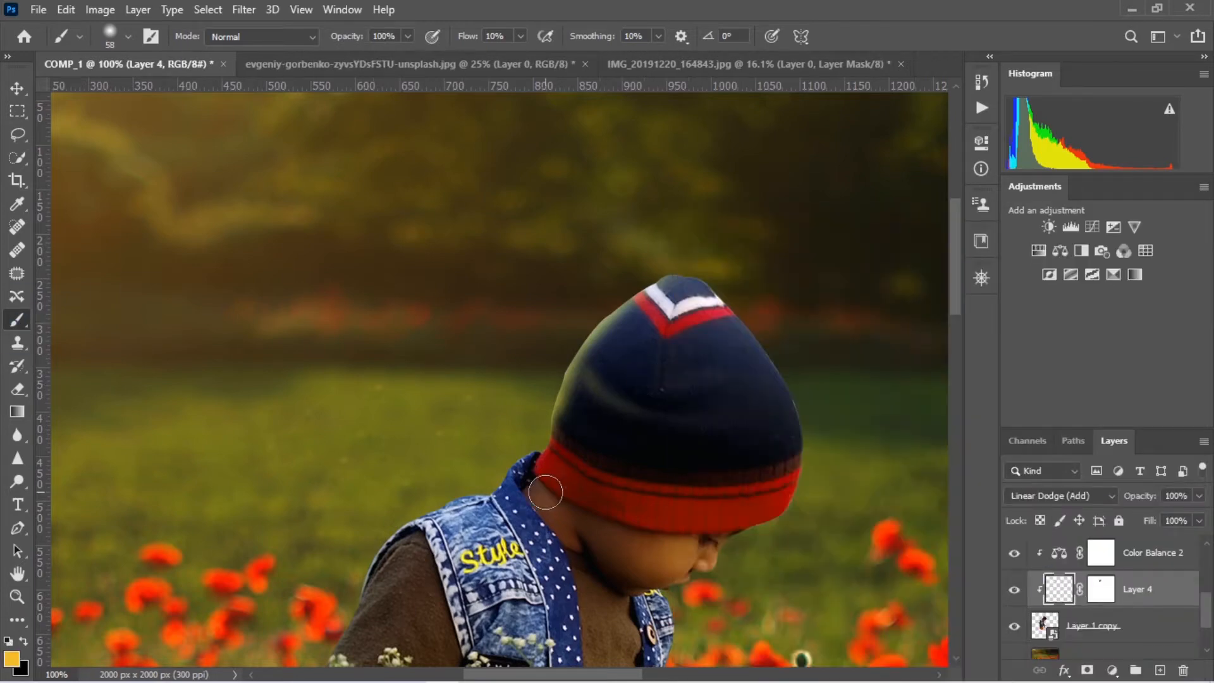
key([)
mouse_move(529, 456)
mouse_down()
mouse_move(459, 499)
mouse_move(515, 347)
mouse_up()
Refine the hat's glow by painting black on Layer 4's mask with the brush at 5% hardness
right_click(719, 373)
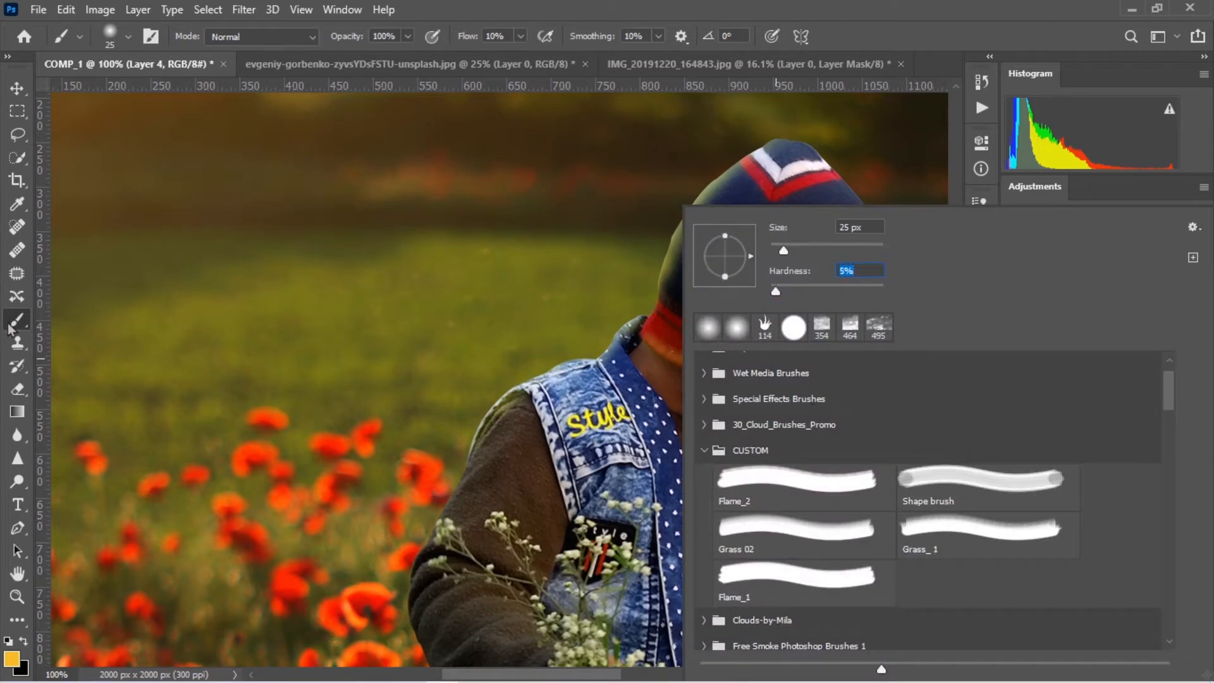
click(8, 329)
click(1101, 589)
drag(699, 216, 707, 240)
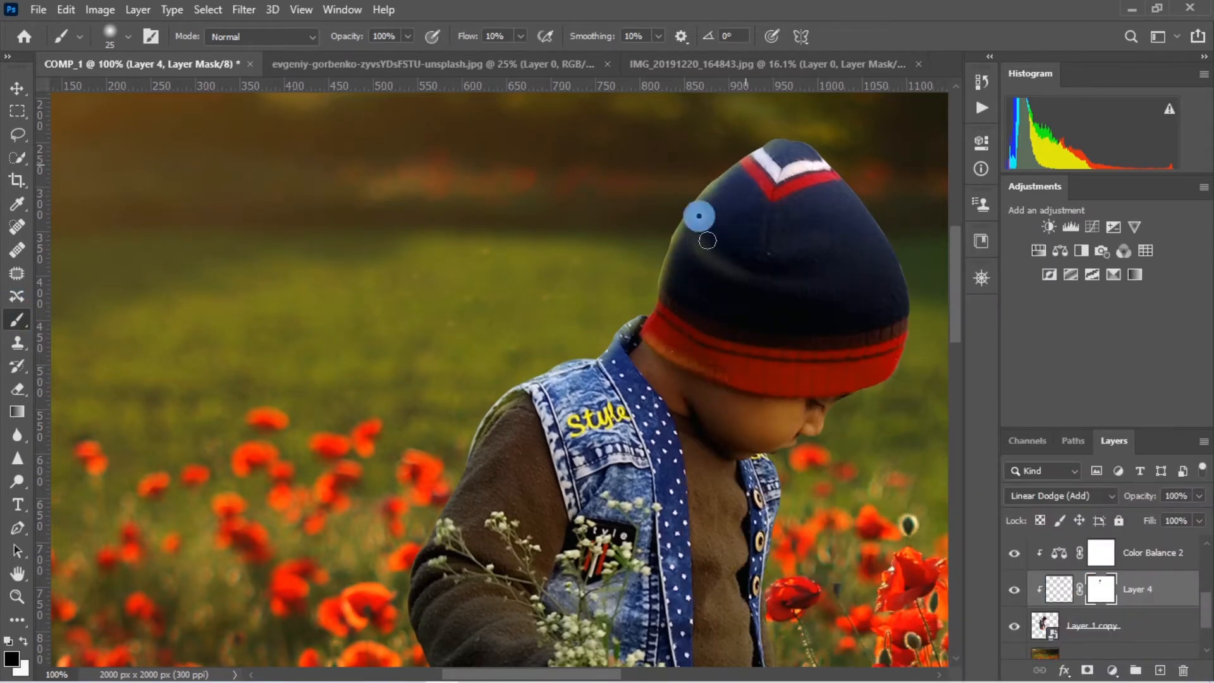
drag(683, 356, 763, 242)
Paint golden rim light on Layer 4 along the outer edge of the boy's sleeve and reselect the layer's mask
click(1059, 589)
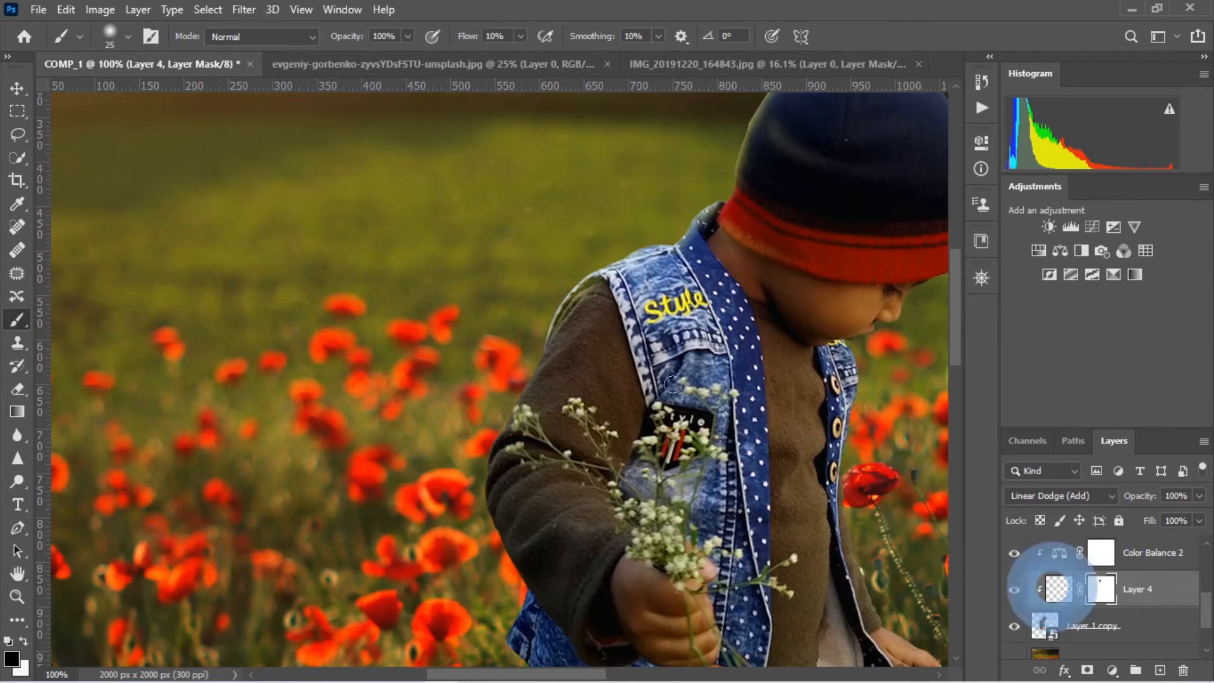
drag(511, 415, 480, 504)
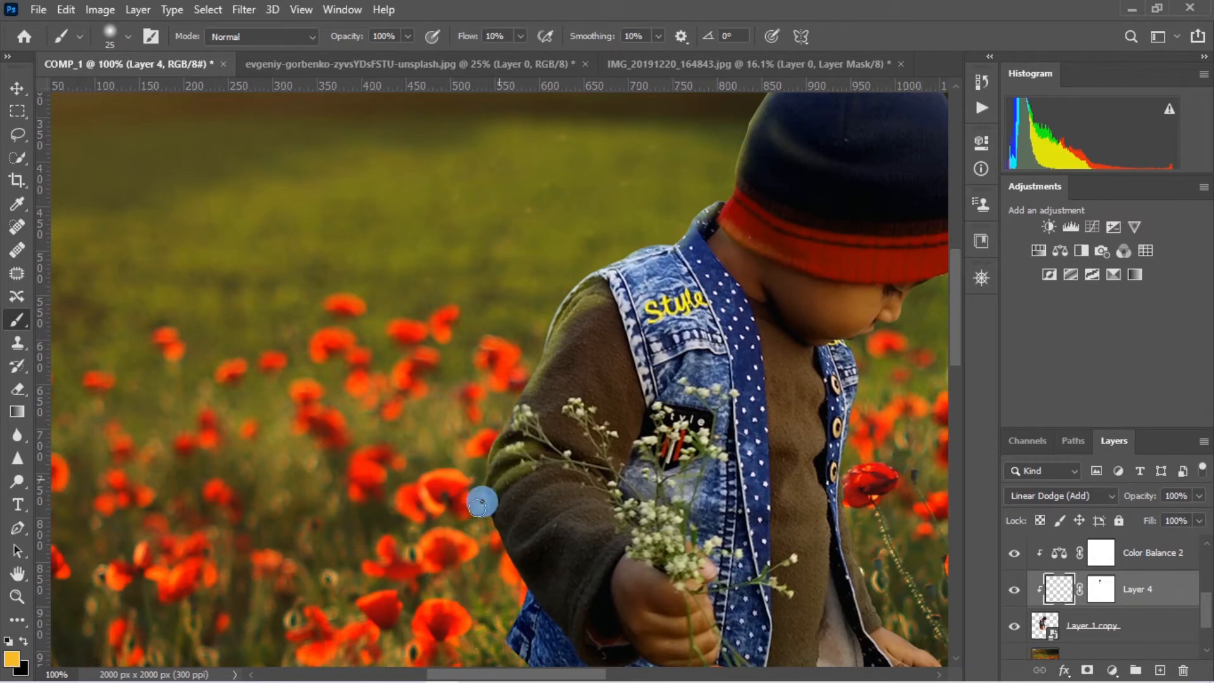
key(ctrl+backslash)
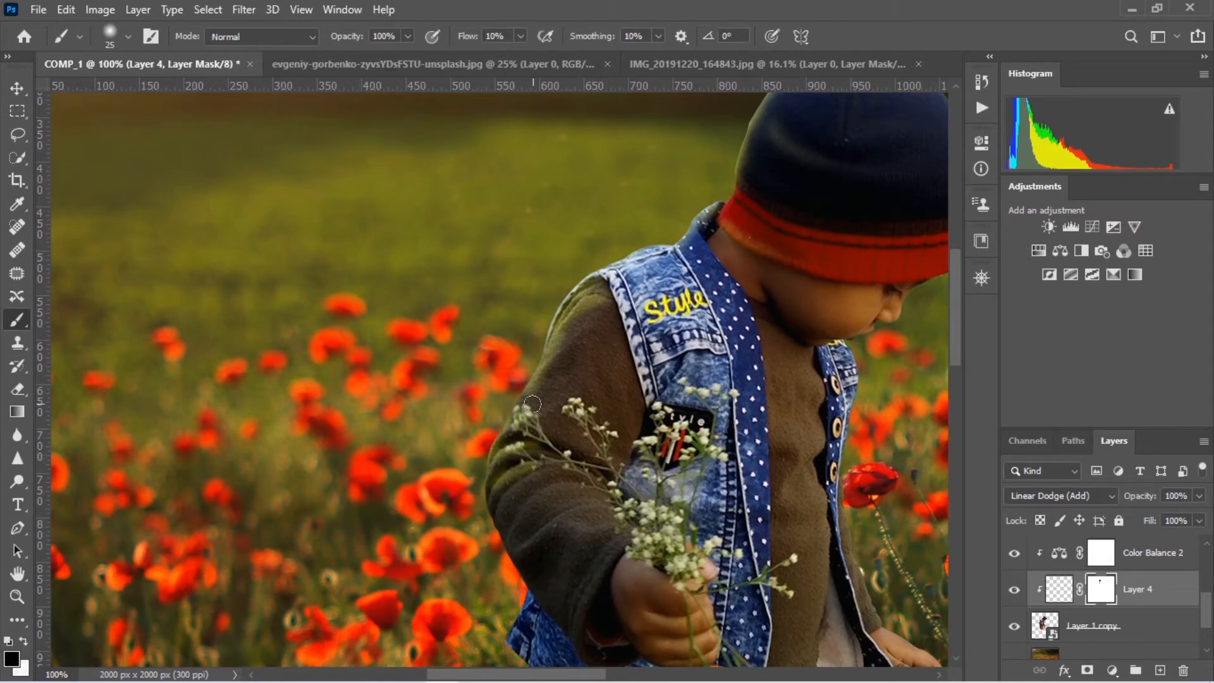
Soften the golden rim light along the boy's outer sleeve by painting black on Layer 4's mask with the 25 px brush
right_click(624, 300)
click(719, 290)
key(Return)
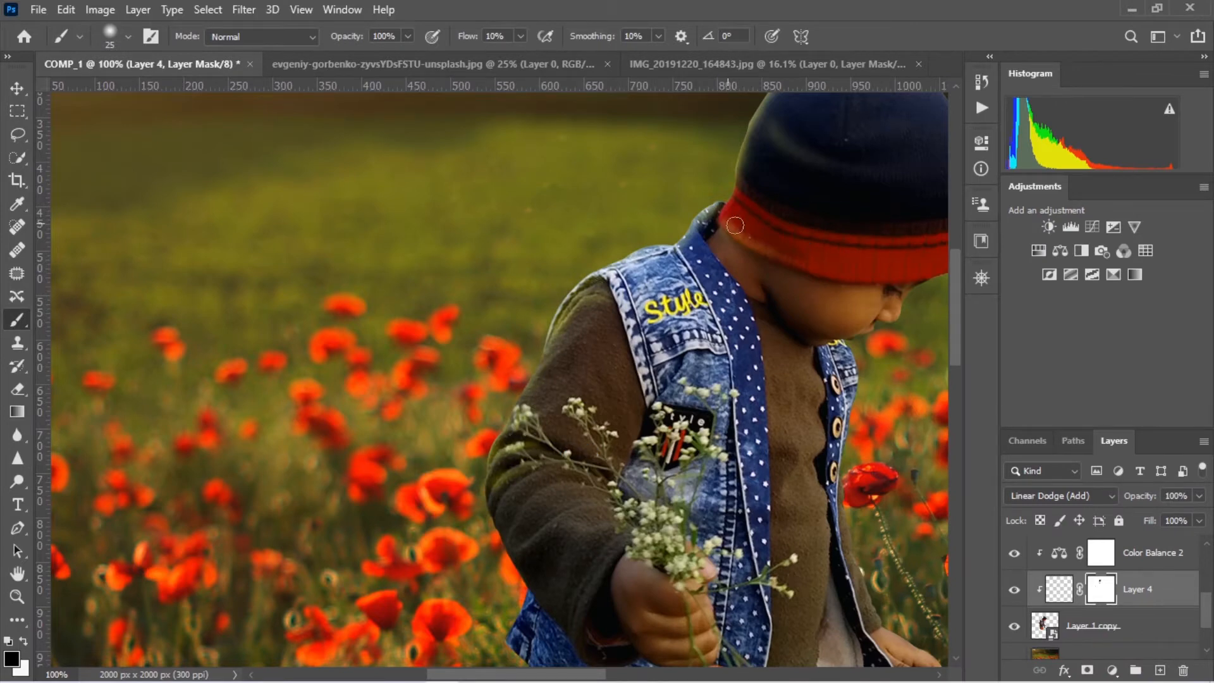
click(1111, 595)
click(1060, 588)
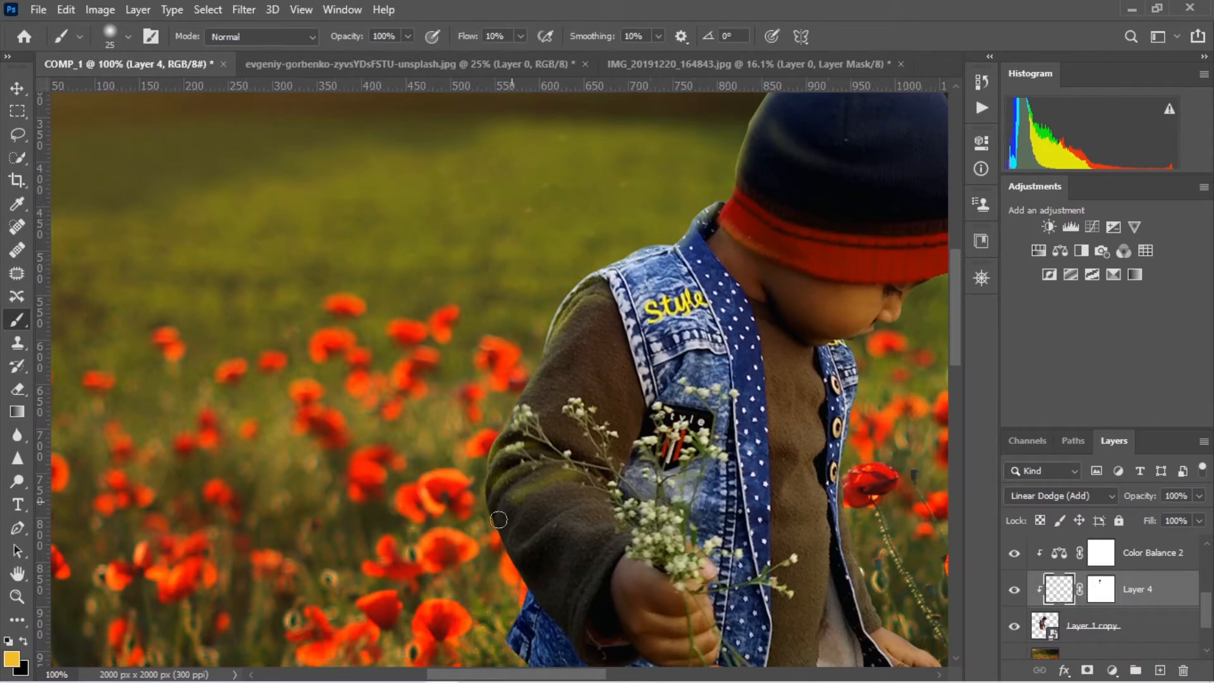
click(1101, 589)
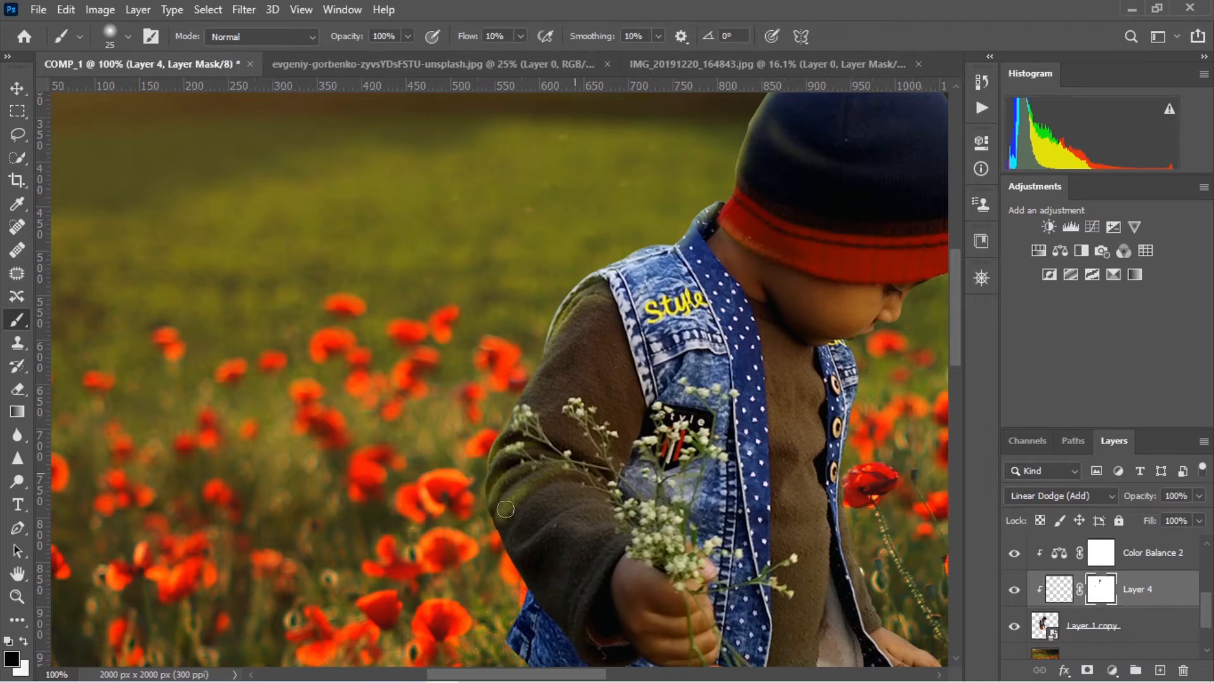
drag(490, 520, 495, 513)
drag(565, 319, 493, 512)
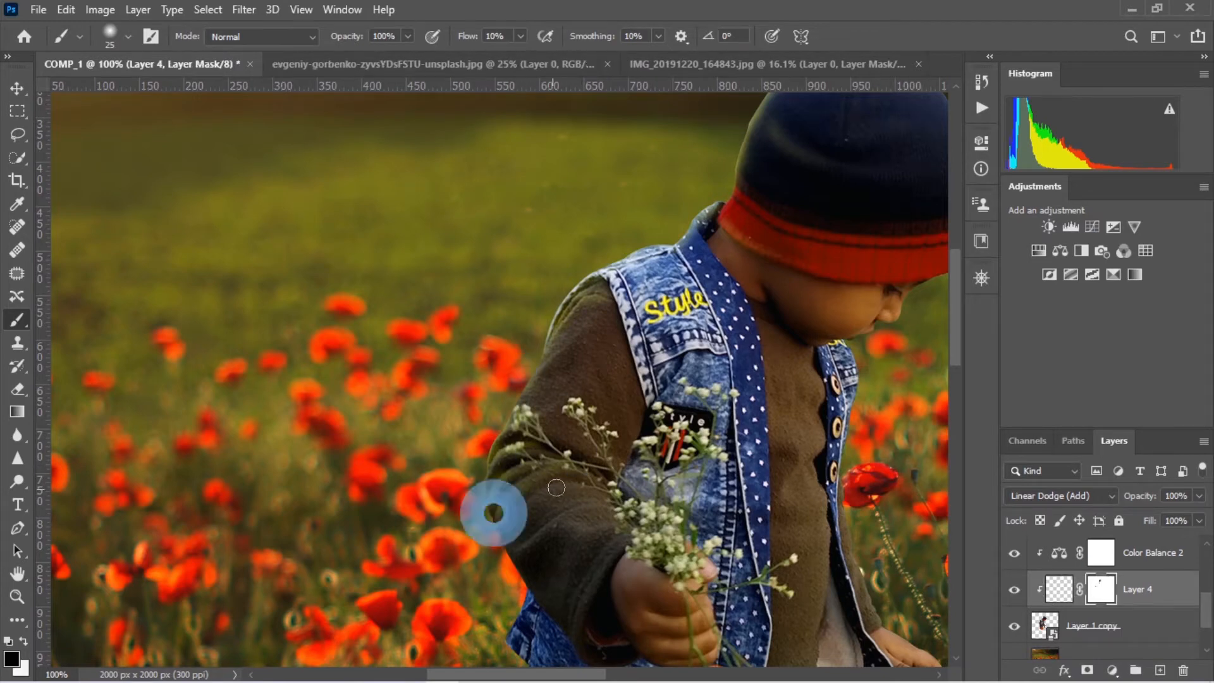
drag(557, 487, 583, 323)
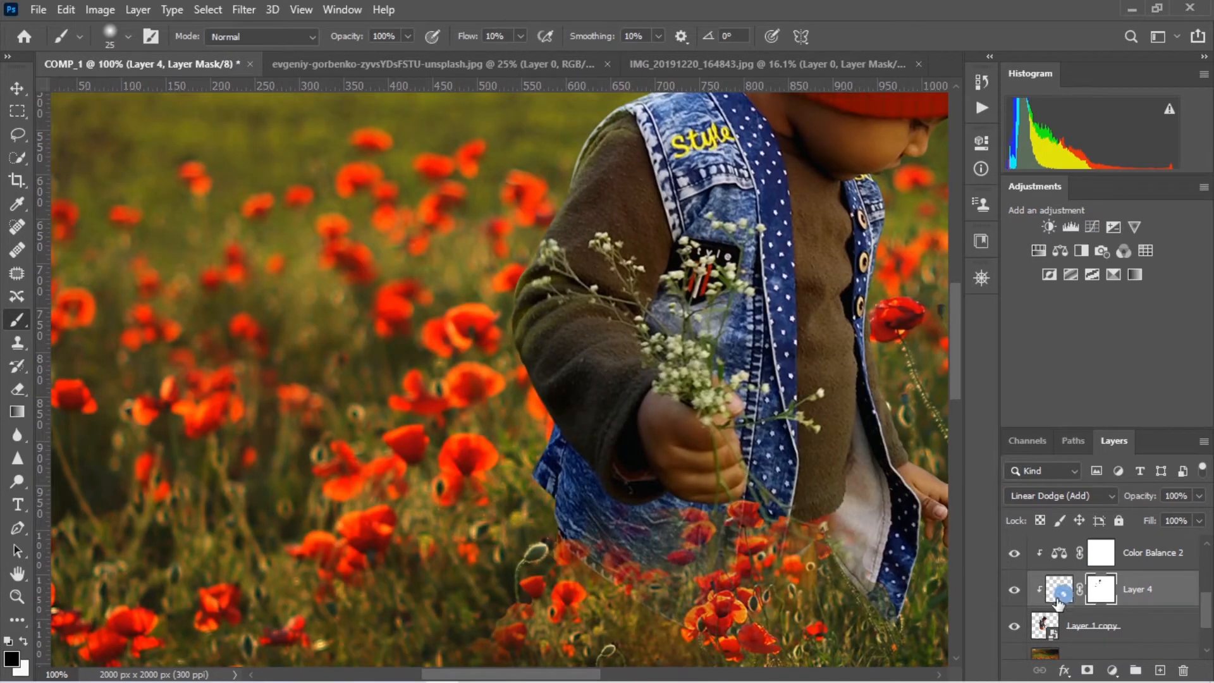
click(1060, 595)
click(591, 472)
drag(567, 414, 548, 395)
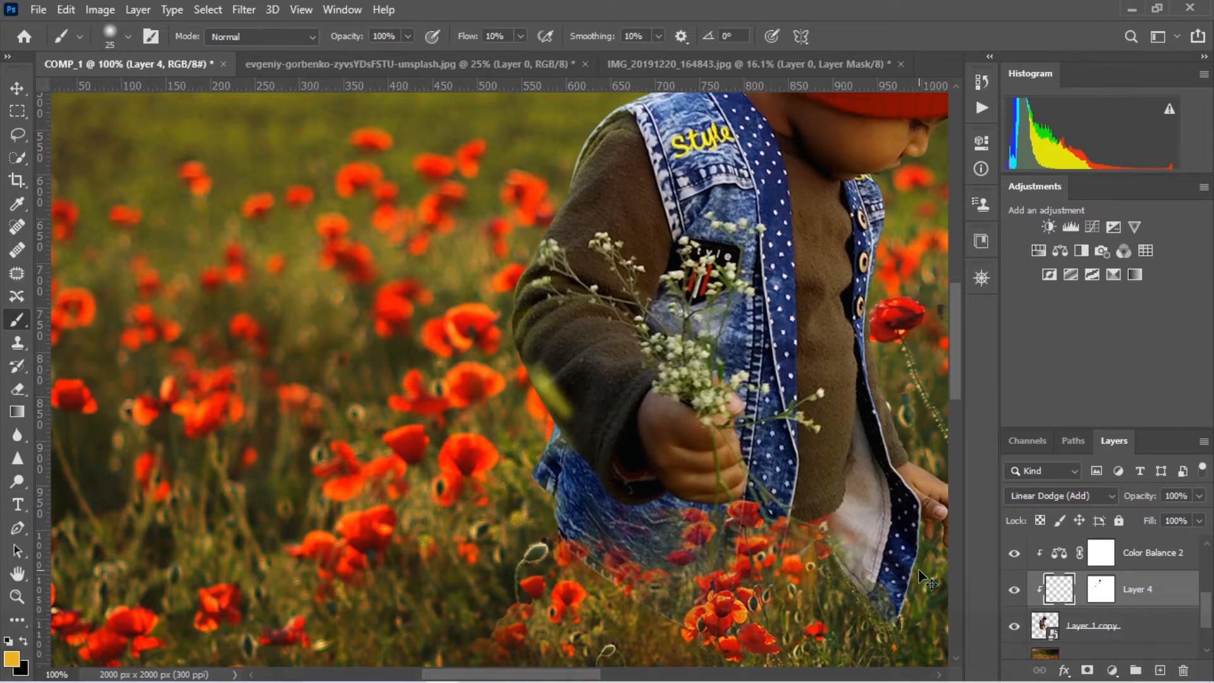
key(ctrl+z)
click(1102, 589)
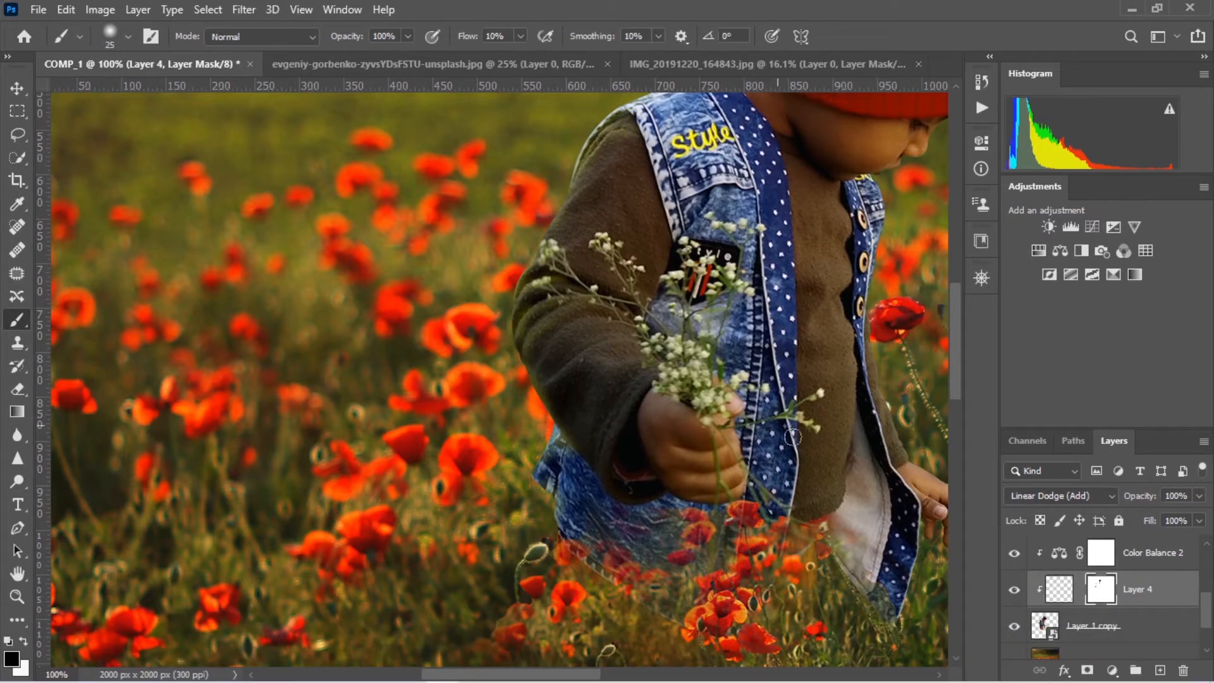
Paint a broader golden glow on Layer 4 along the hat's outer edge with a 60 px brush at 5% flow
key(ctrl+0)
click(1060, 589)
right_click(492, 163)
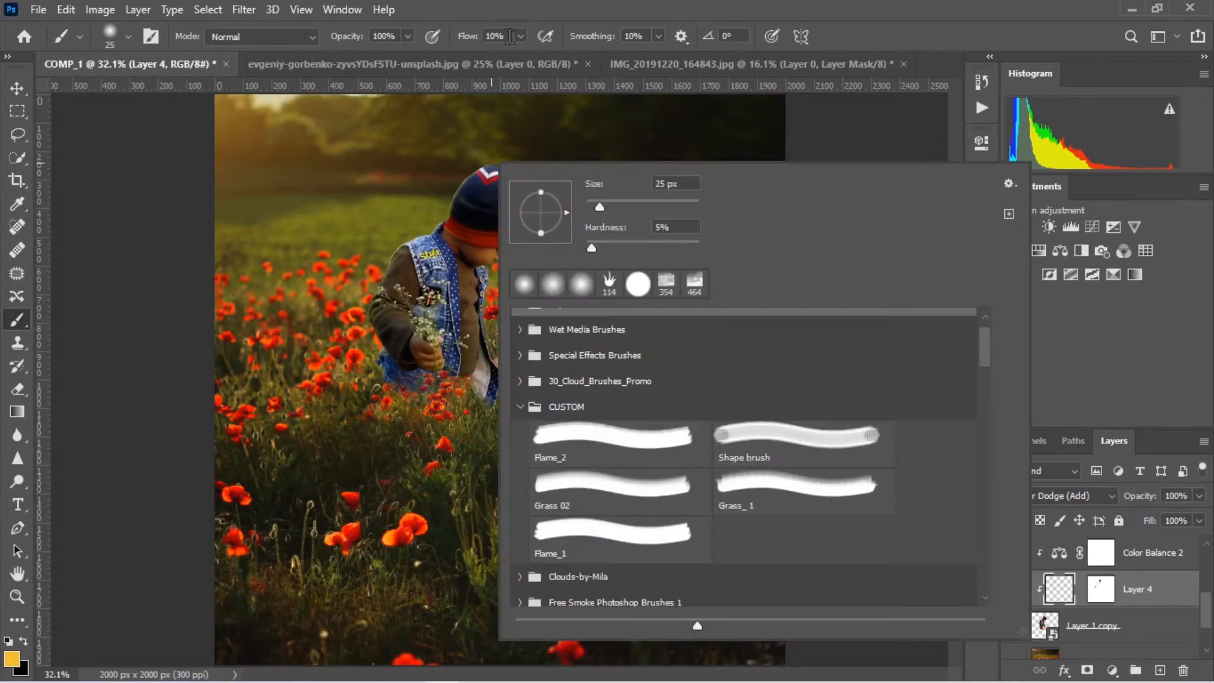
drag(510, 37, 485, 37)
text(5)
key(Return)
key(ctrl+KP_Add)
key(ctrl+KP_Add)
key(ctrl+KP_Add)
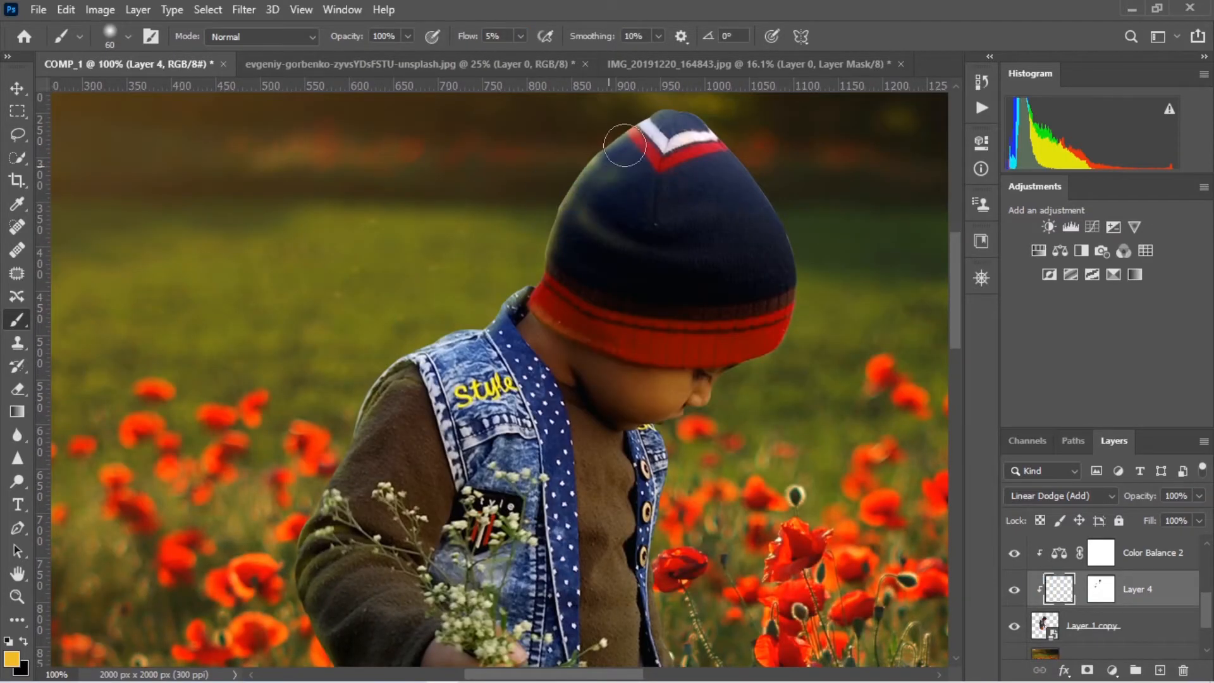
mouse_move(625, 145)
mouse_down()
mouse_move(570, 211)
mouse_move(629, 150)
mouse_up()
drag(399, 544, 518, 339)
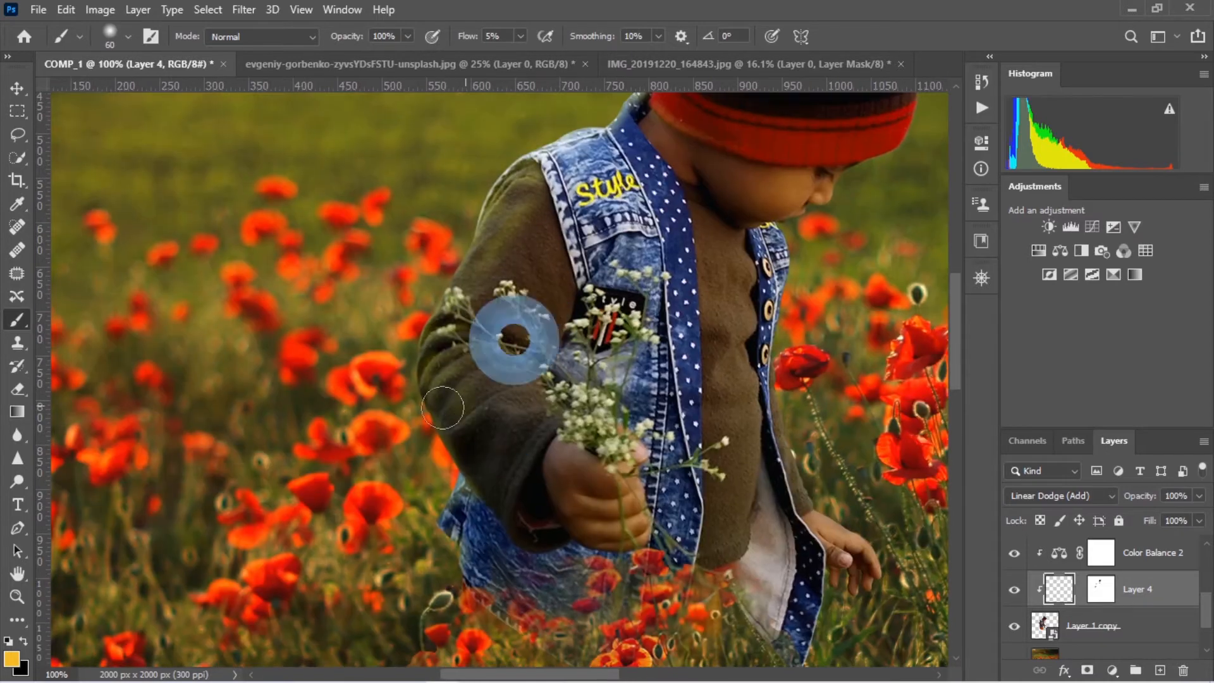
Paint black on Layer 4's mask with the 60 px brush to blend the glow on the sleeve and hat
click(1100, 588)
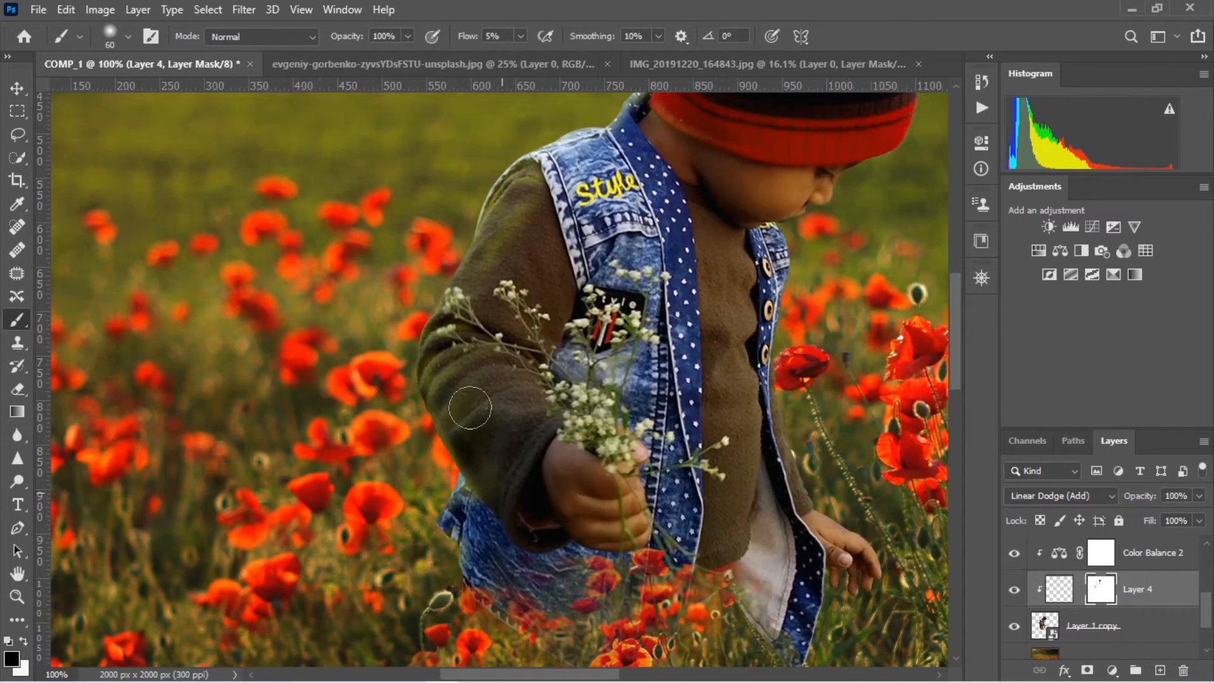
drag(658, 126, 463, 394)
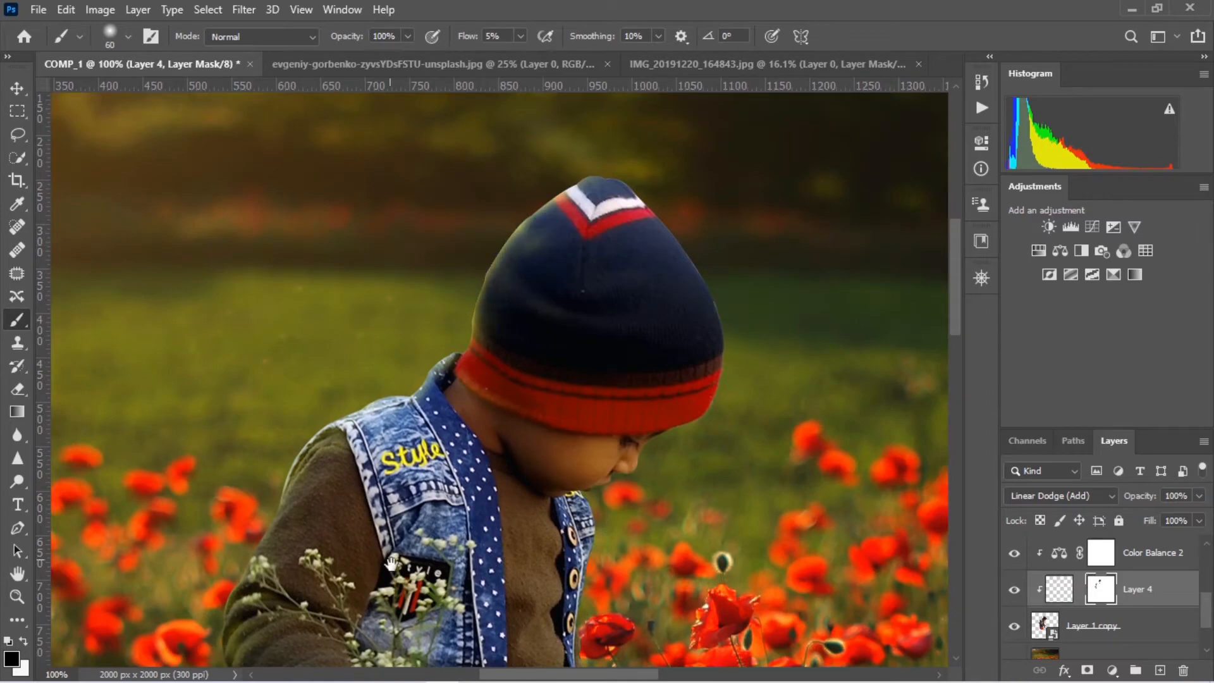
drag(391, 563, 558, 267)
Set Layer 4's Blend If underlying layer range to 9/55 and 118/211 and its opacity to 90%
drag(602, 313, 254, 552)
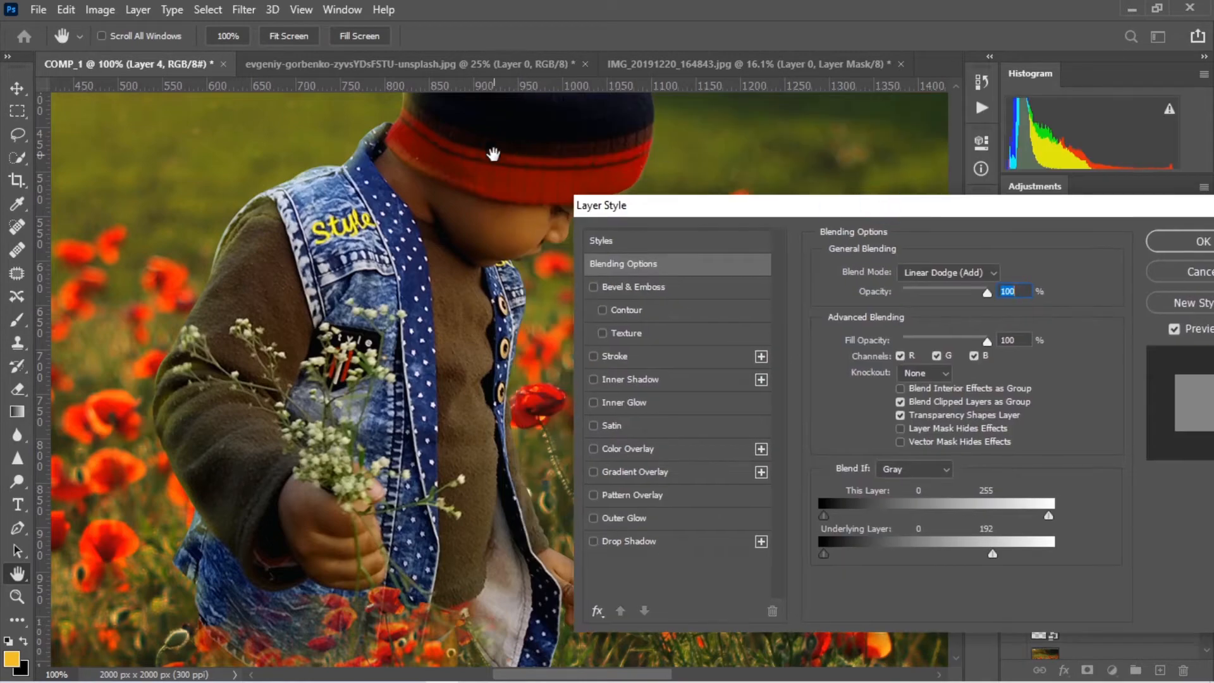
drag(470, 167, 426, 325)
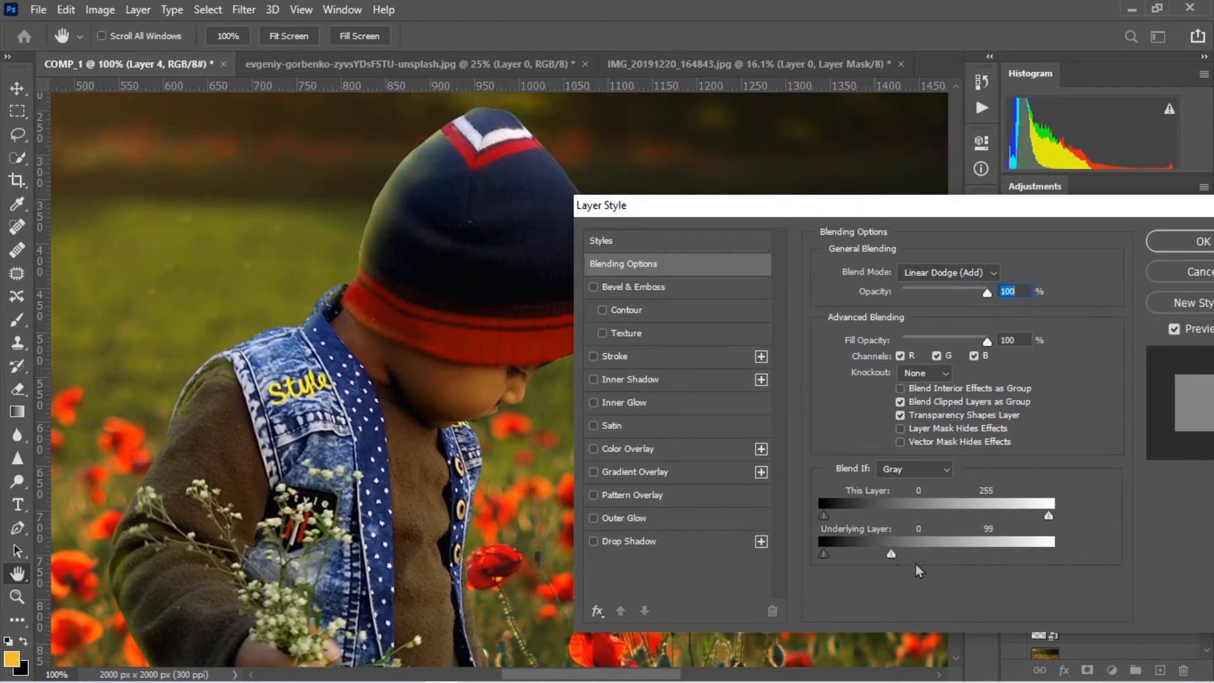
drag(916, 565, 1012, 559)
mouse_move(824, 557)
mouse_down()
mouse_move(873, 561)
mouse_move(833, 557)
mouse_up()
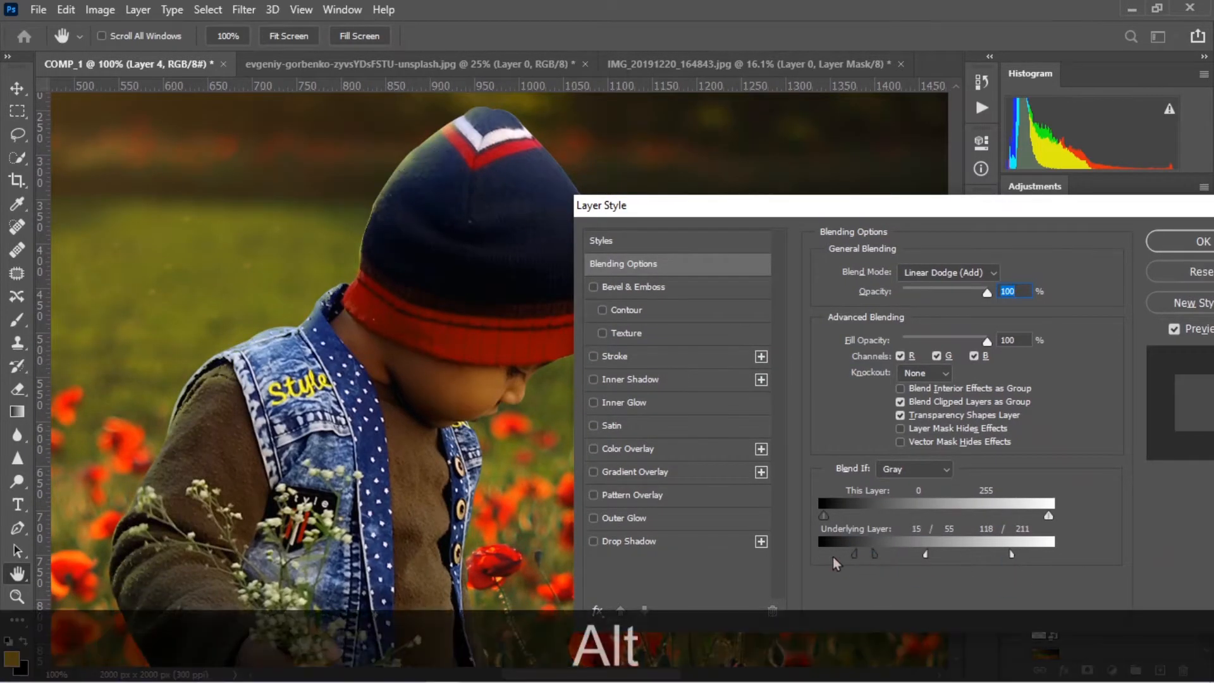
mouse_move(987, 292)
mouse_down()
mouse_move(963, 290)
mouse_move(978, 292)
mouse_up()
click(1177, 241)
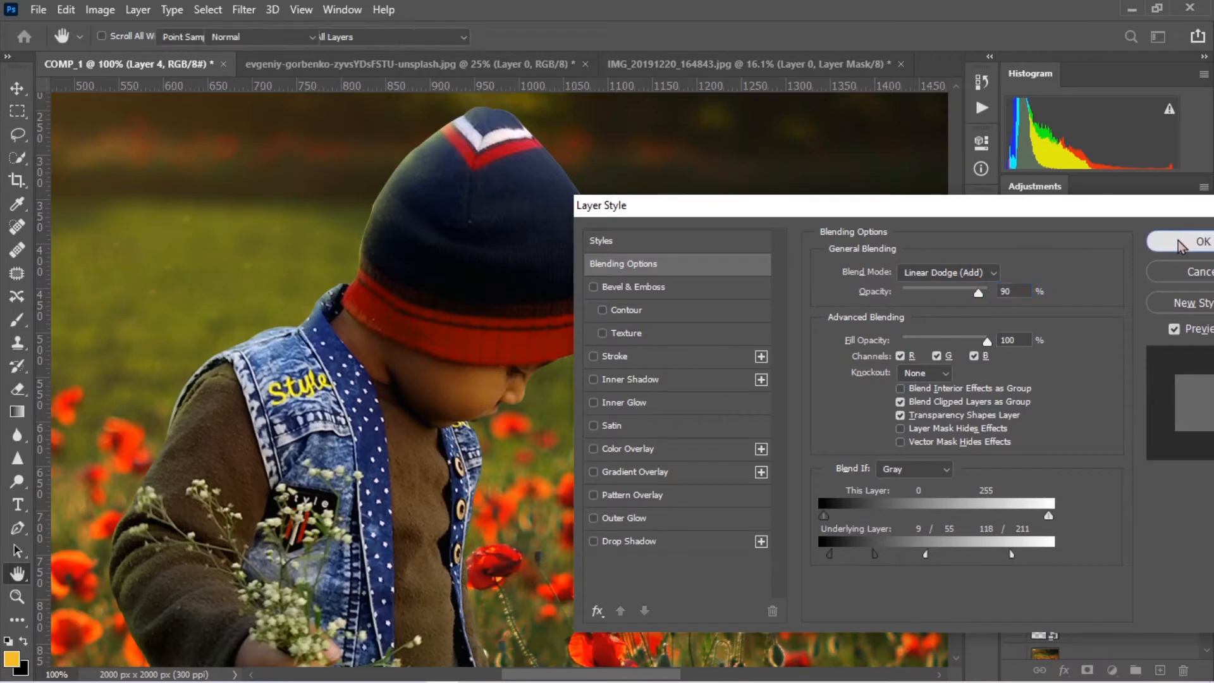
key(ctrl+0)
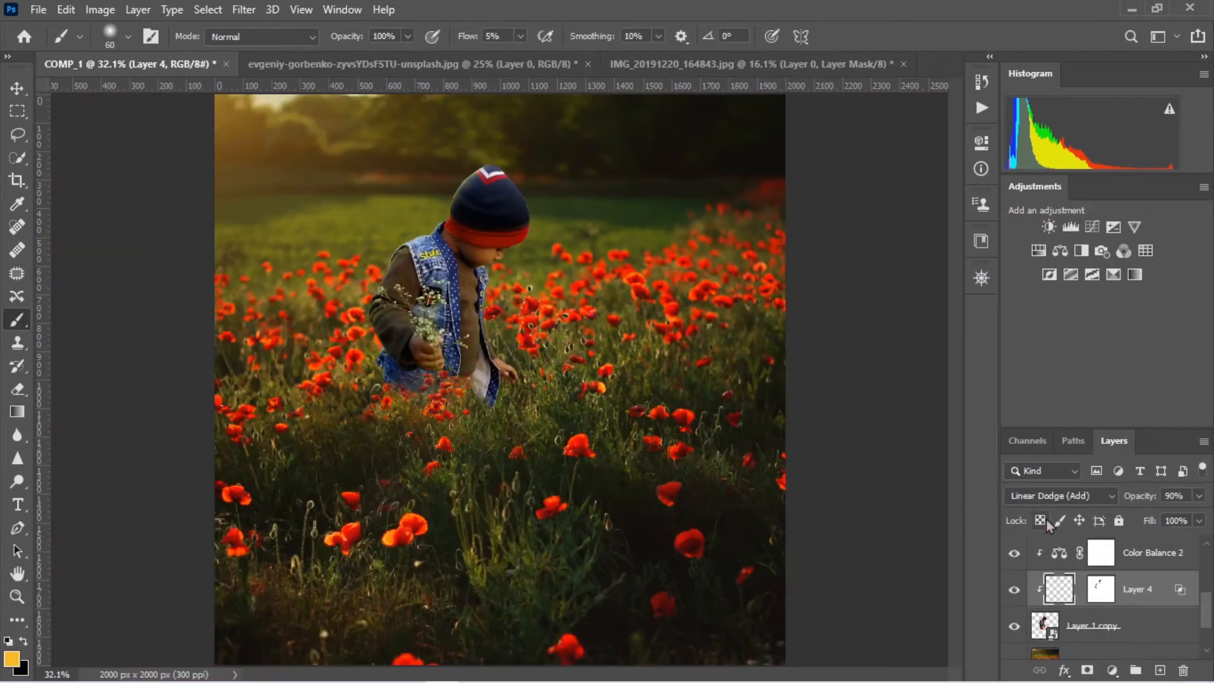
Create a new layer directly above Layer 2 and choose a golden yellow foreground color
click(1134, 633)
click(1160, 670)
key(ctrl+z)
ctrl+click(1159, 671)
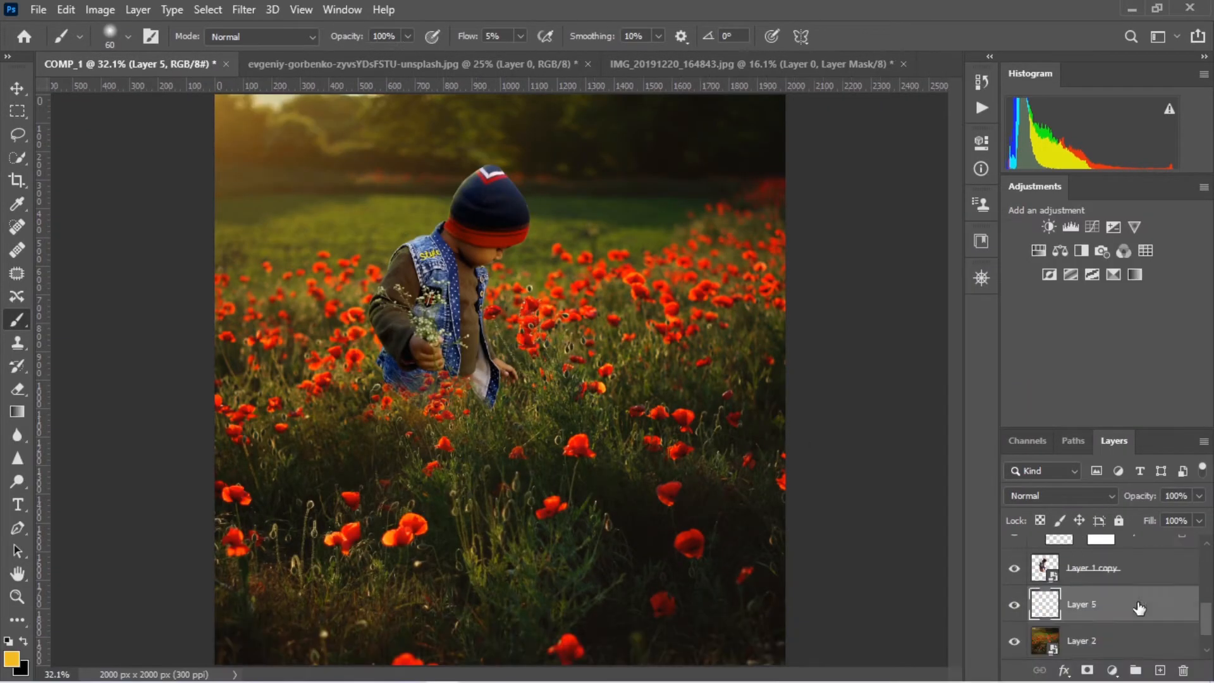
click(11, 658)
drag(996, 559, 1000, 556)
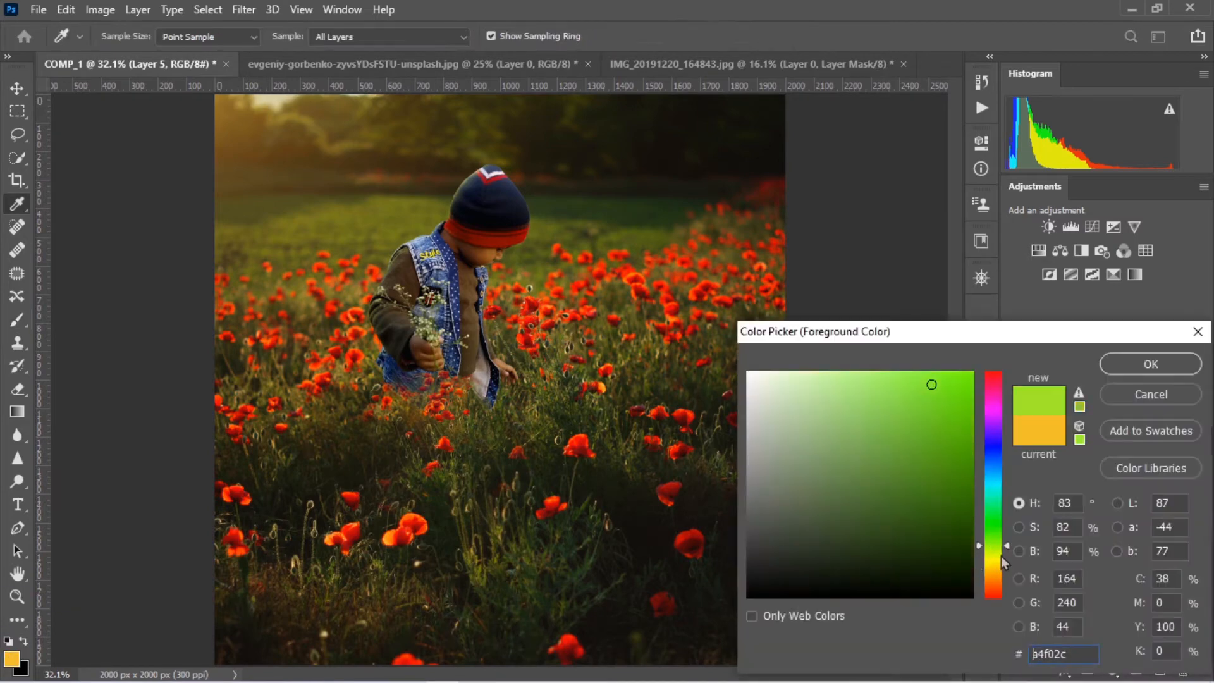
click(1152, 363)
Set Layer 5 to Soft Light and paint golden light across the field with a 1200 px brush at 15% flow
text(b15)
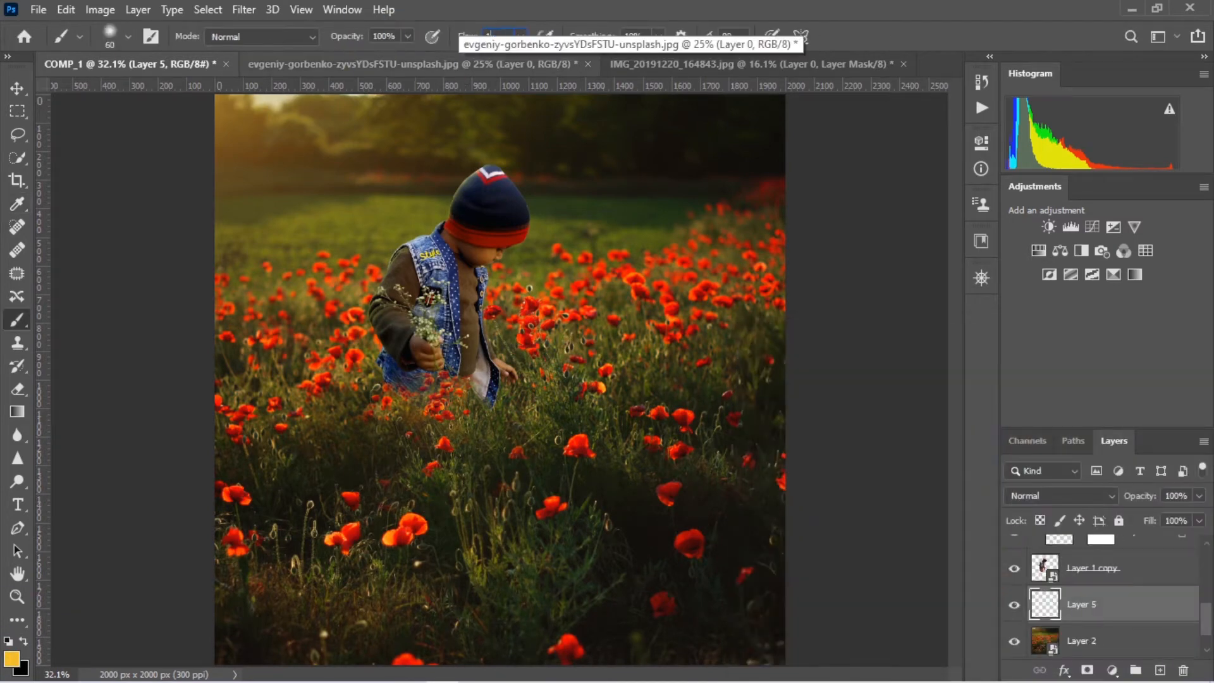
click(1055, 496)
click(1032, 467)
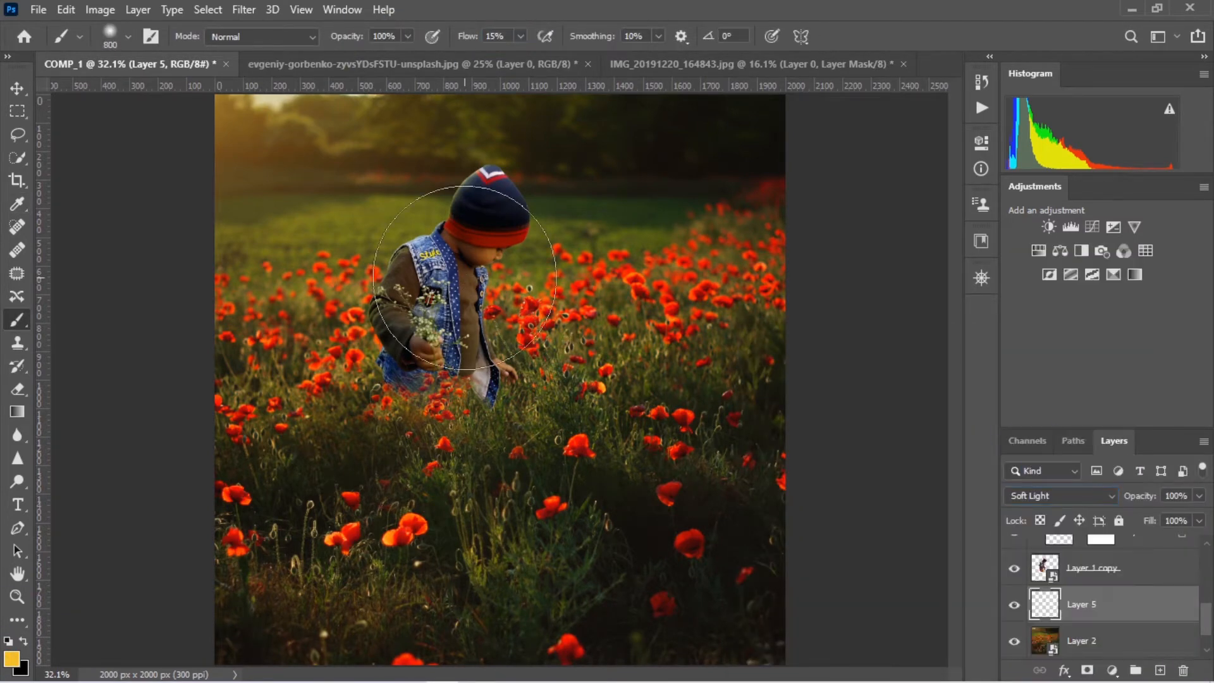
key(bracketright)
key(bracketright)
key(bracketright)
key(bracketright)
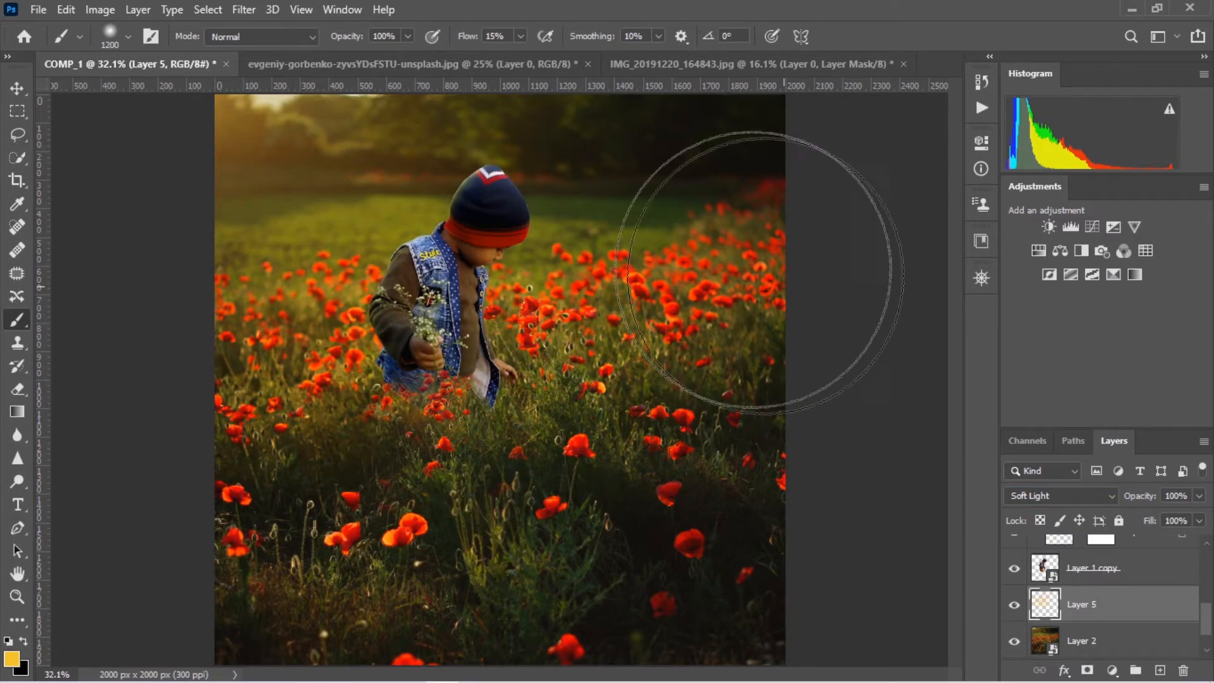
mouse_move(766, 276)
mouse_down()
mouse_move(742, 580)
mouse_move(515, 586)
mouse_move(472, 621)
mouse_move(291, 624)
mouse_up()
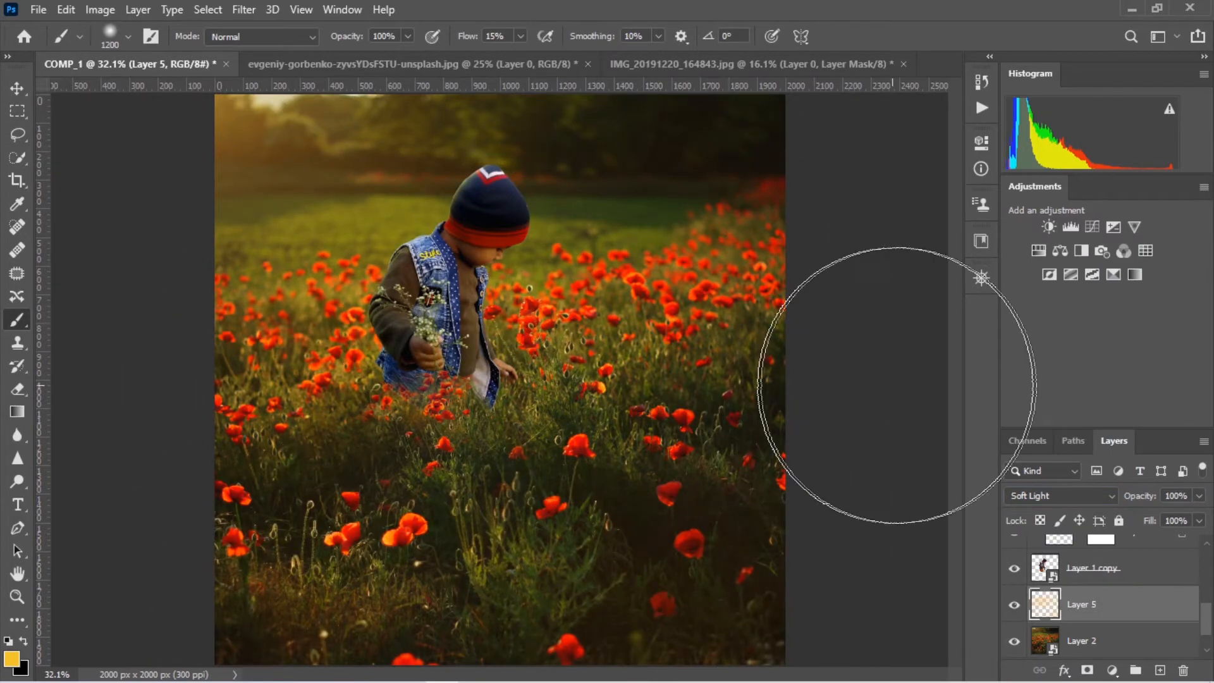
Compare Layer 5 on and off, split its underlying Blend If highlights to 90/182 and reduce its opacity to 69%
click(1015, 607)
click(1015, 607)
double_click(1145, 612)
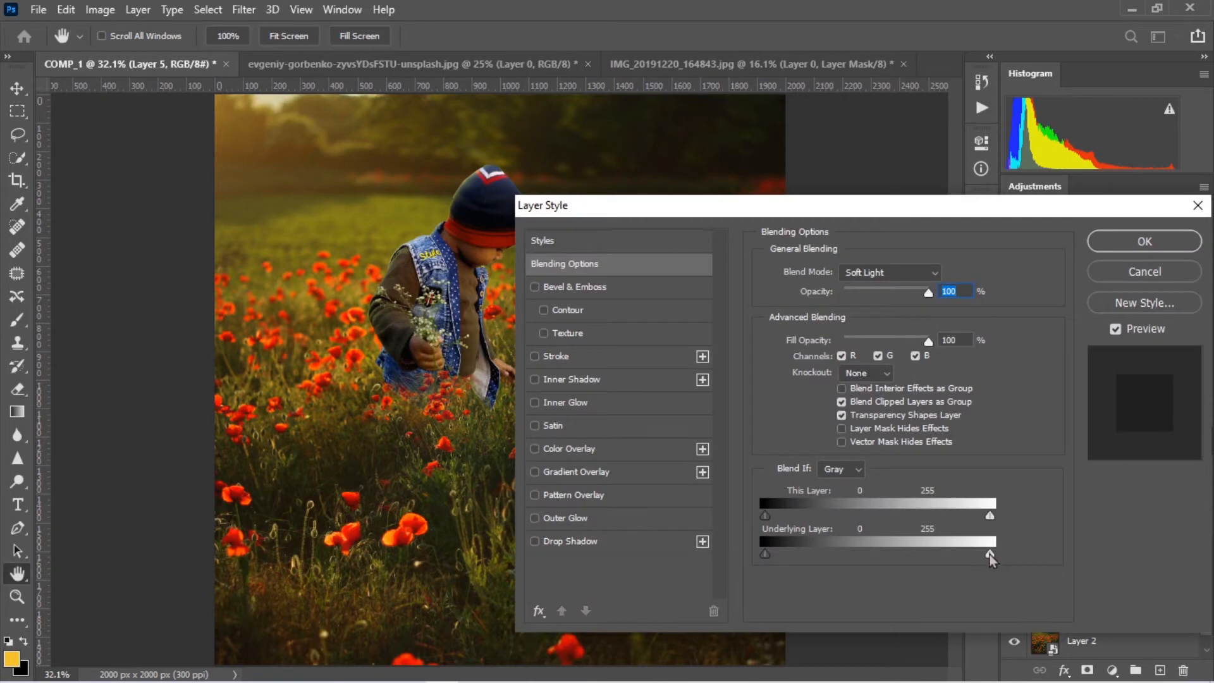
drag(882, 549, 927, 565)
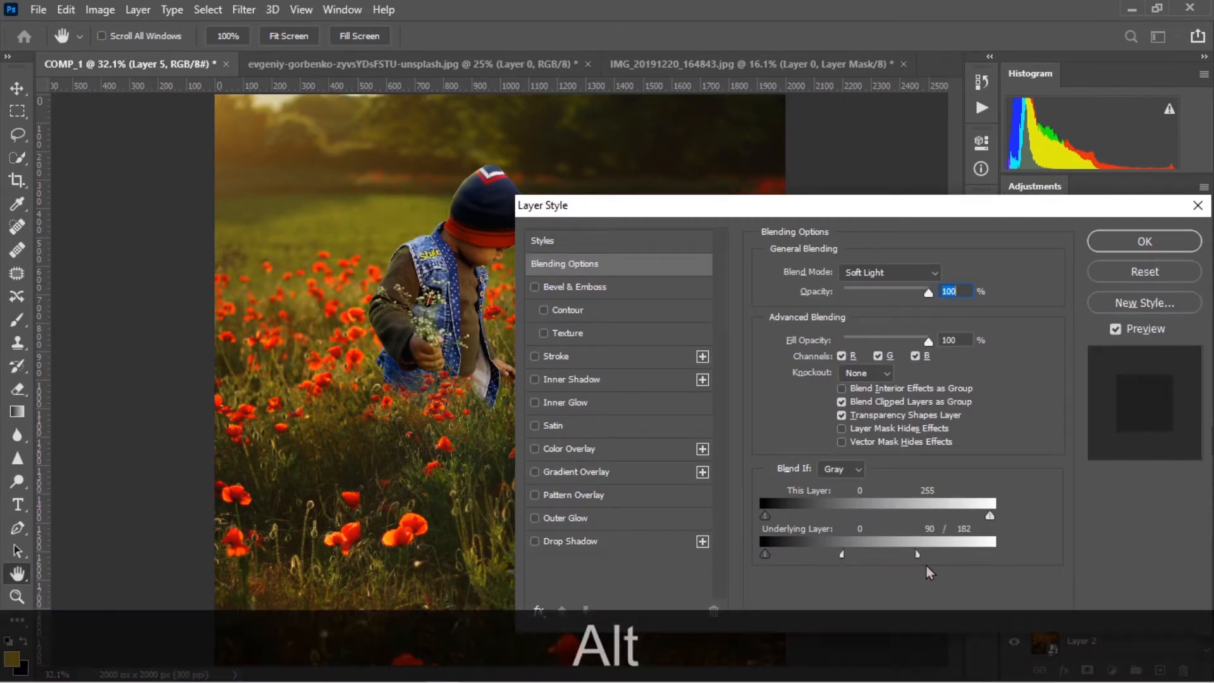
mouse_move(766, 555)
mouse_down()
mouse_move(830, 560)
mouse_move(763, 556)
mouse_up()
drag(929, 292, 903, 295)
key(Return)
Set Layer 3's Blend If underlying layer range to 0/46 and 146/255
scroll(1075, 582, up, 3)
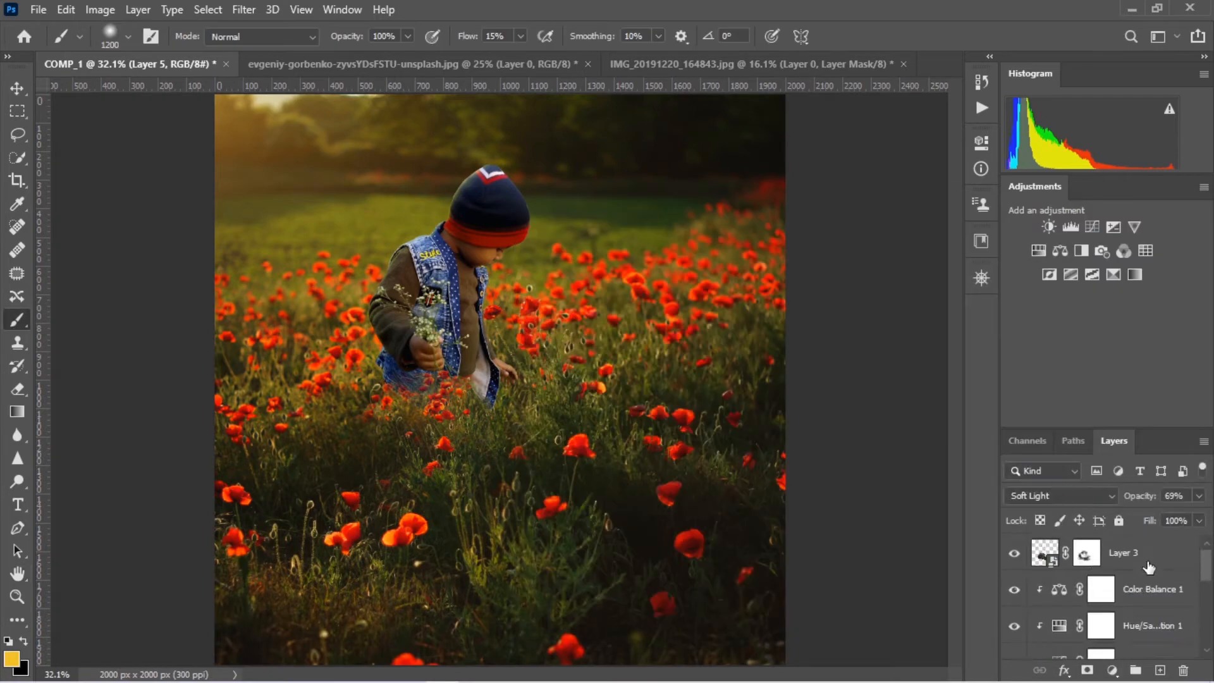
click(1141, 557)
double_click(1167, 557)
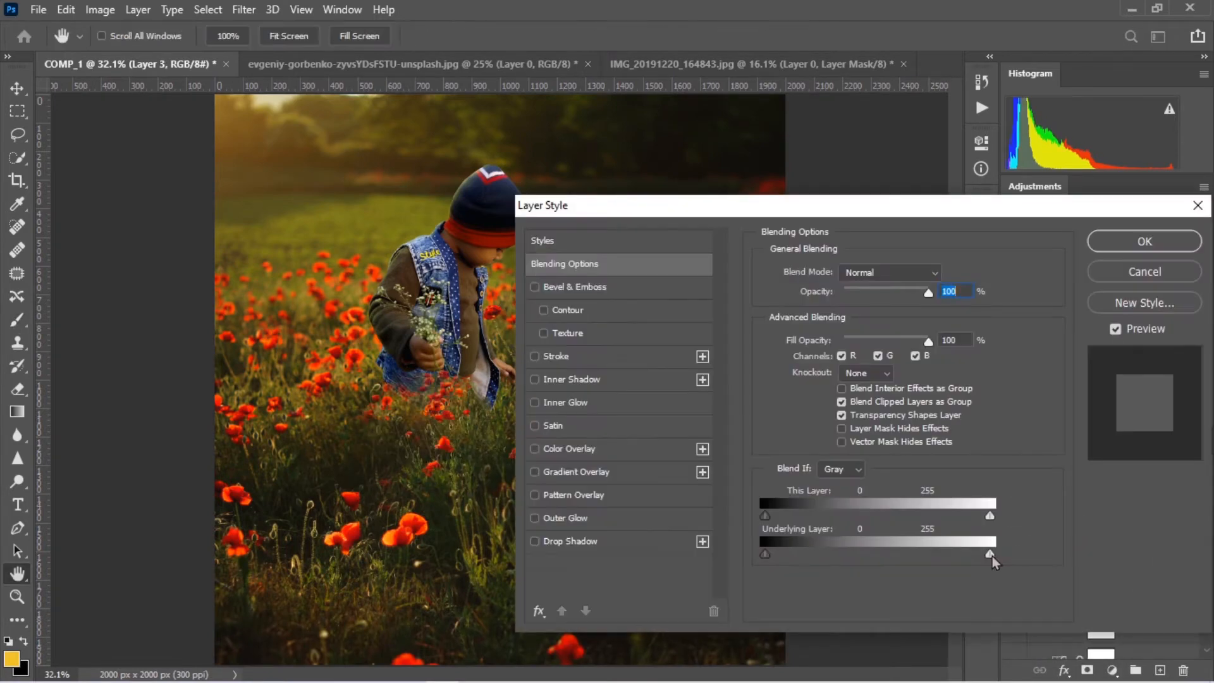
drag(864, 556, 945, 556)
drag(764, 555, 726, 554)
drag(825, 555, 861, 554)
drag(946, 556, 992, 555)
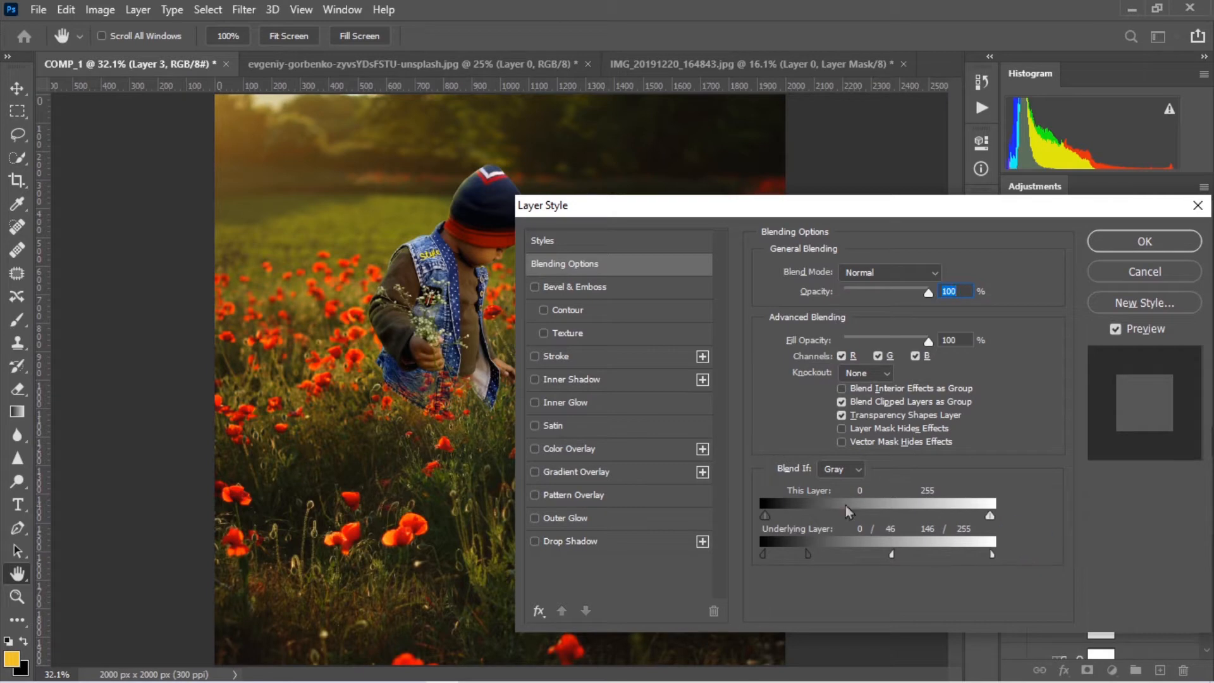
click(1140, 245)
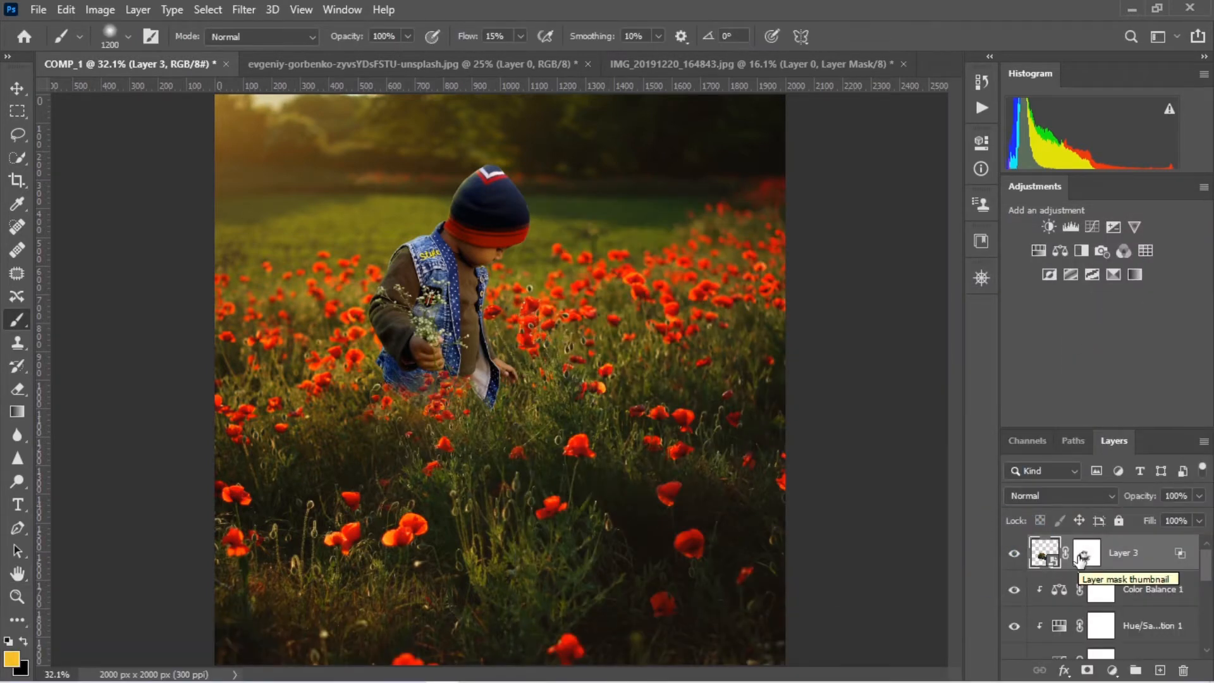
Lasso another cluster of poppies in the source field photo, copy it into COMP_1 above Layer 3 and convert it to a smart object
click(457, 63)
key(v)
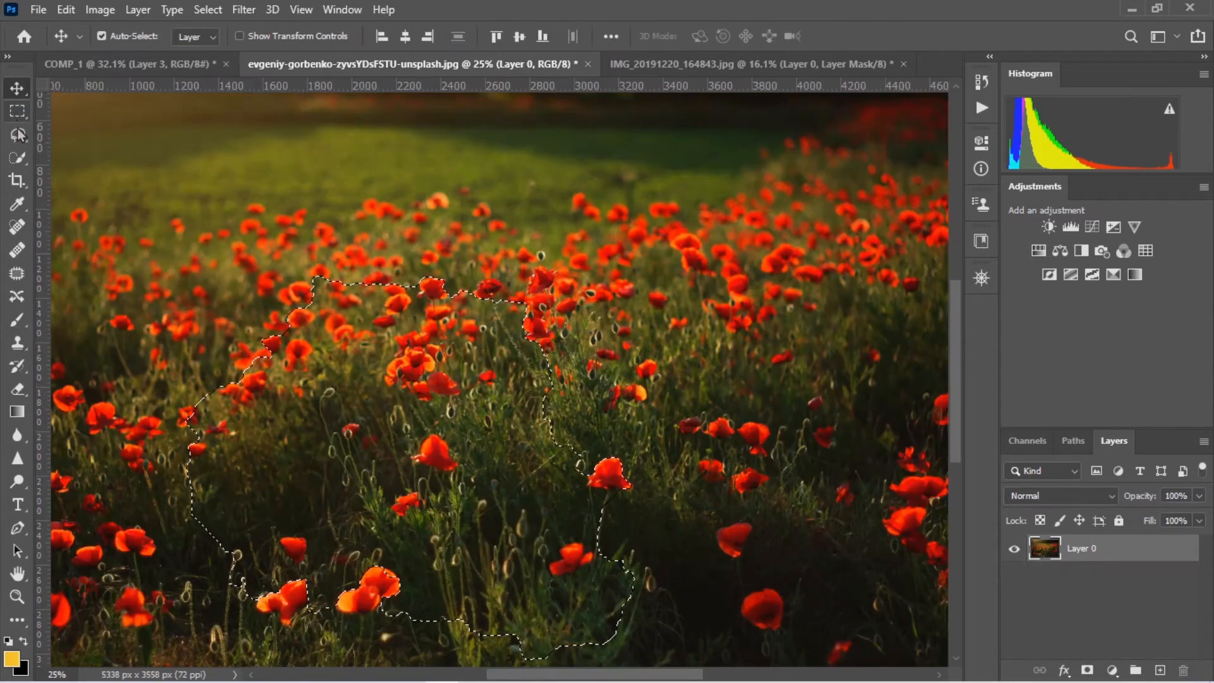
click(19, 134)
click(460, 297)
key(v)
mouse_move(506, 327)
mouse_down()
mouse_move(413, 301)
mouse_move(483, 400)
mouse_up()
right_click(1131, 553)
click(977, 248)
Scale down the new poppy cluster and position it over the vest's lower hem beneath the boy's free hand
key(ctrl+t)
drag(596, 351, 362, 411)
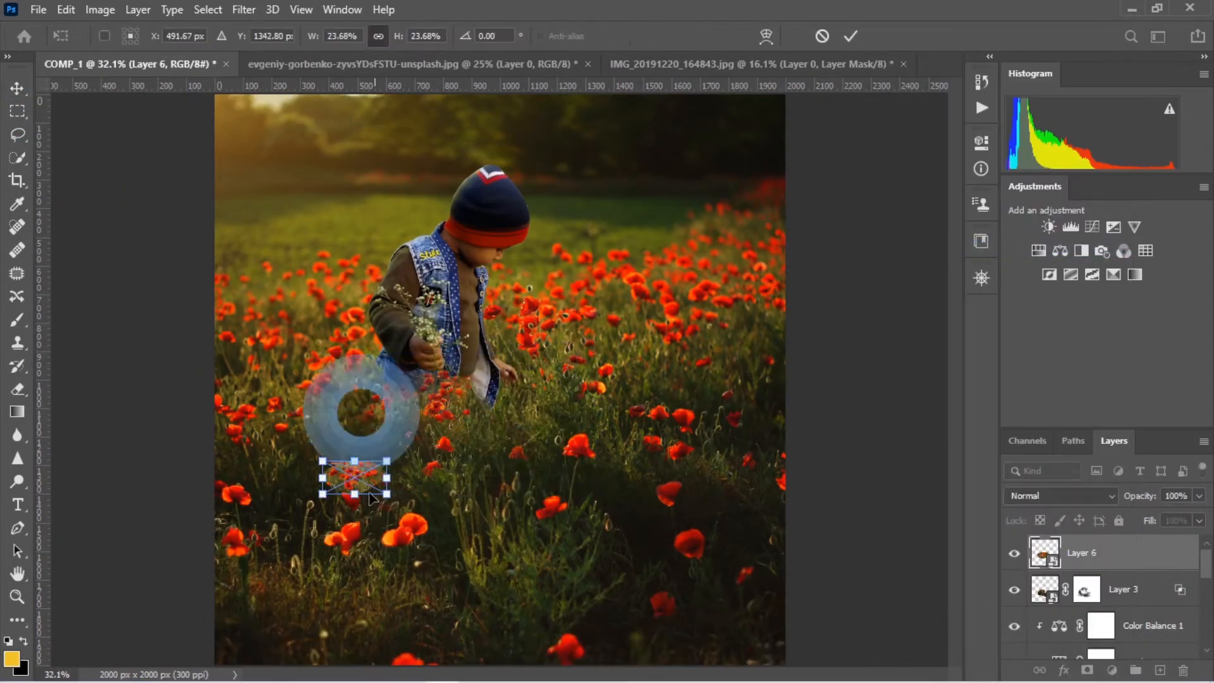
drag(372, 499, 492, 397)
key(ctrl+KP_Add)
key(ctrl+KP_Add)
key(ctrl+KP_Add)
key(ctrl+KP_Add)
key(ctrl+KP_Add)
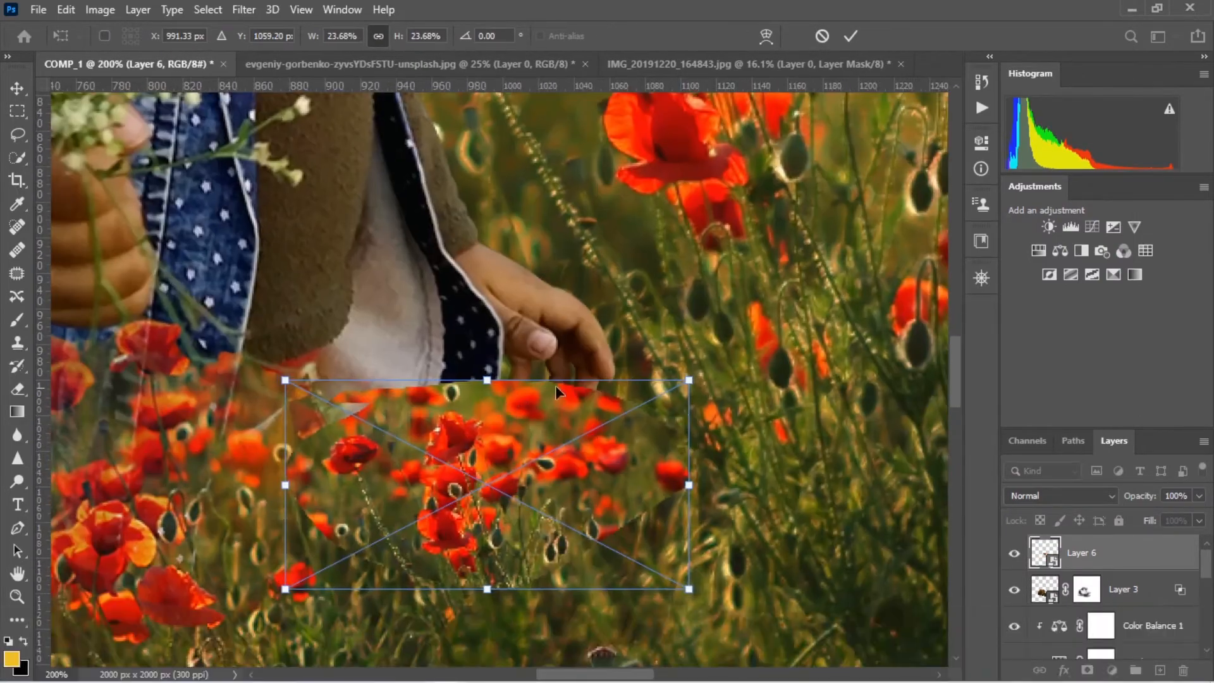
drag(688, 380, 617, 417)
drag(506, 445, 505, 427)
click(851, 36)
Add a mask to Layer 6 and brush away the new poppy cluster's hard edges around the hem with a 59 px black brush
click(1087, 670)
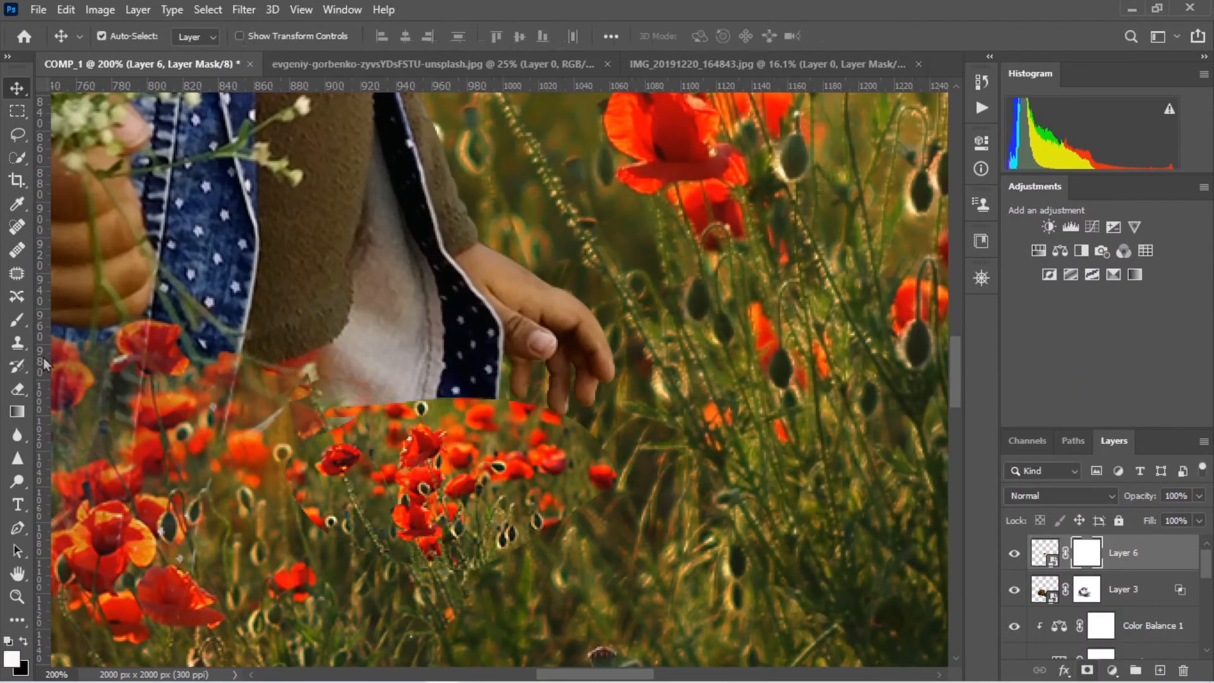
click(17, 319)
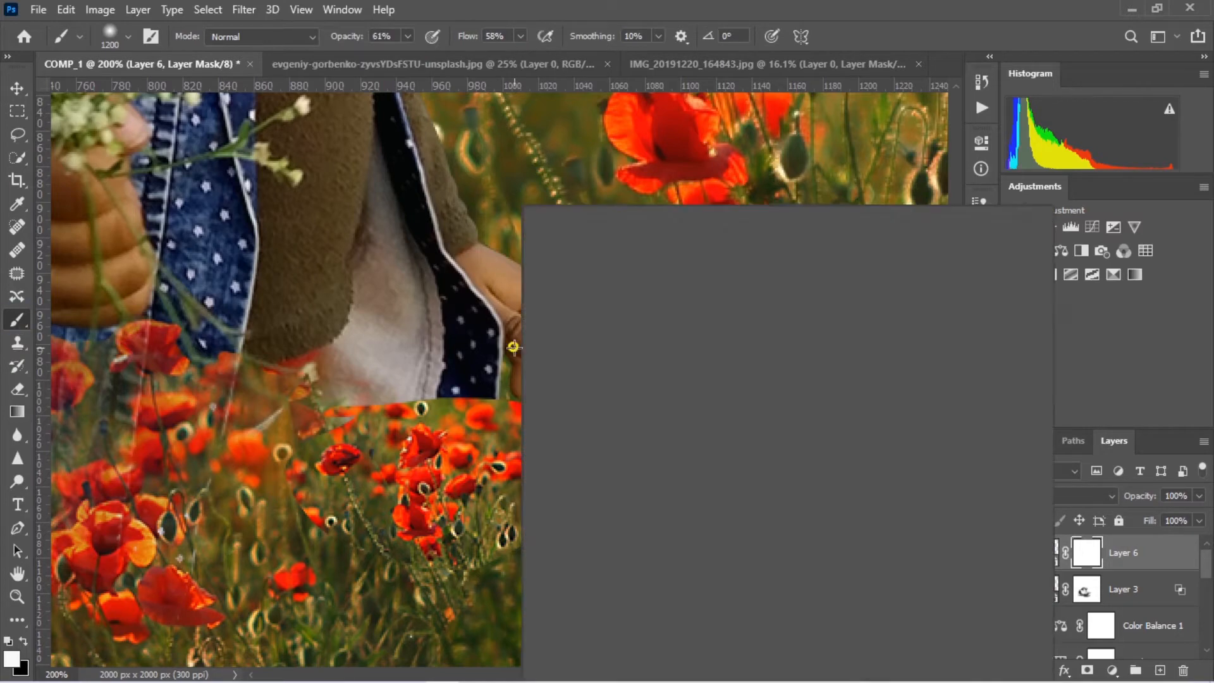
drag(841, 249, 656, 250)
key(Return)
key(x)
right_click(688, 440)
drag(814, 249, 806, 250)
key(Return)
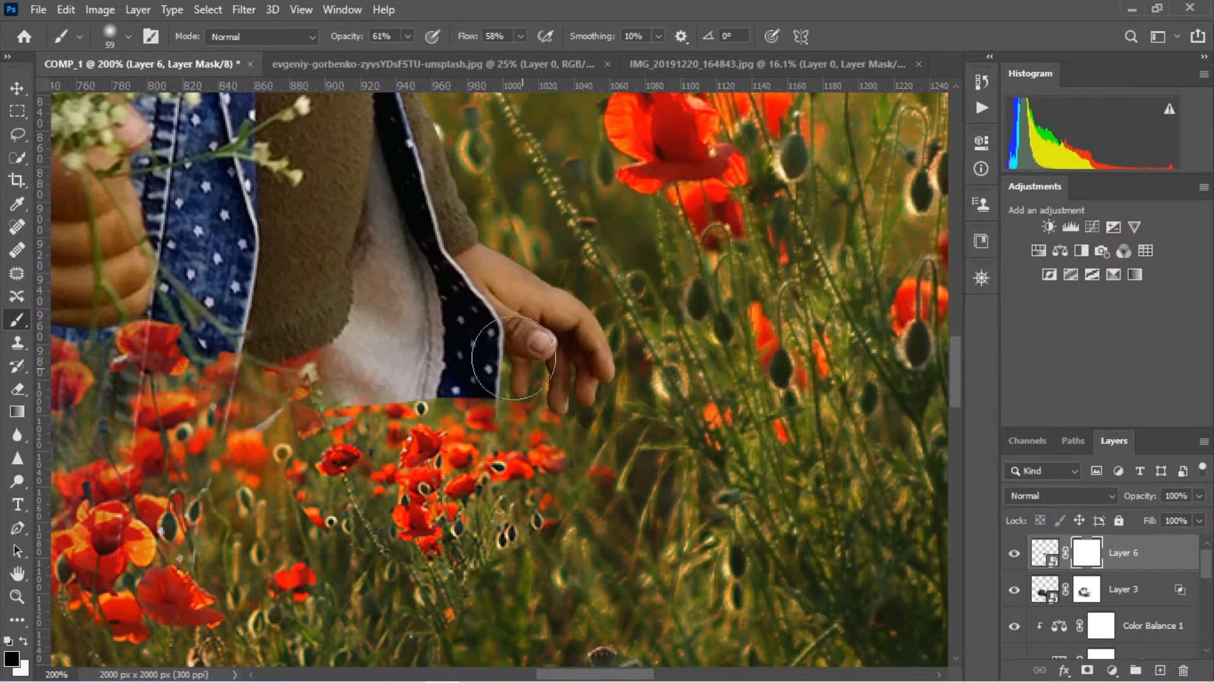
drag(514, 357, 448, 378)
mouse_move(561, 545)
mouse_down()
mouse_move(351, 533)
mouse_move(301, 381)
mouse_move(298, 551)
mouse_up()
mouse_move(480, 603)
mouse_down()
mouse_move(312, 515)
mouse_move(336, 406)
mouse_up()
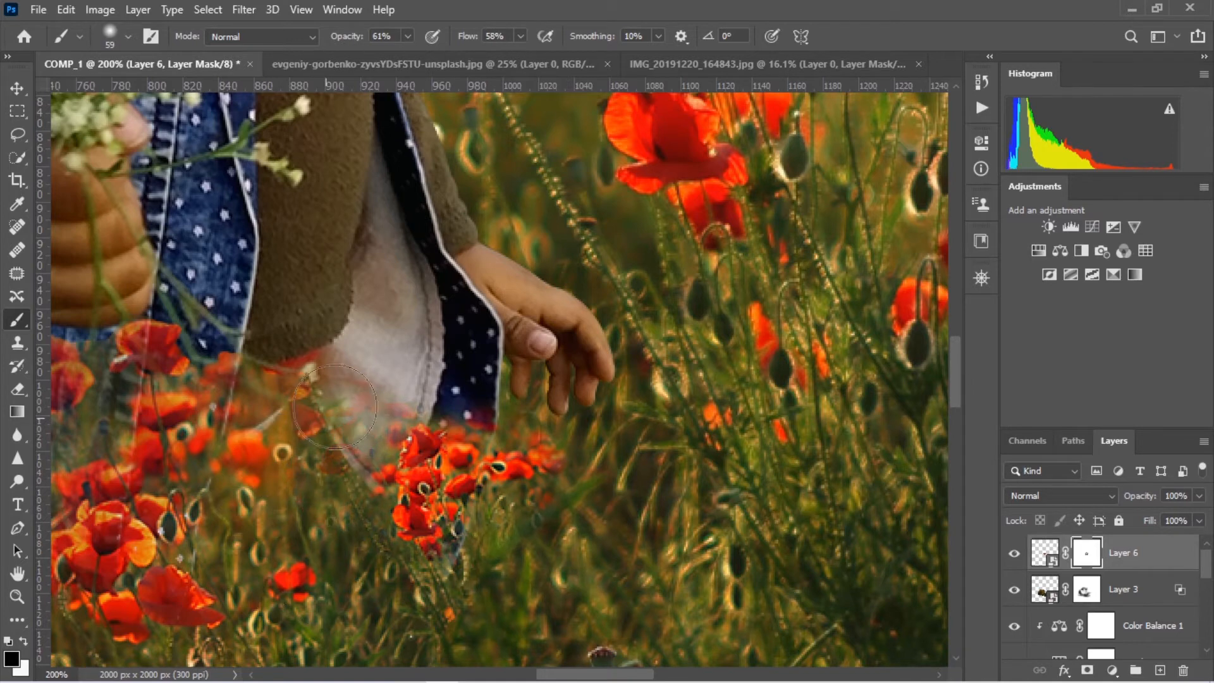
Delete the stray ellipse shape layer
key(x)
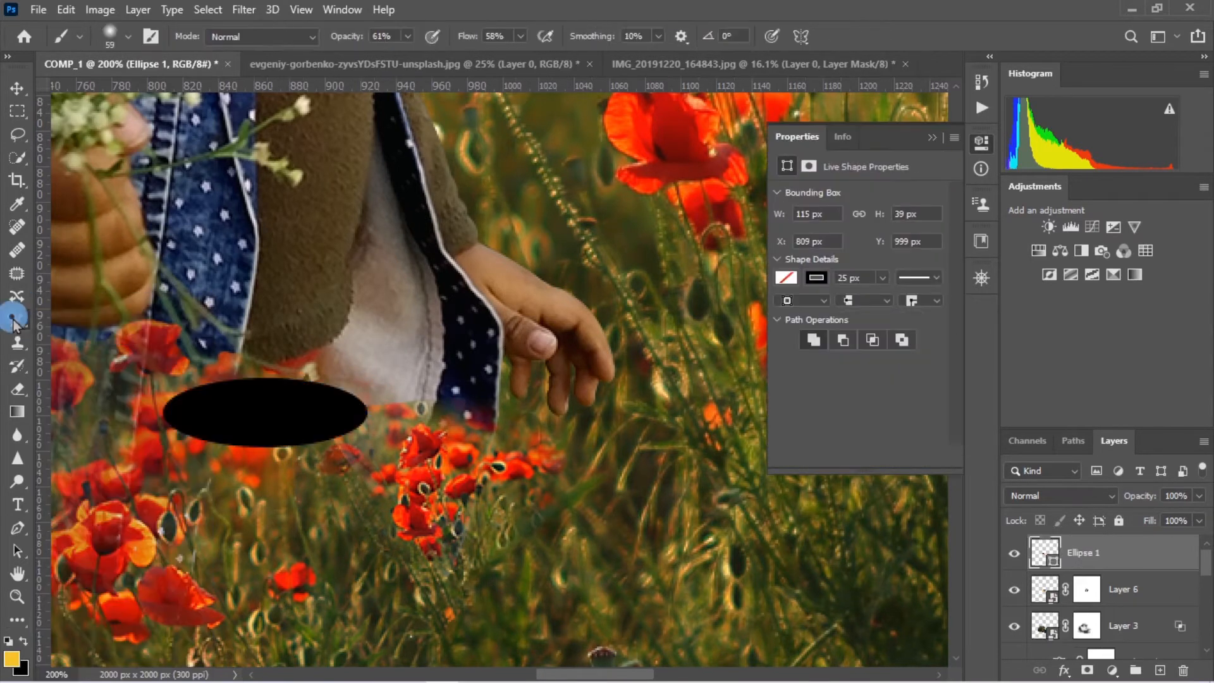
click(933, 139)
key(Delete)
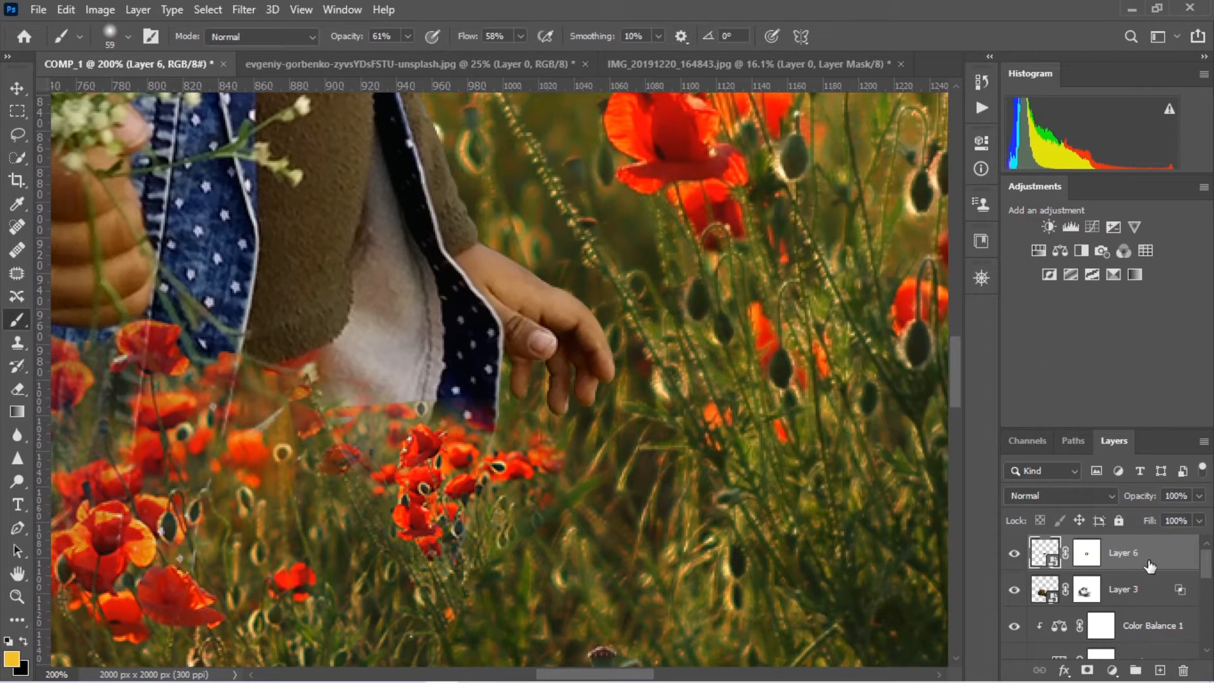
Refine Layer 6's mask along the lower hem of the white shirt with a 32 px black brush
click(1088, 554)
key(x)
right_click(405, 399)
drag(516, 253, 506, 253)
key(Return)
drag(424, 400, 359, 416)
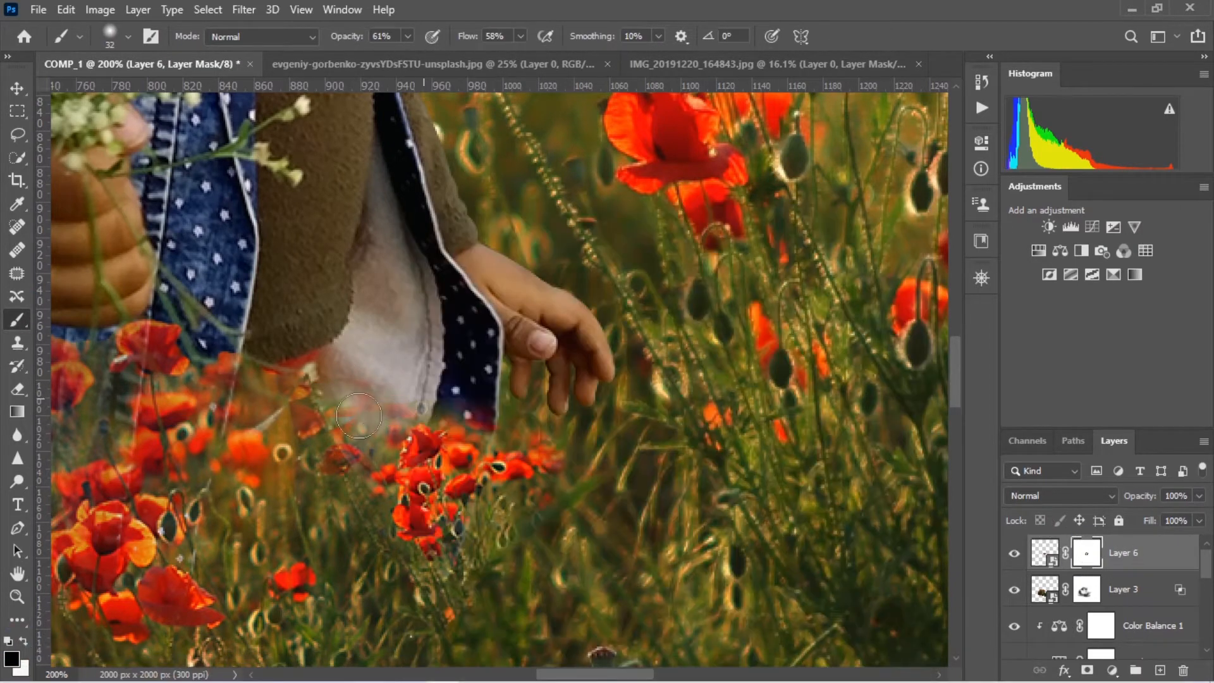
key(ctrl+0)
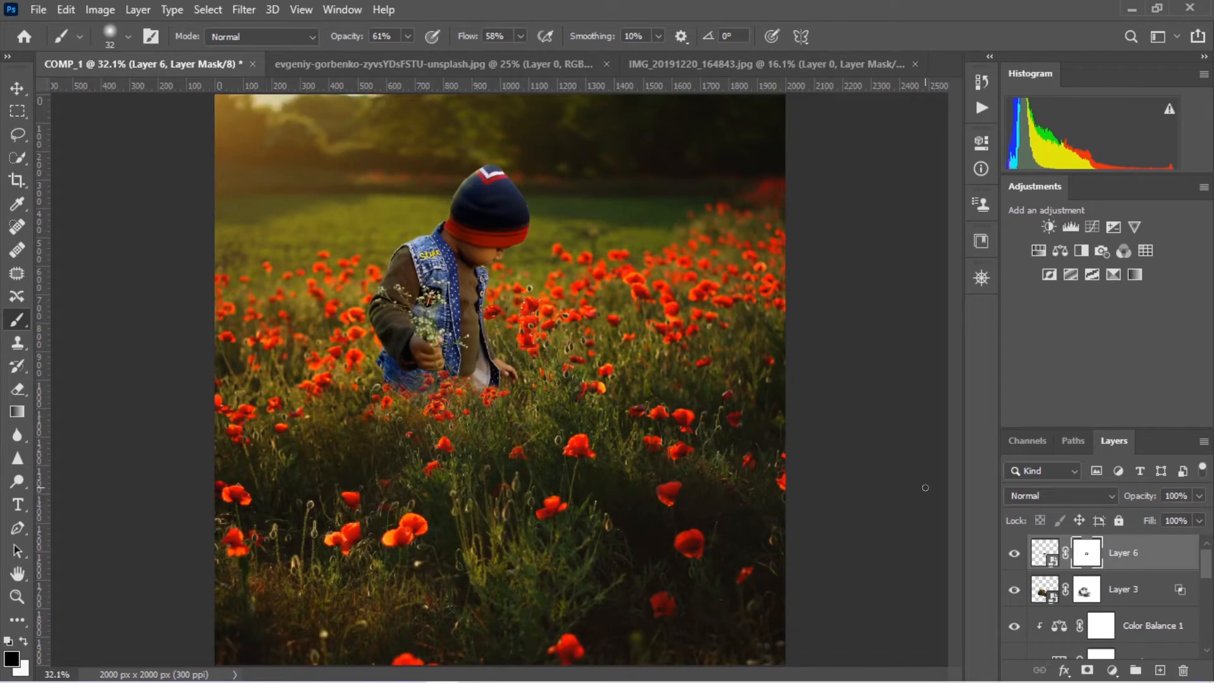
Create a new clipped layer directly above Layer 1 copy and set its blend mode to Multiply
scroll(1169, 581, down, 6)
scroll(1126, 581, up, 1)
click(1102, 580)
key(ctrl+alt+shift+n)
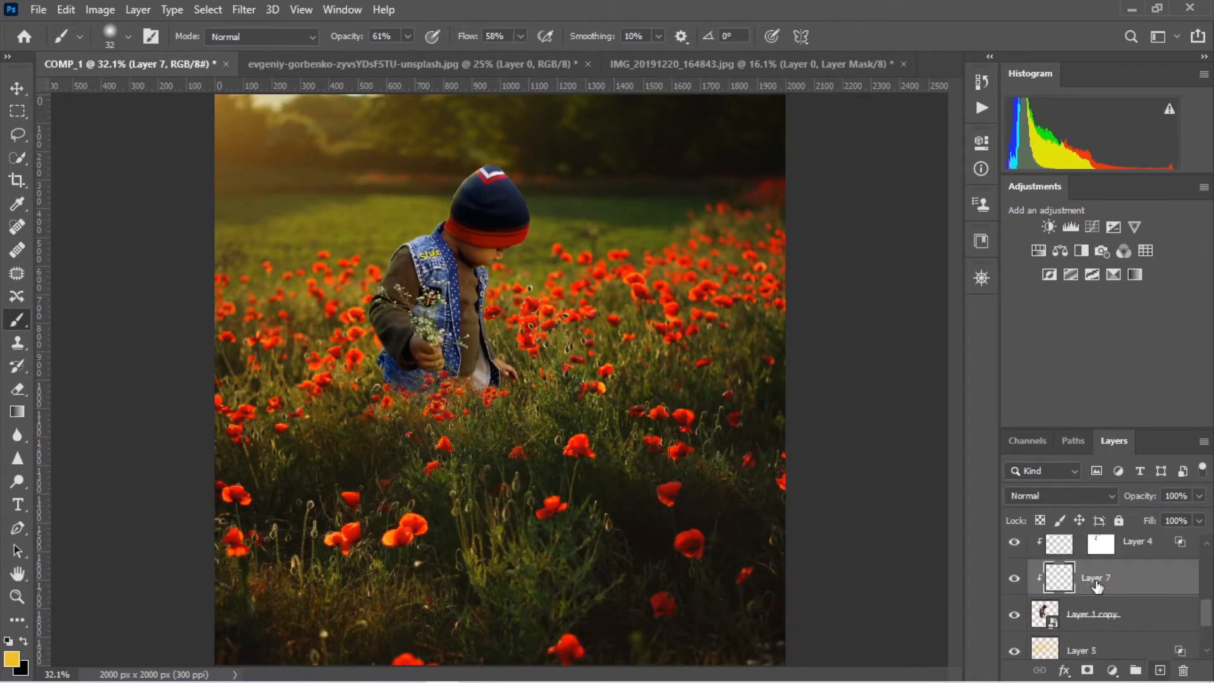
click(1057, 497)
click(1022, 307)
Paint soft black shading on Layer 7 along the shadow side of the boy's vest at 100% opacity and 10% flow
click(23, 642)
key(0)
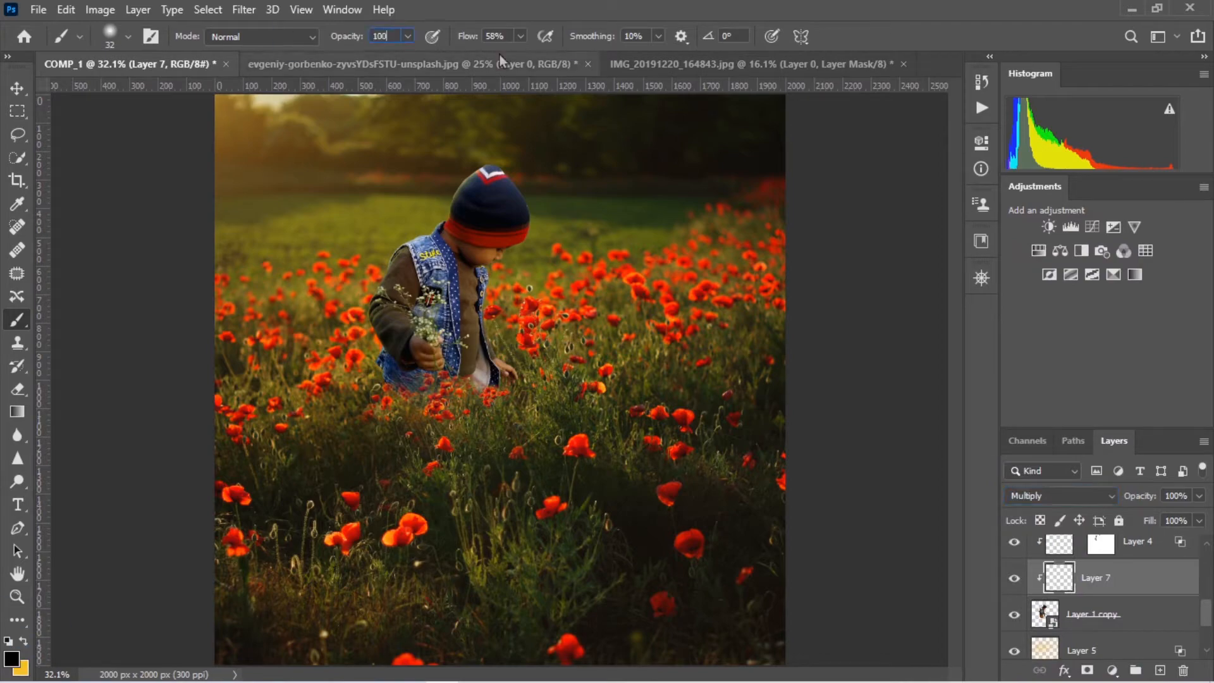
key(shift+1)
key(ctrl+KP_Add)
key(ctrl+KP_Add)
key(ctrl+KP_Add)
key(ctrl+KP_Add)
drag(557, 182, 456, 603)
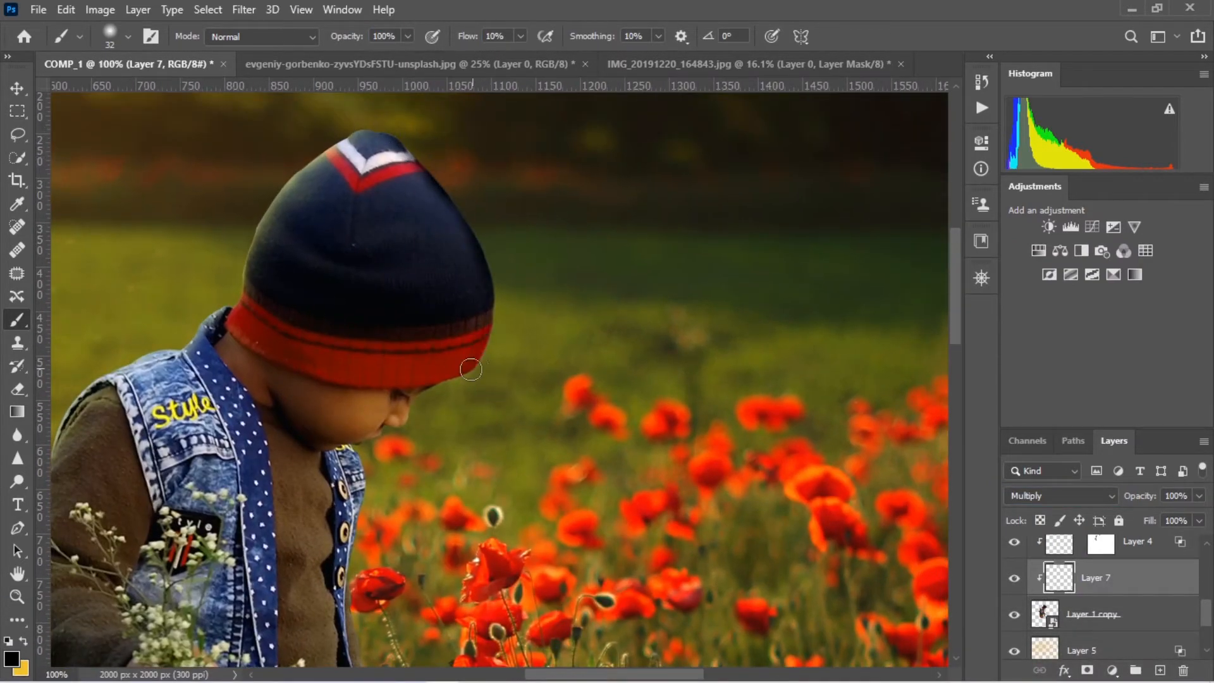
drag(360, 460, 348, 611)
Lower the brush flow to 5% and build up shading along the vest's front edge and the hat's shadow side
drag(512, 36, 442, 38)
text(5)
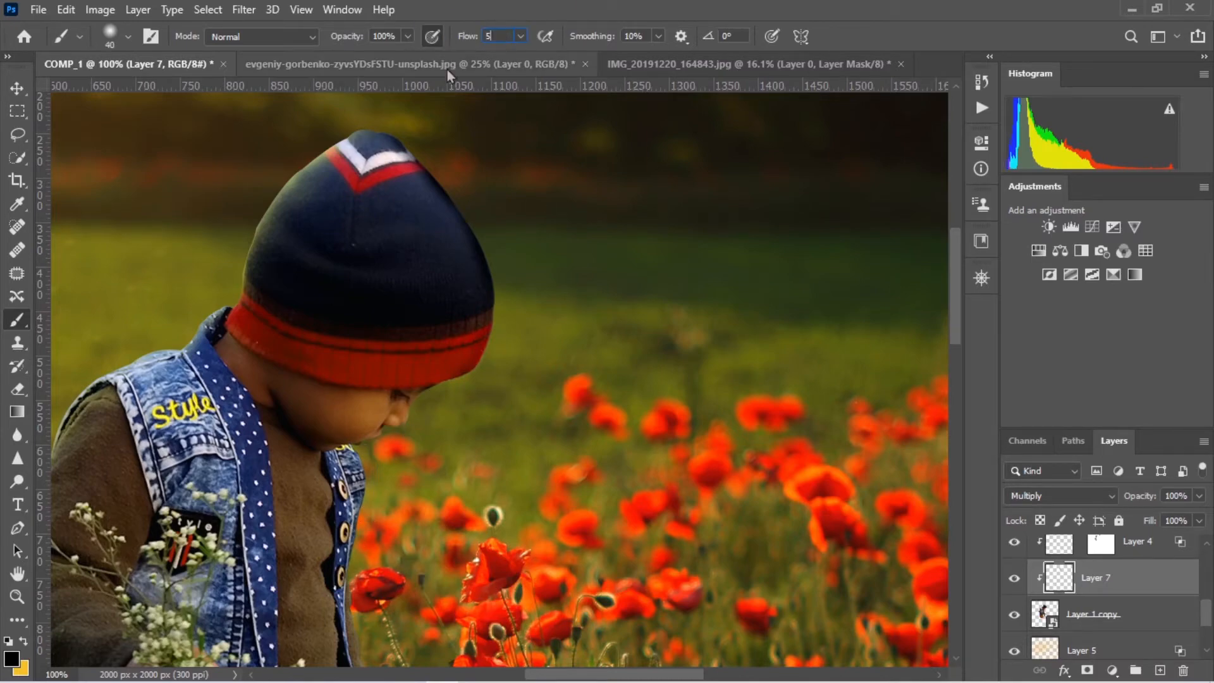
key(Return)
drag(333, 499, 490, 234)
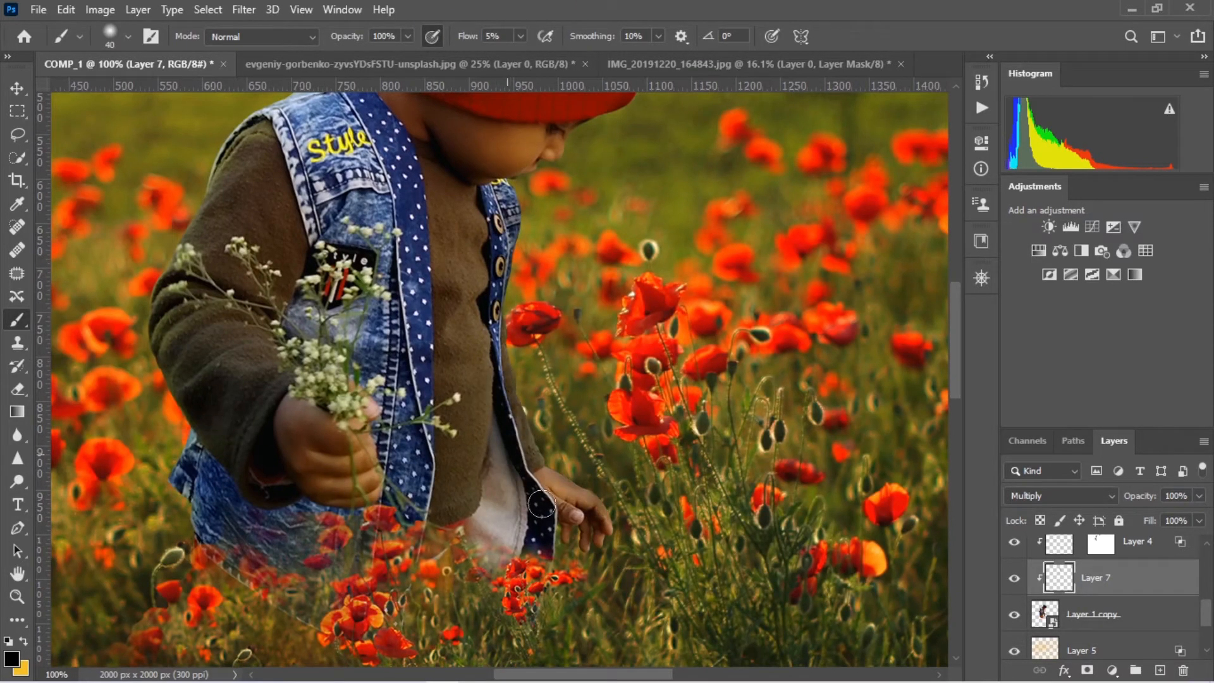
drag(492, 330, 499, 450)
drag(686, 207, 569, 528)
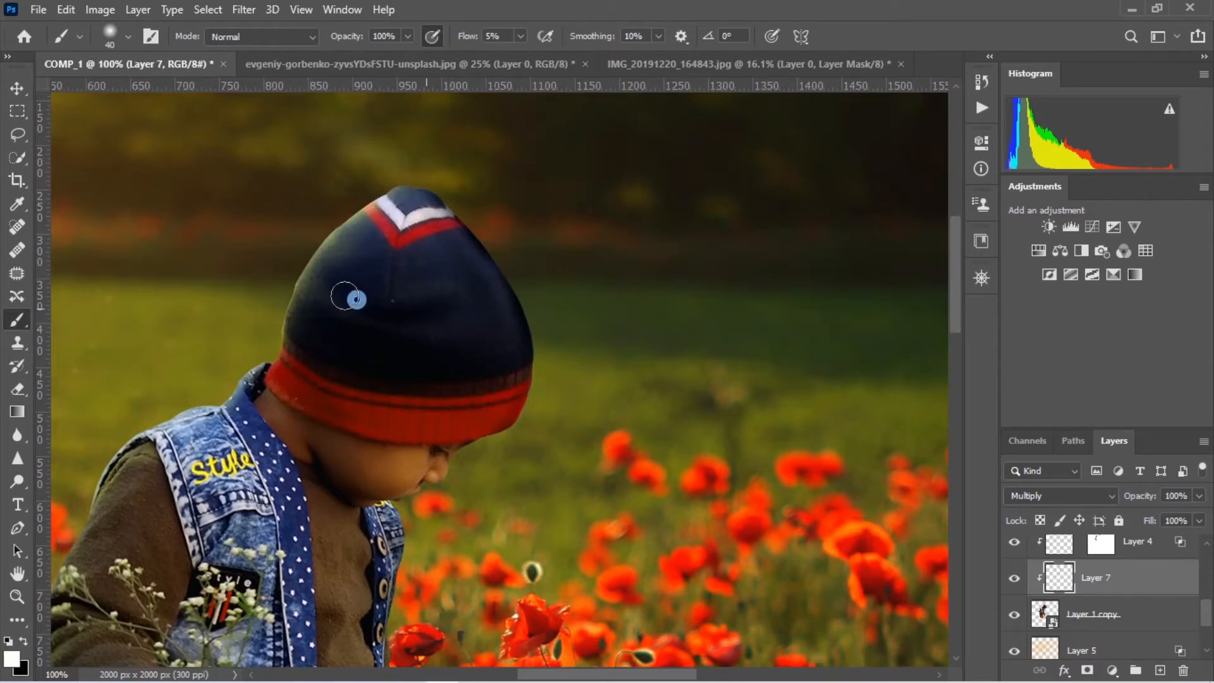
drag(525, 358, 512, 316)
Set Layer 7's Blend If underlying range to 34/67 and 135/206, reduce its opacity to 78% and compare it on and off
click(1016, 578)
click(1016, 578)
double_click(1159, 581)
drag(990, 555, 949, 563)
drag(765, 555, 792, 556)
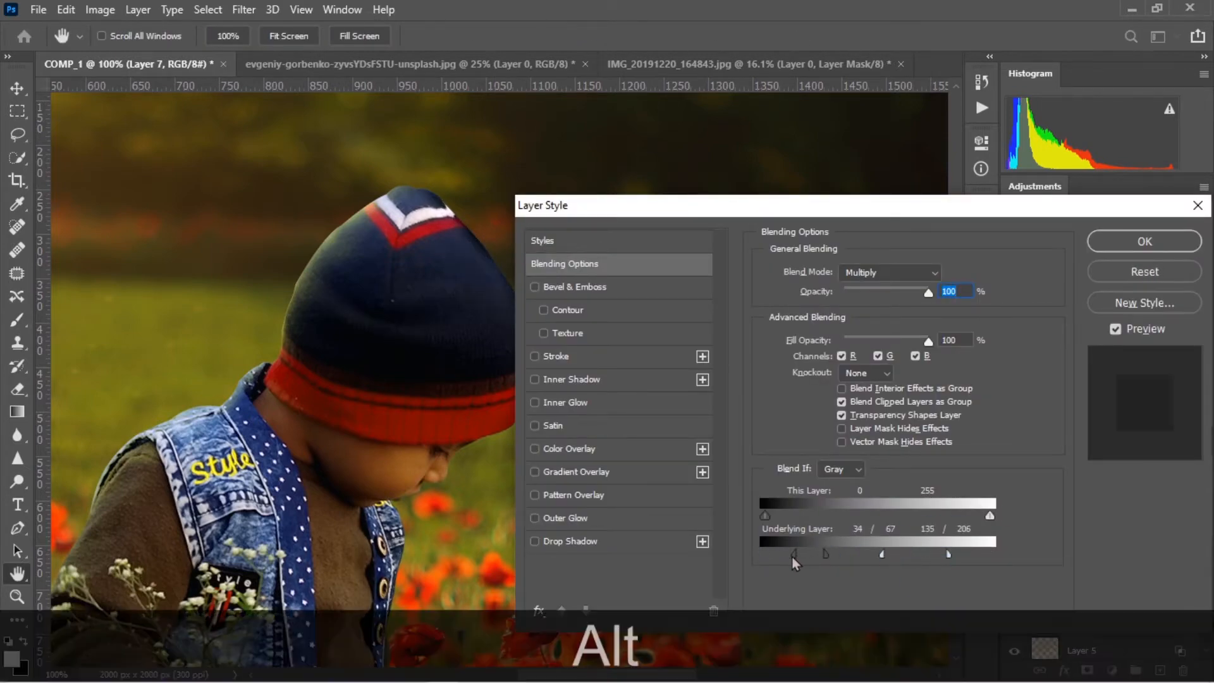
drag(929, 293, 911, 293)
click(1145, 242)
click(1014, 579)
click(1015, 579)
key(ctrl+0)
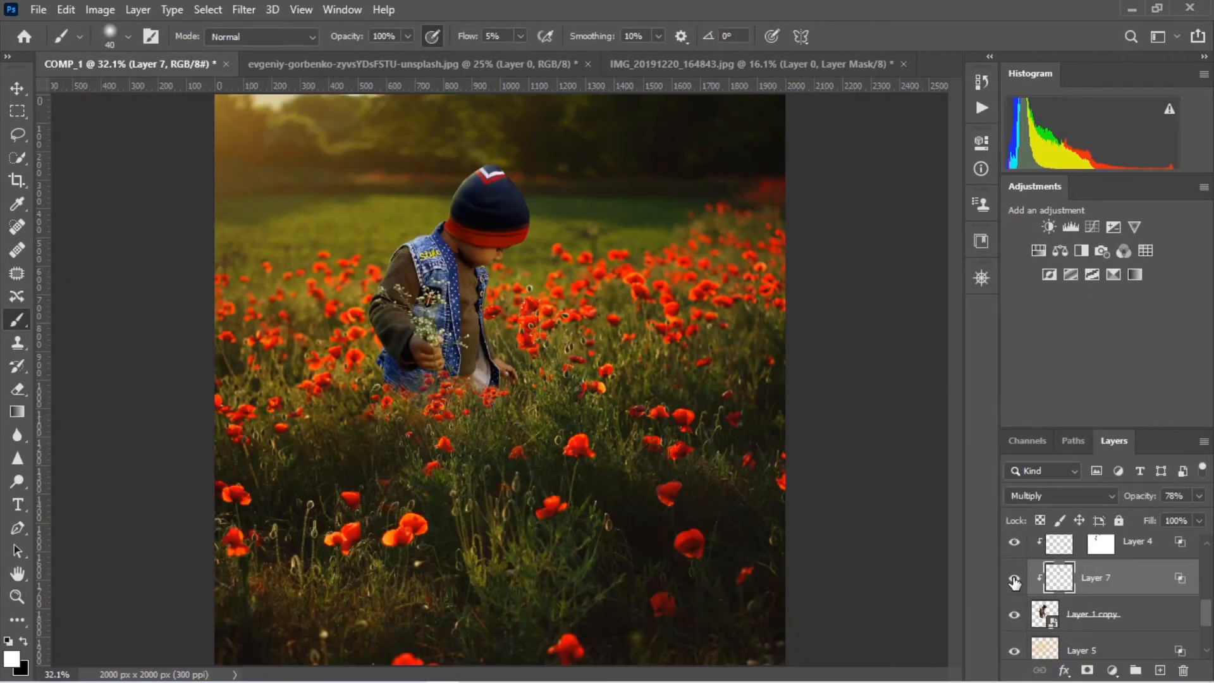
scroll(1100, 595, up, 6)
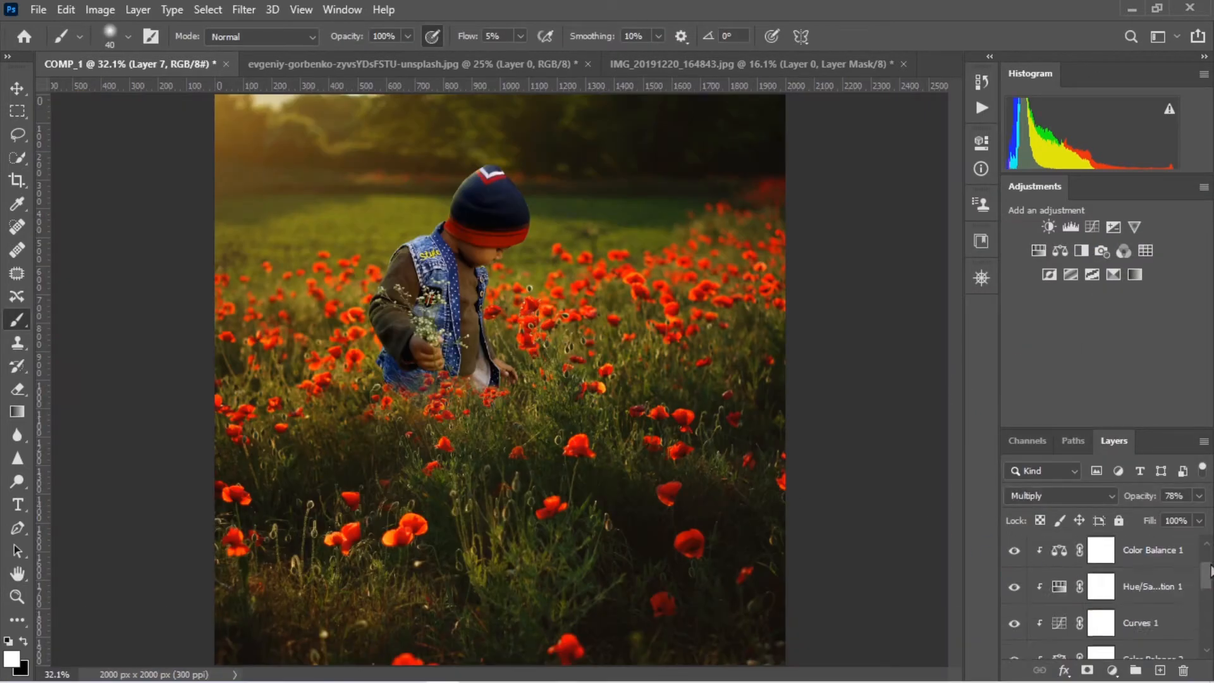
key(ctrl+alt+shift+e)
key(ctrl+z)
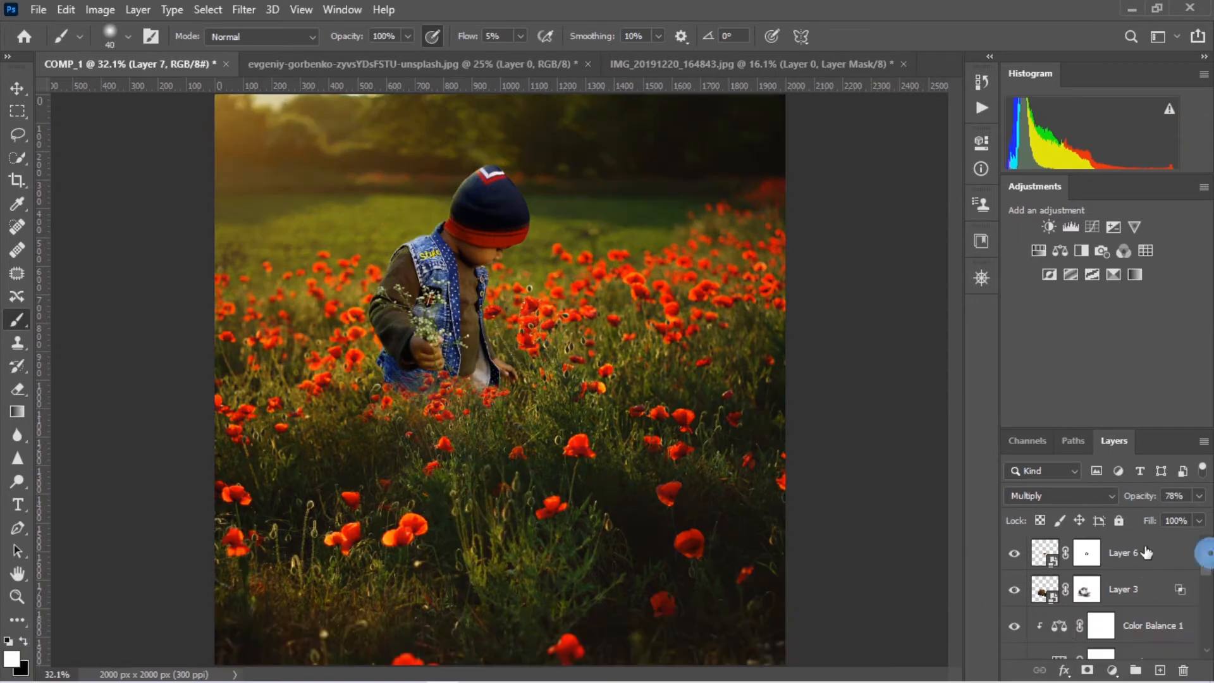
Stamp all visible layers into a new layer above Layer 6 and convert it to a smart object
click(1146, 552)
key(ctrl+alt+shift+e)
right_click(1131, 560)
click(960, 247)
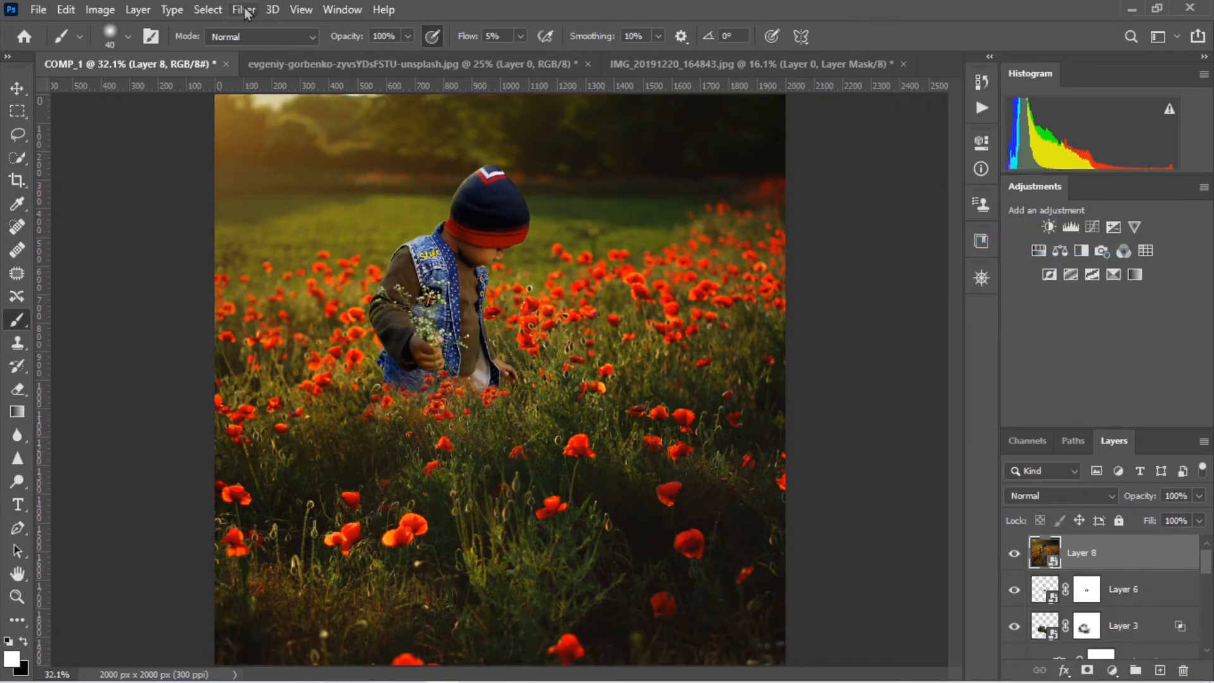
Start a Tilt-Shift blur on Layer 8 at 17 px, with the sharp band covering the boy and wider transitions above and below
click(244, 10)
click(496, 225)
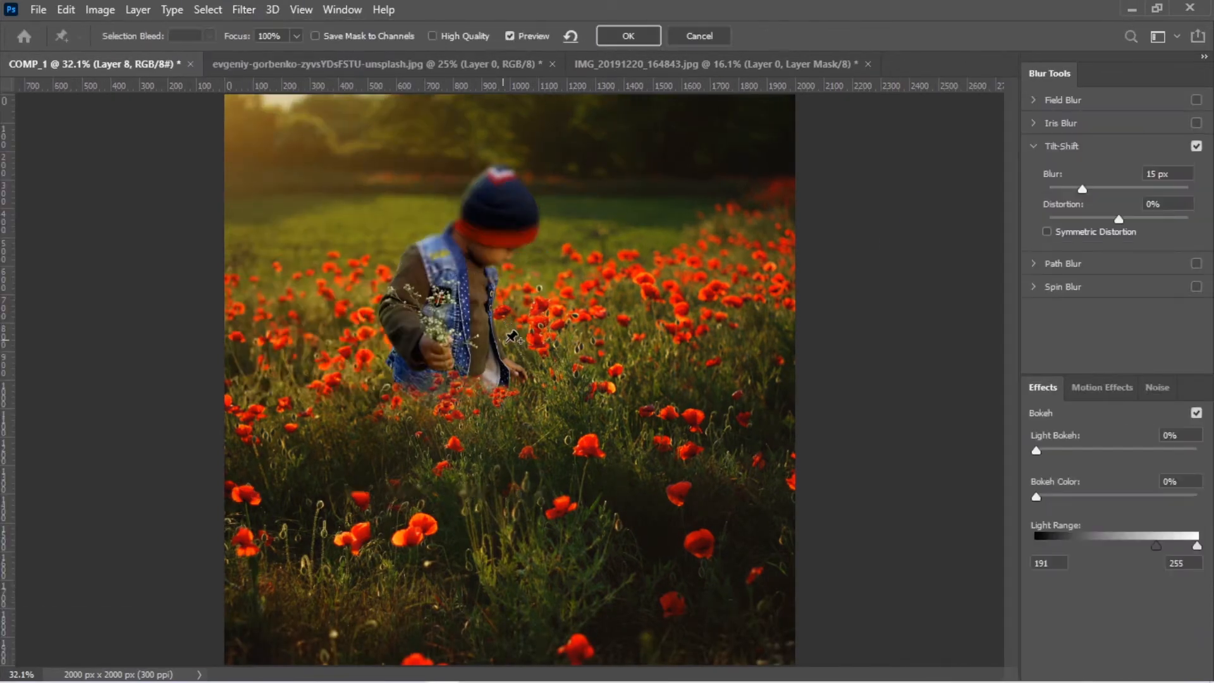
drag(509, 379, 485, 298)
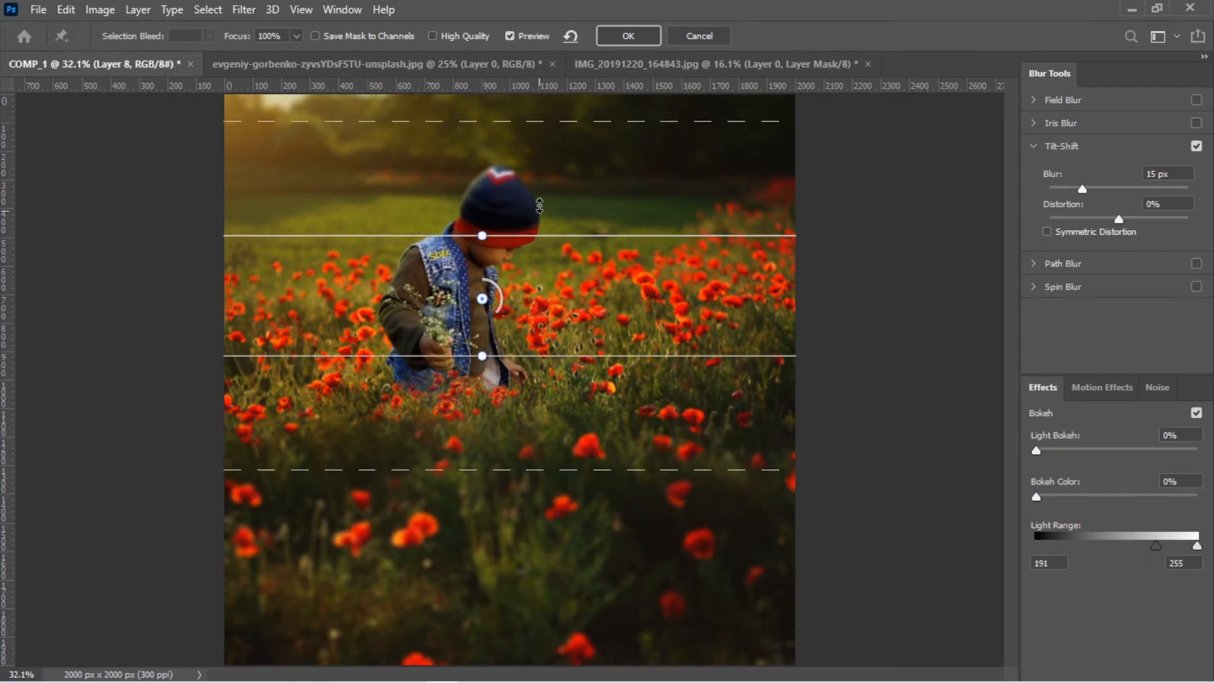
drag(482, 241, 482, 192)
key(ctrl+minus)
key(ctrl+minus)
drag(520, 254, 520, 245)
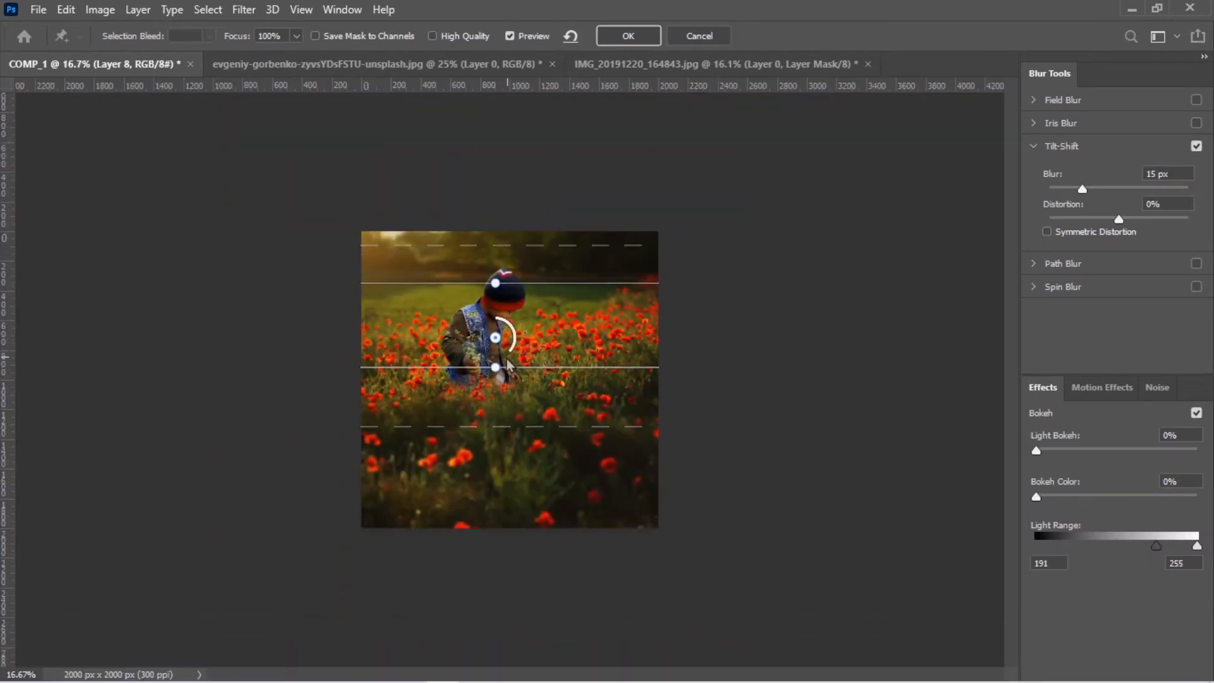
mouse_move(506, 426)
mouse_down()
mouse_move(507, 474)
mouse_move(509, 440)
mouse_up()
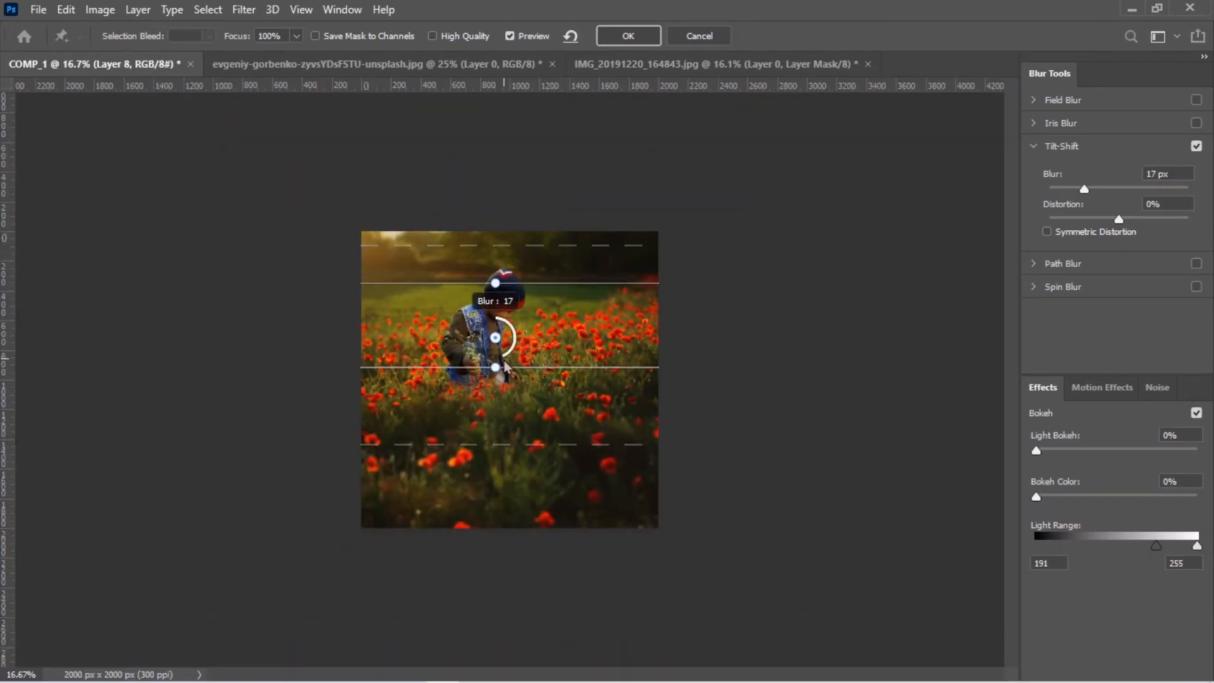
Enable Field Blur, place one pin on the boy's chest and add a second pin over the poppies behind his free hand
click(1040, 103)
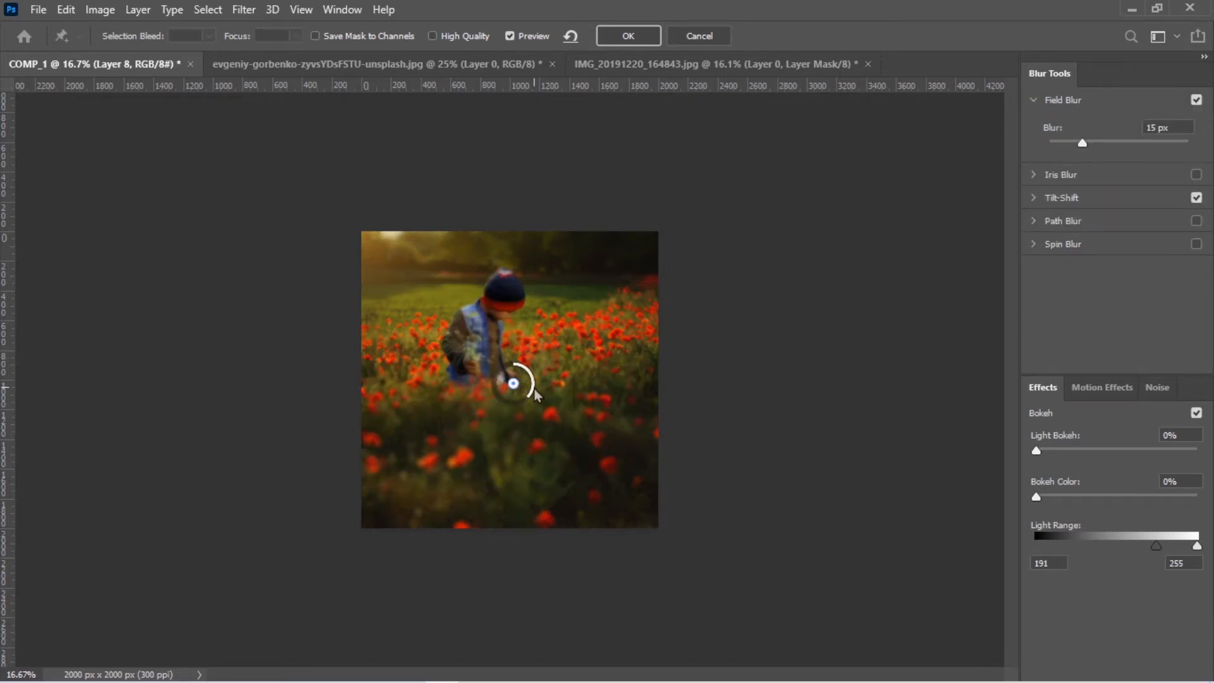
key(ctrl+0)
drag(515, 384, 478, 254)
click(648, 341)
drag(666, 342, 671, 330)
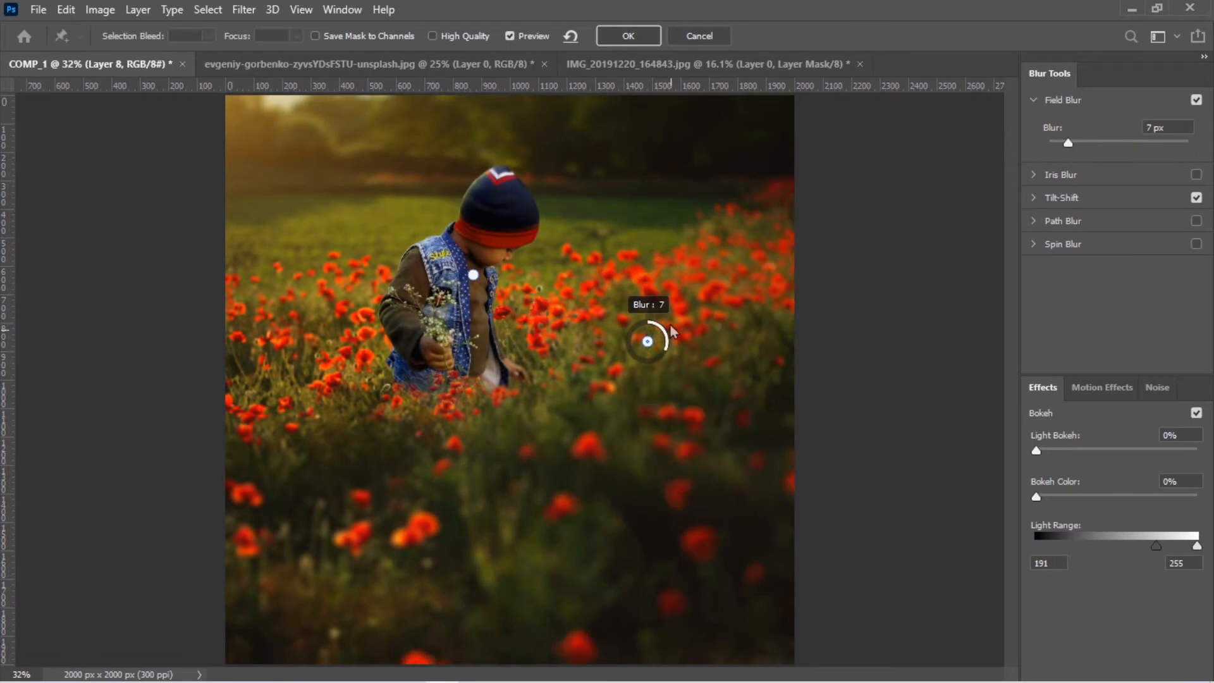
Add Field Blur pins at 2 px on the far grass, beside the boy, 3 px on the near-sleeve-side poppies and 0 px in the foreground, and apply
click(339, 205)
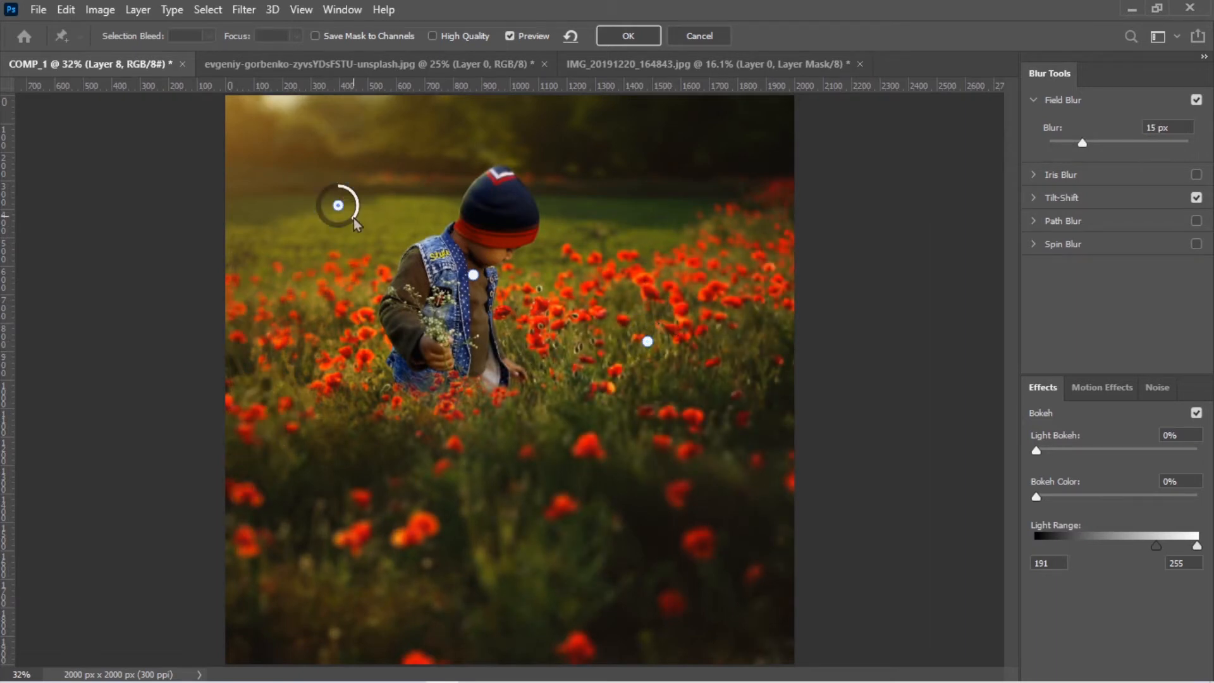
click(555, 343)
drag(573, 342, 577, 344)
click(286, 367)
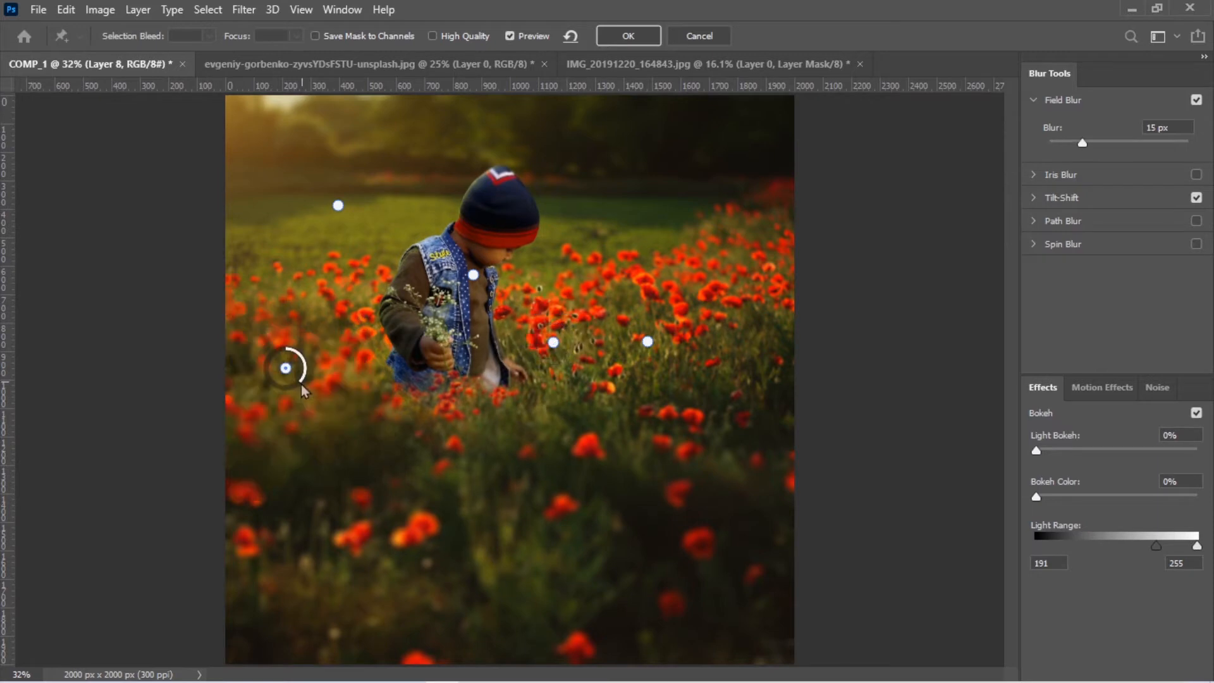
drag(303, 366, 314, 335)
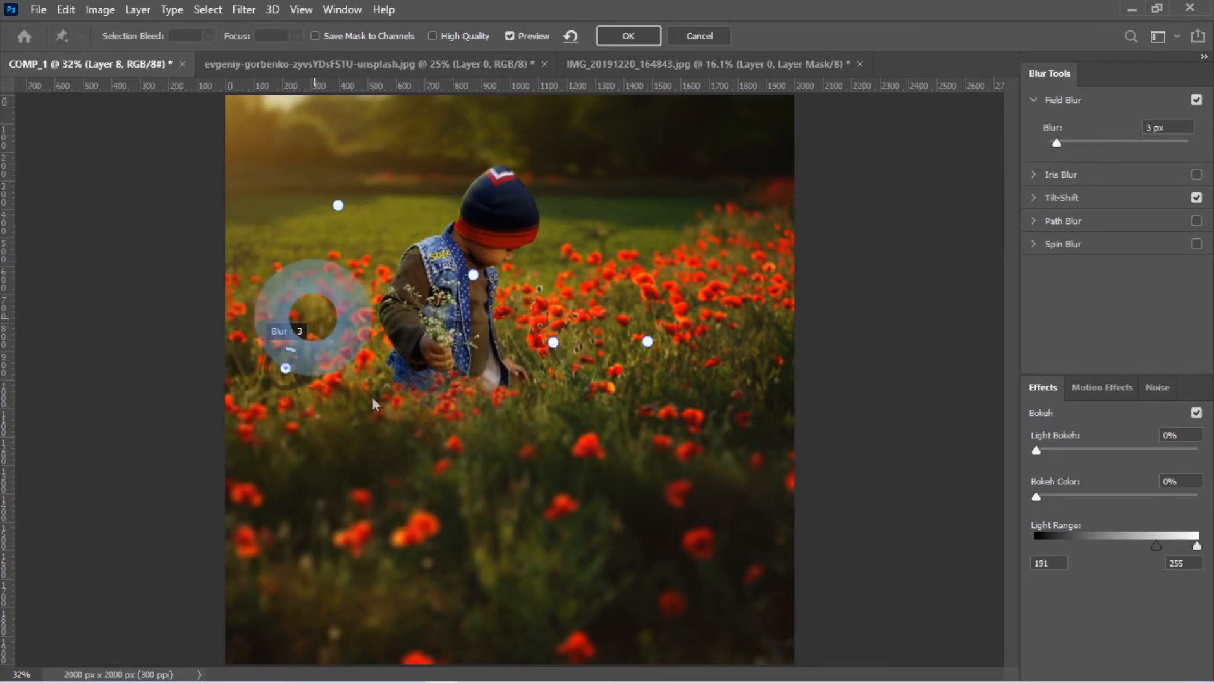
click(424, 500)
mouse_move(441, 497)
mouse_down()
mouse_move(433, 465)
mouse_move(458, 483)
mouse_up()
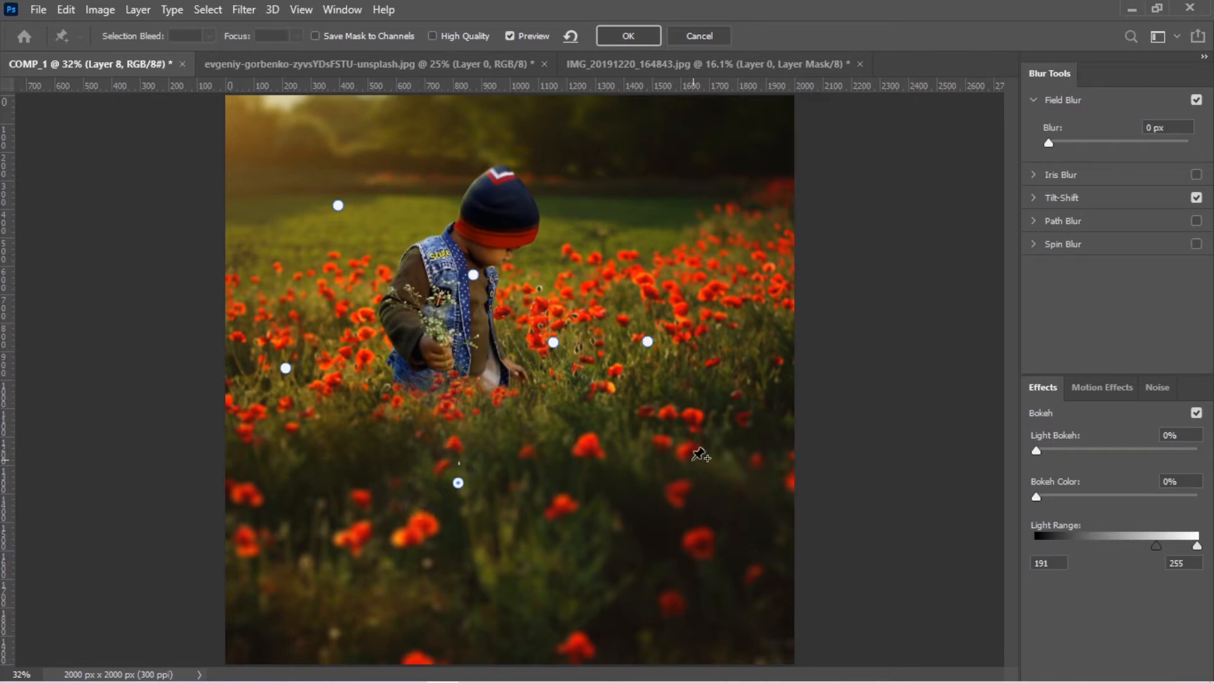
click(629, 38)
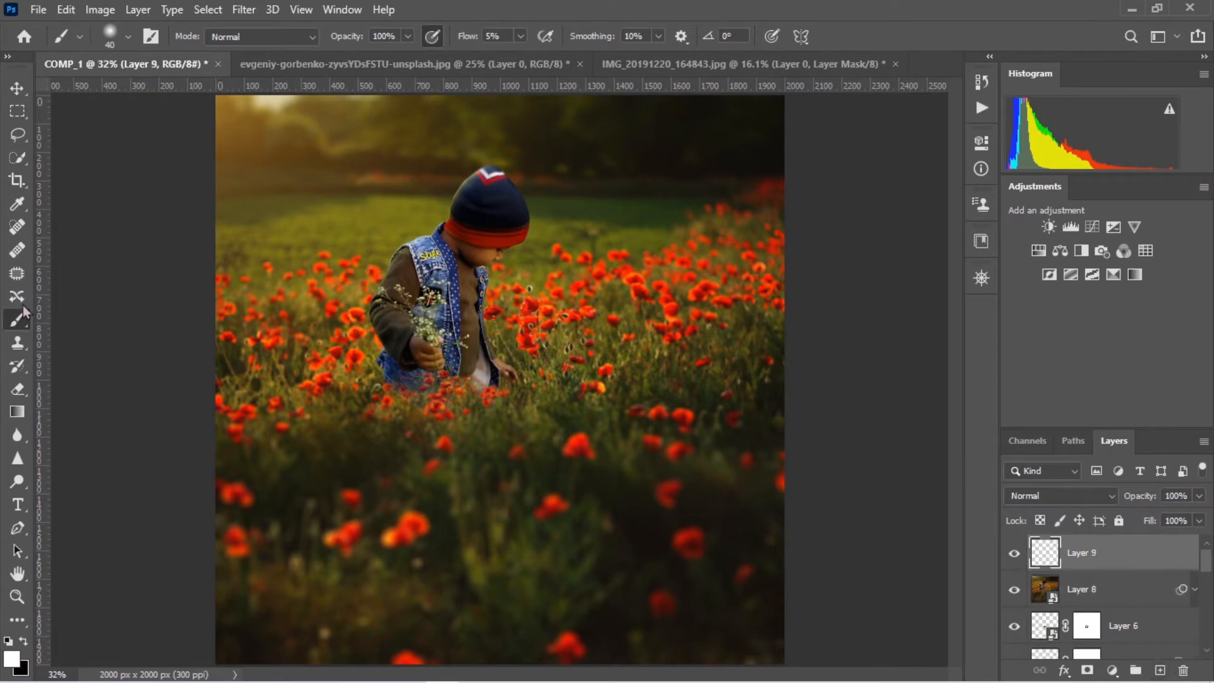
Try test stamps of the Free Sunshine Photoshop Brushes on the empty Layer 9 and undo them
right_click(496, 208)
click(382, 488)
key(ctrl+z)
right_click(360, 500)
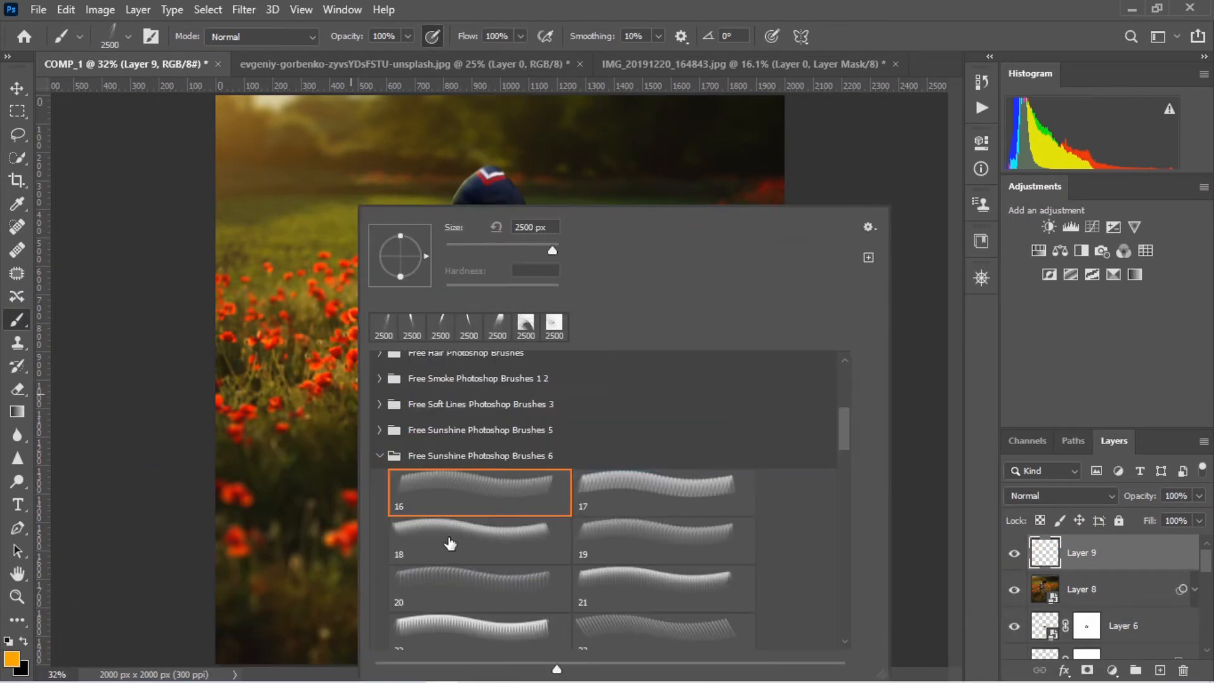
click(661, 496)
click(246, 484)
key(ctrl+z)
Pick another 2500 px sunshine brush, enable Flip X in the 3D workspace's Brush Settings and return to the Photography workspace
right_click(436, 500)
click(732, 542)
click(342, 9)
mouse_move(442, 47)
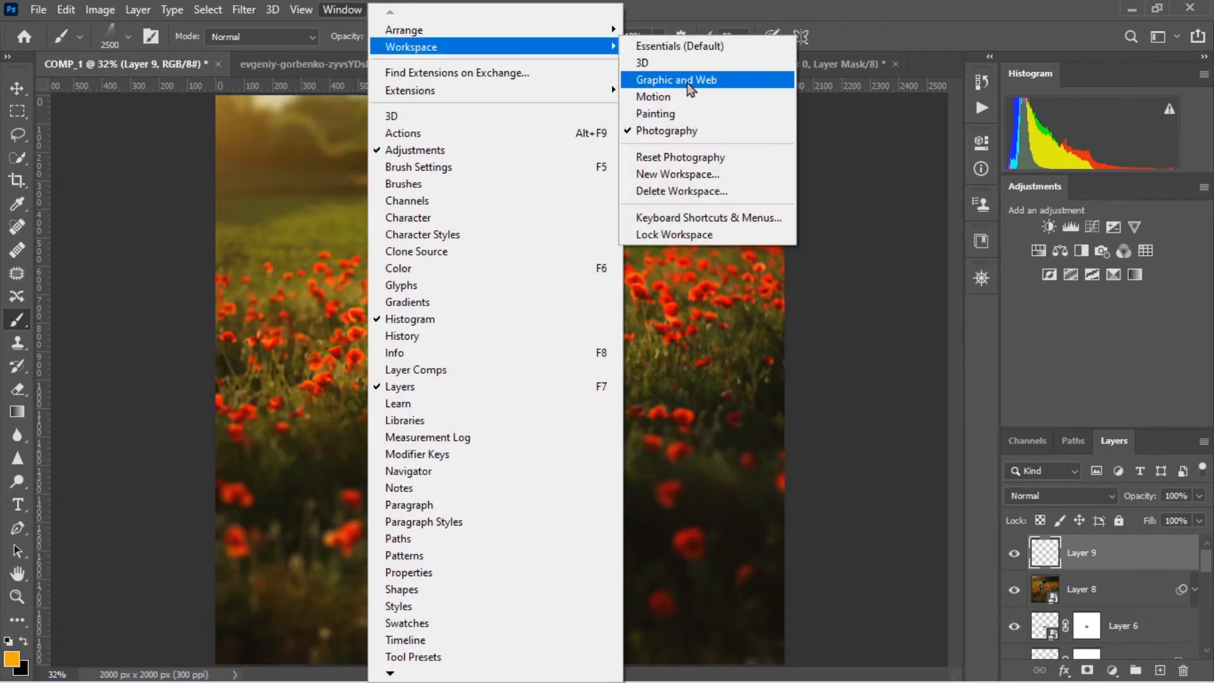
click(677, 63)
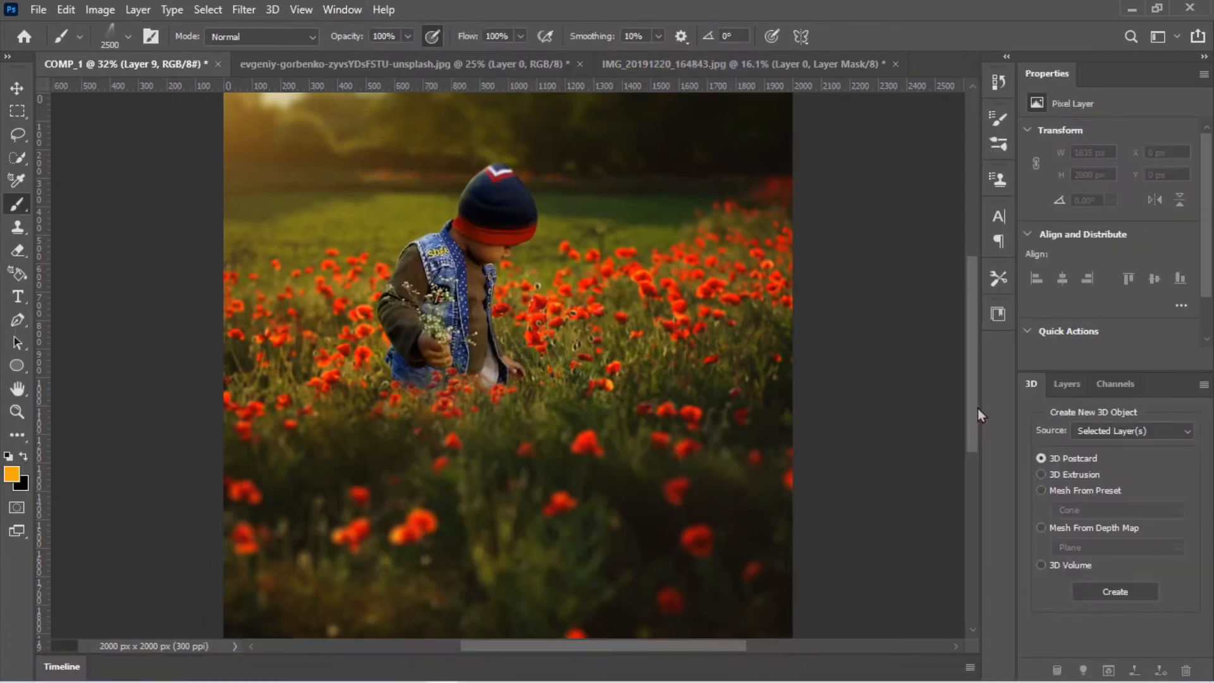
click(999, 118)
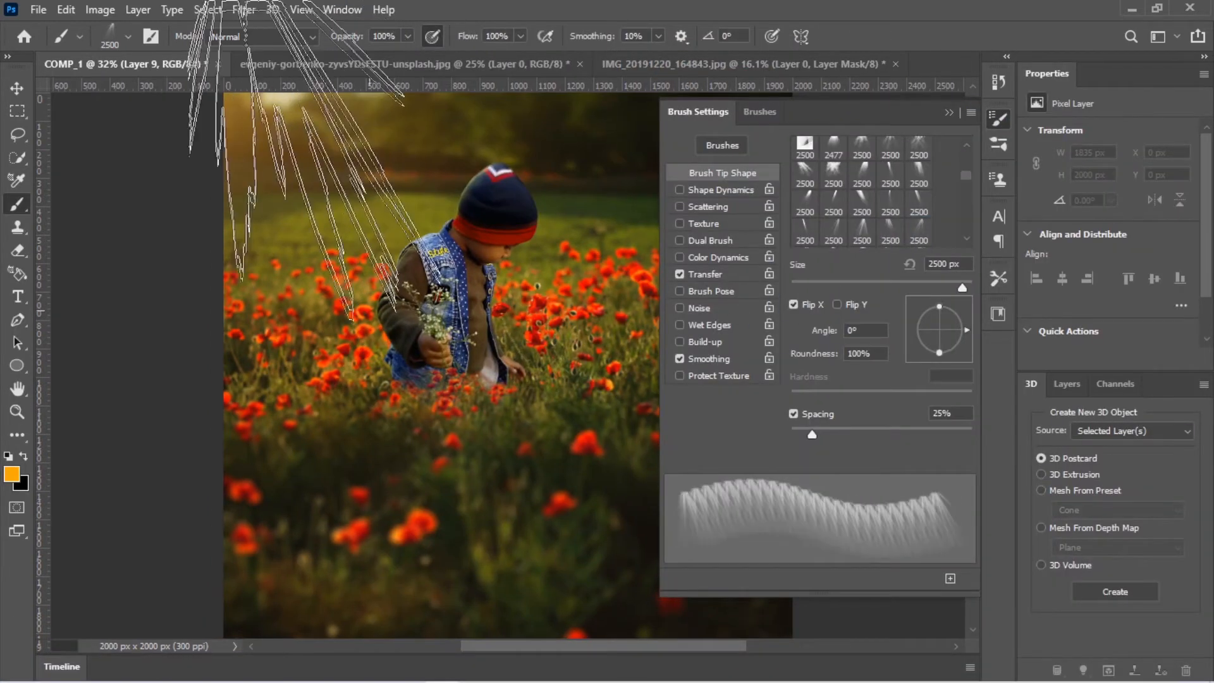
click(948, 114)
click(342, 9)
mouse_move(434, 44)
click(732, 127)
Set a pale orange foreground color and stamp the sunshine brush at 2900 px over the glowing sky corner on Layer 9
click(12, 660)
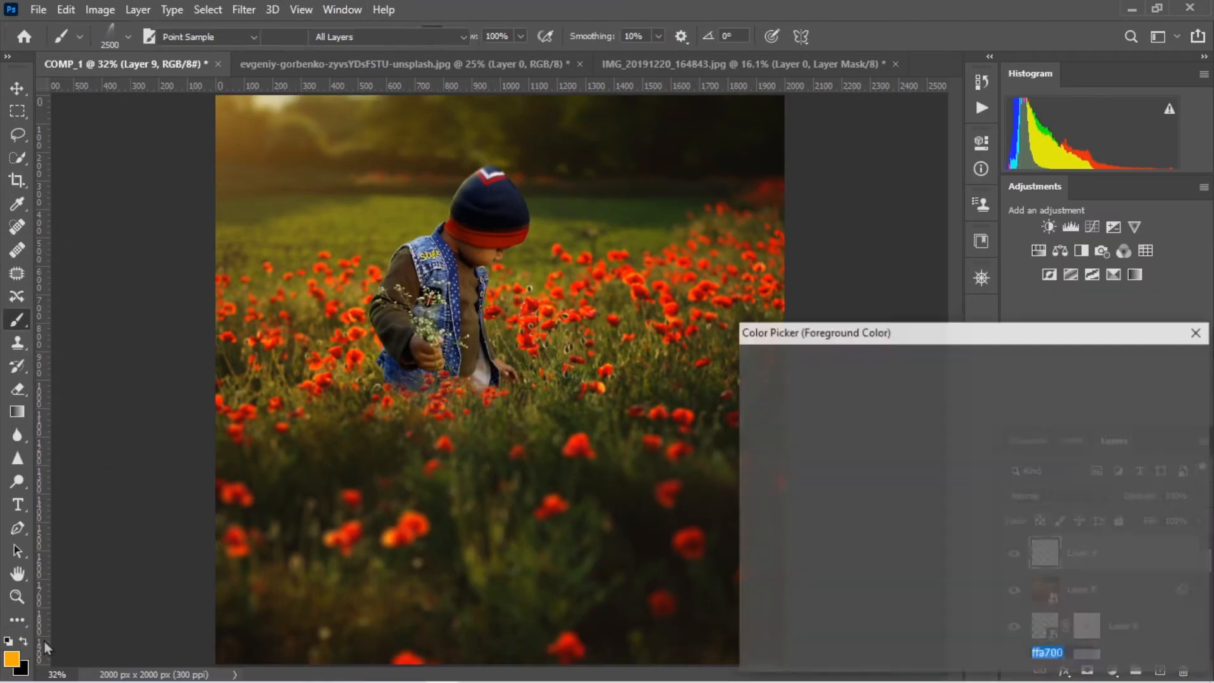
click(846, 375)
click(1126, 362)
key(bracketright)
key(bracketright)
key(bracketright)
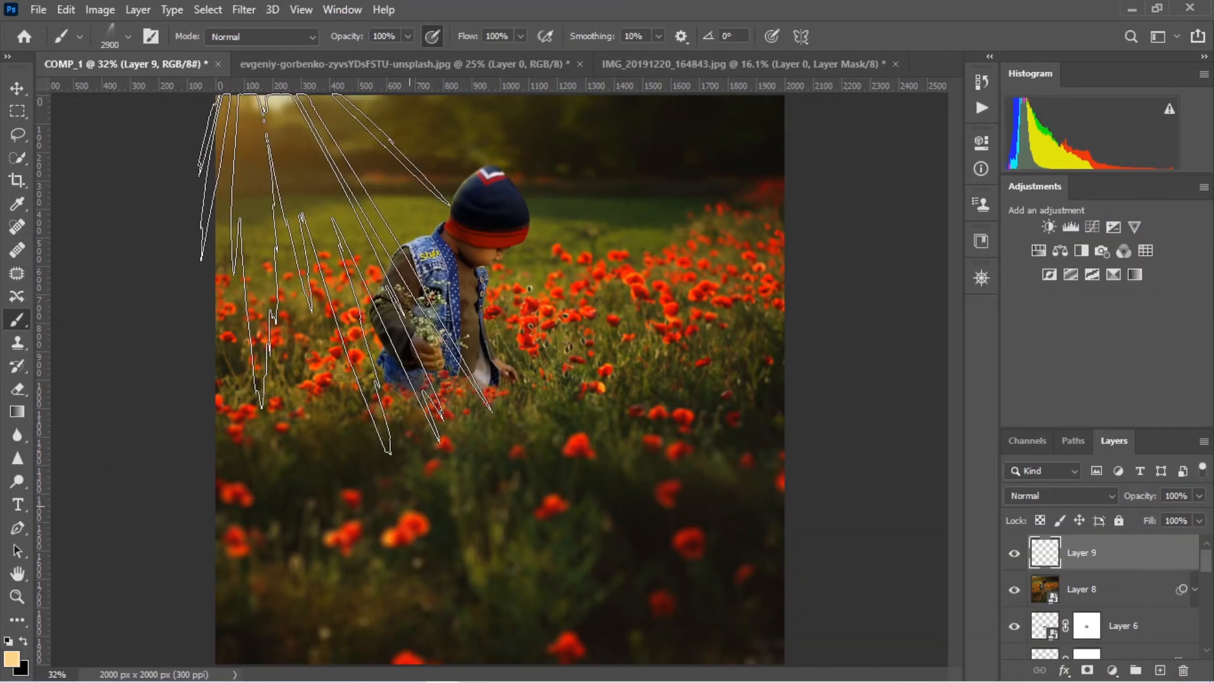
click(345, 272)
key(bracketright)
Convert Layer 9 to a smart object, rotate the rays about -8° and position them to radiate from the bright sky patch
key(v)
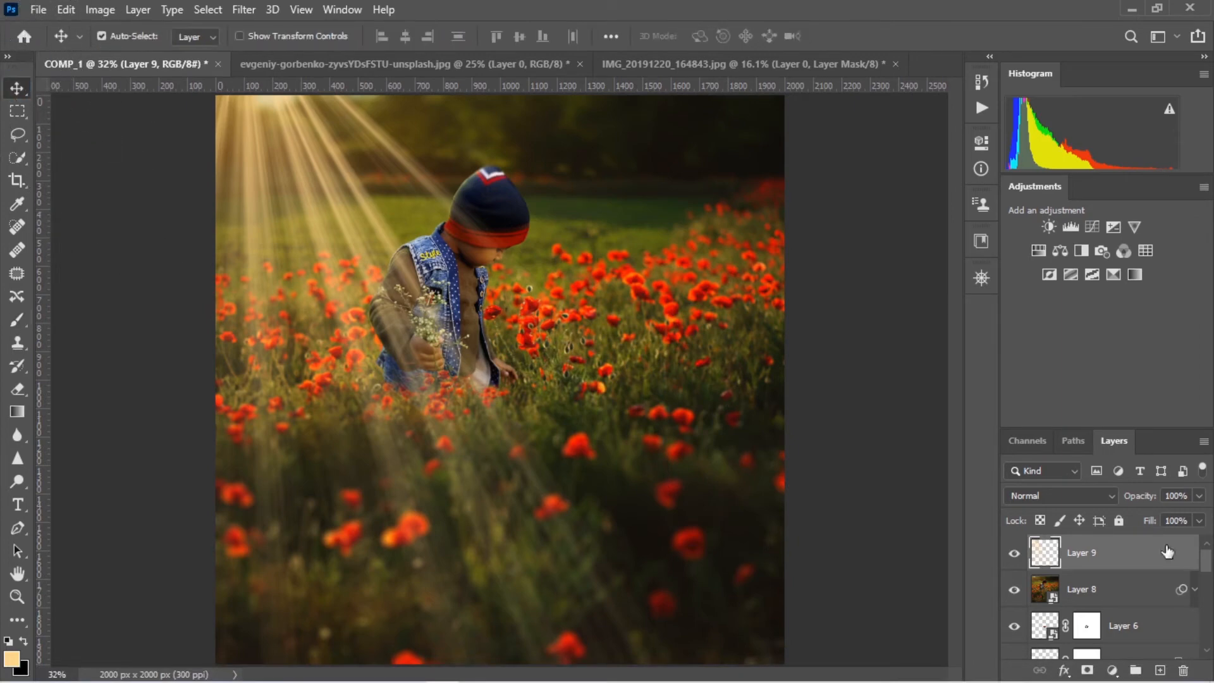
right_click(1157, 553)
click(968, 290)
drag(336, 189, 287, 130)
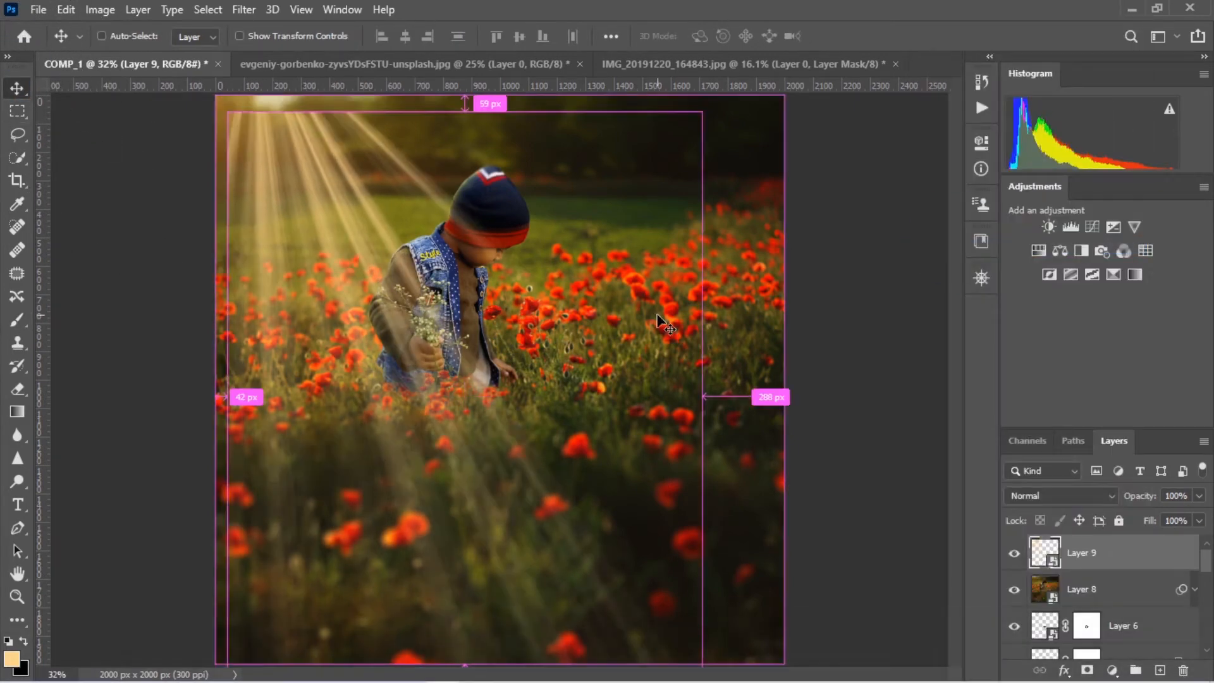
key(ctrl+t)
drag(727, 119, 691, 74)
drag(335, 281, 361, 246)
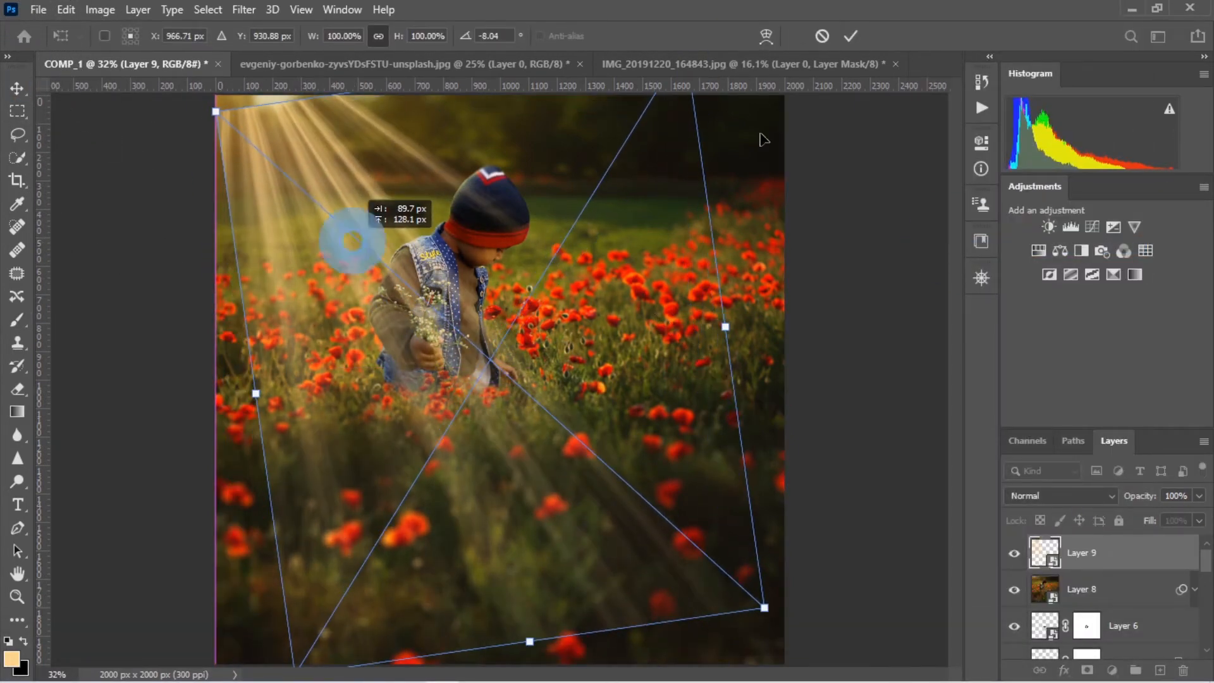
click(850, 36)
Add a layer mask to Layer 9 and set the Brush tool to 23% flow and 50% opacity
click(1087, 670)
click(18, 320)
click(520, 36)
click(455, 57)
click(408, 36)
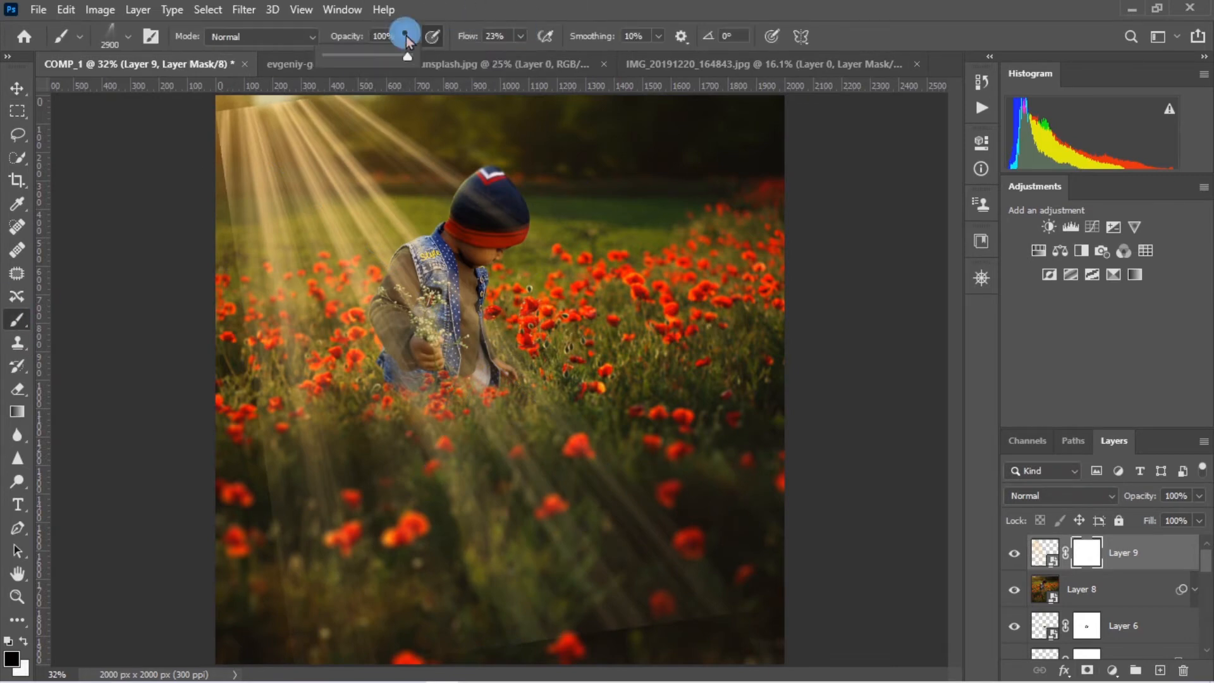
click(366, 56)
Choose a soft round brush tip with 0% hardness and a size of 200 px
right_click(531, 252)
drag(1026, 406, 1026, 366)
click(670, 397)
click(561, 364)
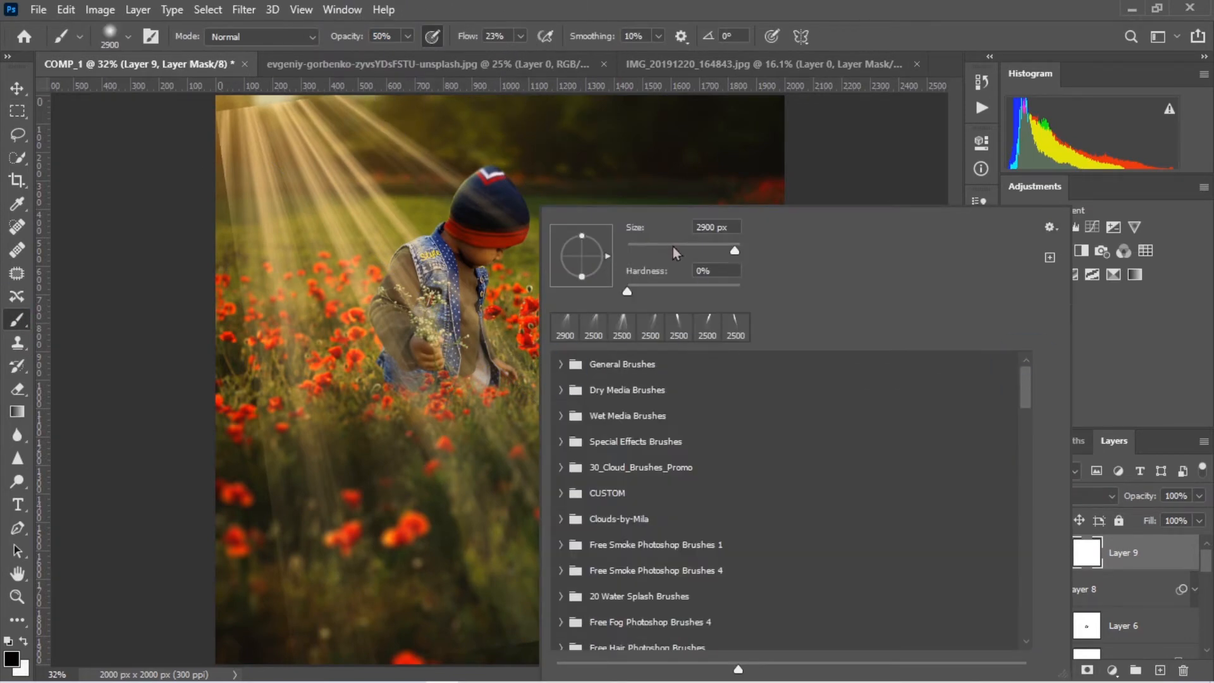
click(675, 252)
click(242, 298)
Paint black on Layer 9's mask to soften the rays' origin, outer edges and the beams crossing the hat and field
drag(217, 116, 313, 105)
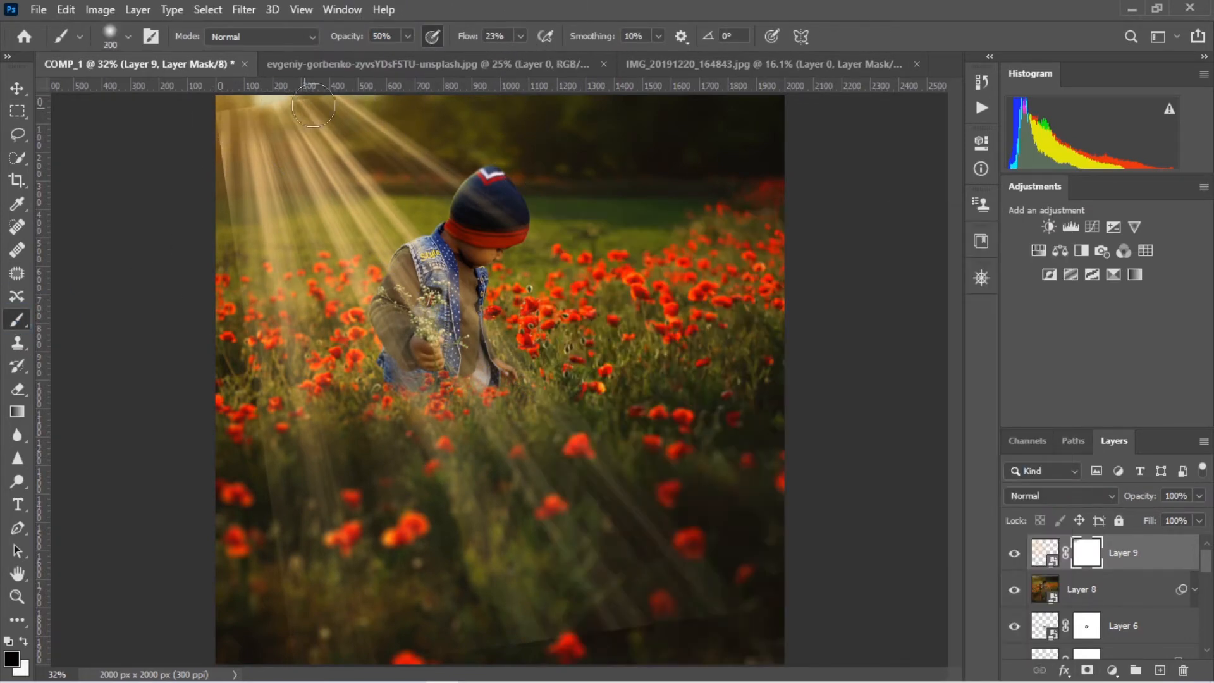
mouse_move(381, 85)
mouse_down()
mouse_move(282, 303)
mouse_move(224, 223)
mouse_up()
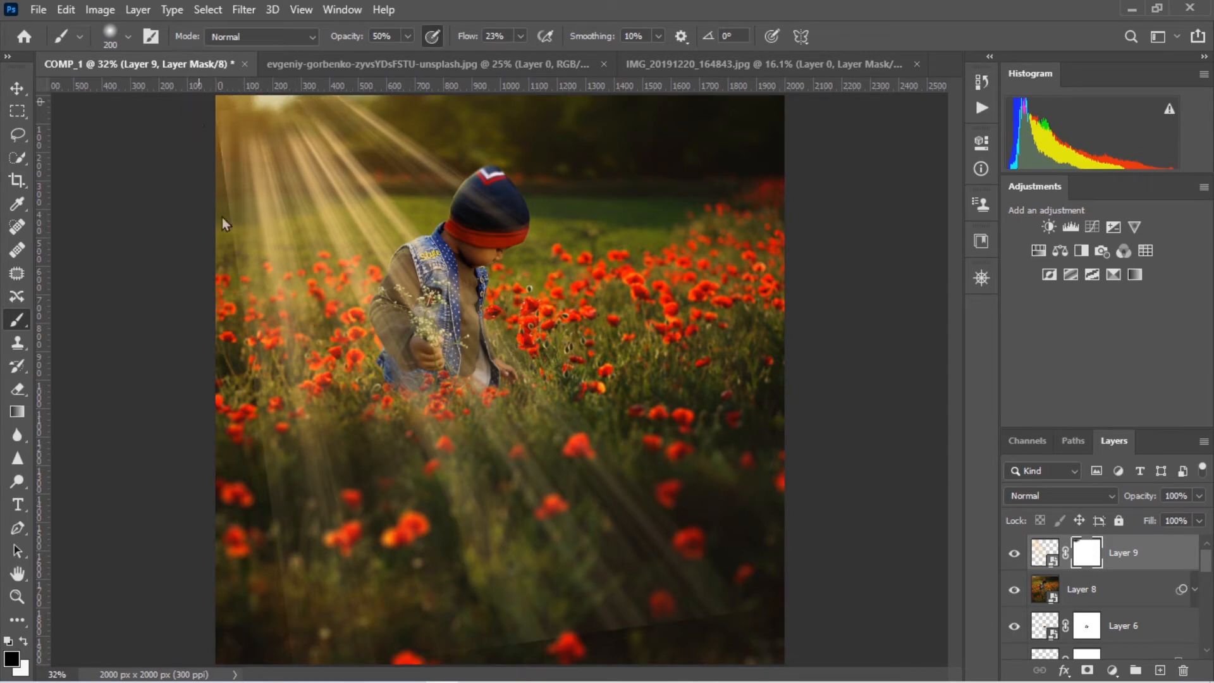
drag(375, 124, 721, 336)
drag(430, 297, 638, 600)
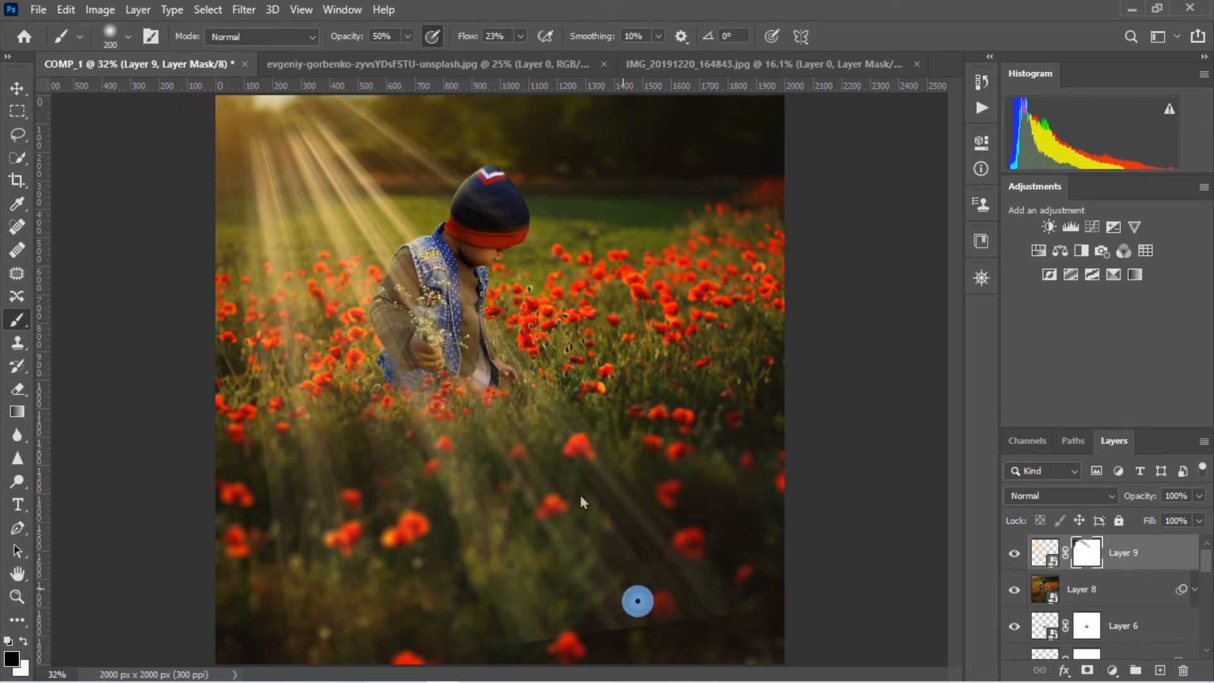
Fade the rays over the lower field and clear them from the boy's body by painting black on Layer 9's mask
mouse_move(286, 653)
mouse_down()
mouse_move(279, 442)
mouse_move(234, 216)
mouse_up()
drag(242, 323, 272, 190)
drag(296, 146, 613, 423)
drag(329, 158, 583, 482)
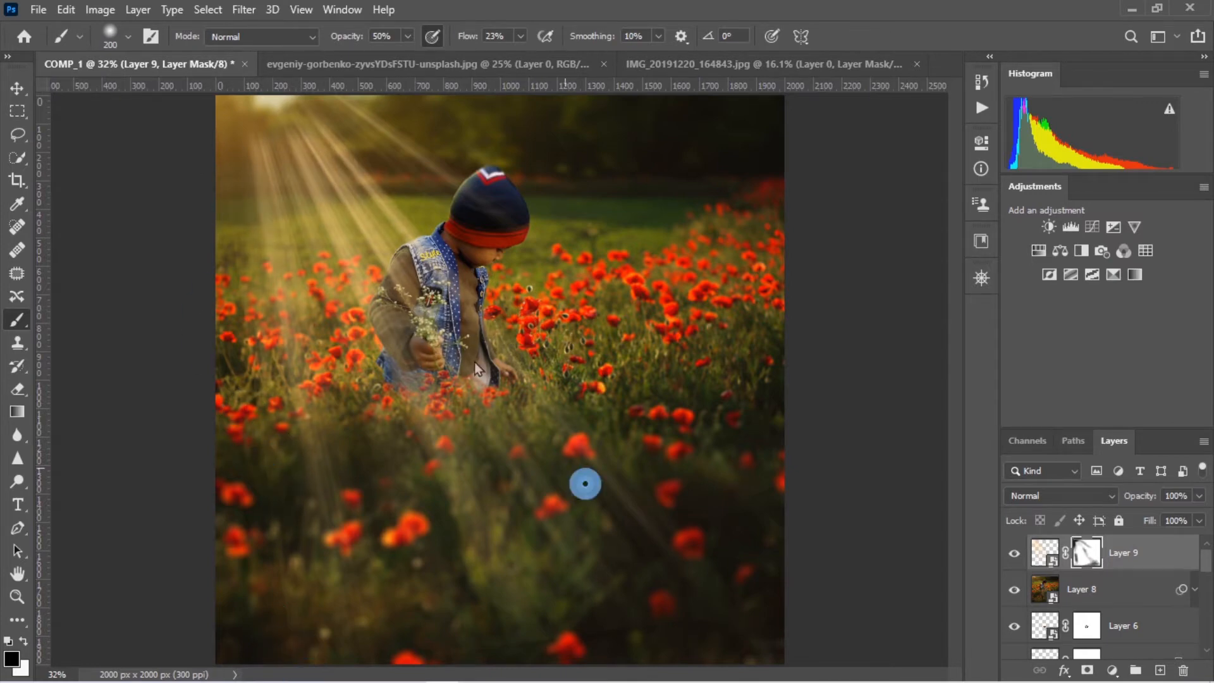
drag(437, 190, 643, 513)
mouse_move(373, 284)
mouse_down()
mouse_move(437, 430)
mouse_move(326, 218)
mouse_move(329, 167)
mouse_move(278, 300)
mouse_up()
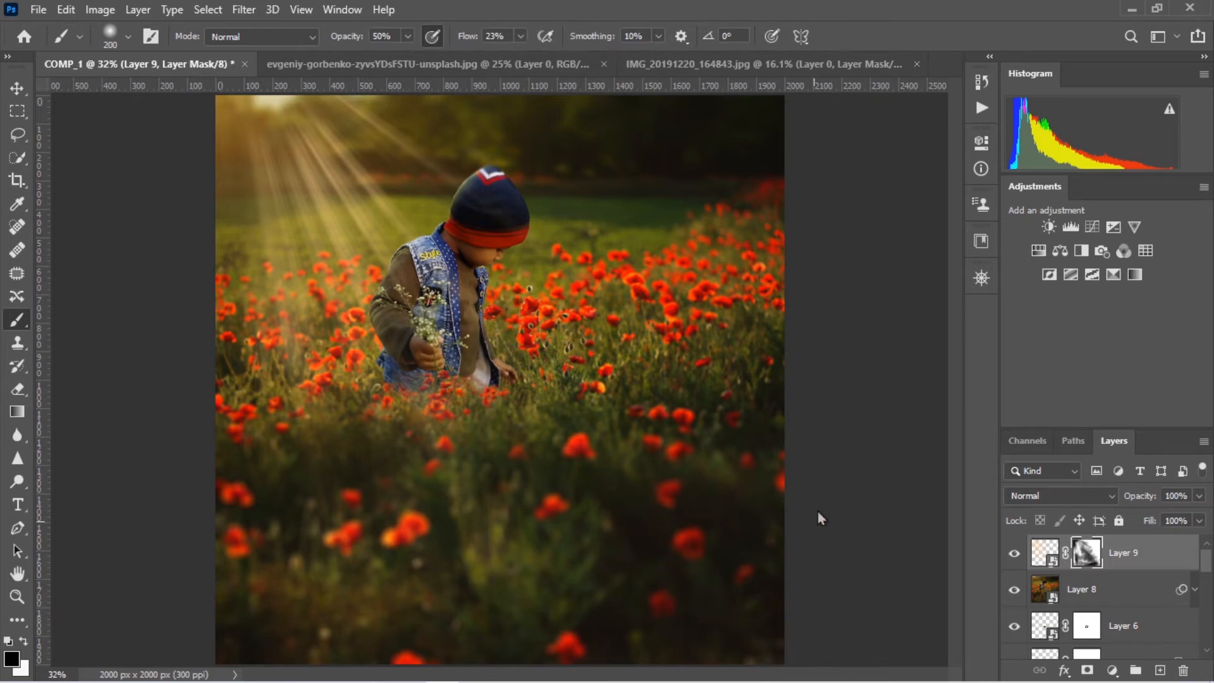
Clip a Hue/Saturation adjustment to Layer 1 copy 2 and try its Yellows at hue -169 and saturation +19
key(ctrl+j)
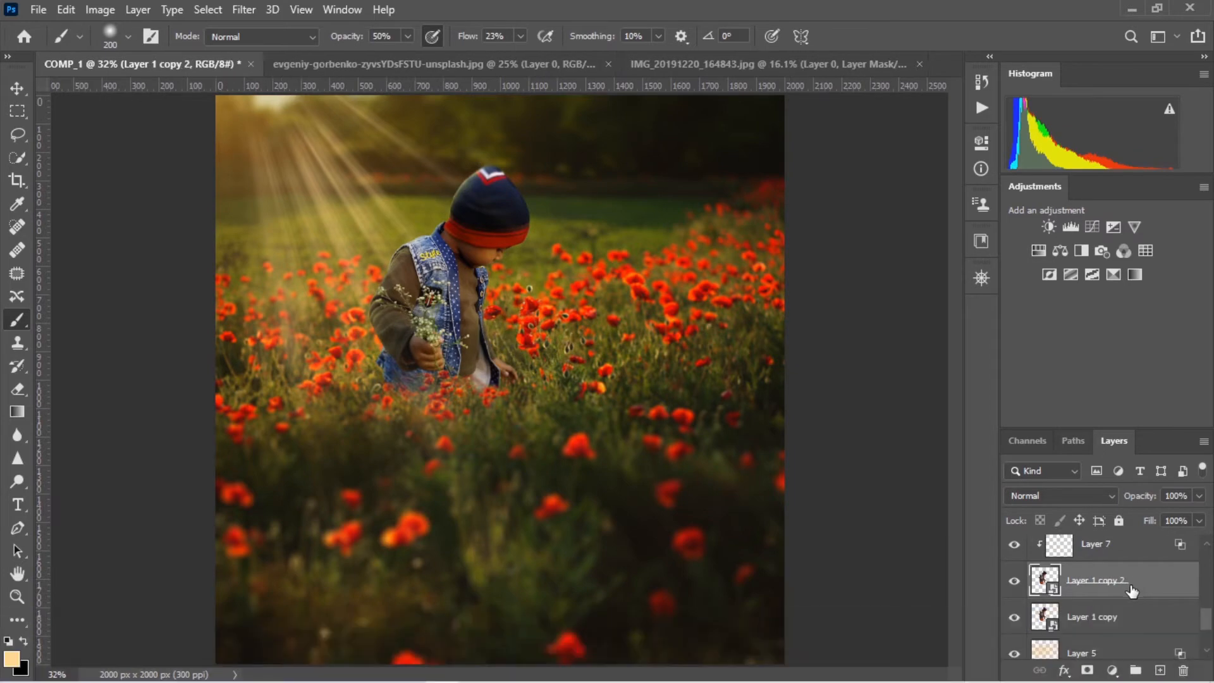
click(1112, 670)
click(1084, 415)
scroll(433, 335, up, 5)
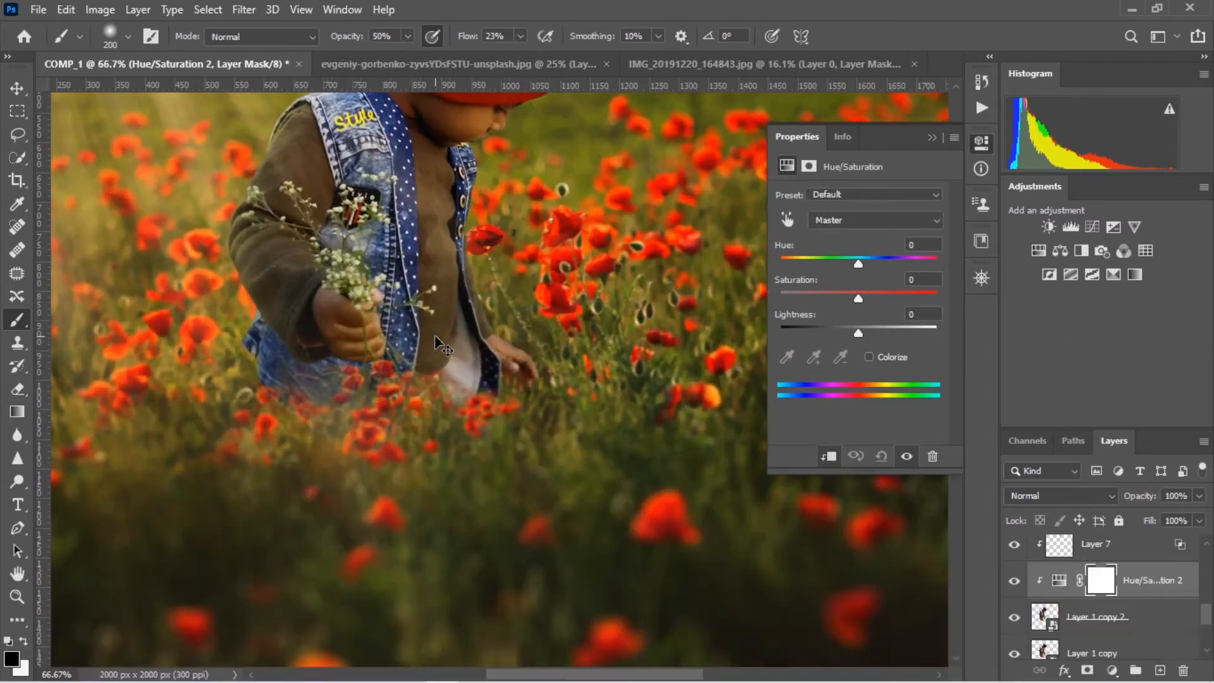
click(787, 219)
click(448, 363)
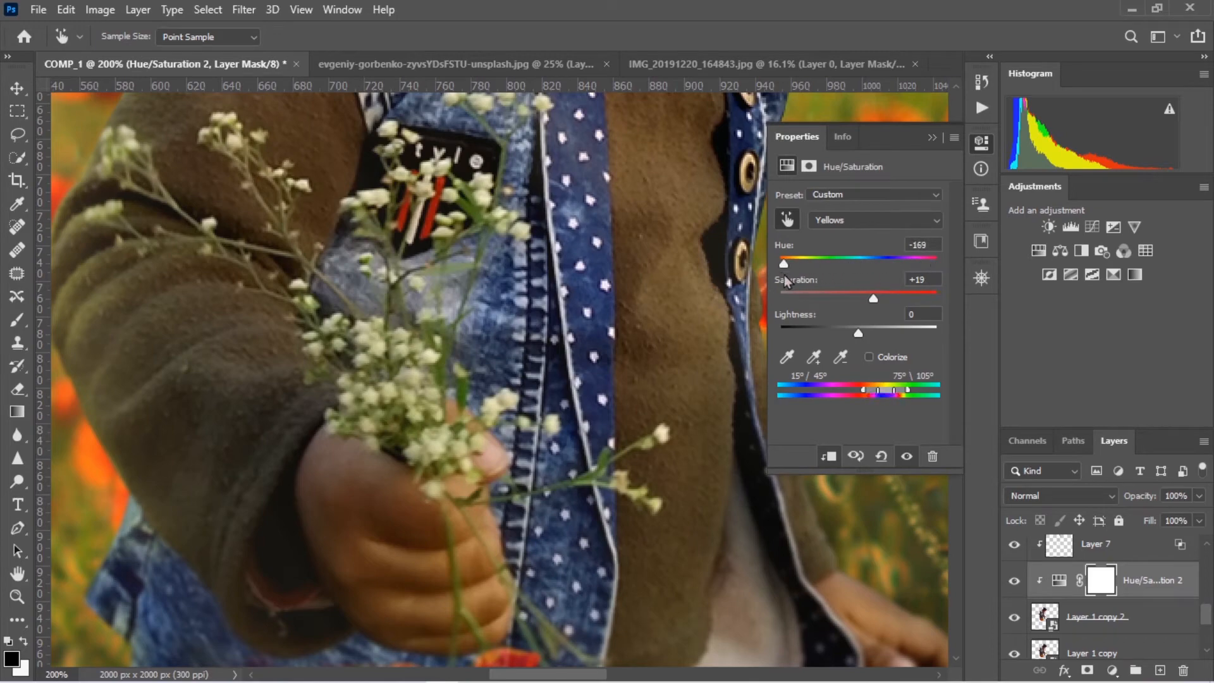
Toggle the Hue/Saturation adjustment's visibility to compare the boy's colors with and without it
click(933, 137)
key(ctrl+minus)
key(ctrl+minus)
key(ctrl+minus)
key(ctrl+minus)
click(1015, 581)
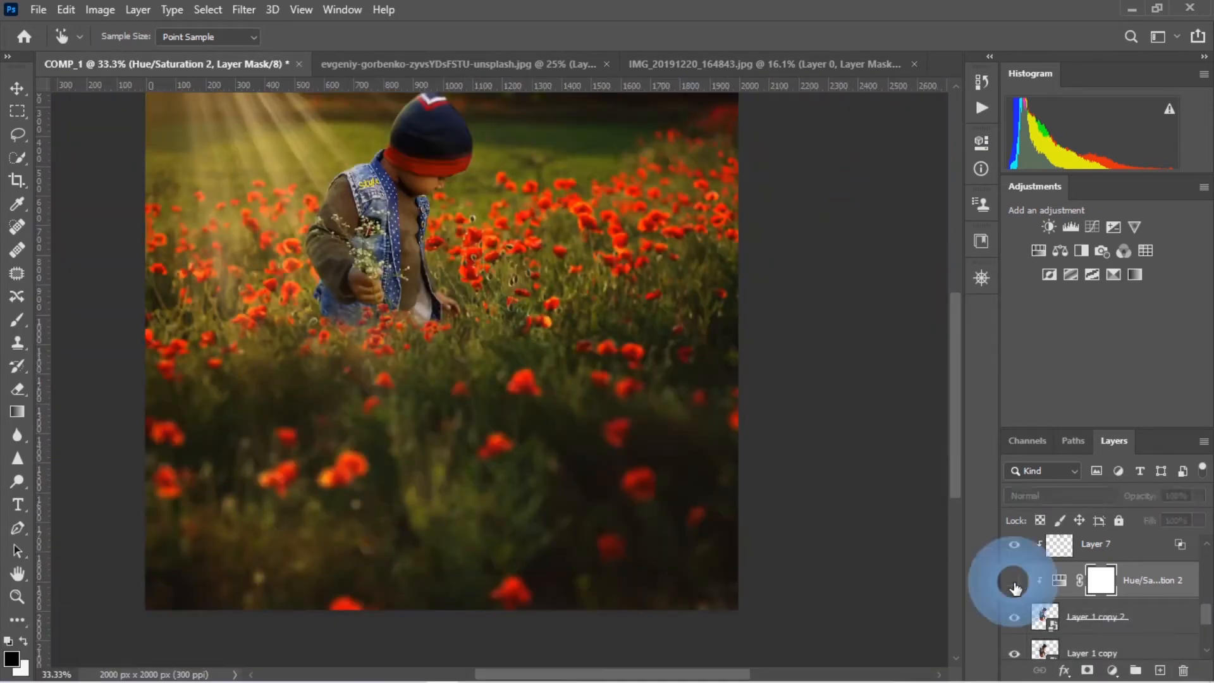
click(1015, 581)
Reopen the Hue/Saturation 2 settings and sample the green flower stems above the boy's fist with the targeted adjustment tool
double_click(1055, 580)
key(ctrl+plus)
key(ctrl+plus)
key(ctrl+plus)
key(ctrl+plus)
key(ctrl+plus)
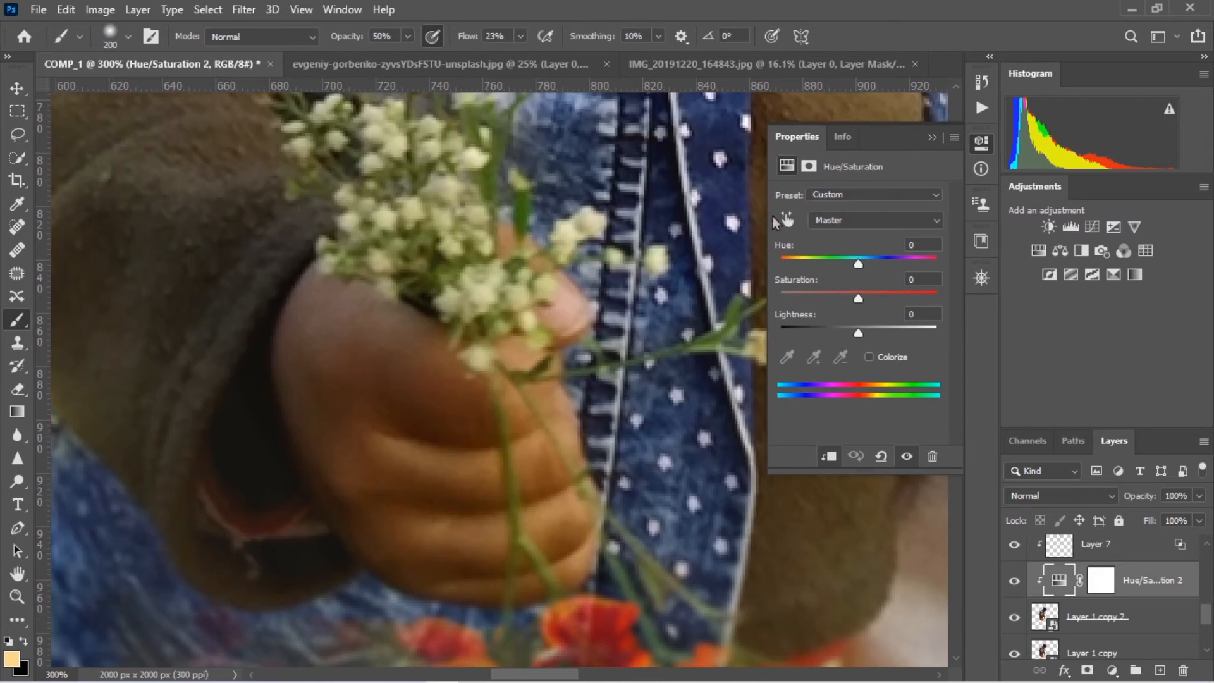
click(787, 219)
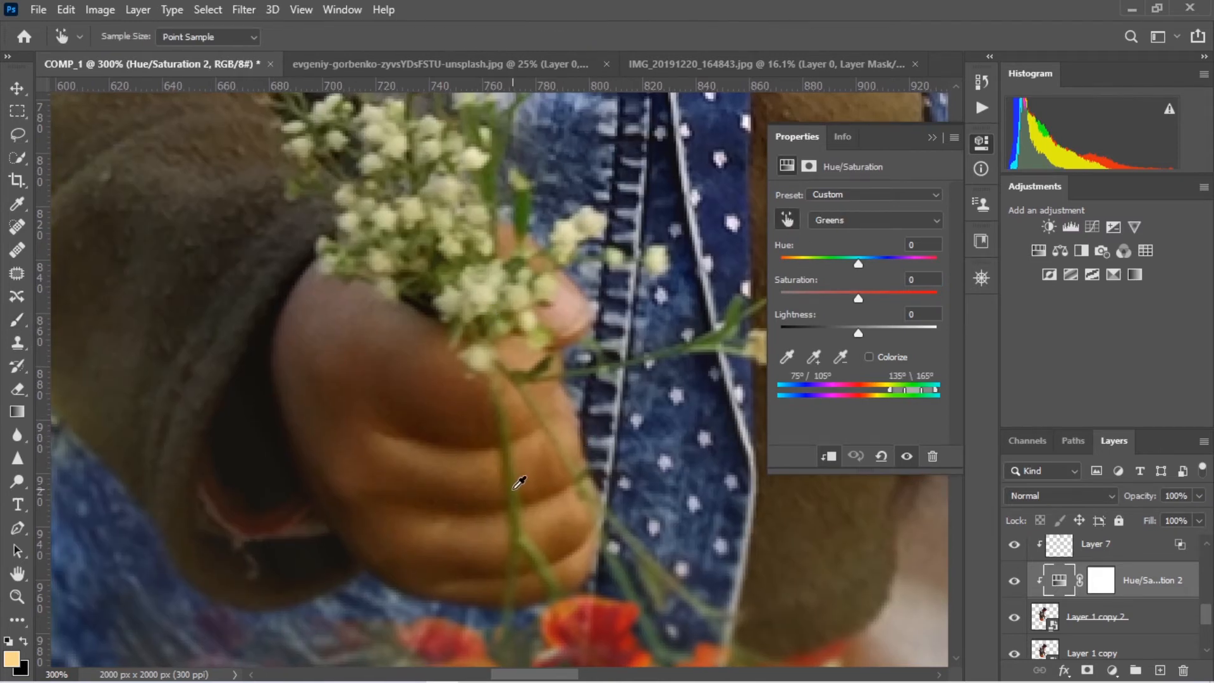
click(494, 172)
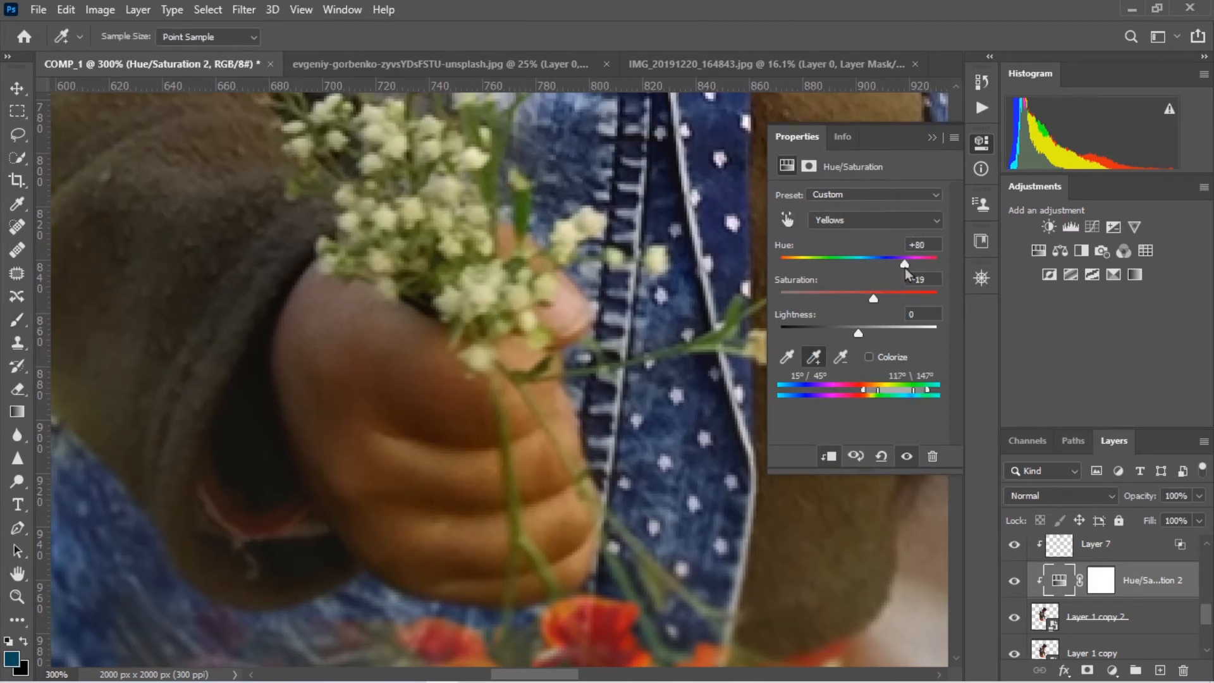
Try shifted hue and saturation values, the Colorize option and a different preset on the Hue/Saturation adjustment
drag(816, 263, 783, 264)
drag(873, 298, 928, 300)
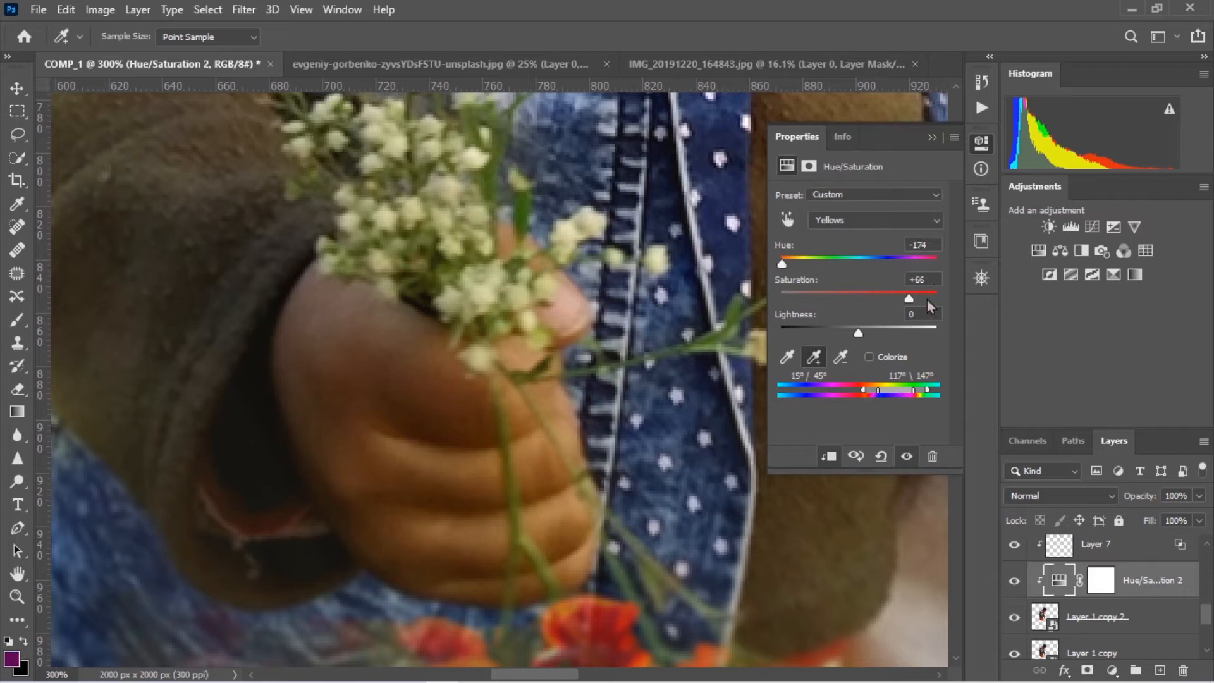
click(870, 358)
click(869, 196)
click(849, 338)
click(929, 138)
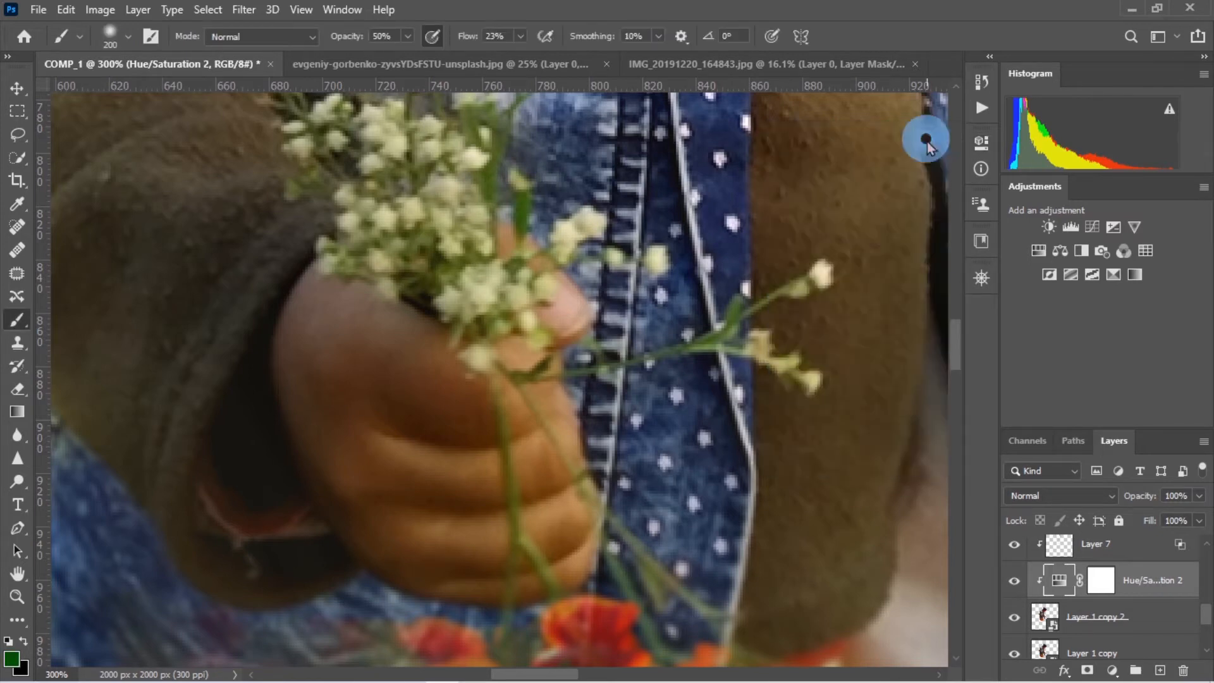
Delete the Hue/Saturation 2 adjustment layer
key(ctrl+0)
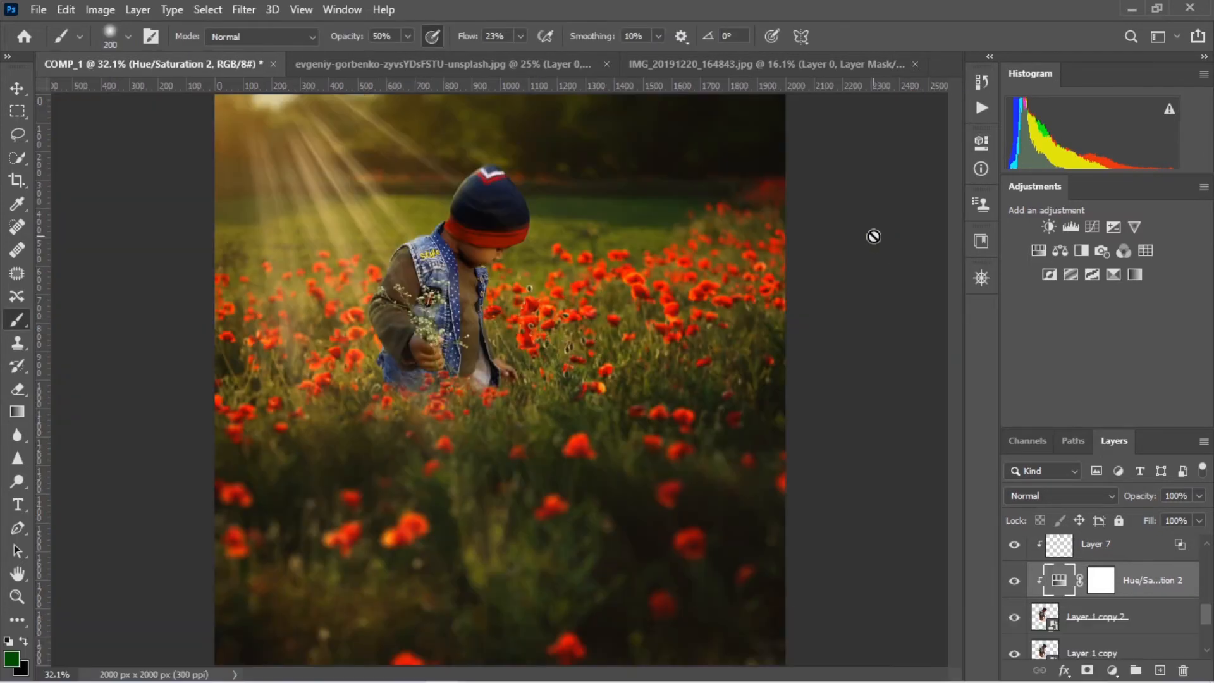
click(1184, 672)
scroll(1172, 598, up, 5)
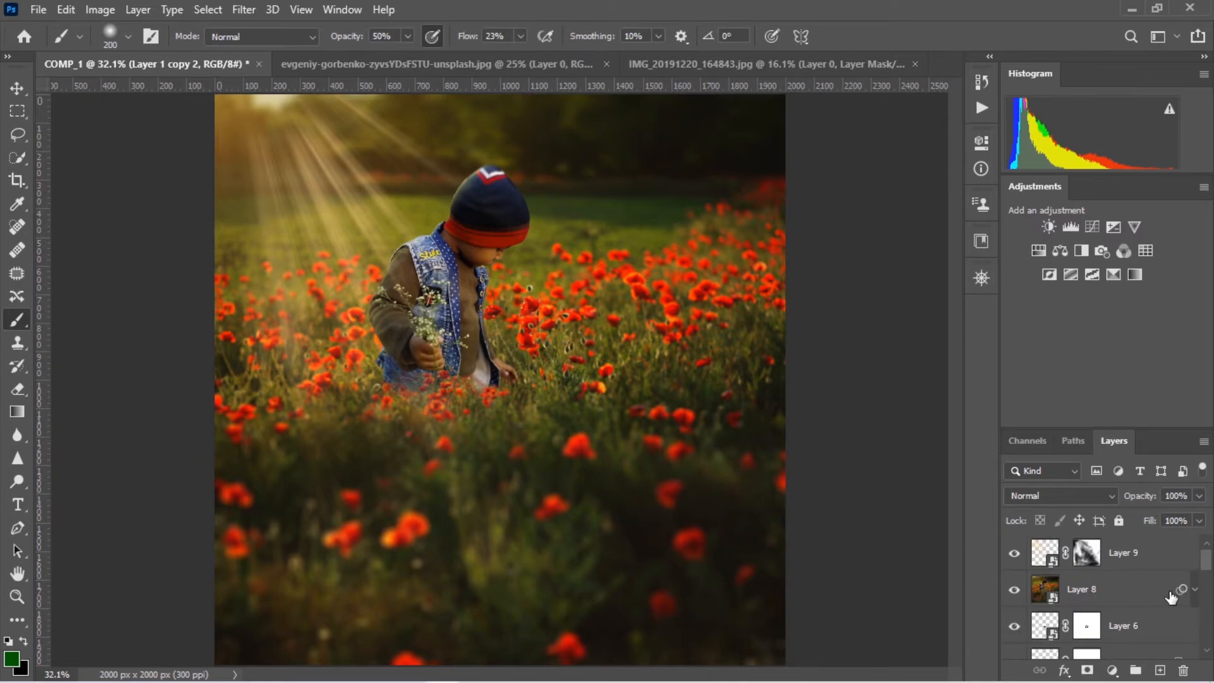
In the poppy field photo, lasso a single red poppy with its stem and move it into COMP_1
click(294, 61)
click(18, 135)
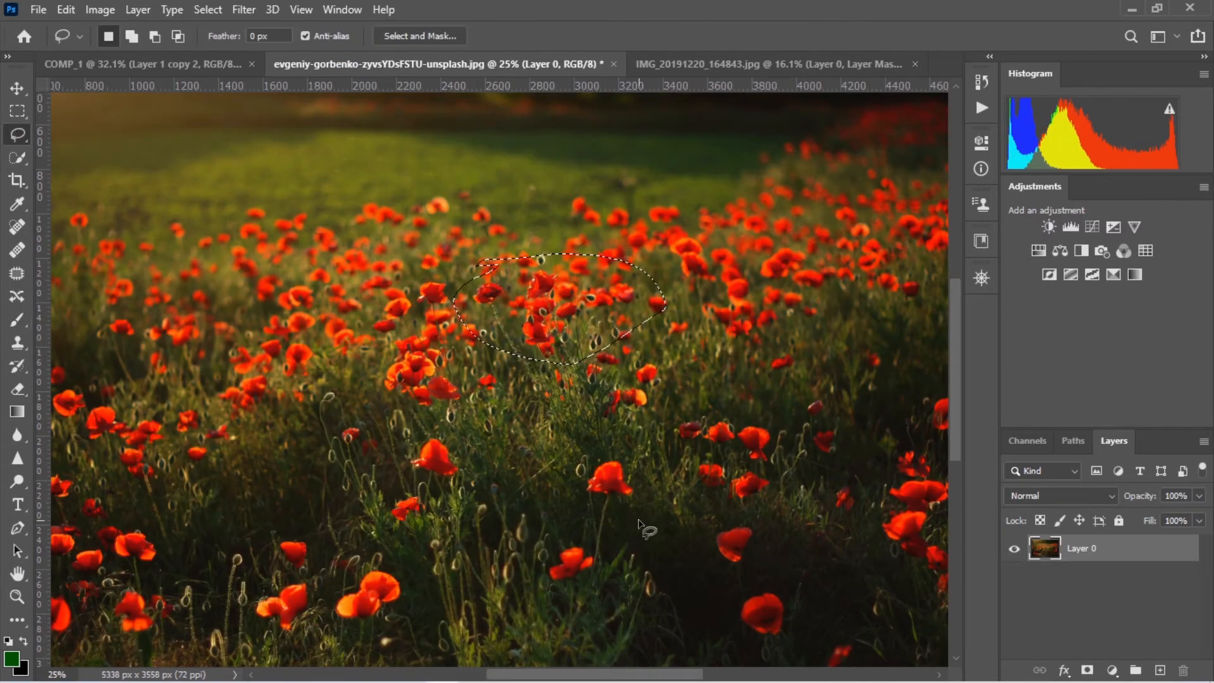
scroll(583, 568, up, 3)
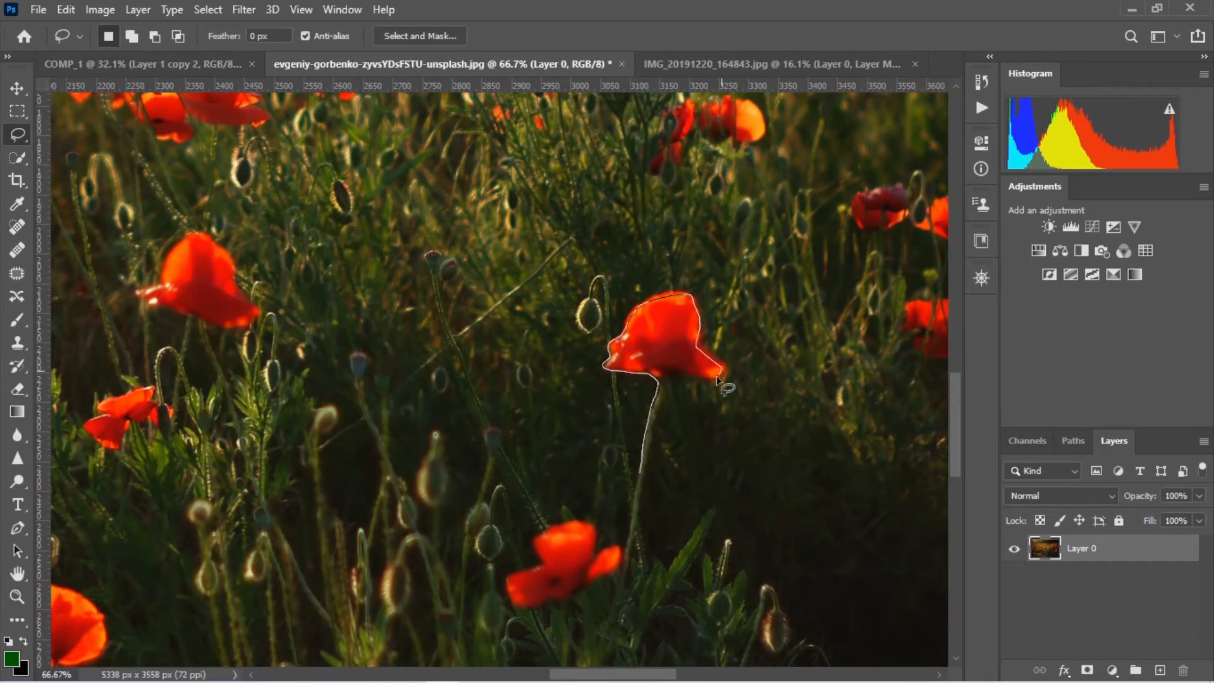
key(v)
mouse_move(654, 437)
mouse_down()
mouse_move(218, 123)
mouse_move(363, 273)
mouse_up()
Move the poppy's Layer 10 to the top of the layer stack and convert it to a smart object
drag(1138, 642, 1124, 542)
right_click(1123, 548)
click(953, 247)
Scale the poppy to about 25%, tilt it slightly and place it among the white flowers in the boy's hand
key(ctrl+KP_Add)
key(ctrl+KP_Add)
key(ctrl+KP_Add)
key(ctrl+KP_Add)
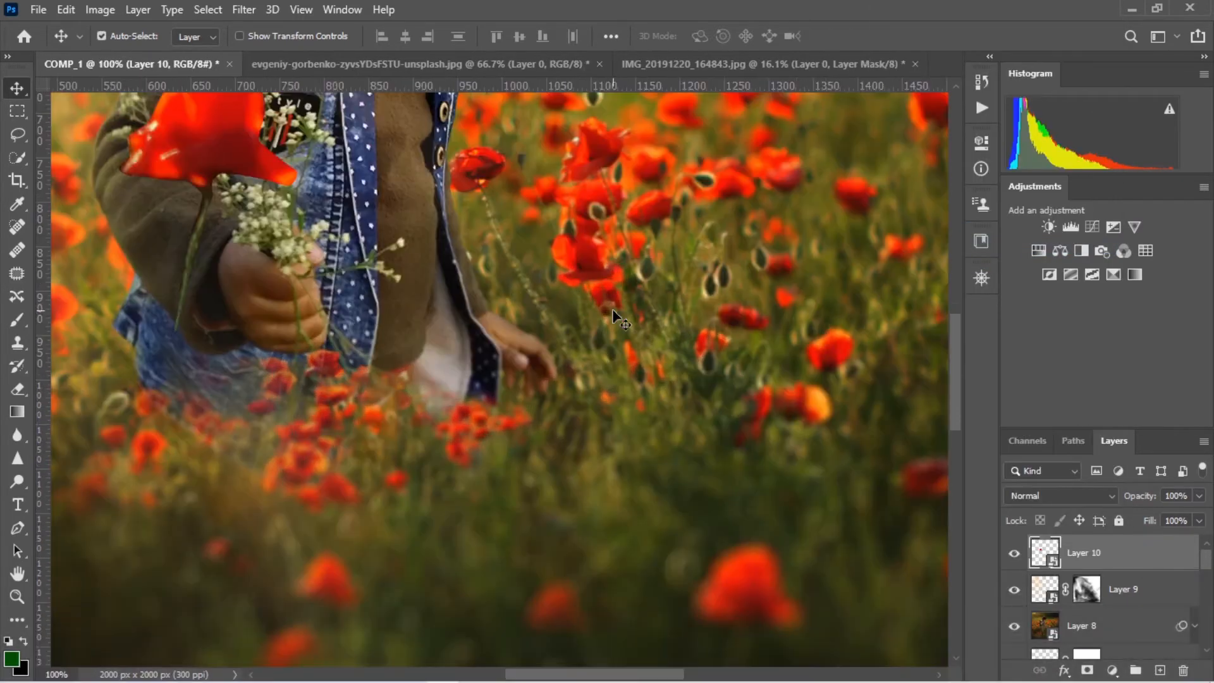
drag(225, 123, 507, 400)
key(ctrl+t)
drag(582, 351, 444, 545)
drag(427, 572, 558, 473)
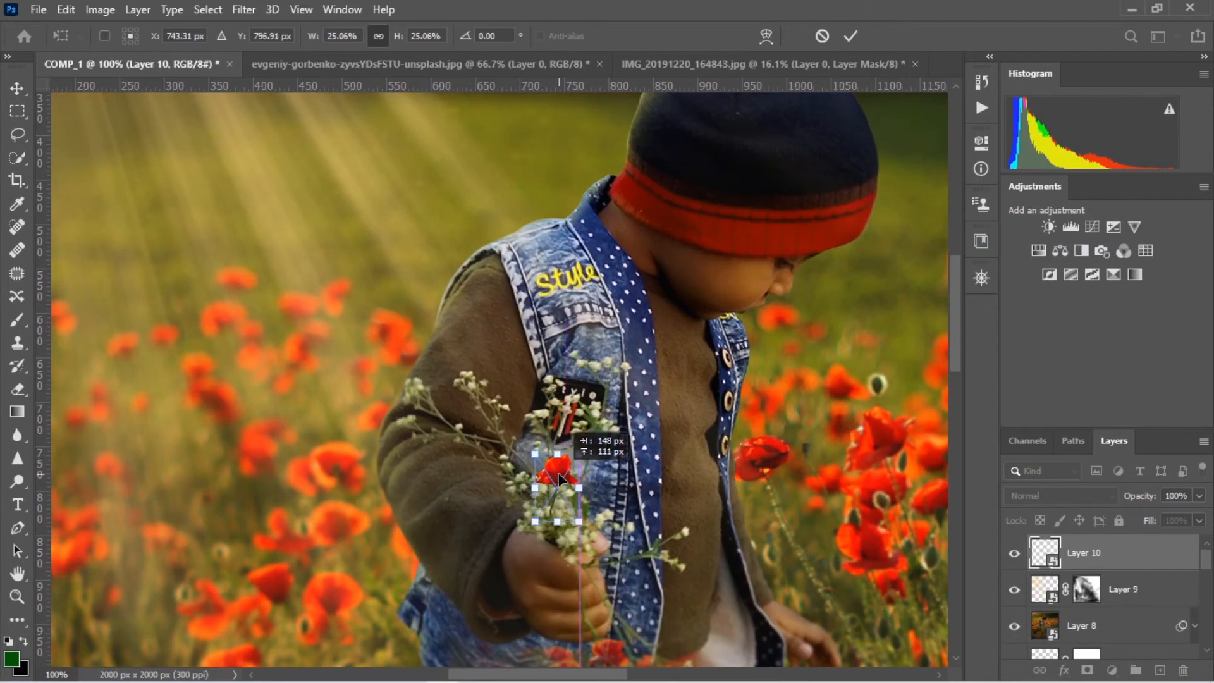
drag(573, 429, 566, 426)
drag(552, 476, 542, 473)
Add a mask to Layer 10 and softly paint over the poppy's edge to blend it into the bouquet
click(1087, 670)
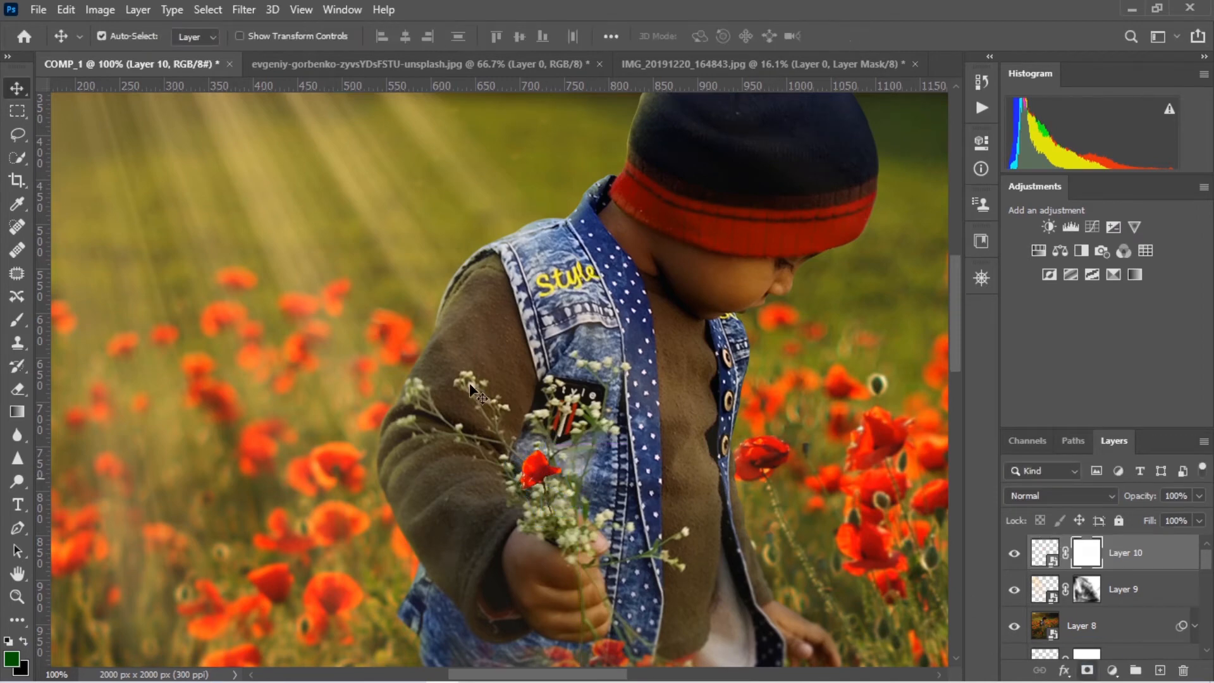
key(b)
click(557, 458)
click(23, 641)
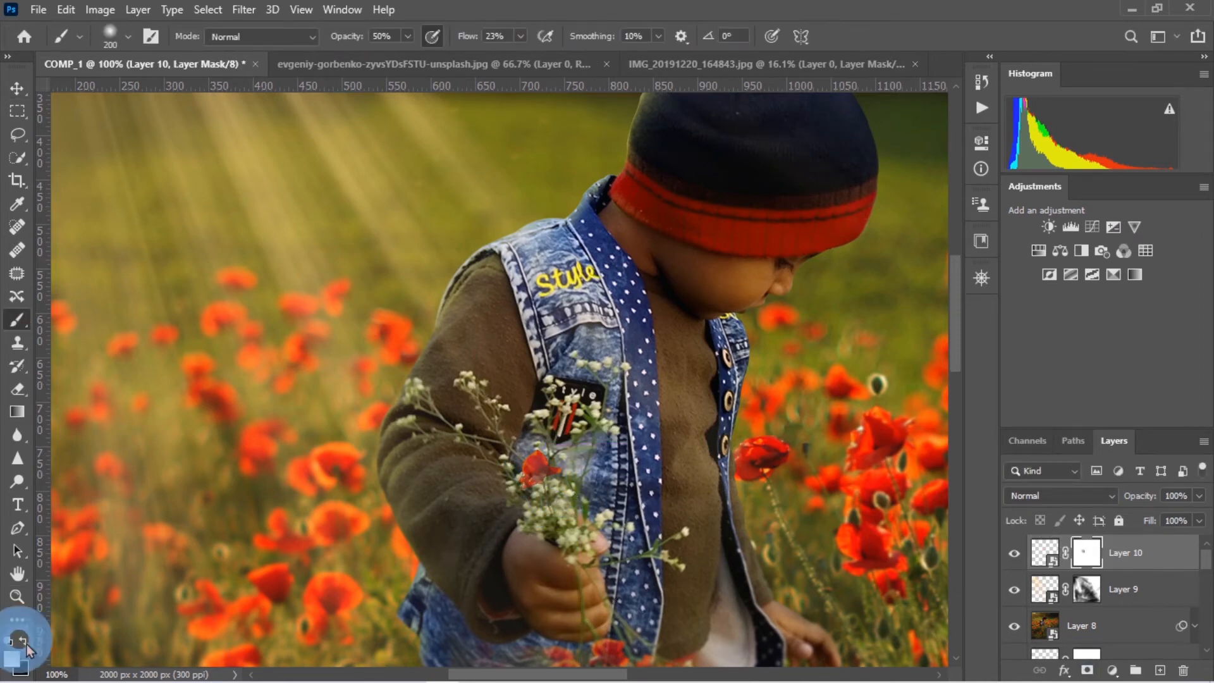
Duplicate the poppy layer, place the copy just above the first bloom and order it beneath Layer 10
drag(1124, 560, 1160, 670)
key(v)
drag(539, 476, 552, 441)
key(ctrl+t)
click(878, 36)
drag(1133, 553, 1119, 591)
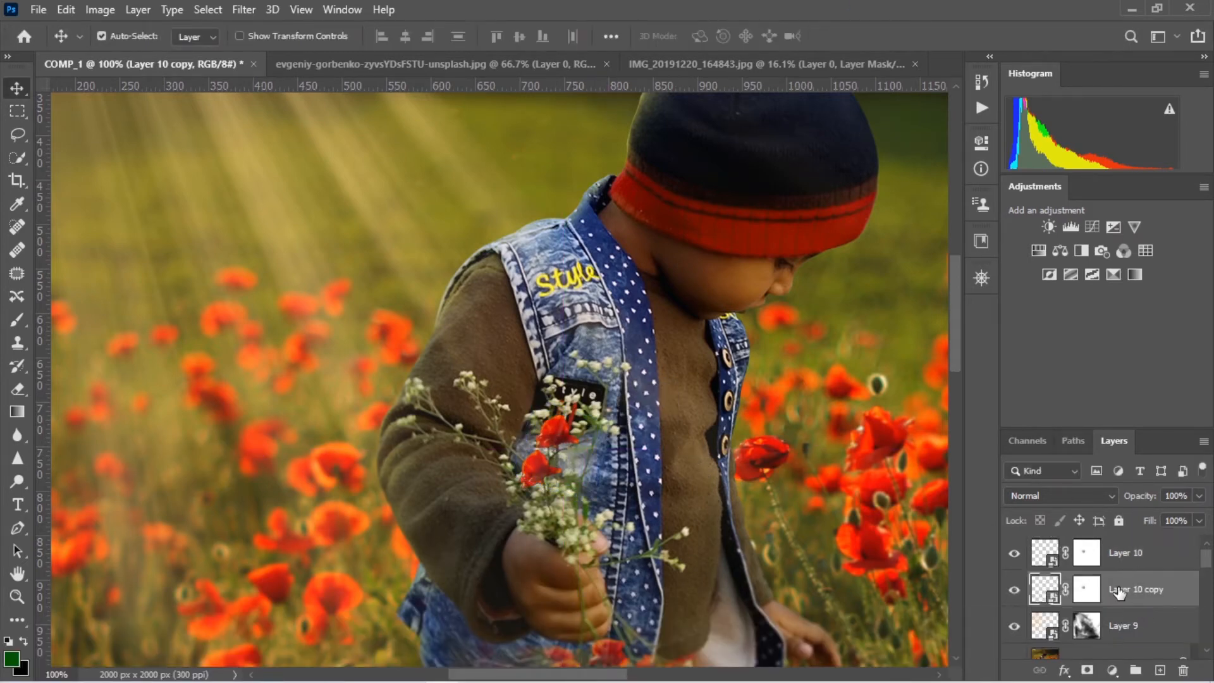
Add a third poppy copy beside the others, scaled to about 126% and rotated about -25.5°
drag(553, 436, 517, 431)
key(ctrl+z)
key(ctrl+t)
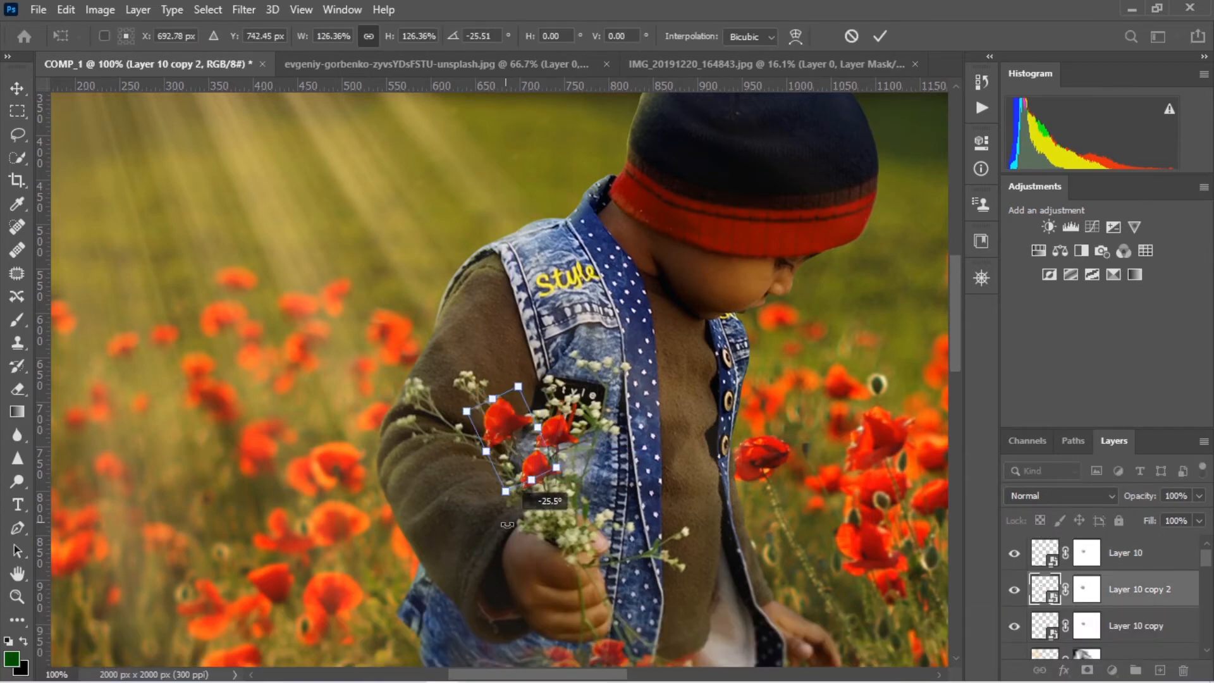
click(880, 36)
Group the three poppy layers and convert the group to a smart object
click(1135, 625)
shift+click(1132, 559)
key(ctrl+g)
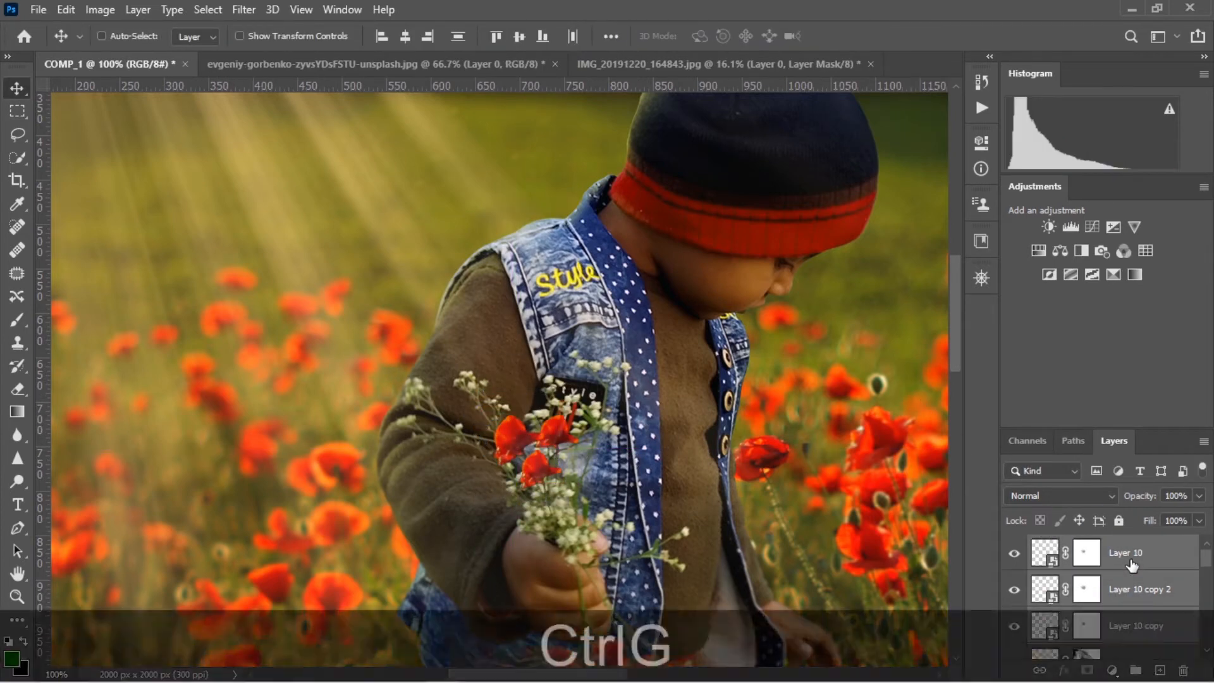
right_click(1131, 548)
click(994, 200)
key(ctrl+z)
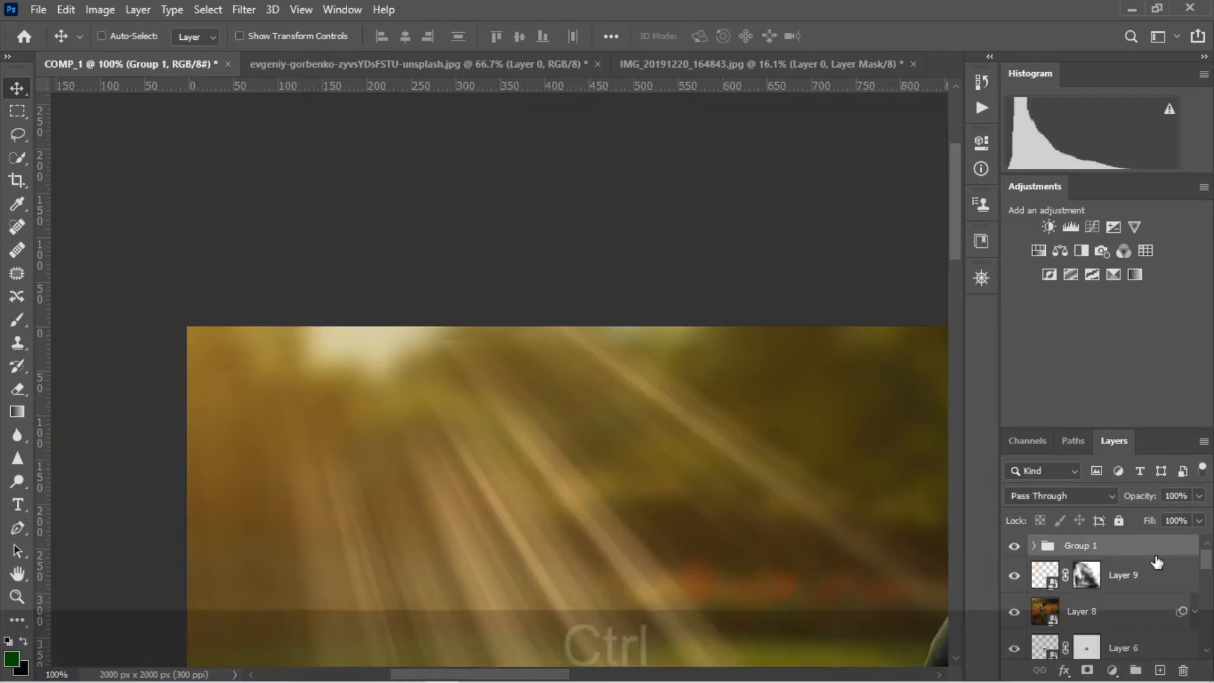
key(ctrl+0)
right_click(1123, 549)
click(1007, 255)
Apply a Gaussian Blur with a 2.1-pixel radius to the Group 1 poppies
click(244, 9)
mouse_move(271, 210)
click(500, 276)
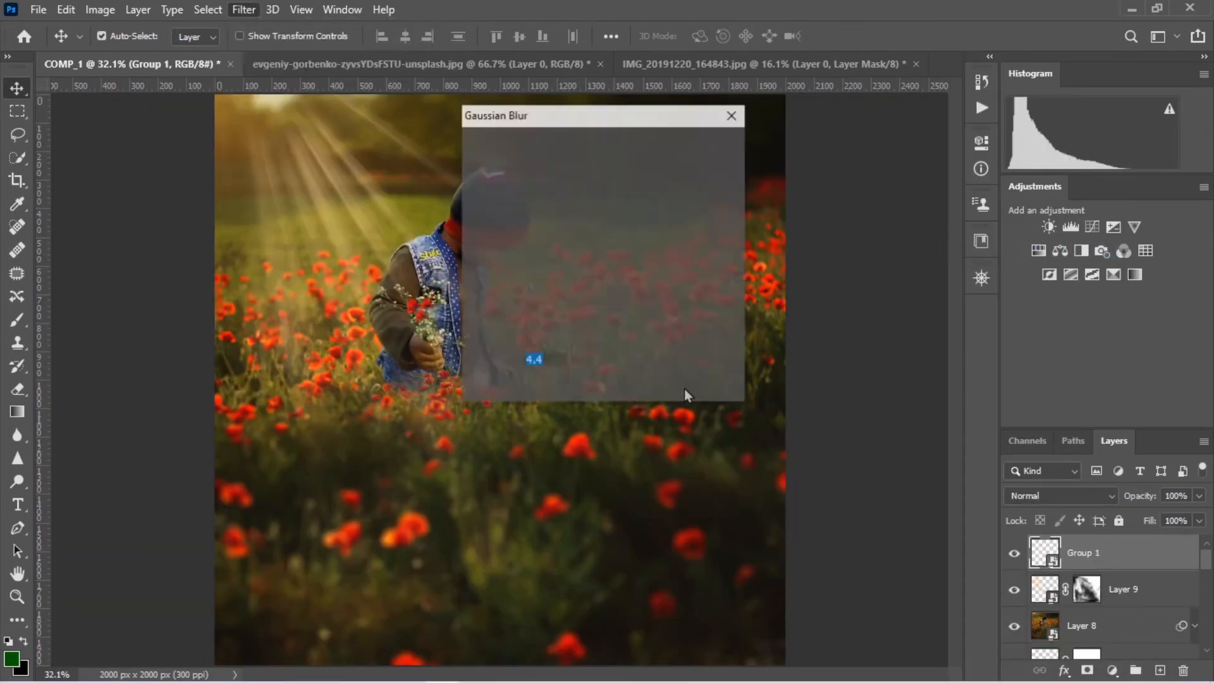
drag(545, 384, 492, 385)
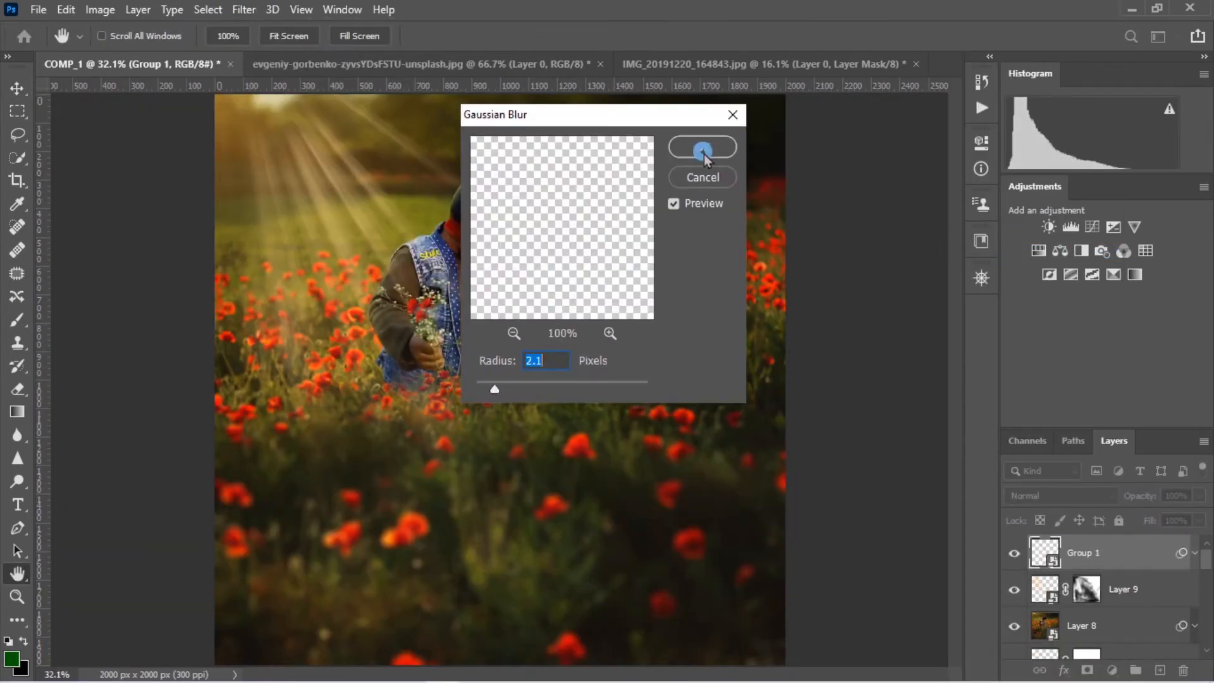
click(702, 147)
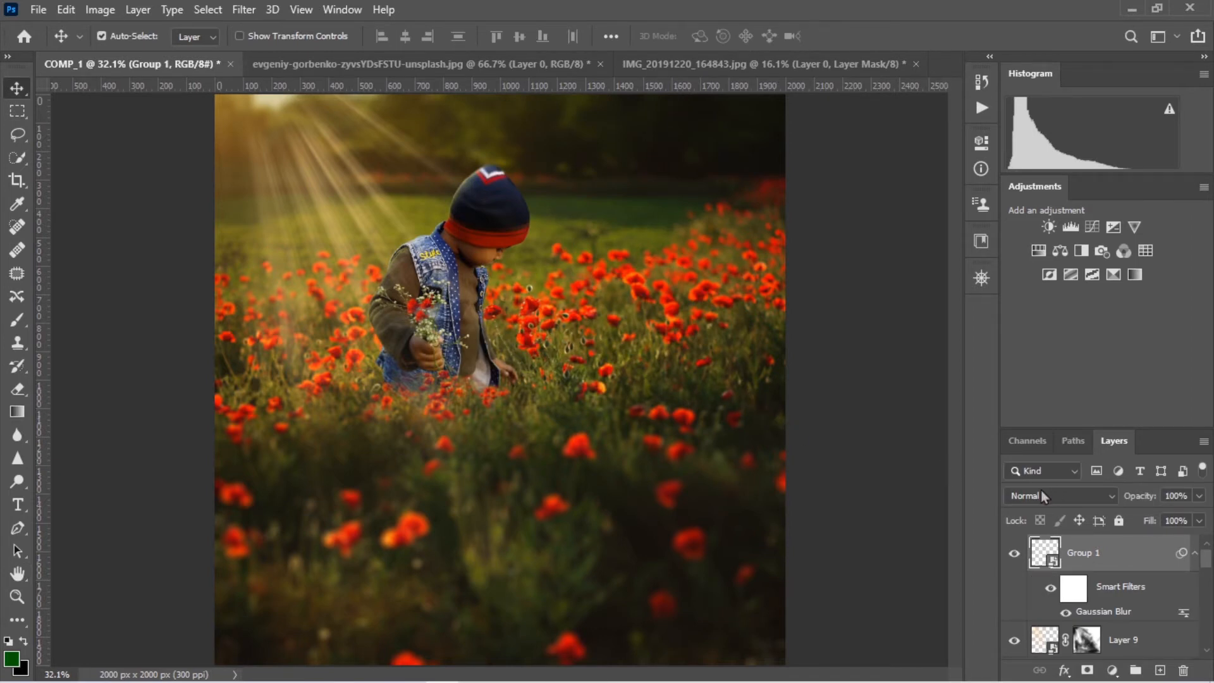
Try to apply a Gaussian Blur to the Layer 9 light rays
drag(1206, 555, 1206, 542)
click(1158, 585)
click(1039, 588)
click(1200, 521)
click(1172, 542)
click(245, 9)
mouse_move(271, 210)
click(499, 276)
click(697, 150)
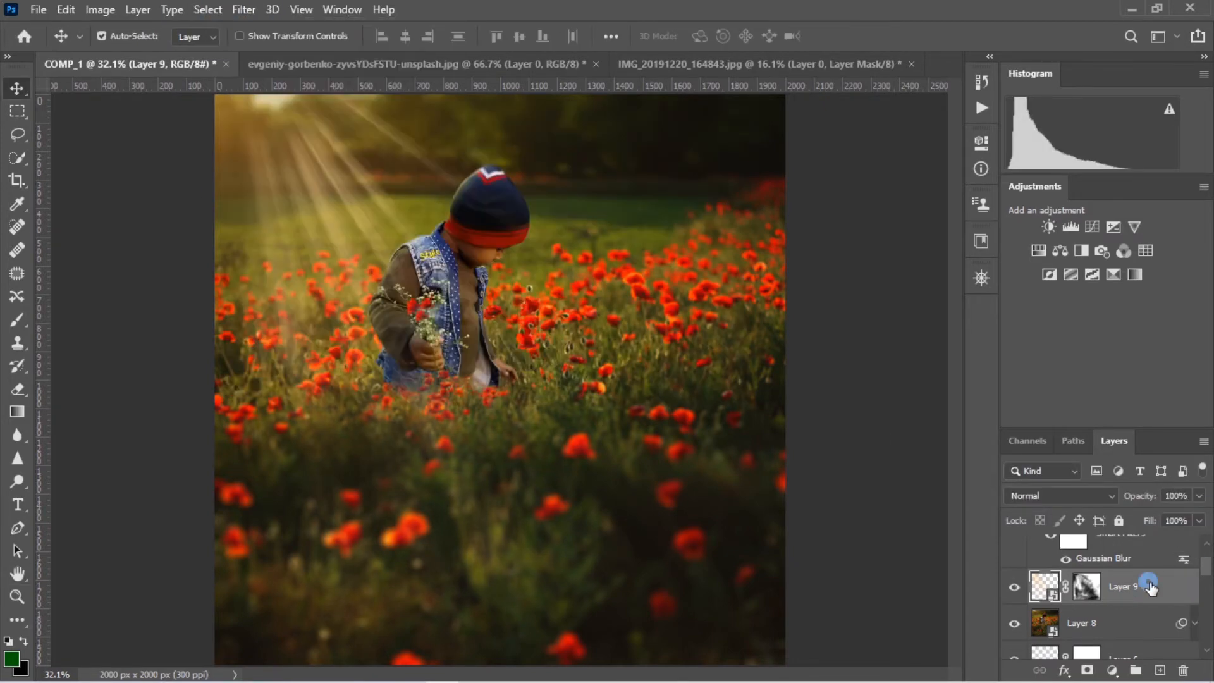
Convert the Layer 9 light rays to a new smart object and blur them with a 9.8-pixel Gaussian Blur
right_click(1149, 581)
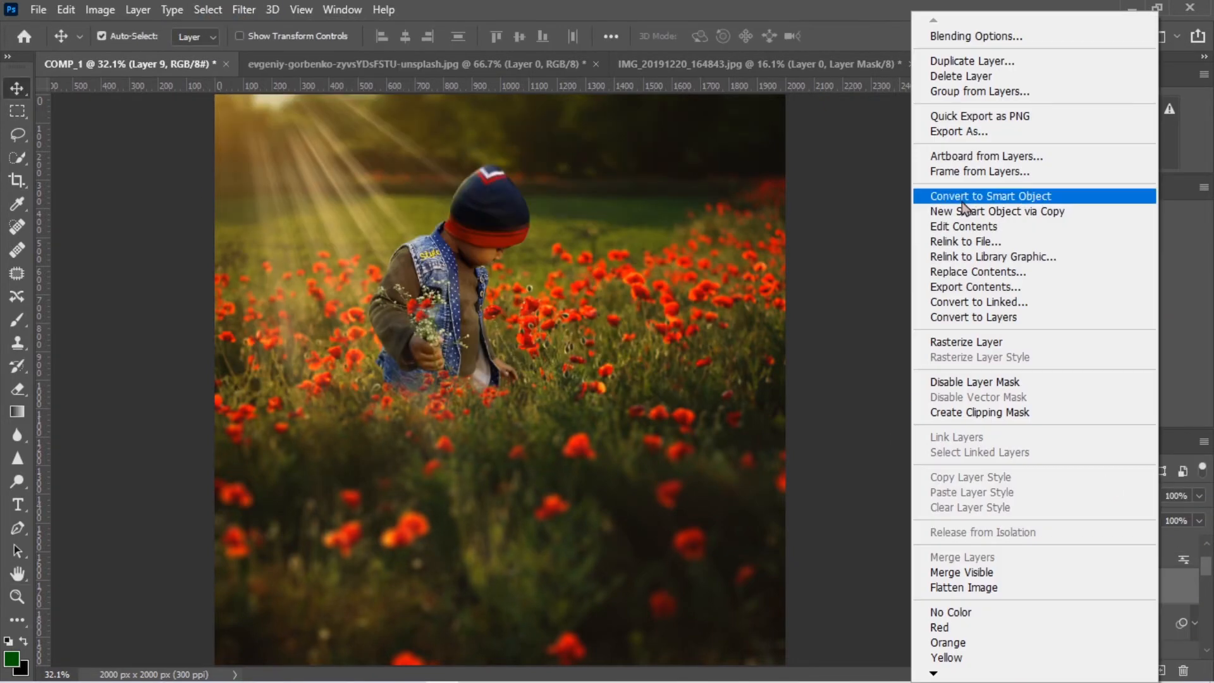
click(244, 9)
mouse_move(244, 209)
click(500, 277)
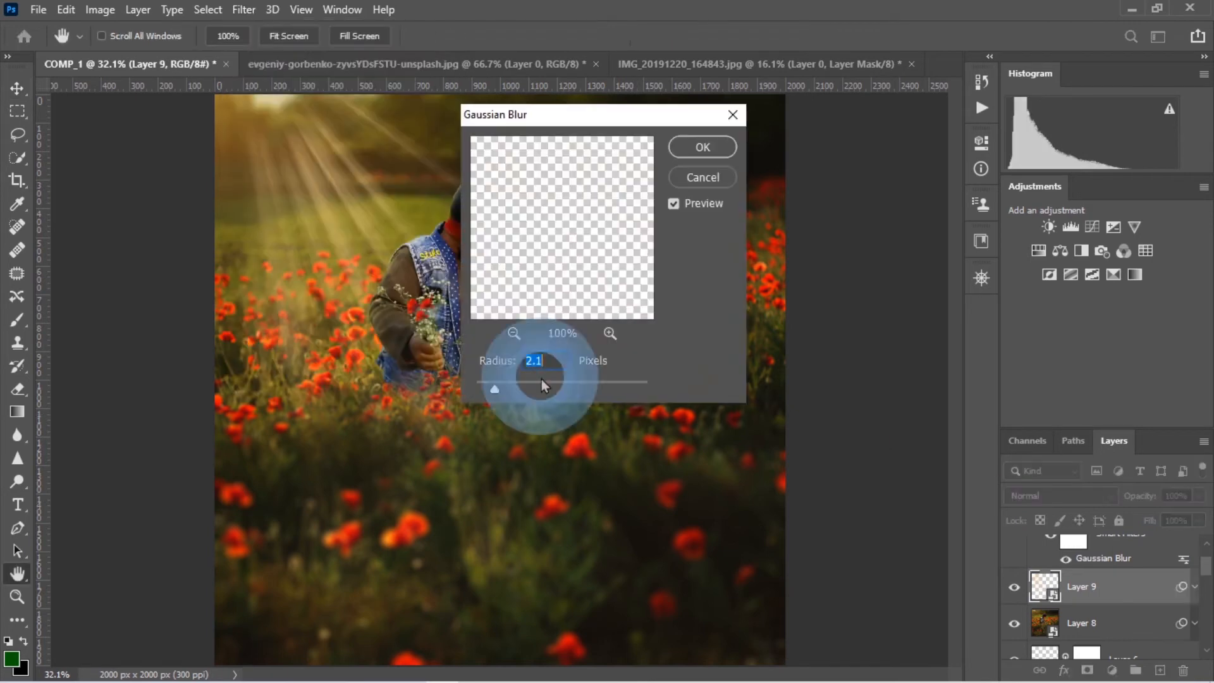
mouse_move(542, 381)
mouse_down()
mouse_move(574, 383)
mouse_move(529, 384)
mouse_move(539, 383)
mouse_up()
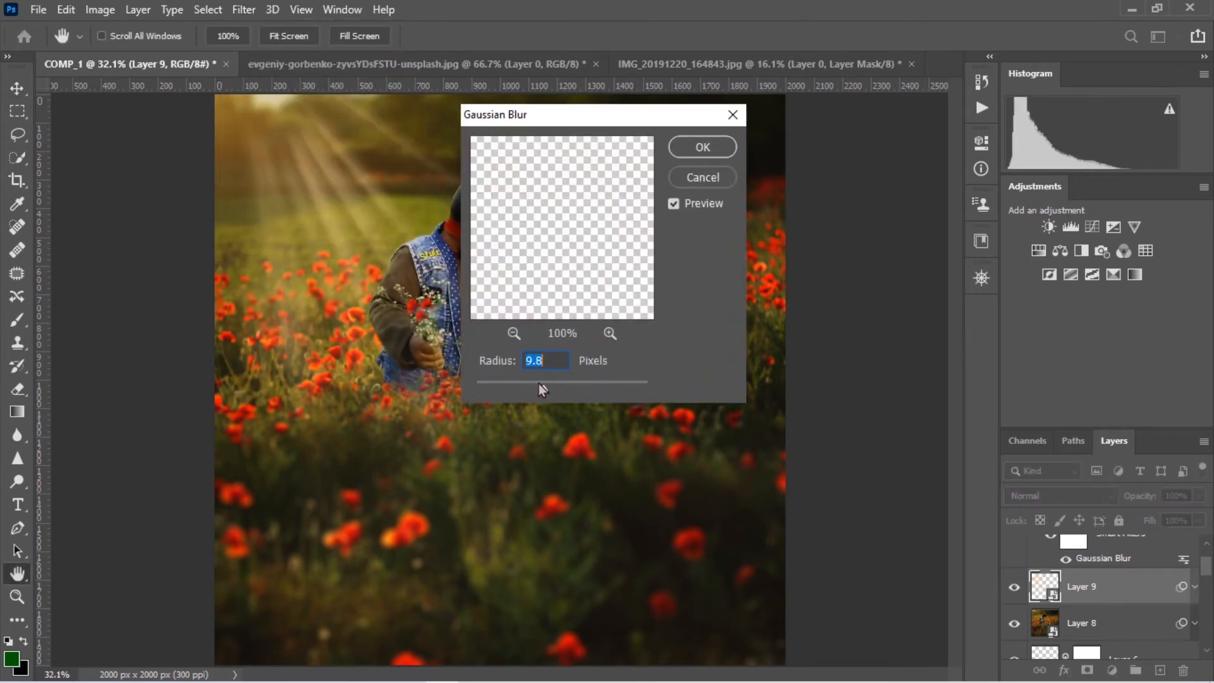
key(Return)
click(1014, 588)
click(1015, 588)
click(1015, 588)
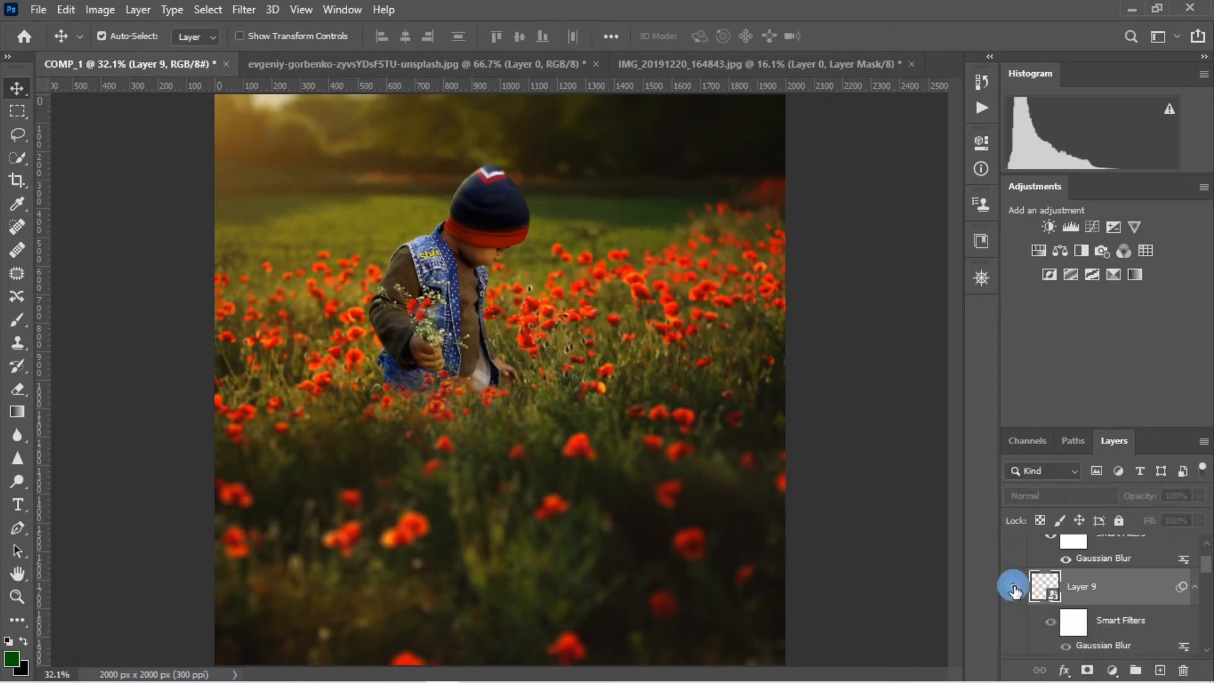
click(1015, 588)
click(1014, 587)
click(1015, 587)
Add a new layer directly above Layer 8, change its blend mode and activate the Brush tool
scroll(1101, 569, up, 2)
click(1100, 552)
click(1161, 670)
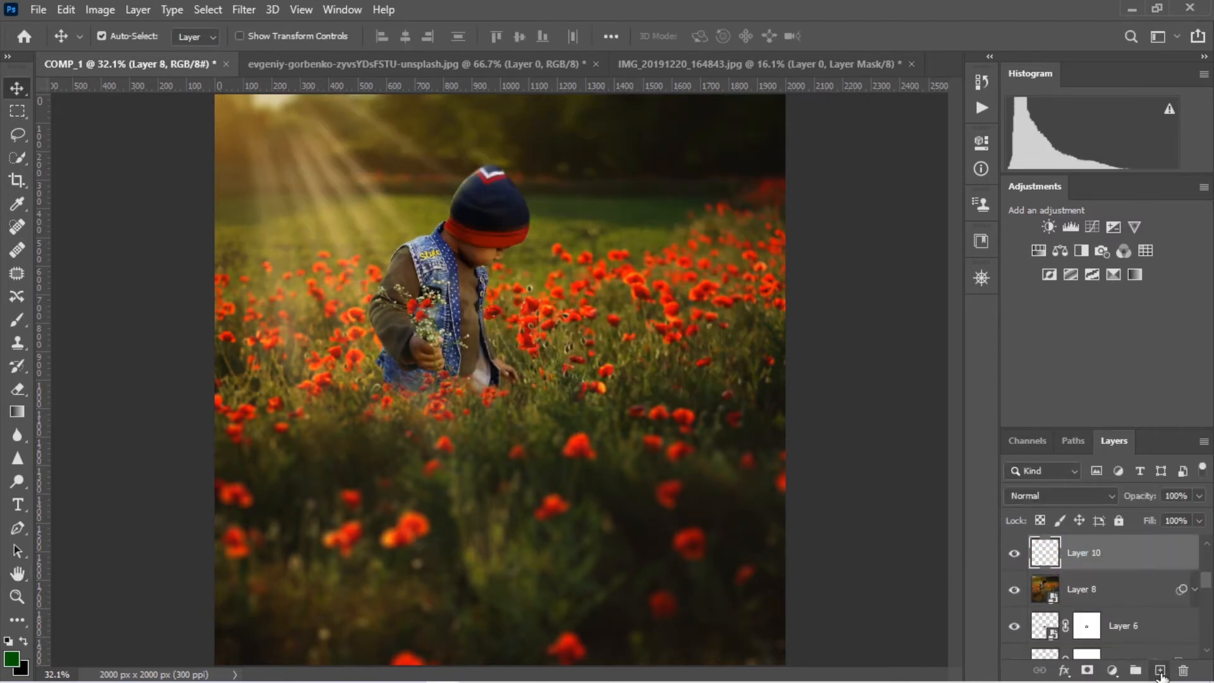
click(1061, 496)
click(1038, 404)
key(b)
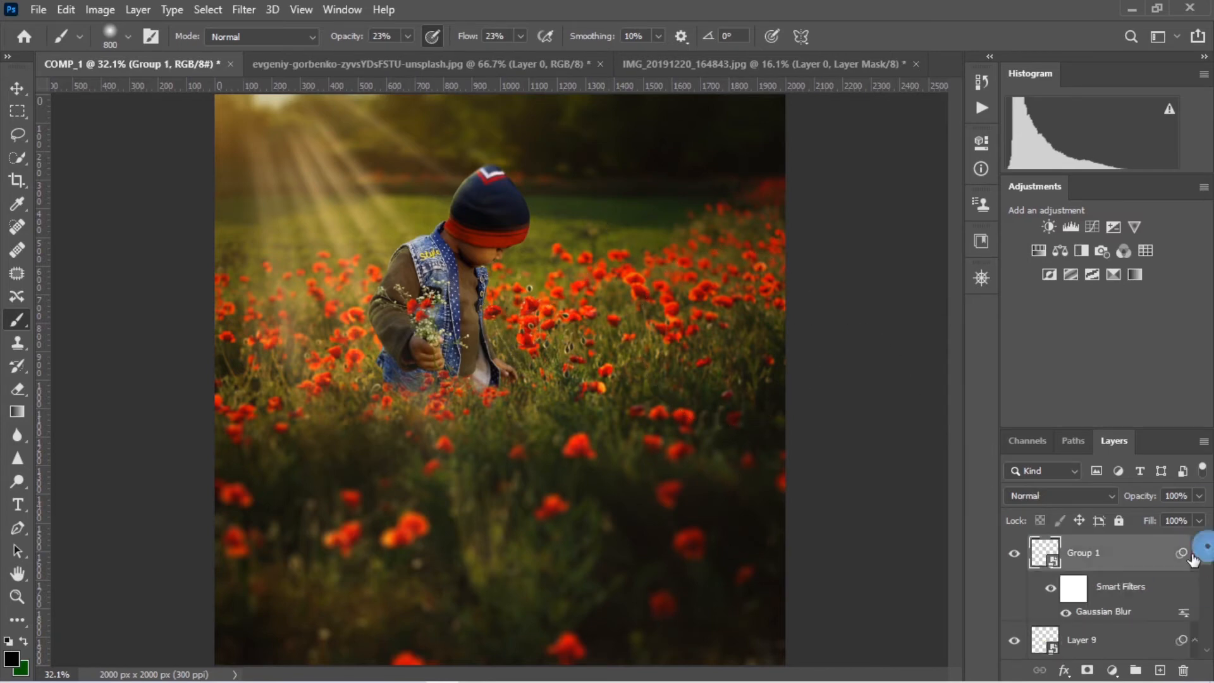
Close the evgeniy-gorbenko photo and bring the 9k=(1) light image from the ESSENTIAL folder into the composition
click(601, 65)
click(616, 264)
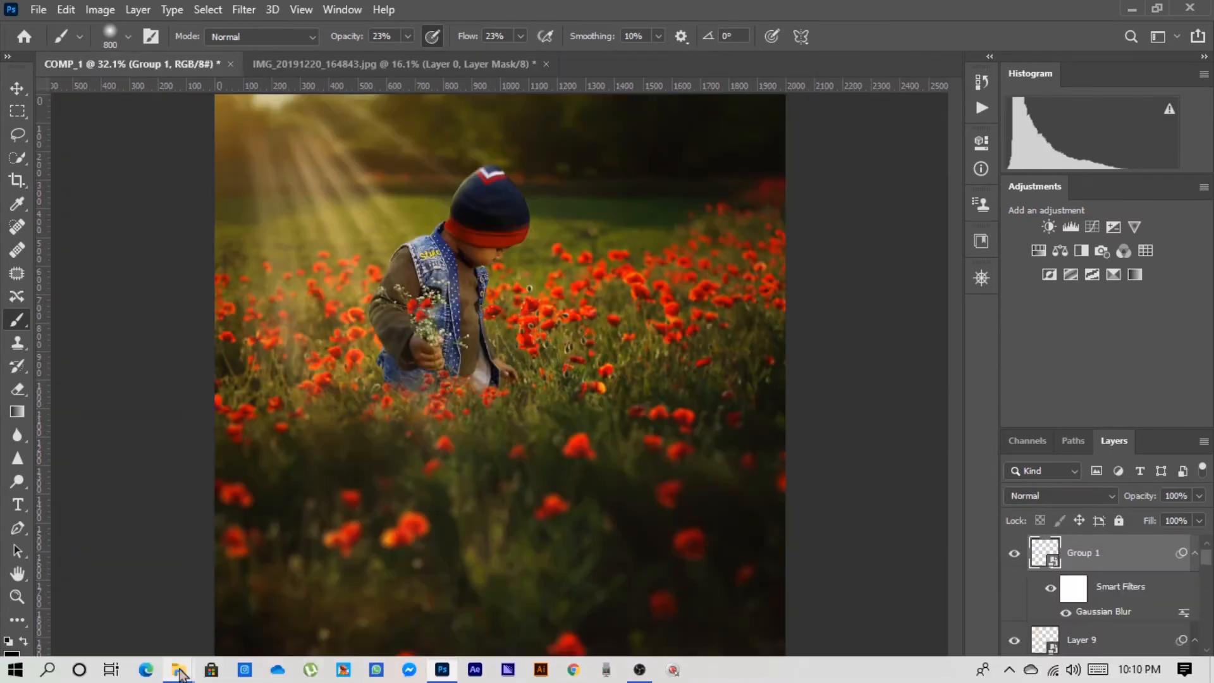
click(180, 670)
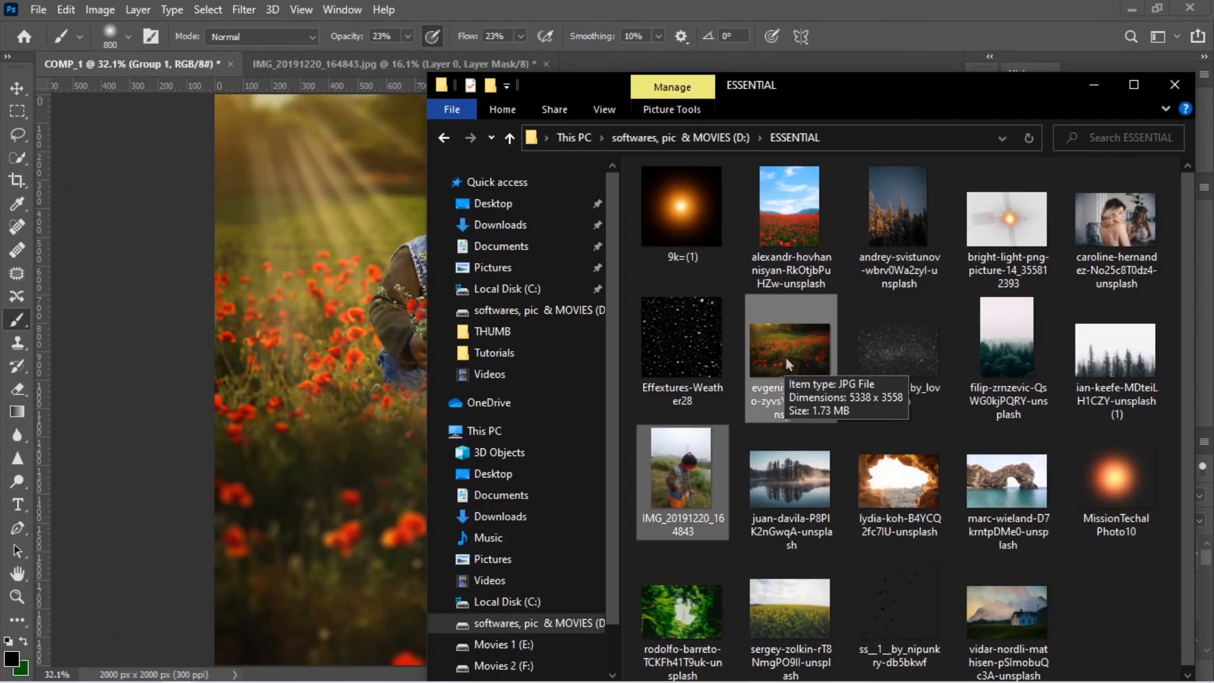
scroll(1053, 260, down, 1)
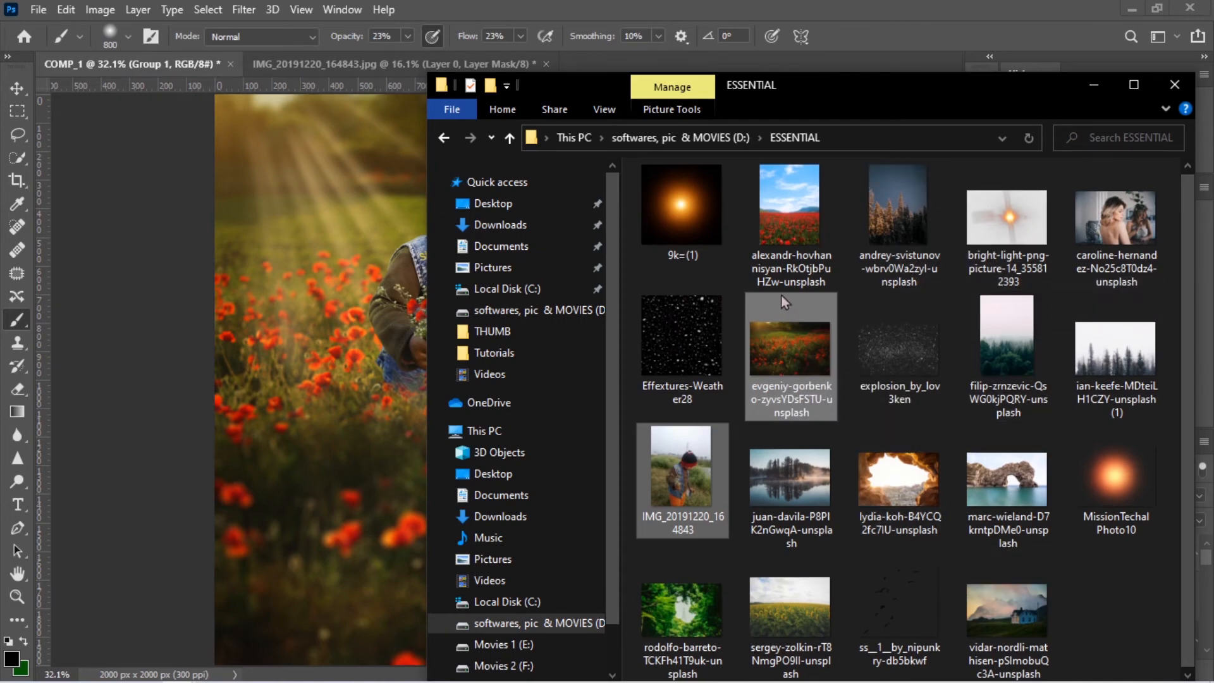
drag(681, 205, 404, 311)
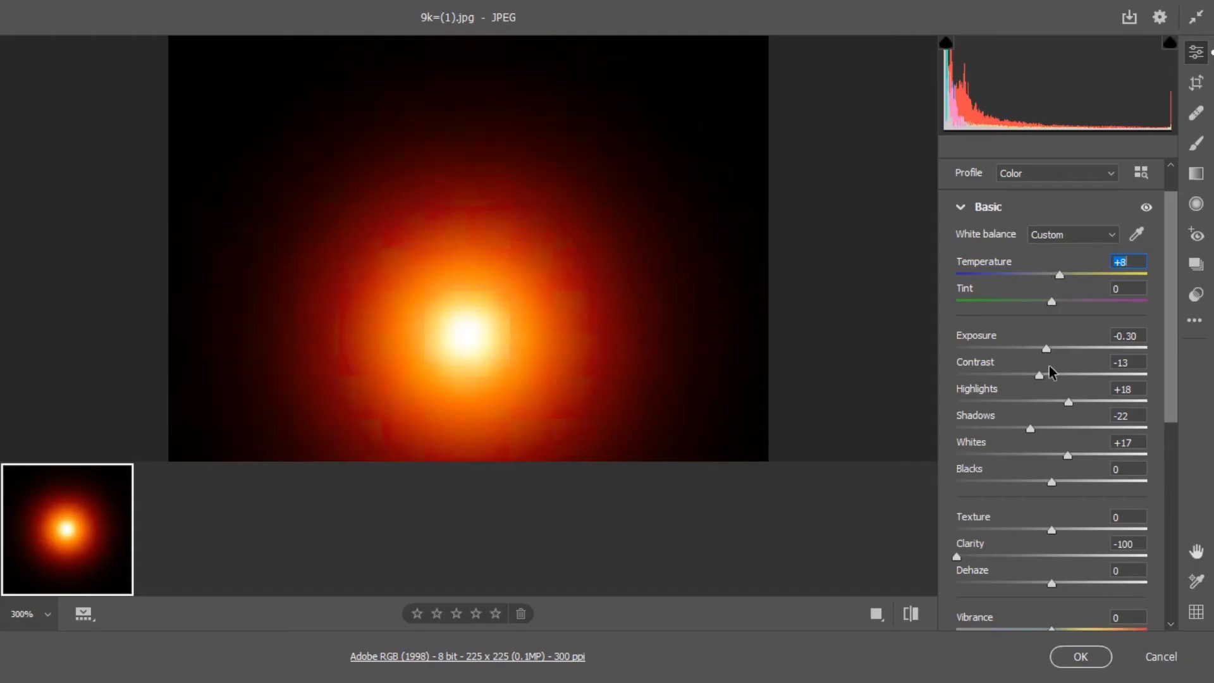
Set the light image's Contrast to +3 in Camera Raw and commit its placement in the composition
drag(982, 382, 1055, 386)
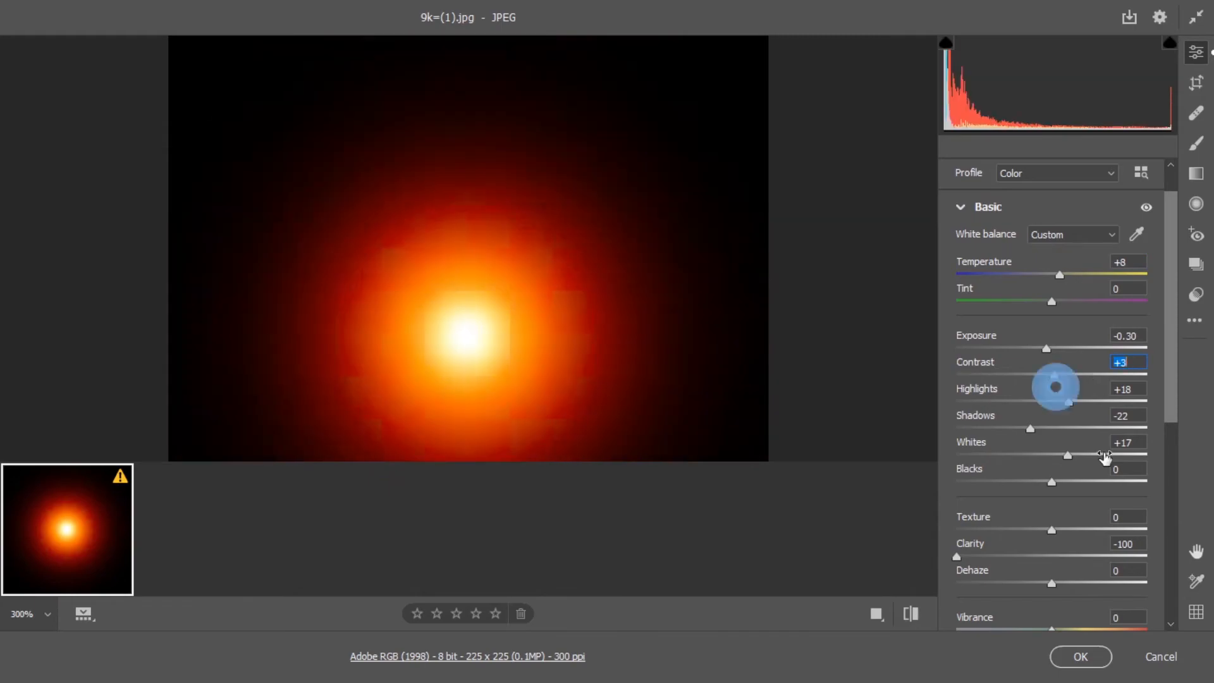
click(1081, 656)
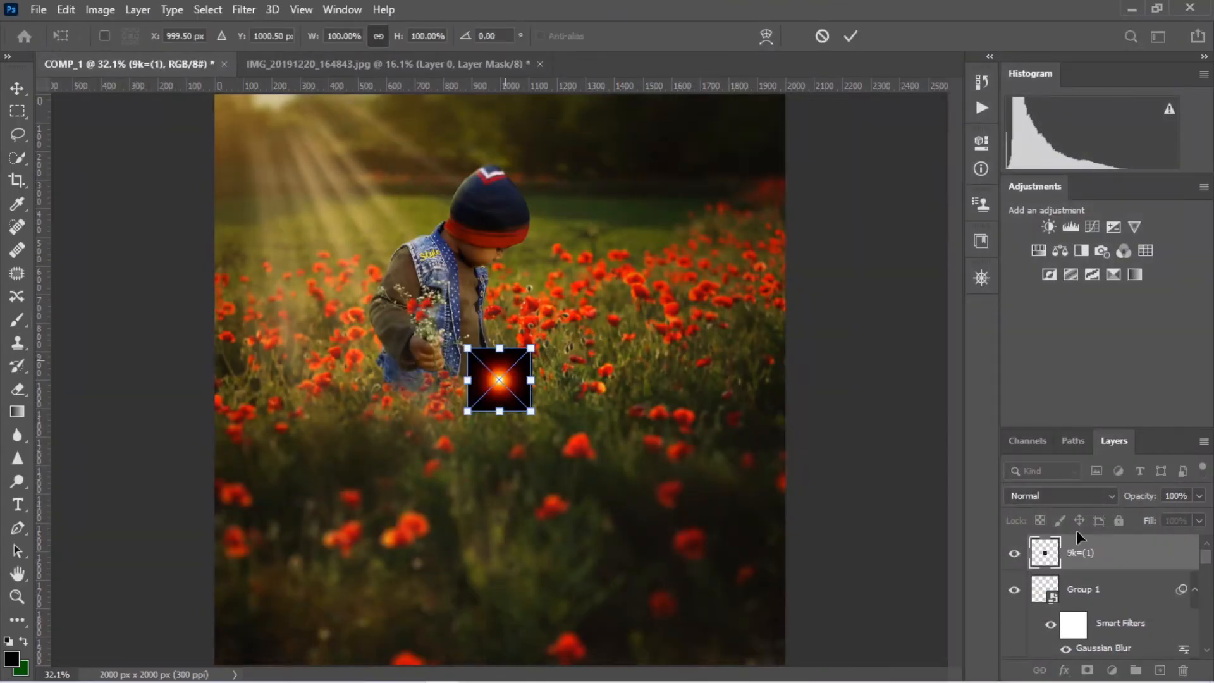
key(Return)
Enlarge the 9k=(1) light image over the area beside the boy and set its blend mode to Screen
key(ctrl+t)
drag(532, 412, 664, 582)
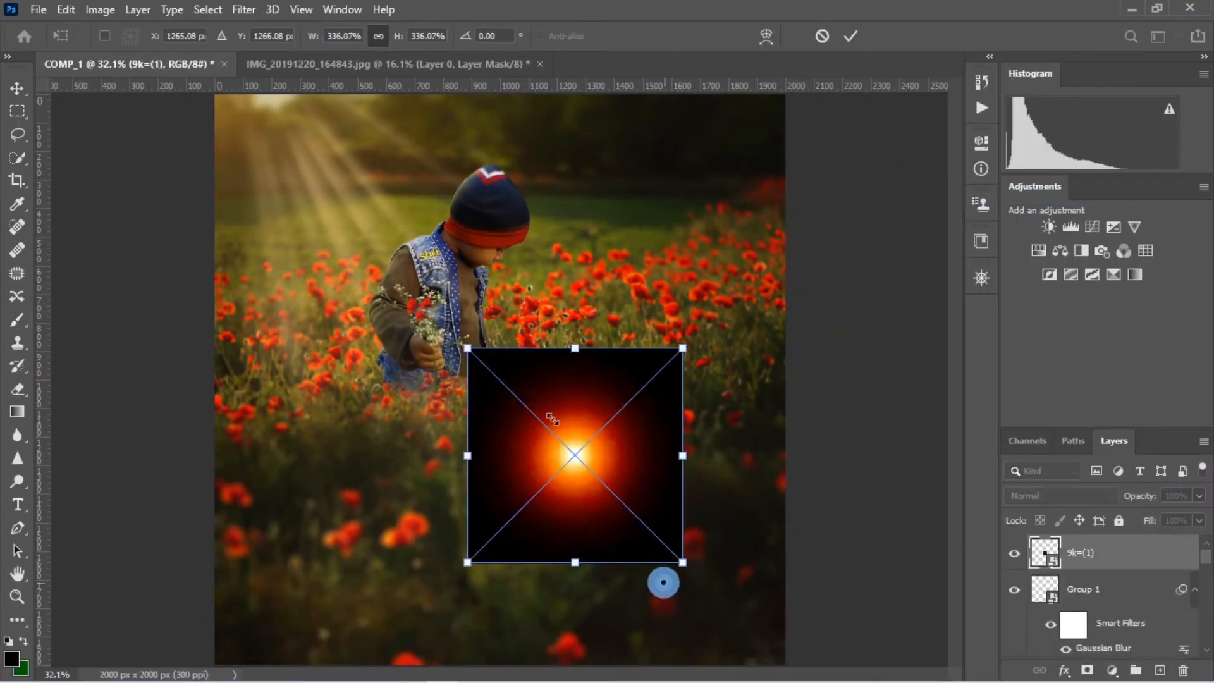
drag(468, 347, 195, 109)
drag(683, 563, 536, 416)
click(851, 36)
click(1061, 496)
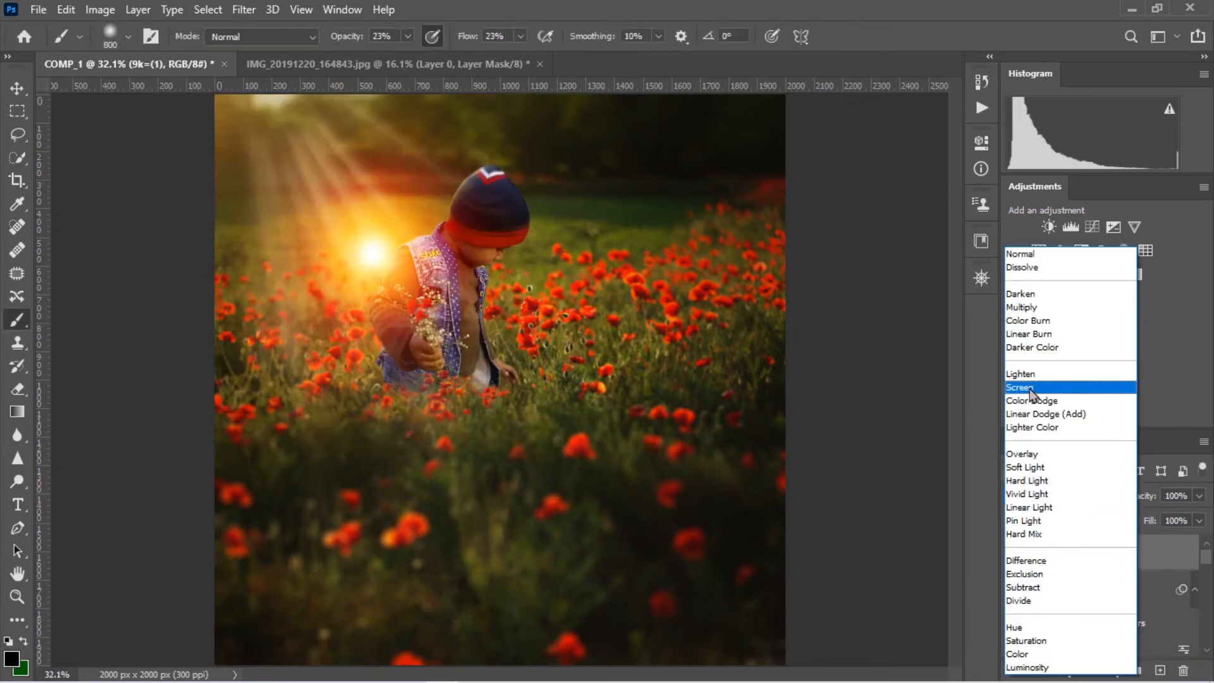
click(1020, 387)
Move the light flare to the image's upper-left corner, over the source of the sun rays
key(v)
drag(379, 254, 277, 99)
key(ctrl+minus)
key(ctrl+minus)
key(ctrl+minus)
drag(413, 280, 402, 264)
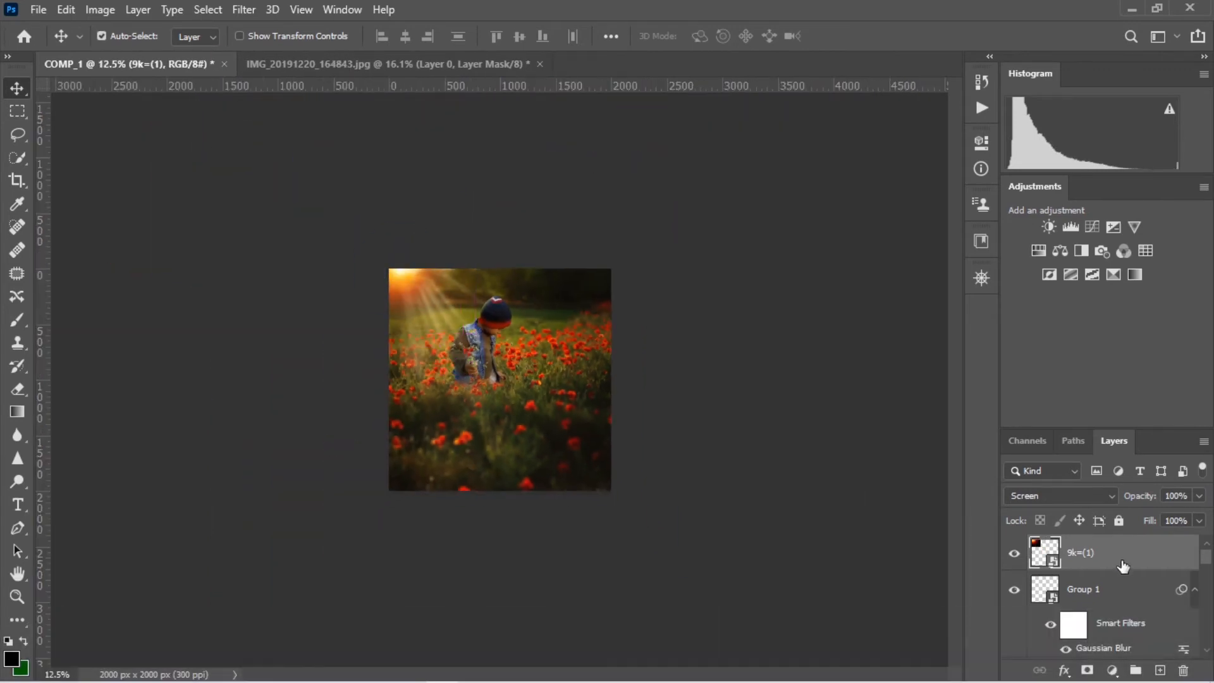
Enlarge the light flare further so its glow spreads across the upper-left part of the scene
key(ctrl+t)
drag(336, 203, 228, 98)
drag(464, 331, 562, 385)
drag(437, 290, 457, 296)
key(Return)
key(ctrl+0)
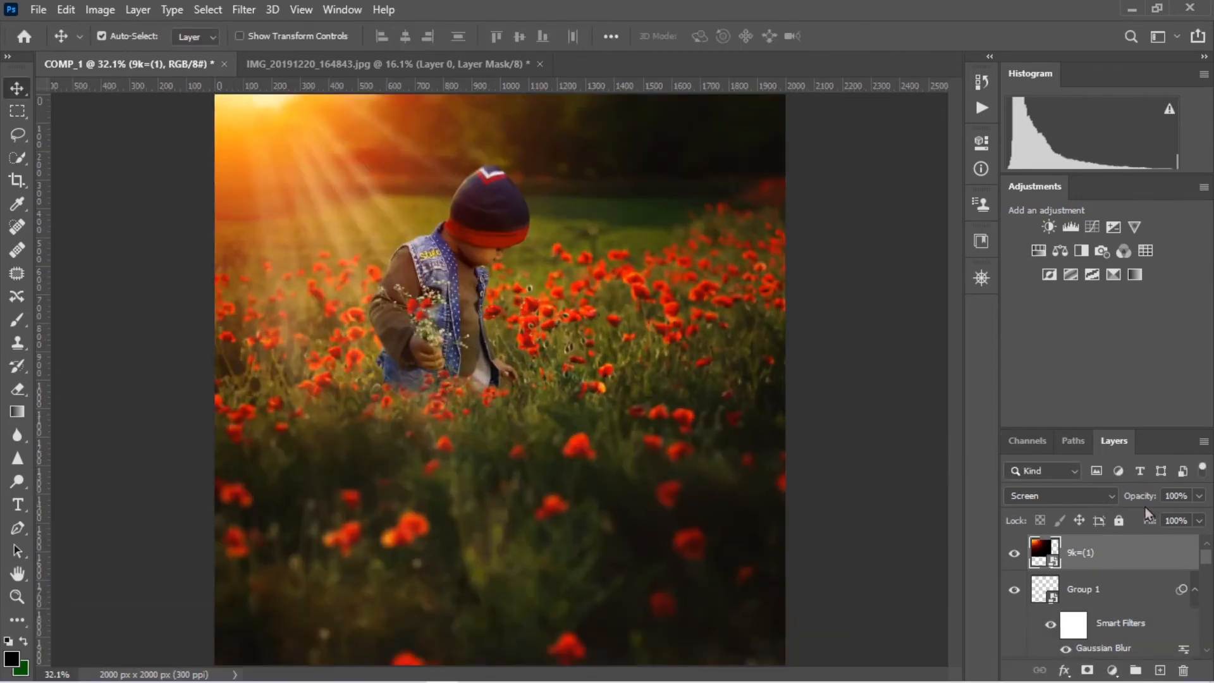
Reduce the fill of the 9k=(1) flare layer to 77%
click(1170, 542)
click(1199, 496)
drag(1184, 516, 1200, 517)
click(592, 384)
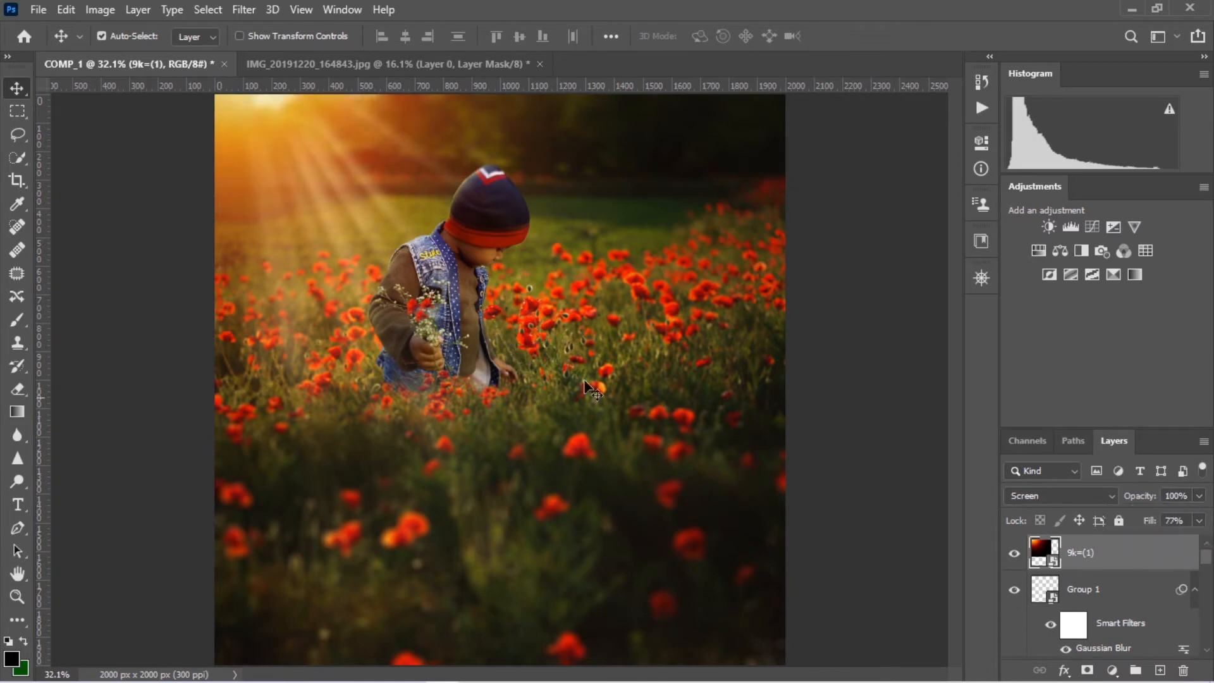
Open the pngegg butterfly image from the Downloads folder
click(38, 10)
click(64, 46)
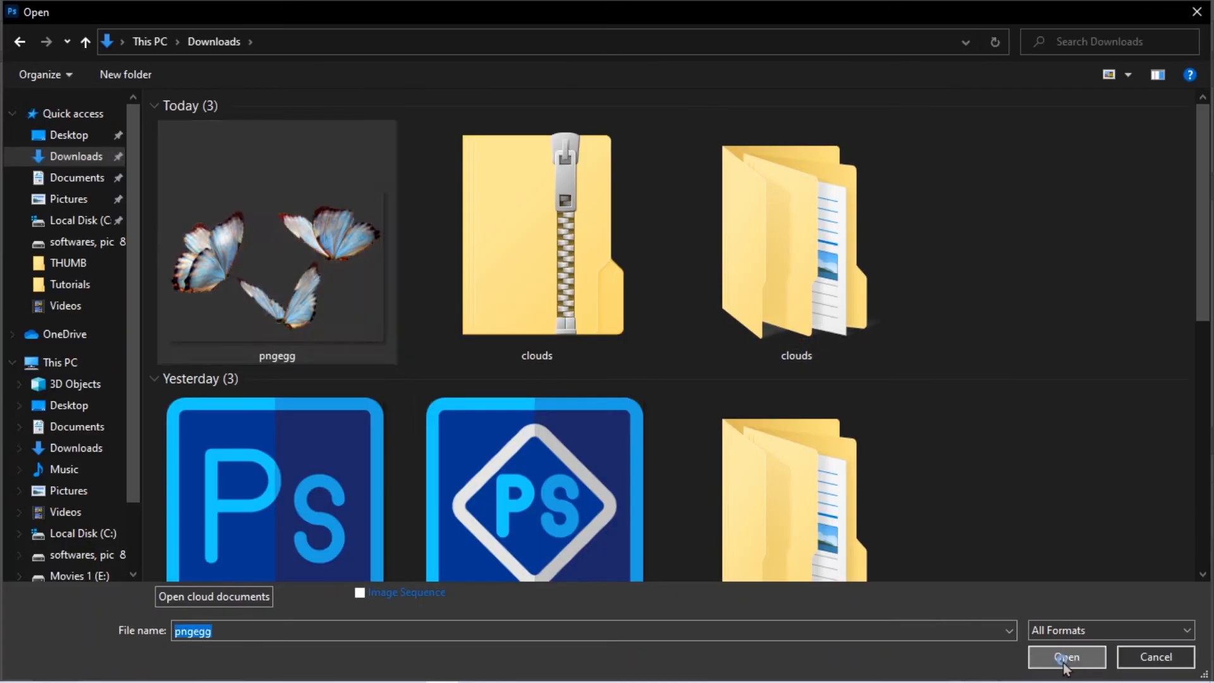
click(1065, 658)
Lasso the upper-right butterfly and bring it into COMP_1 as a smart object
click(17, 134)
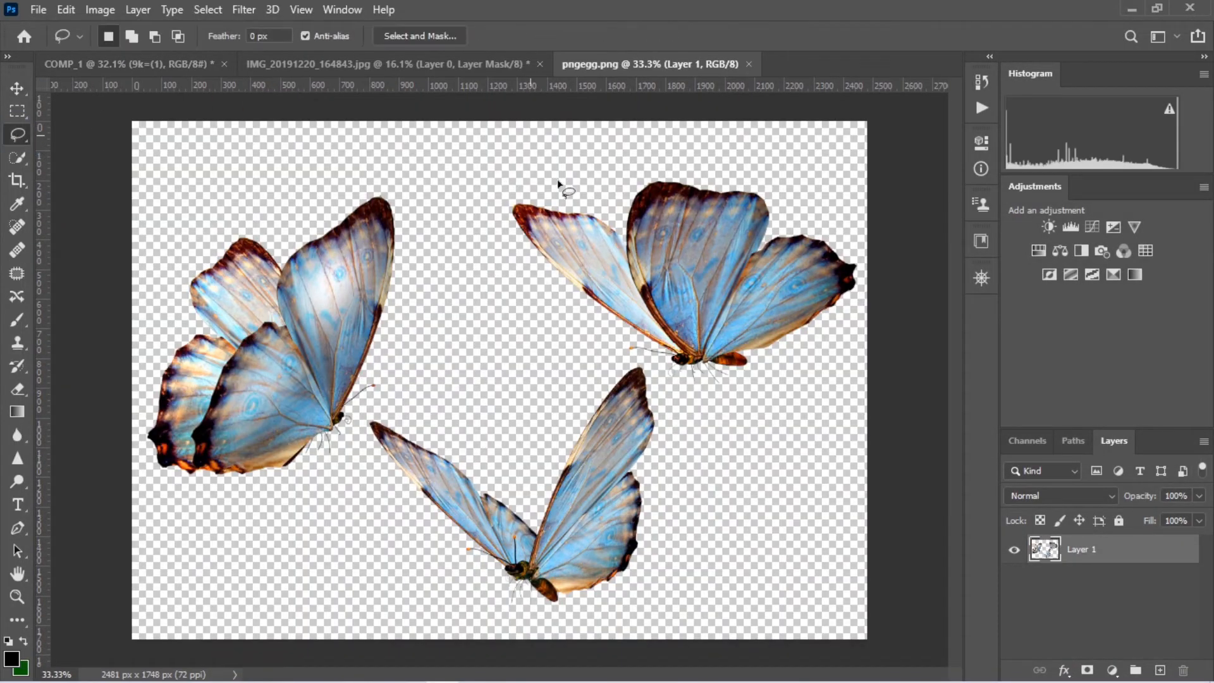
drag(888, 295, 539, 169)
key(v)
mouse_move(778, 284)
mouse_down()
mouse_move(438, 172)
mouse_move(621, 353)
mouse_up()
right_click(1128, 551)
click(1043, 341)
Add a Hue/Saturation adjustment clipped to the butterfly with hue -8, saturation +30 and lightness -3
click(1112, 670)
click(1088, 499)
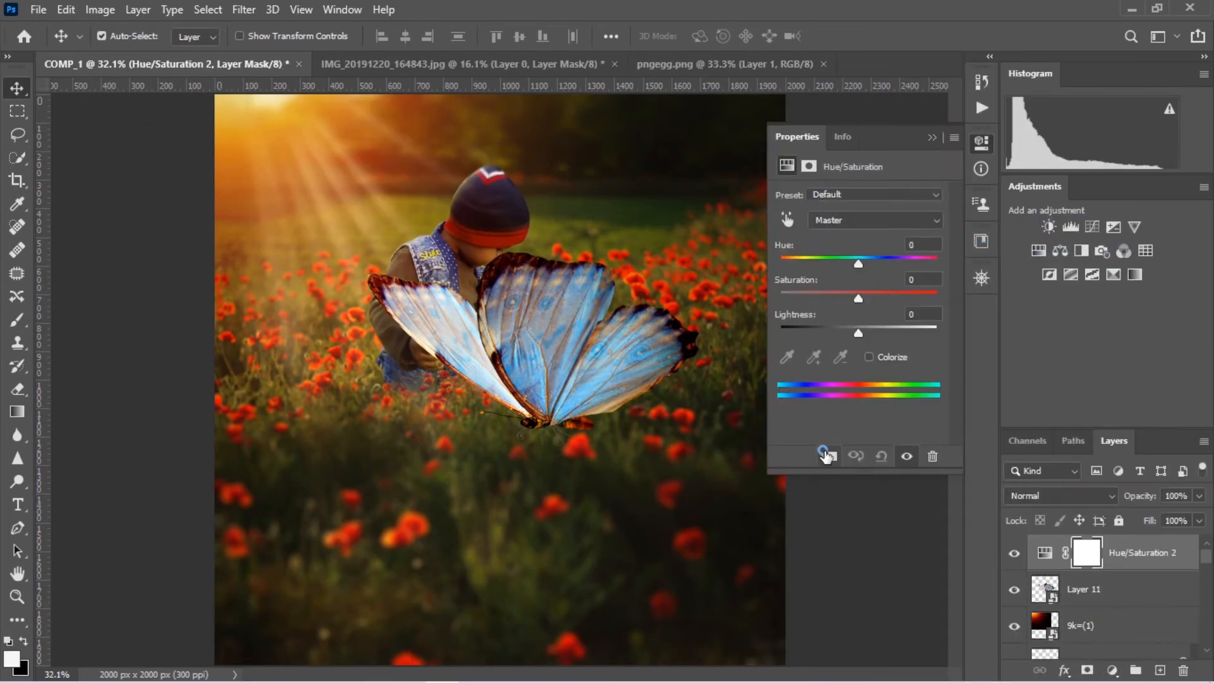
click(828, 456)
drag(858, 263, 782, 272)
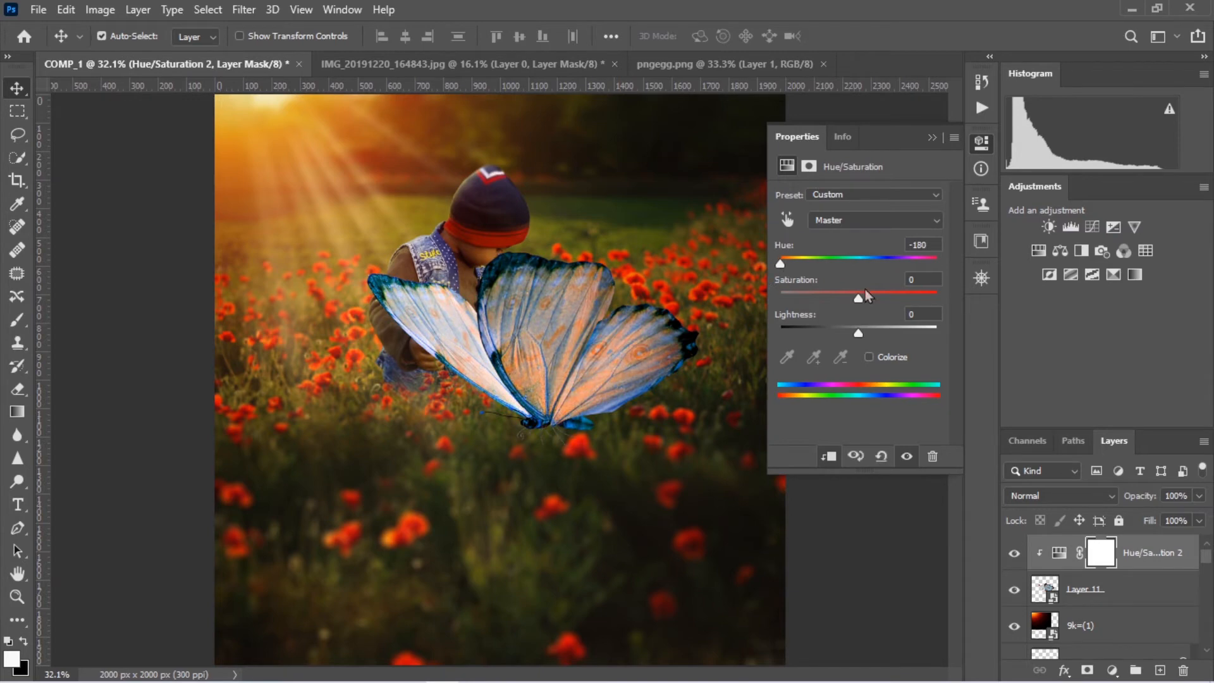
drag(886, 302, 882, 302)
mouse_move(859, 334)
mouse_down()
mouse_move(842, 334)
mouse_move(856, 334)
mouse_up()
drag(780, 265, 853, 286)
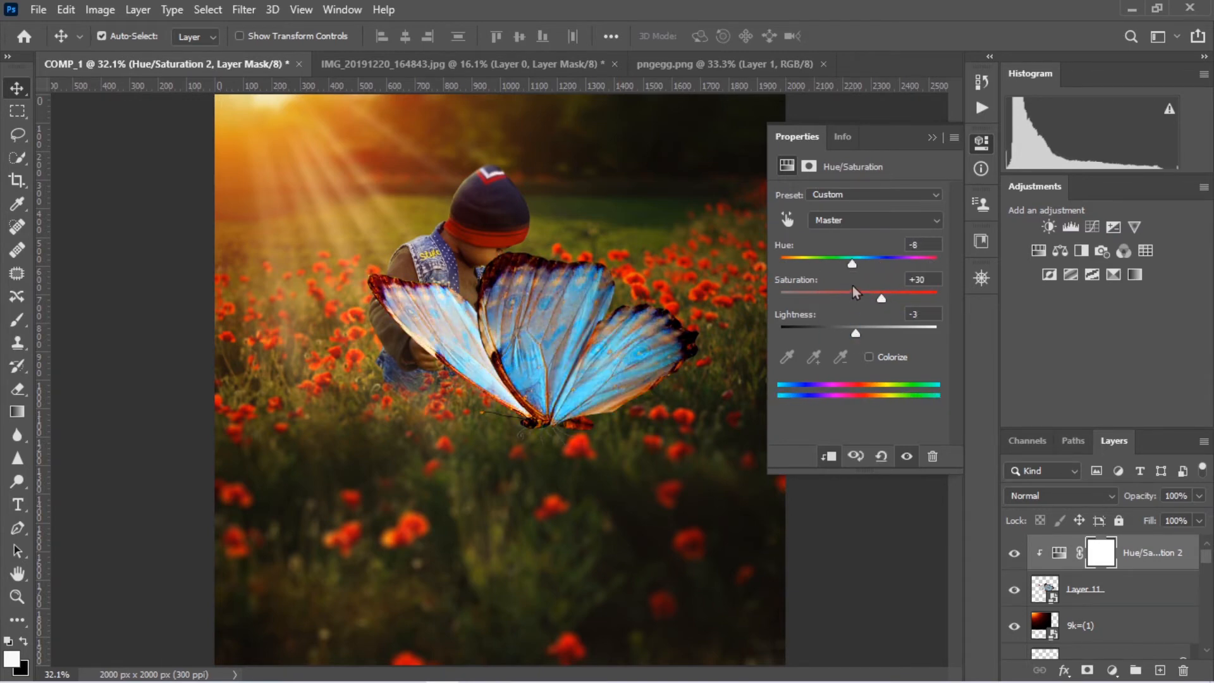
click(933, 138)
Scale the butterfly and its Hue/Saturation layer down together to a small size
key(ctrl+t)
key(Return)
click(1116, 589)
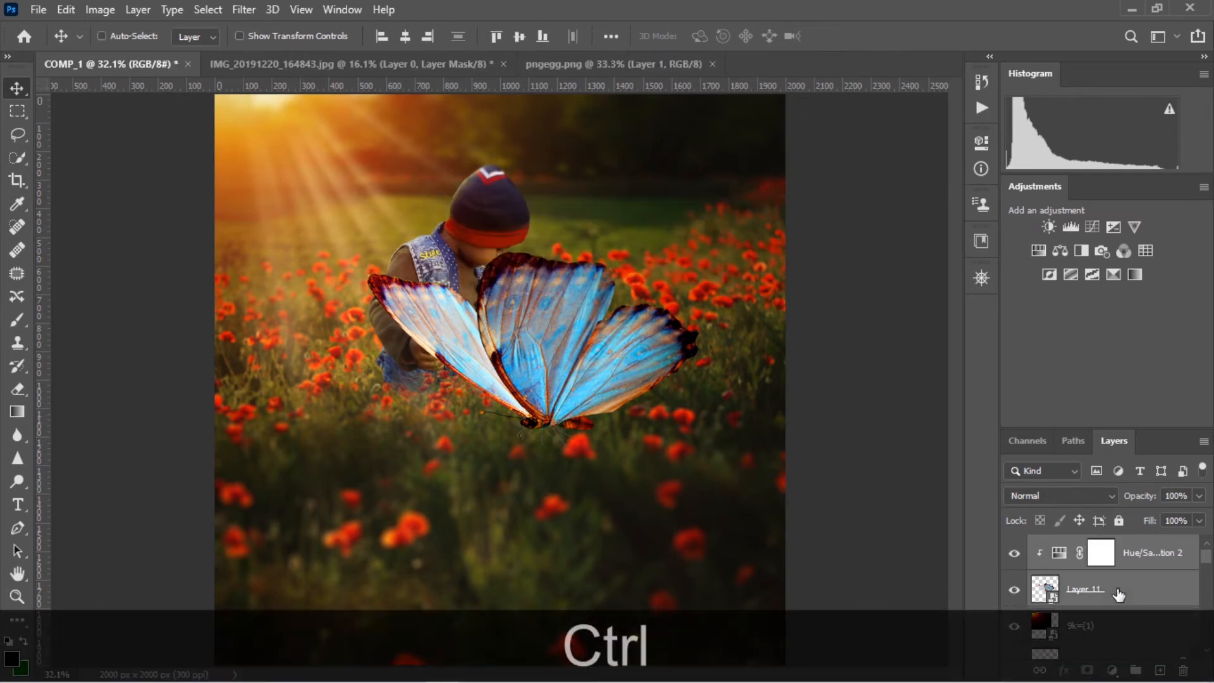
key(ctrl+t)
drag(698, 252, 615, 320)
key(Return)
Position the small butterfly among the poppies to the right of the boy
key(ctrl+KP_Add)
key(ctrl+KP_Add)
key(ctrl+KP_Add)
key(ctrl+KP_Add)
key(ctrl+KP_Add)
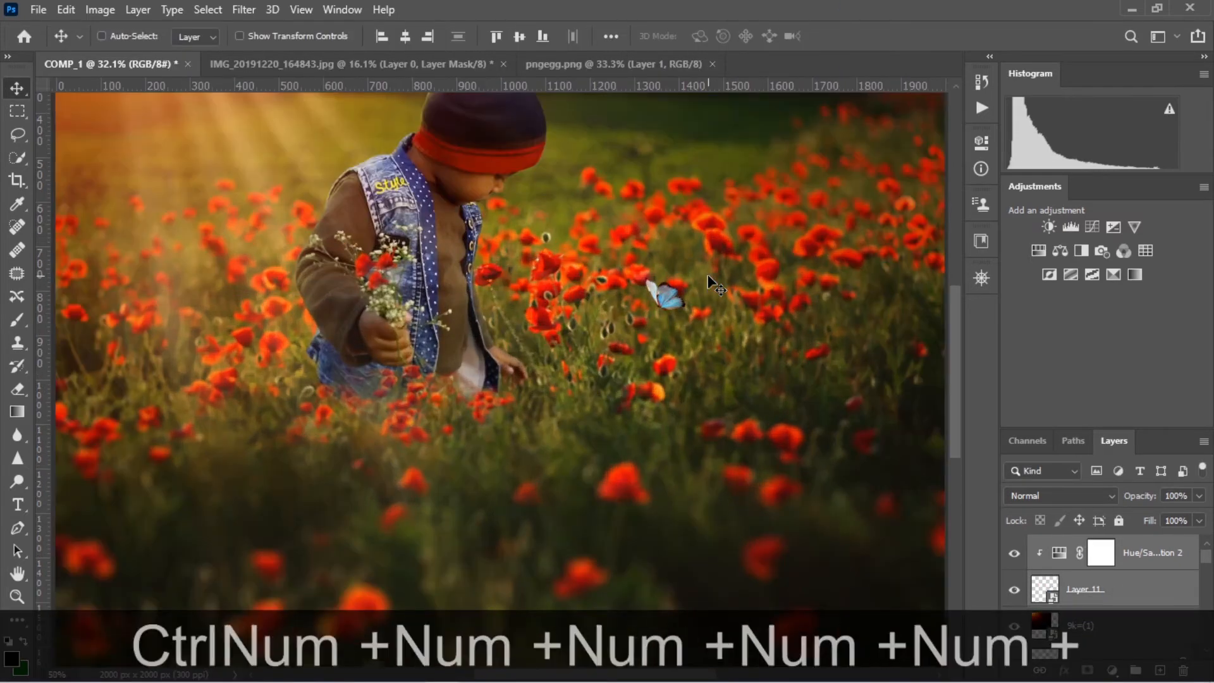
drag(739, 251, 230, 557)
drag(651, 368, 582, 396)
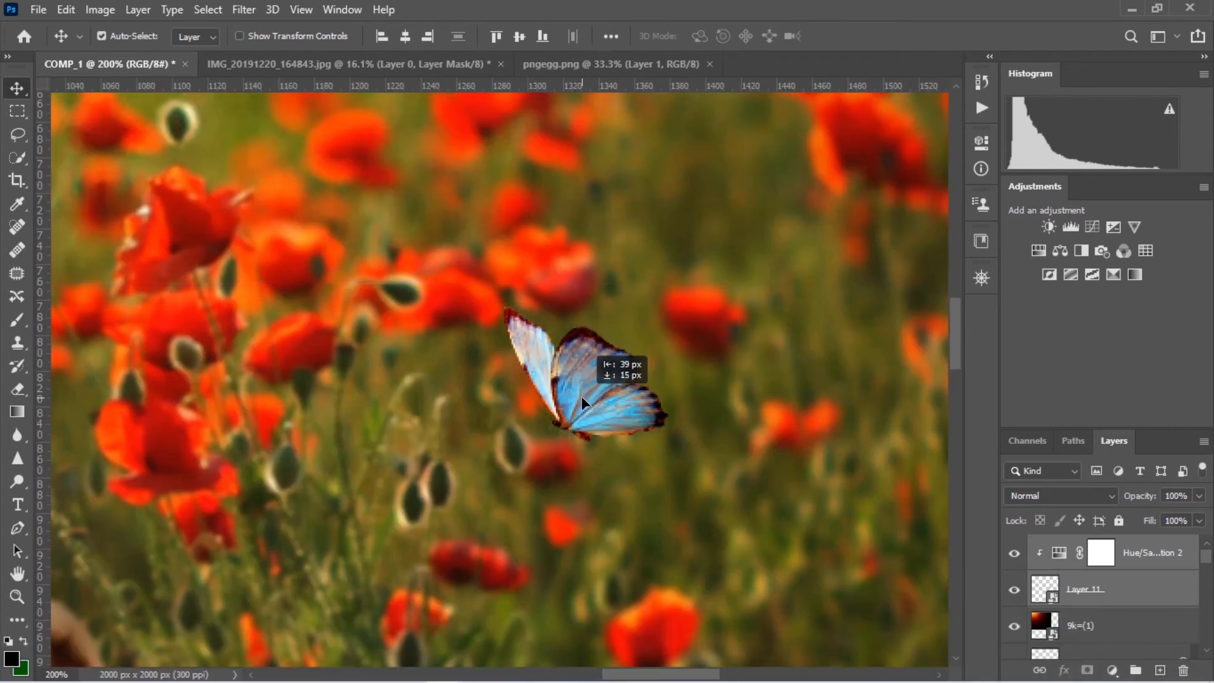
Apply a Field Blur of 3 px to the Layer 11 butterfly
click(1136, 589)
click(244, 10)
mouse_move(437, 227)
click(495, 243)
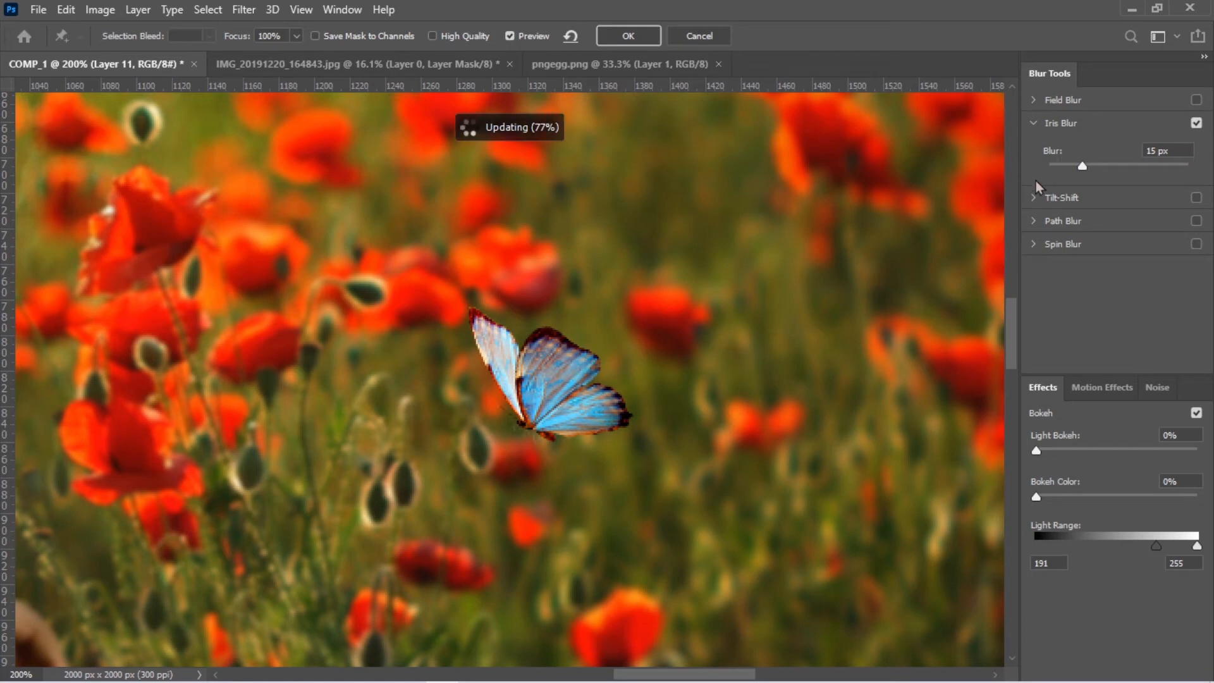
key(ctrl+0)
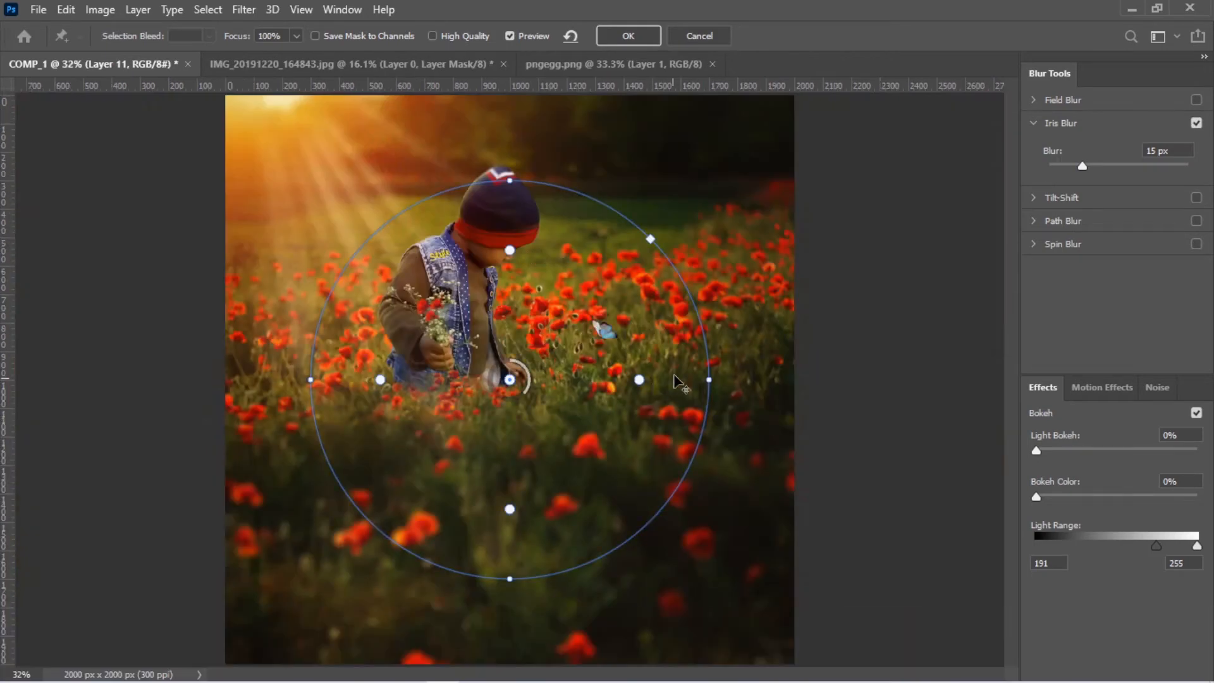
click(1041, 105)
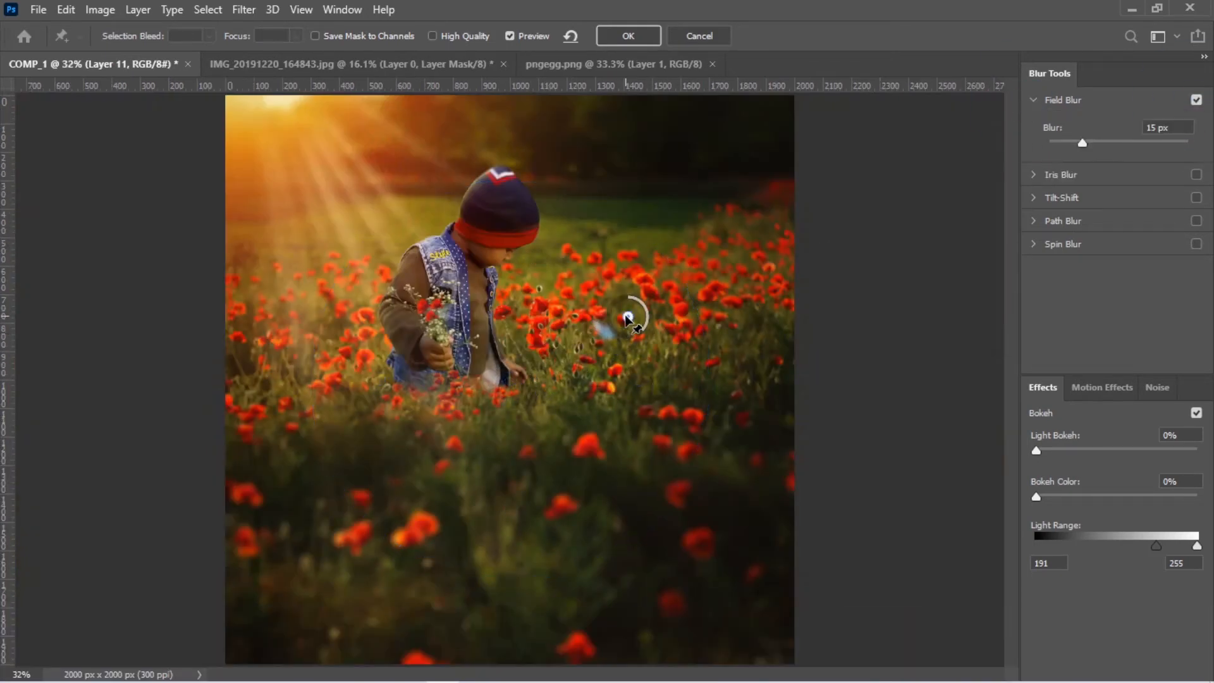
key(ctrl+KP_Add)
key(ctrl+KP_Add)
key(ctrl+KP_Add)
key(ctrl+KP_Add)
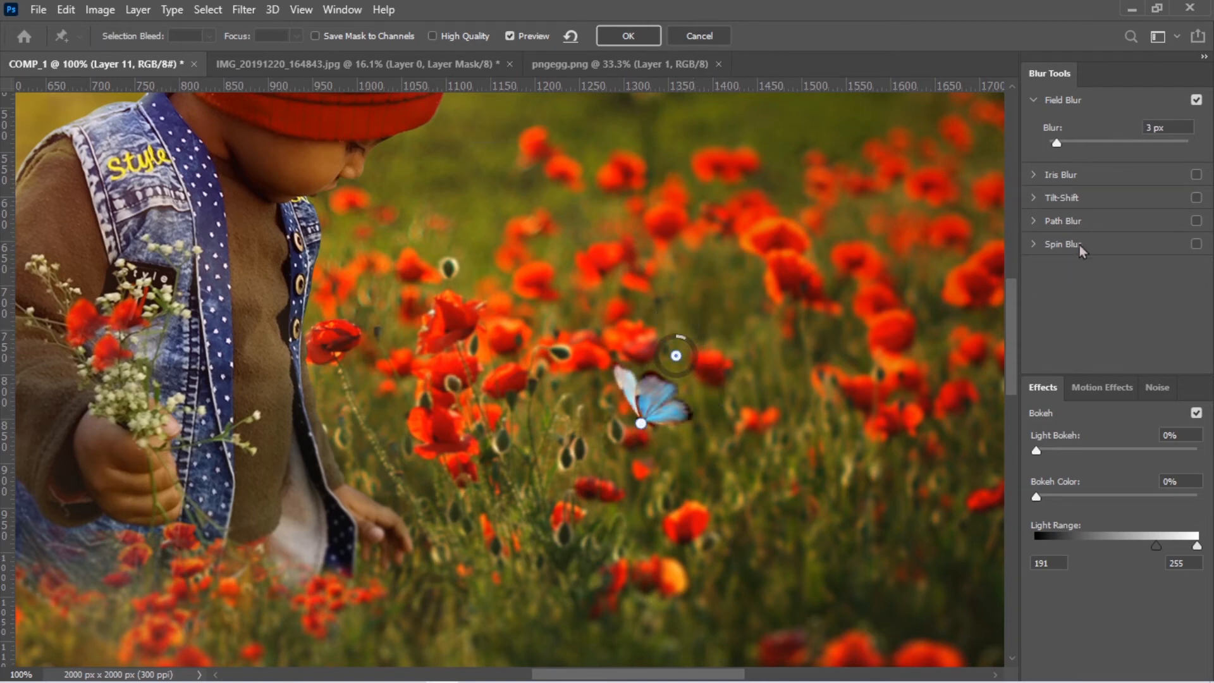
key(Return)
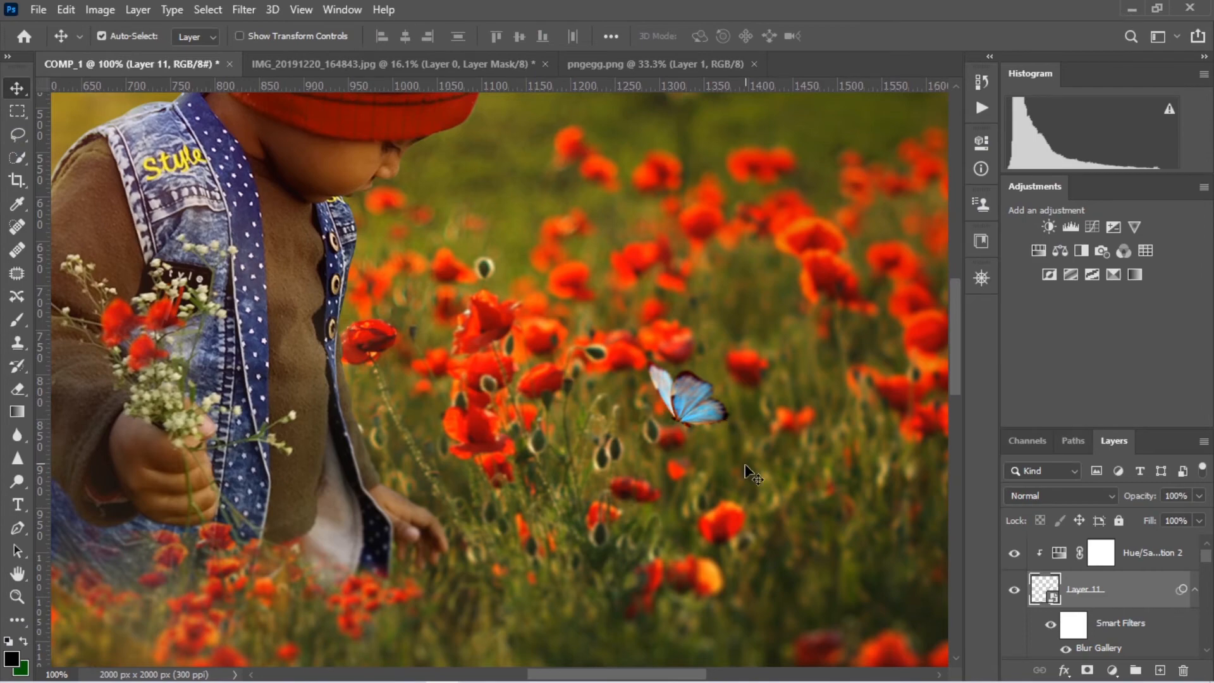
key(ctrl+0)
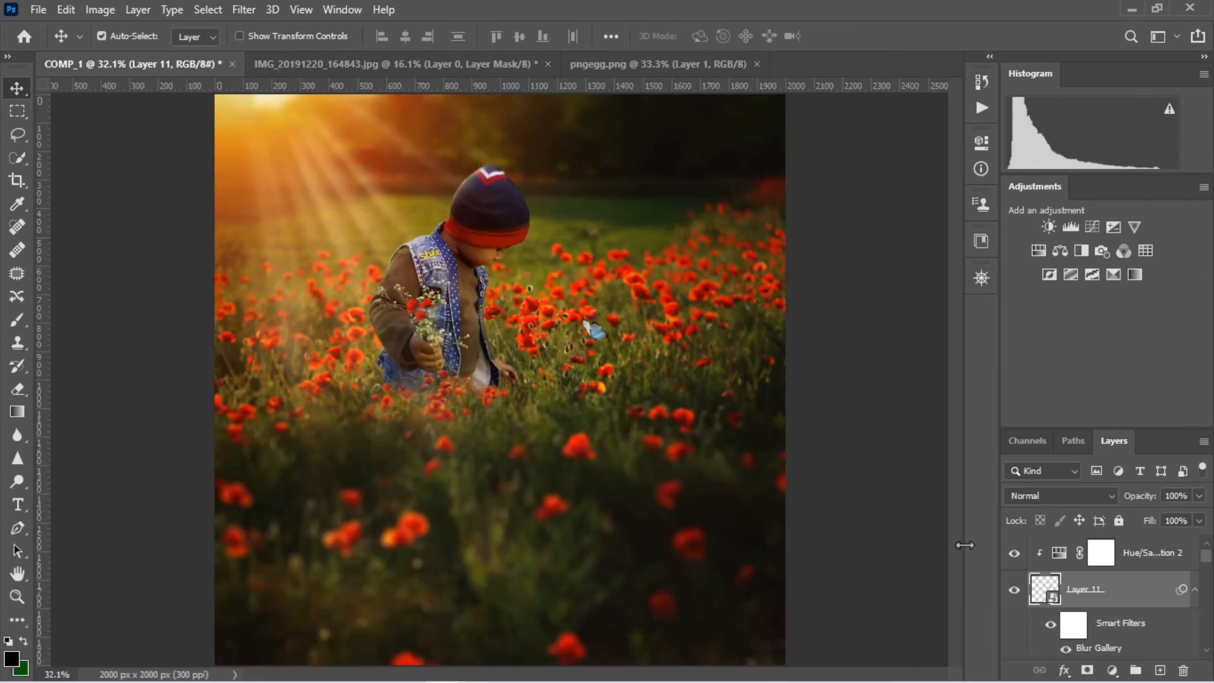
Lasso the left butterfly in pngegg.png and bring it into COMP_1 above the Hue/Saturation 2 layer
click(400, 63)
click(652, 63)
click(21, 134)
drag(230, 176, 315, 489)
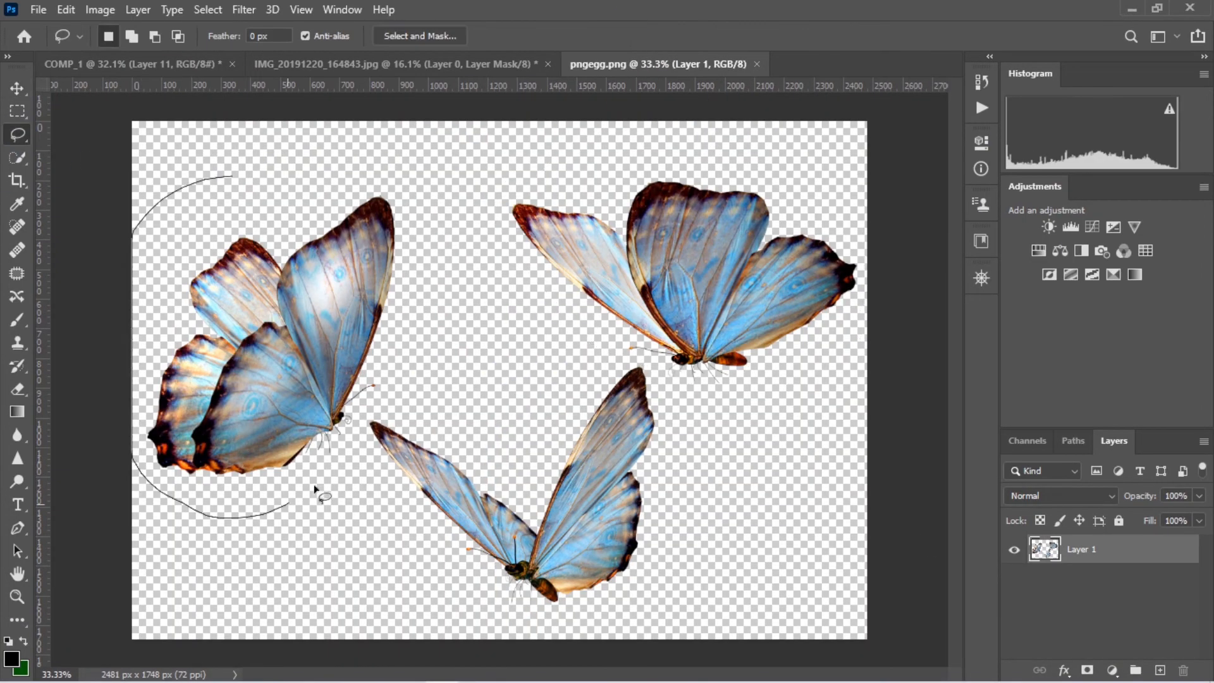
click(17, 89)
mouse_move(341, 315)
mouse_down()
mouse_move(183, 113)
mouse_move(352, 343)
mouse_move(496, 470)
mouse_up()
drag(1122, 583, 1124, 540)
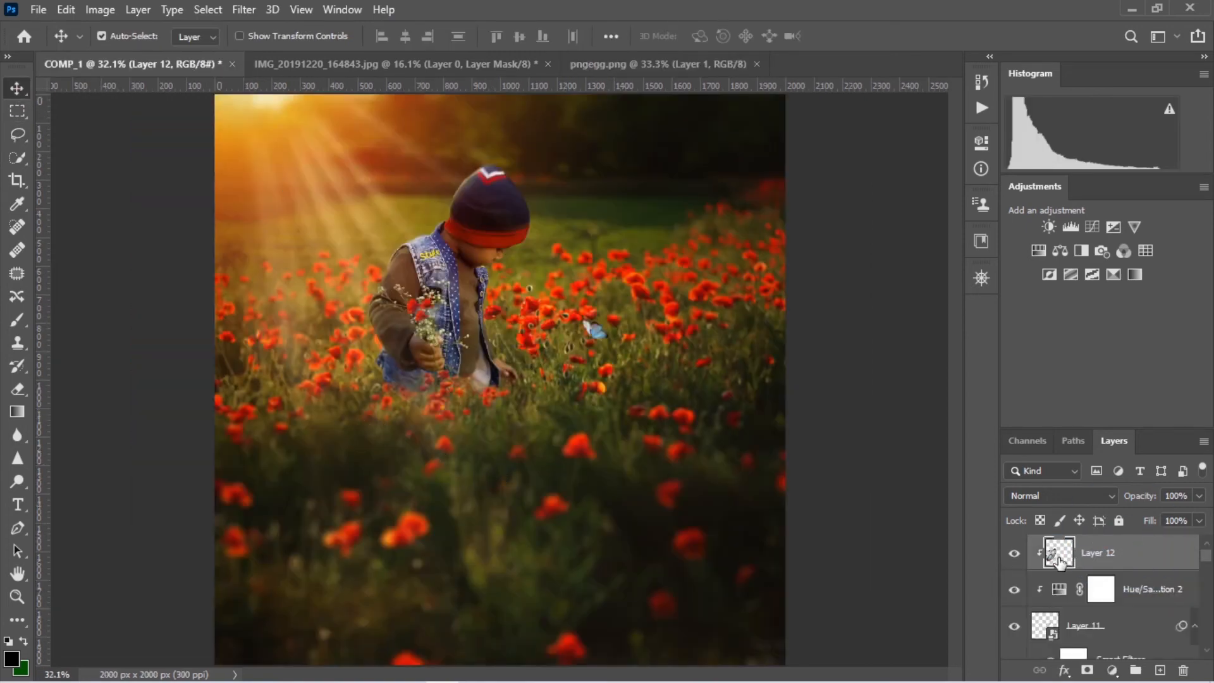
Release the Layer 12 butterfly from its clipping mask, place it in the image's lower-left corner and convert it to a smart object
alt+click(1064, 570)
drag(338, 442, 329, 534)
right_click(1116, 554)
click(987, 244)
Scale the Layer 12 butterfly down to a small size beside the lower-left poppies and clip a copy of Hue/Saturation 2 to it
key(ctrl+t)
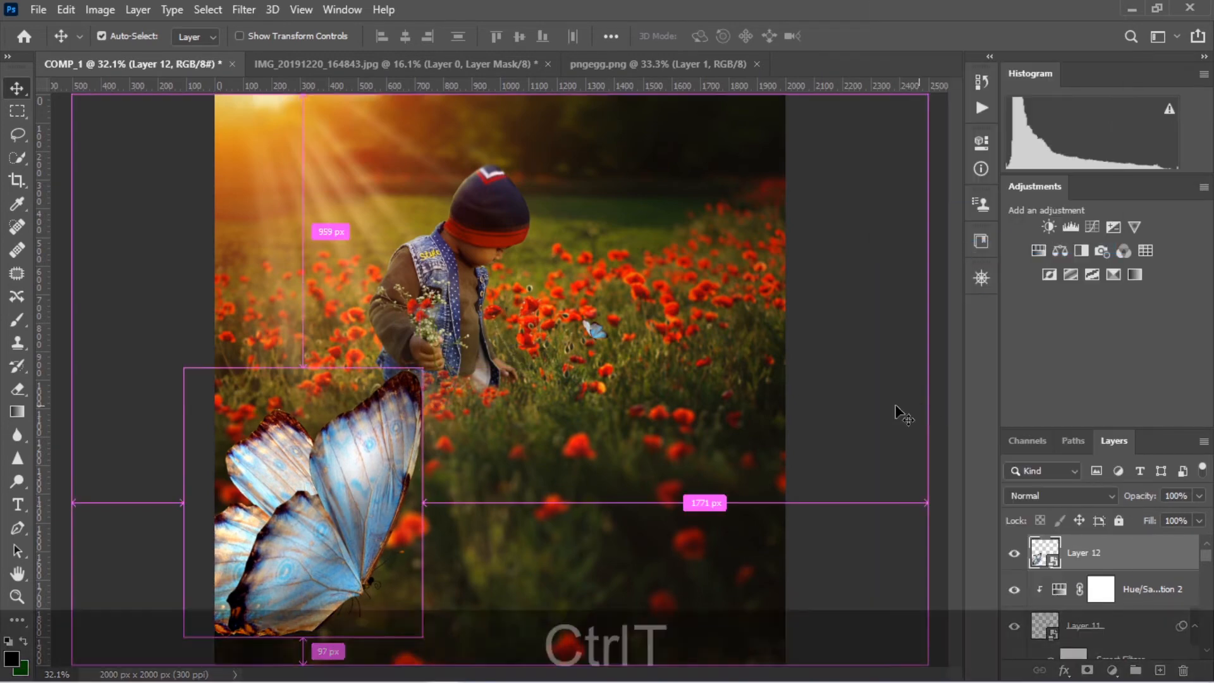
drag(420, 366, 320, 488)
drag(255, 532, 313, 473)
mouse_move(355, 544)
mouse_down()
mouse_move(369, 523)
mouse_move(354, 528)
mouse_up()
click(851, 37)
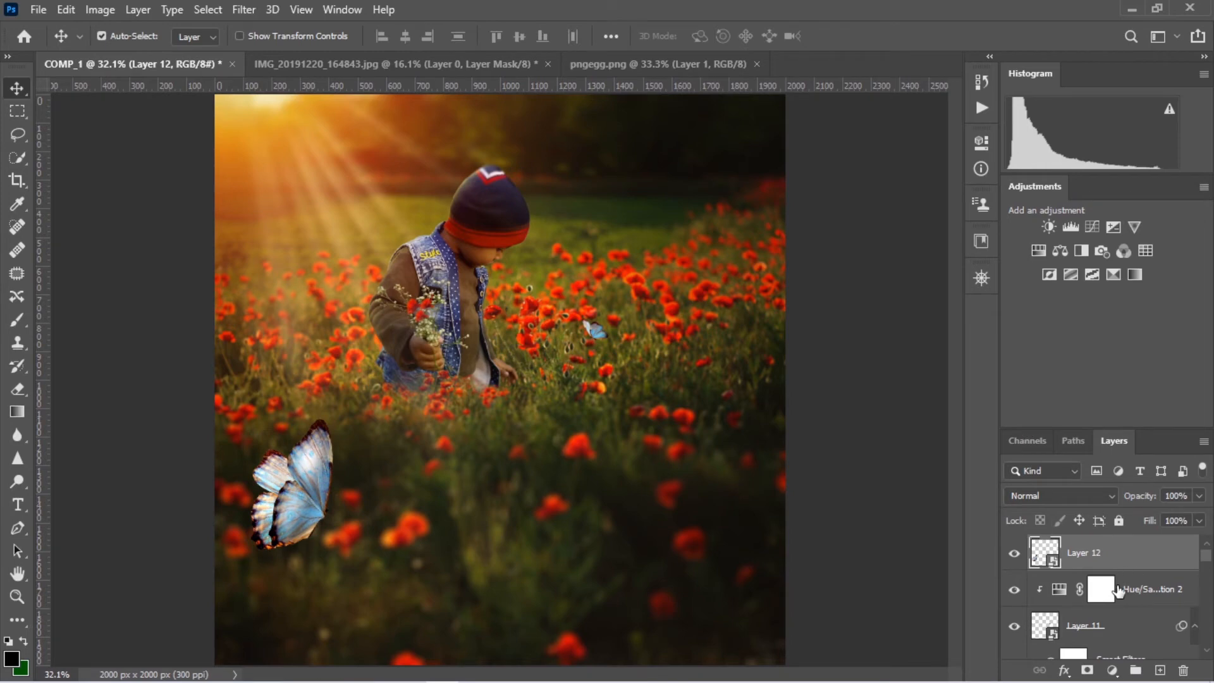
drag(1119, 590, 1113, 539)
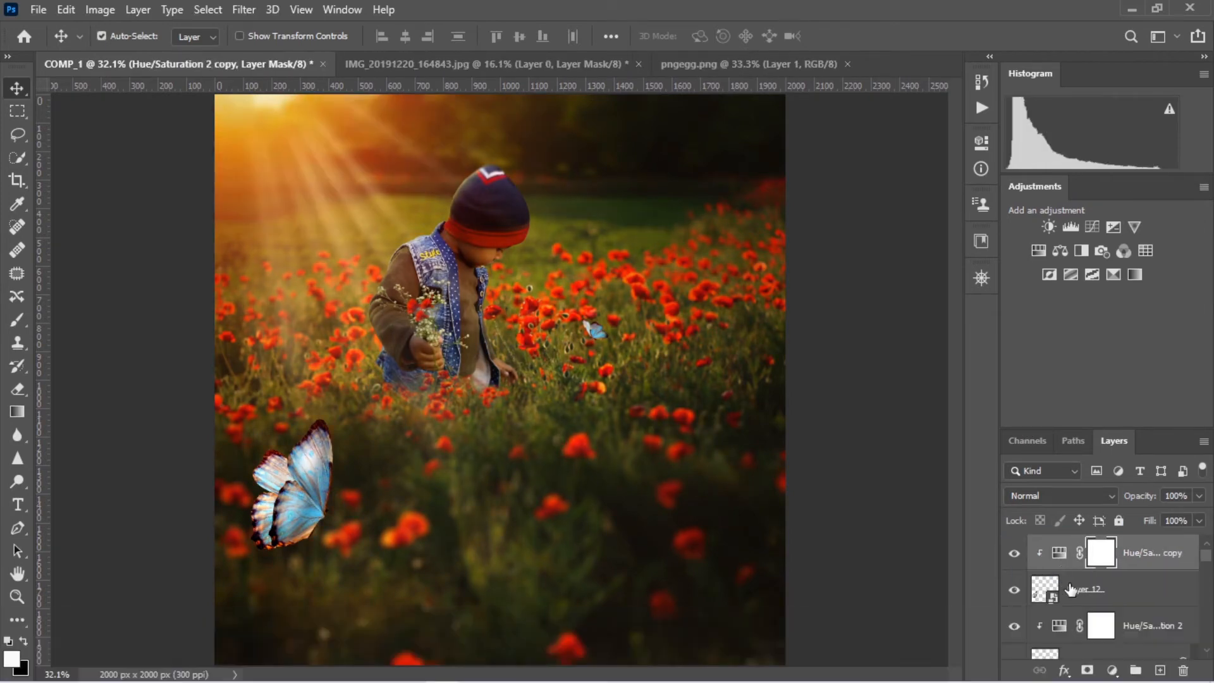
Apply a Gaussian Blur with a 4.0 px radius to the Layer 12 butterfly
click(1134, 582)
click(244, 9)
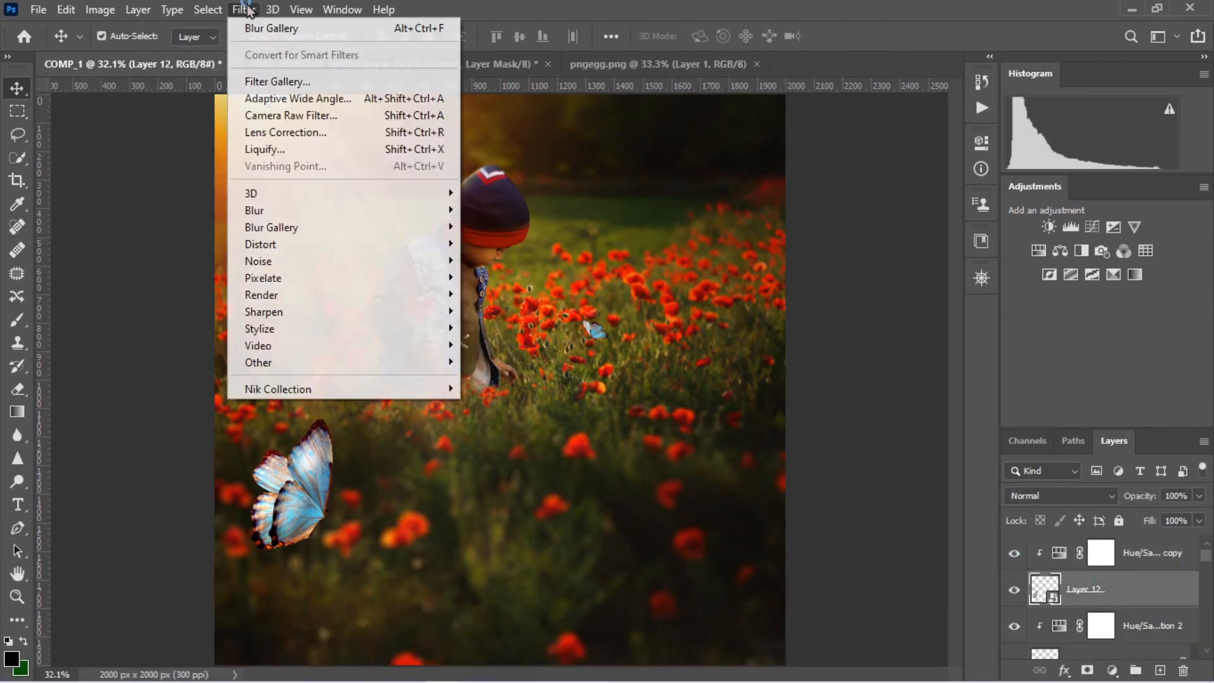
mouse_move(266, 209)
click(497, 277)
drag(539, 388, 525, 384)
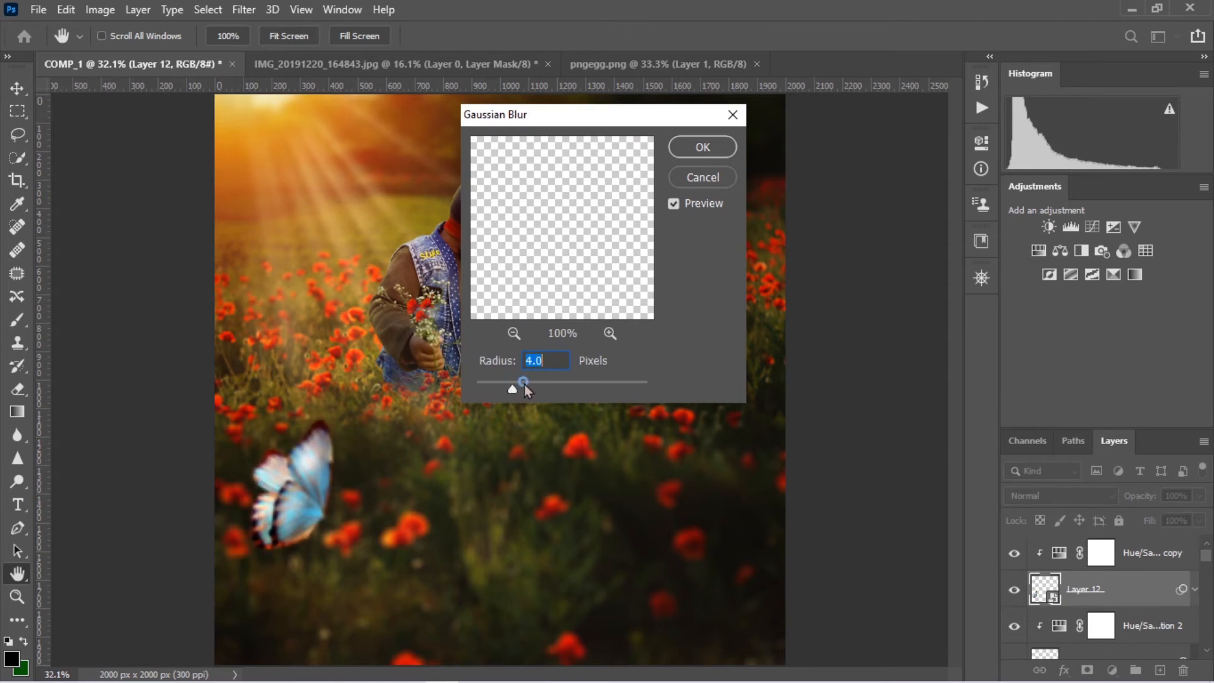
click(703, 147)
Move the Layer 12 butterfly down into the image's lower-left corner and rotate it
drag(257, 506, 259, 567)
key(ctrl+t)
key(Return)
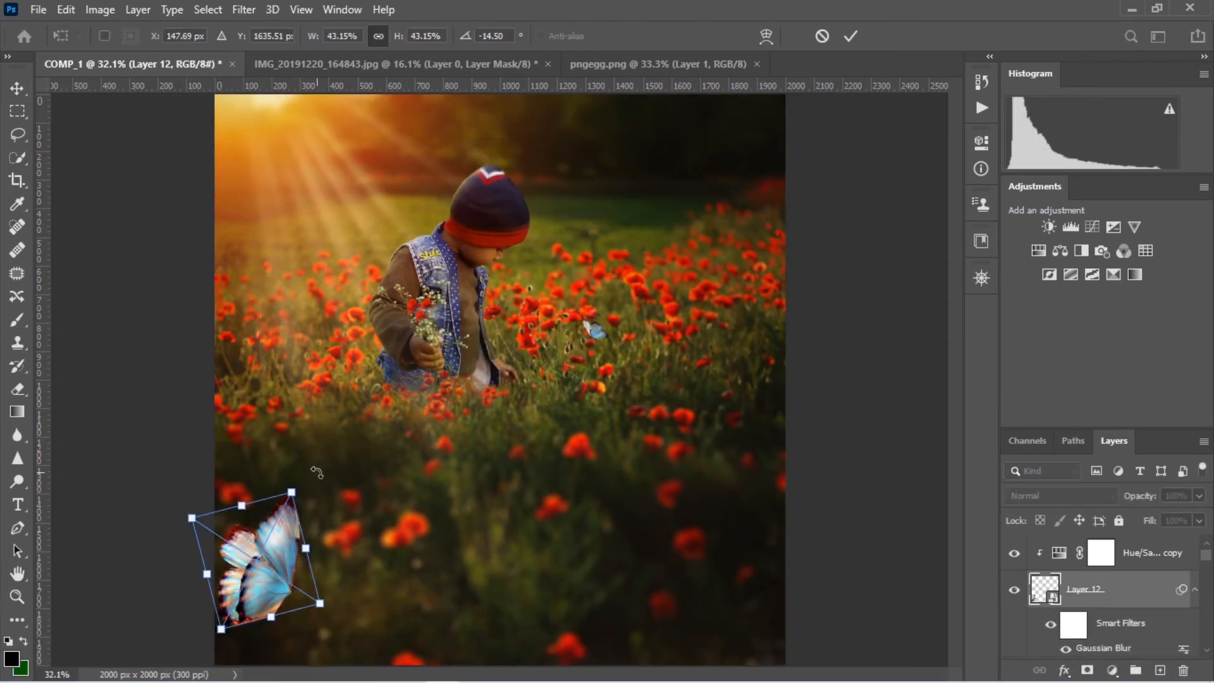
drag(317, 474, 286, 450)
click(851, 36)
Lasso the lower middle butterfly in pngegg.png and bring it into COMP_1 above the Hue/Saturation 2 copy layer
click(499, 67)
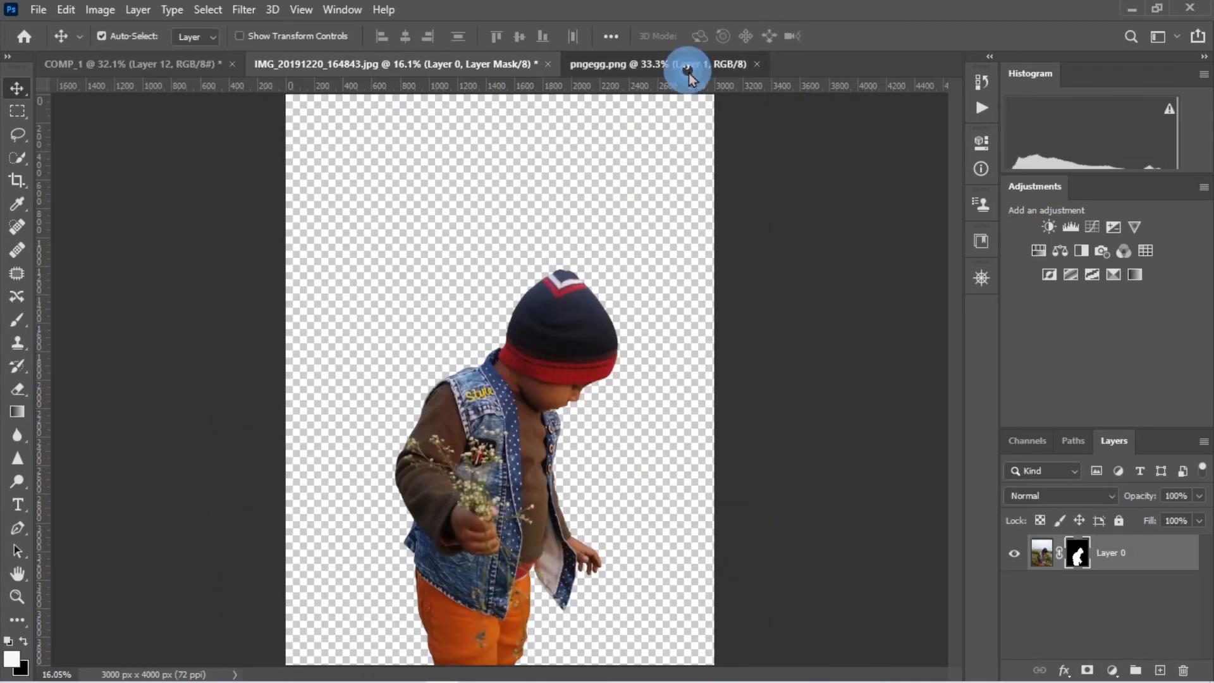
click(686, 70)
key(l)
drag(444, 611, 372, 440)
drag(677, 438, 445, 614)
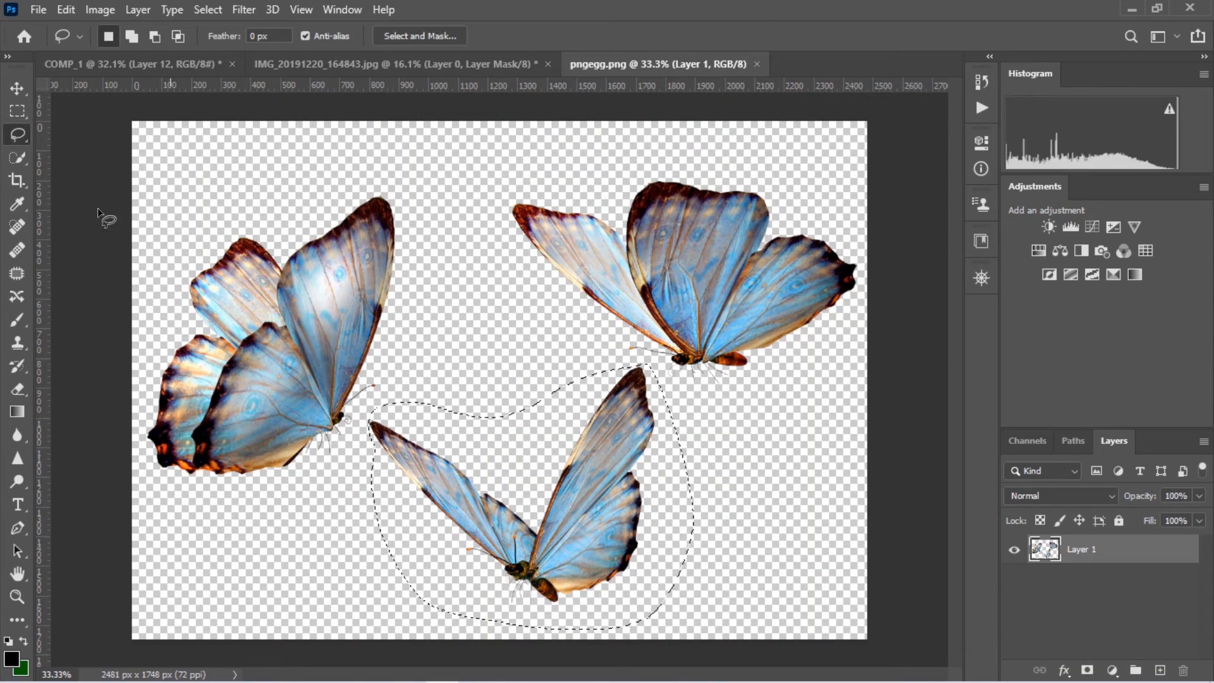
click(17, 88)
mouse_move(599, 539)
mouse_down()
mouse_move(288, 256)
mouse_move(234, 111)
mouse_move(674, 431)
mouse_up()
drag(1114, 589, 1113, 551)
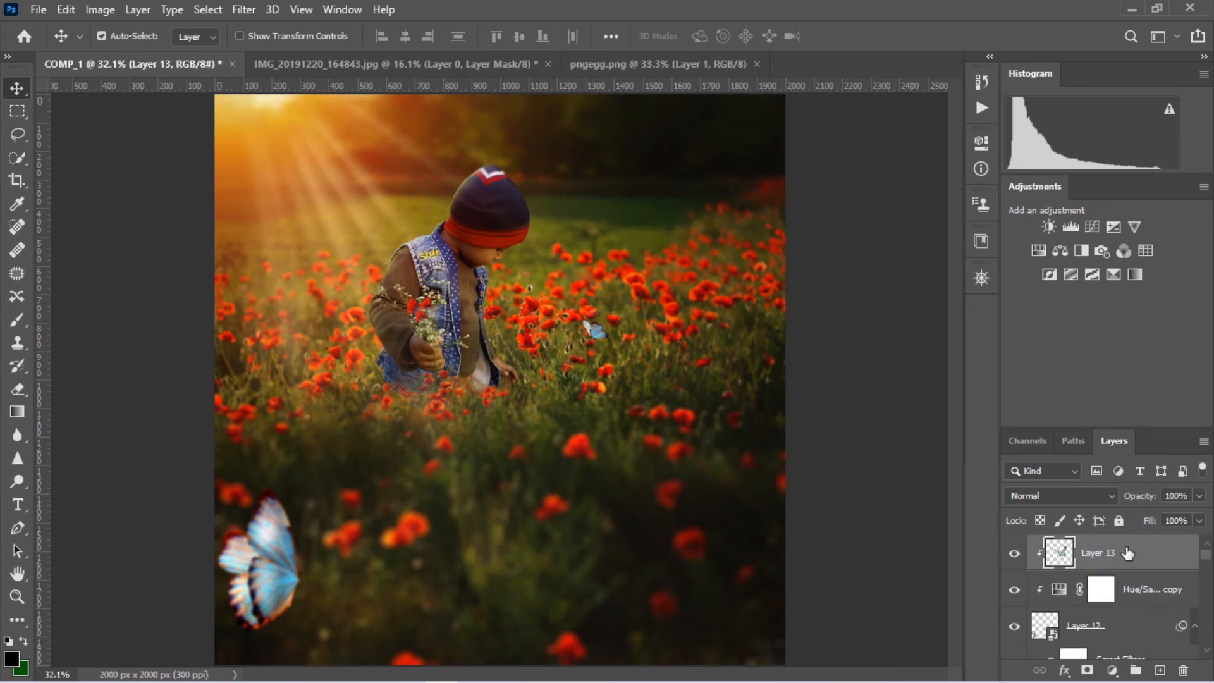
Release Layer 13 from its clipping mask as a smart object and clip a duplicate of Hue/Saturation 2 copy to it
alt+click(1075, 570)
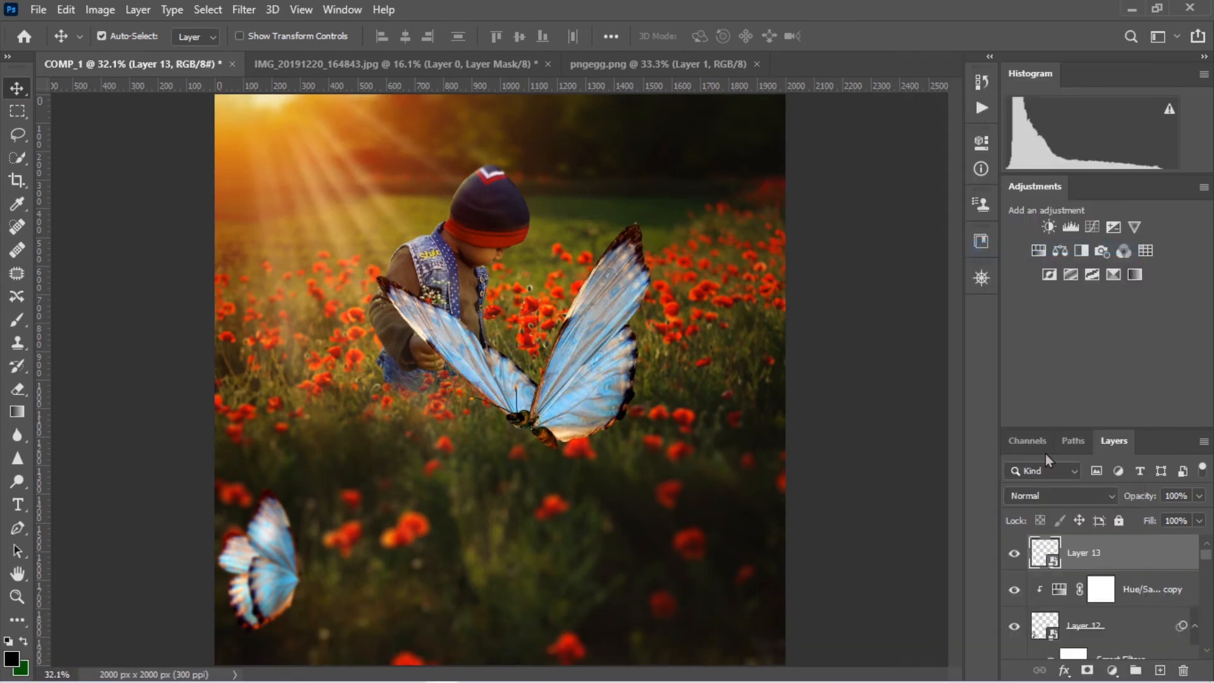
click(1145, 589)
key(ctrl+j)
drag(1116, 589, 1116, 555)
key(ctrl+alt+g)
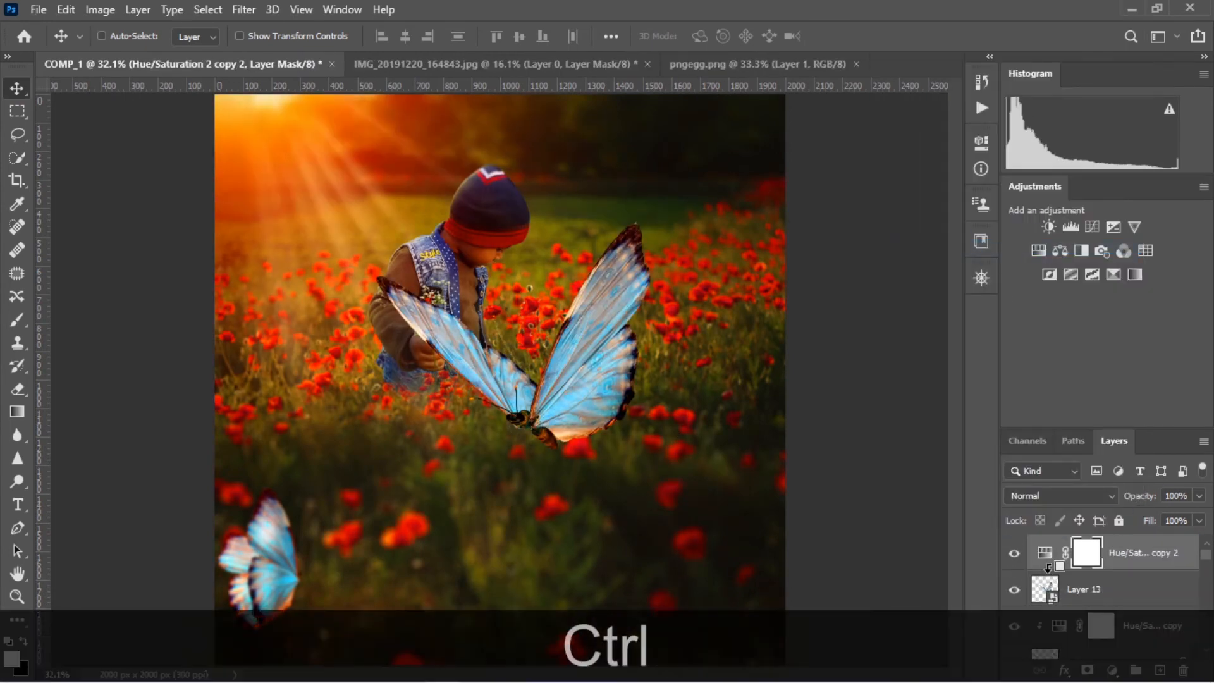
Scale the Layer 13 butterfly to about 49% and move it to the image's lower-right edge
click(1132, 586)
key(ctrl+t)
drag(633, 244, 512, 343)
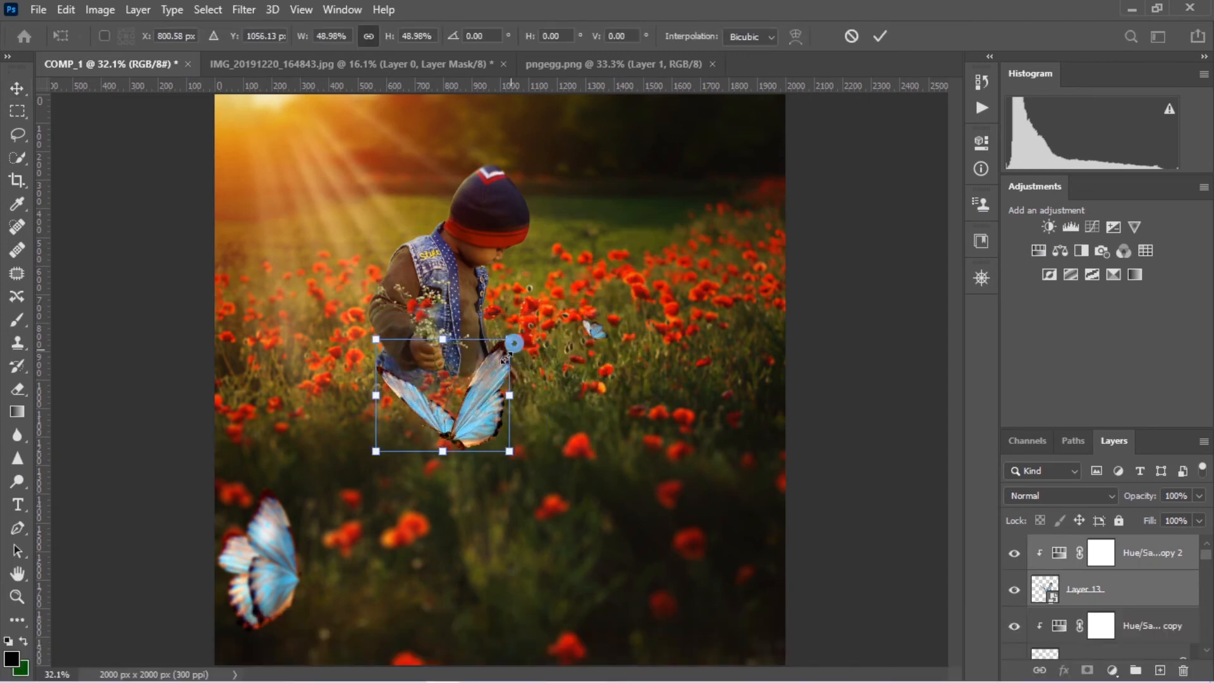
drag(486, 420, 793, 500)
Distort the Layer 13 butterfly by its corners so it tilts, grows larger and extends past the image's right edge
drag(684, 420, 710, 377)
drag(784, 551, 765, 554)
drag(817, 420, 862, 412)
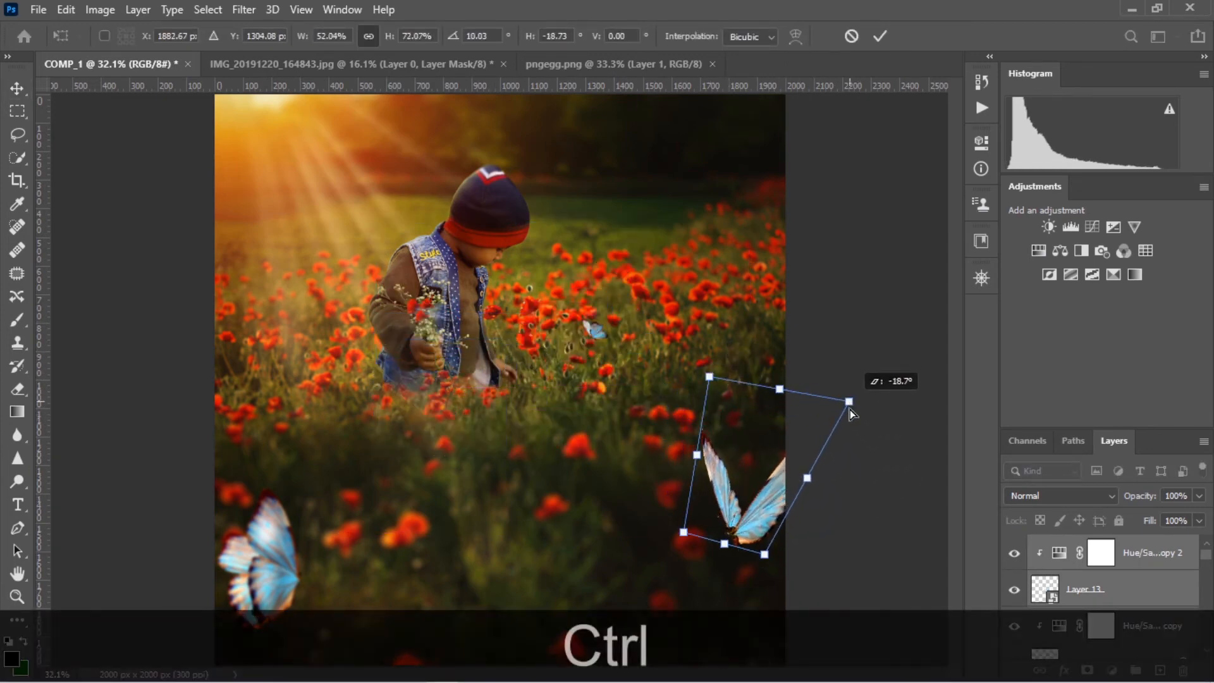
drag(767, 556, 791, 552)
drag(685, 533, 655, 537)
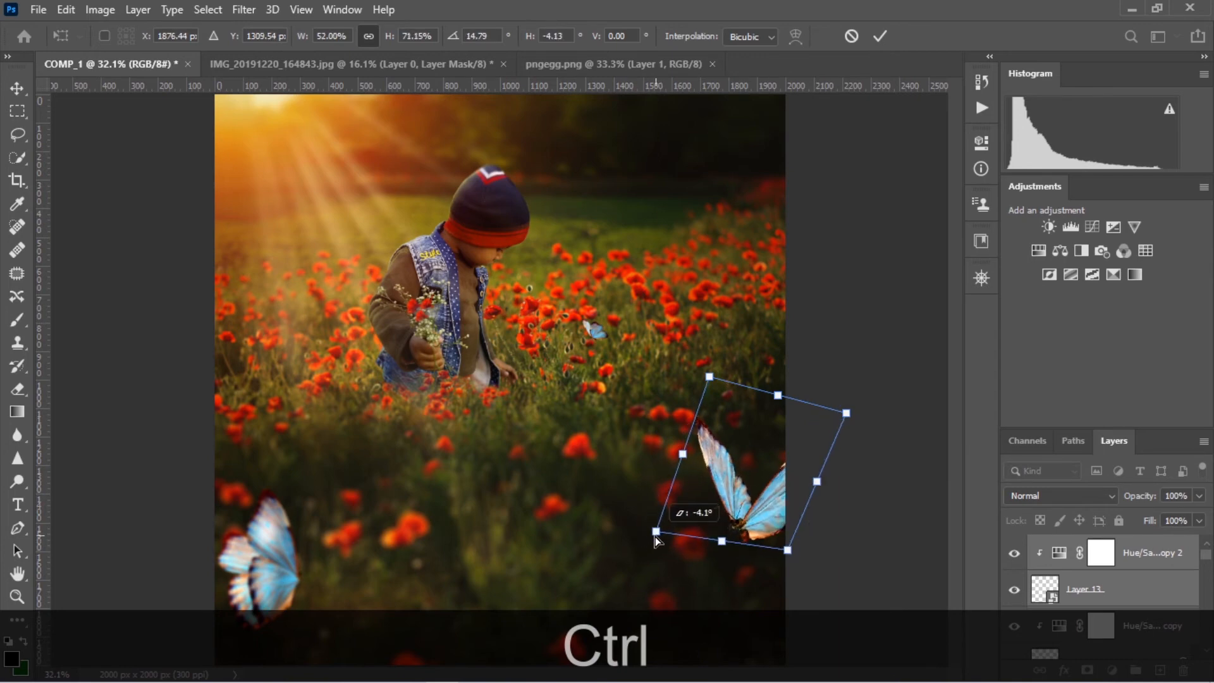
drag(711, 378, 668, 314)
drag(766, 520, 769, 545)
key(Return)
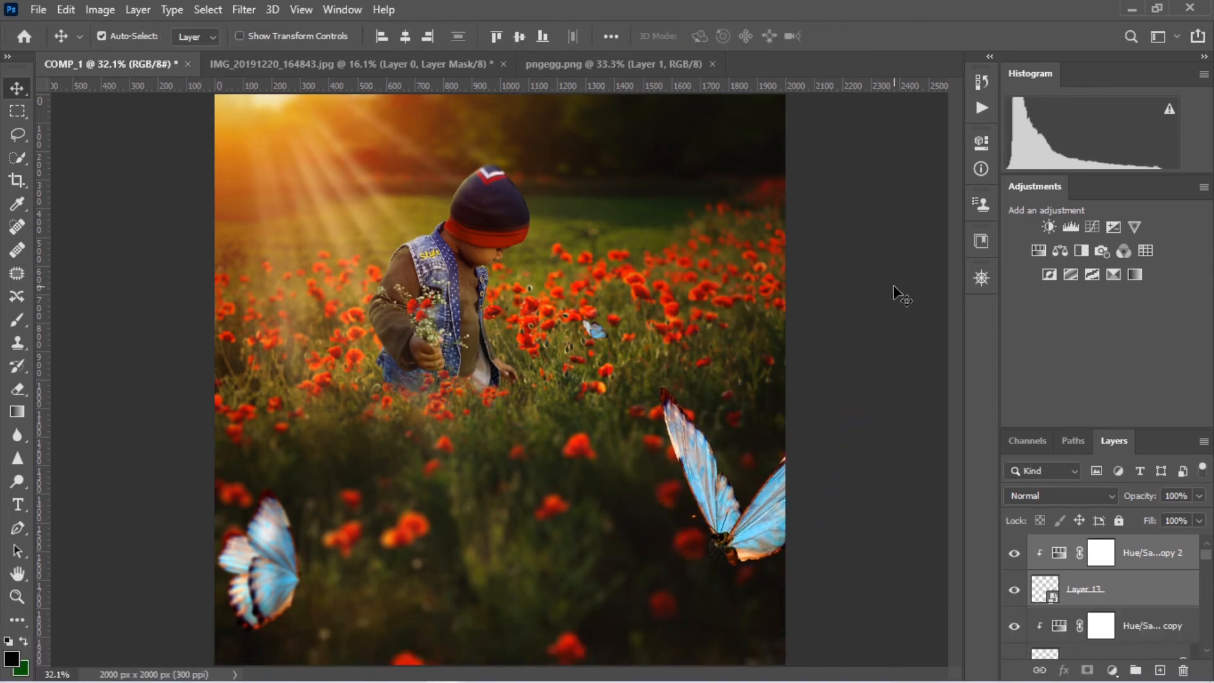
Apply a Gaussian Blur to the Layer 13 butterfly to put it out of focus in the foreground
click(244, 9)
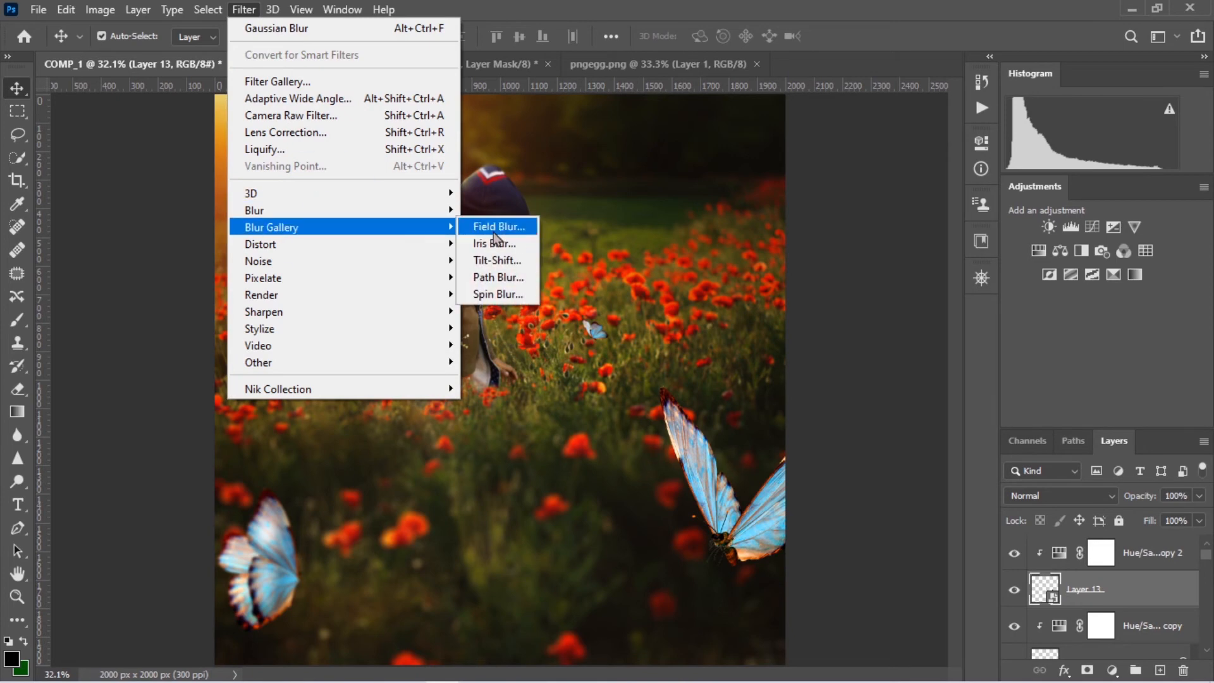
click(527, 273)
drag(548, 377, 533, 385)
click(726, 154)
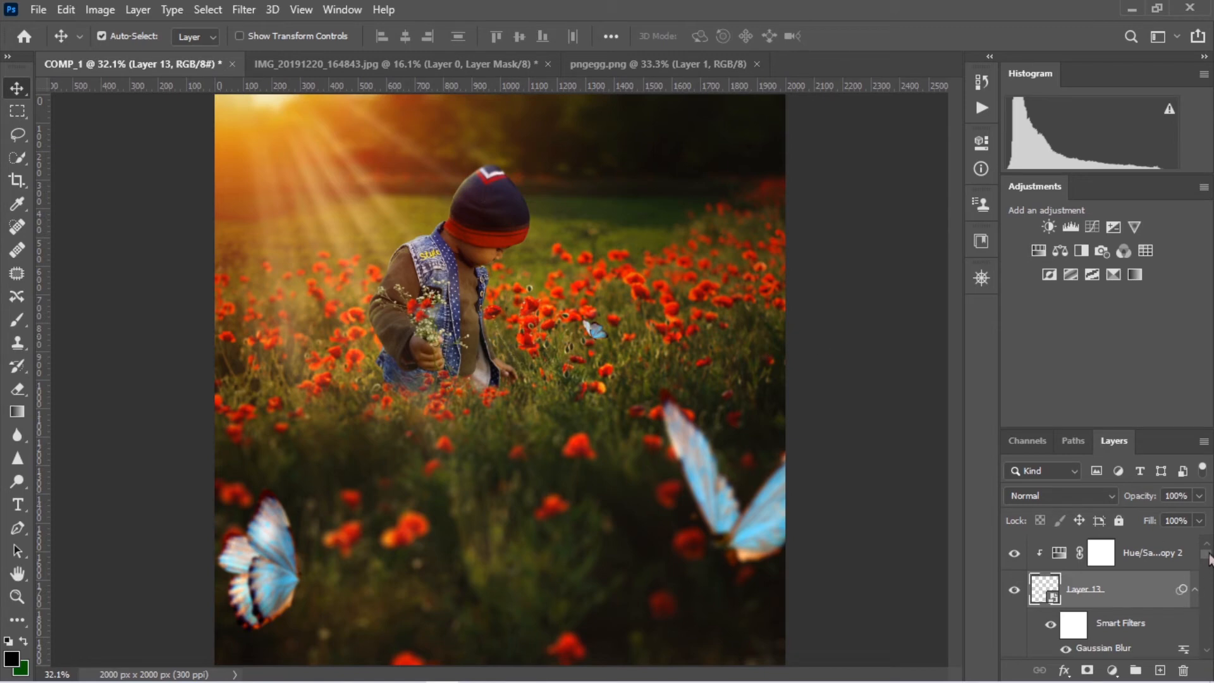
Add a new empty layer above Hue/Saturation 2 copy 2 and set up a flattened soft brush at 1200 px
click(1155, 556)
click(1160, 670)
key(b)
right_click(552, 305)
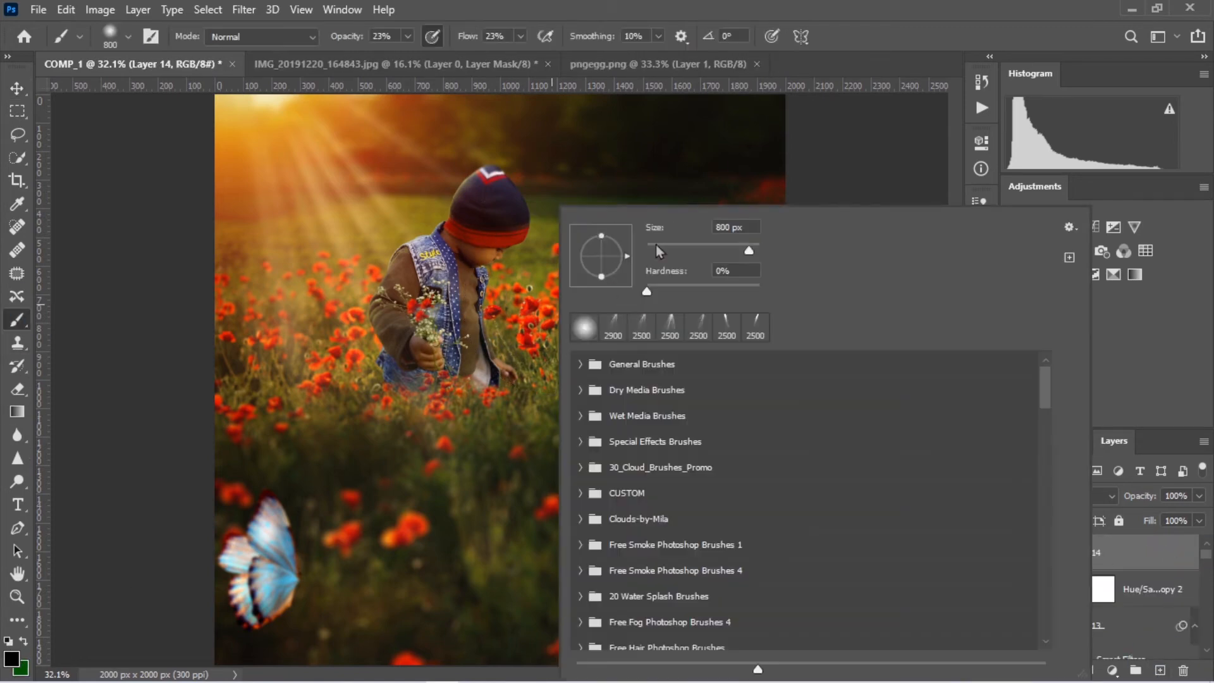
drag(605, 258, 603, 260)
key(Return)
key(bracketright)
key(bracketright)
key(bracketright)
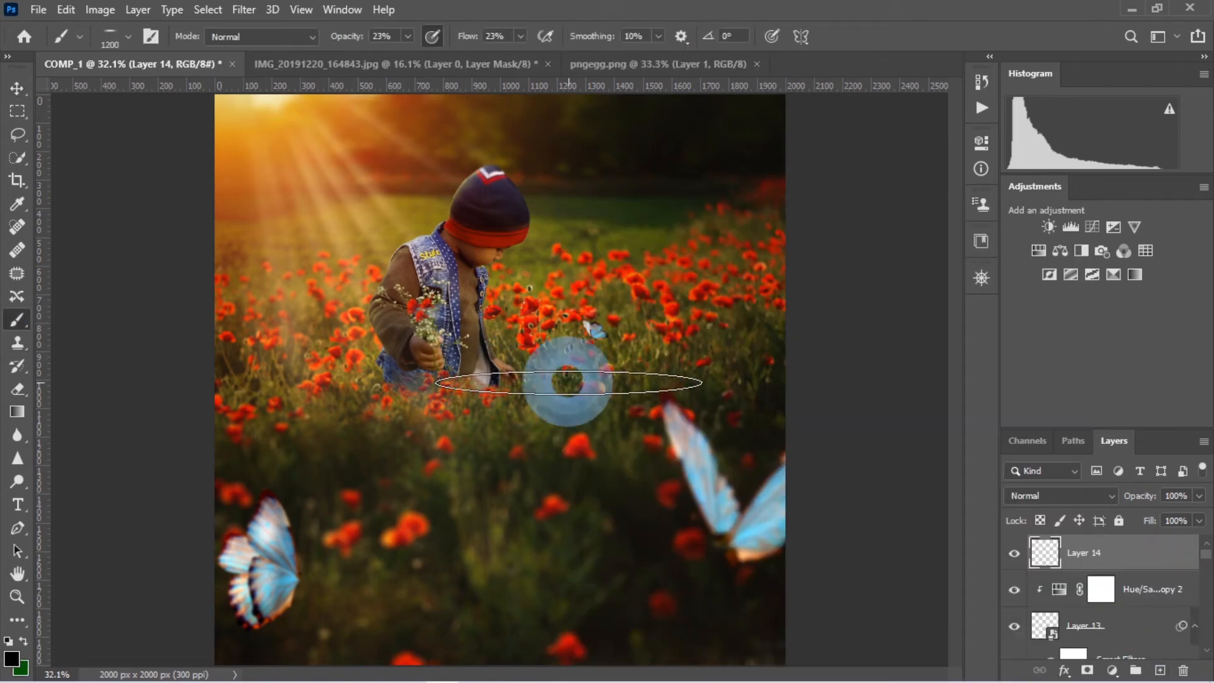
Set the brush to 62% opacity and 73% flow
click(520, 36)
drag(521, 57, 566, 60)
click(574, 65)
click(164, 68)
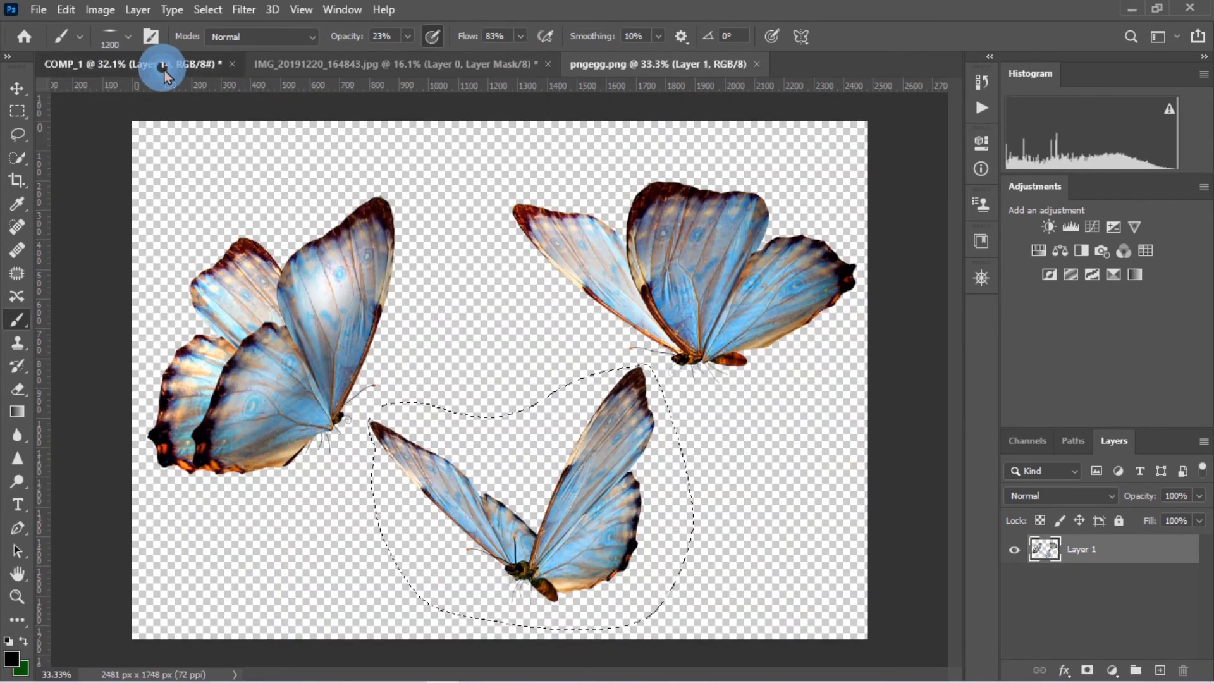
click(520, 38)
key(6)
key(2)
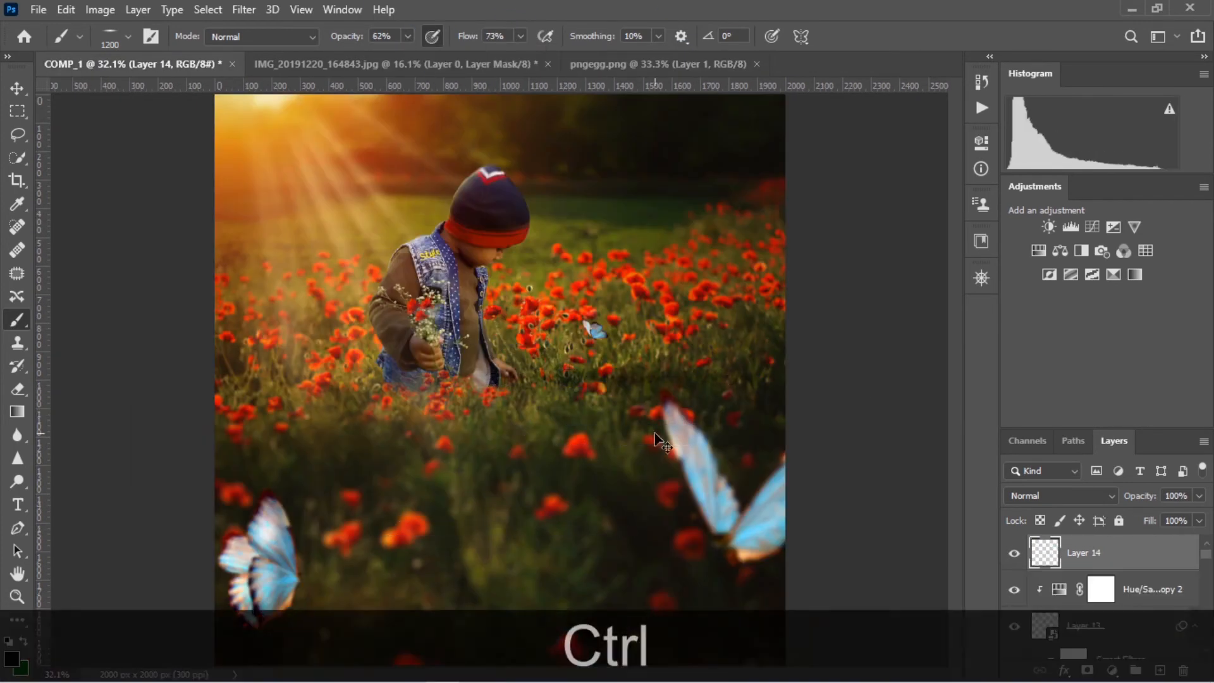
right_click(681, 309)
click(16, 322)
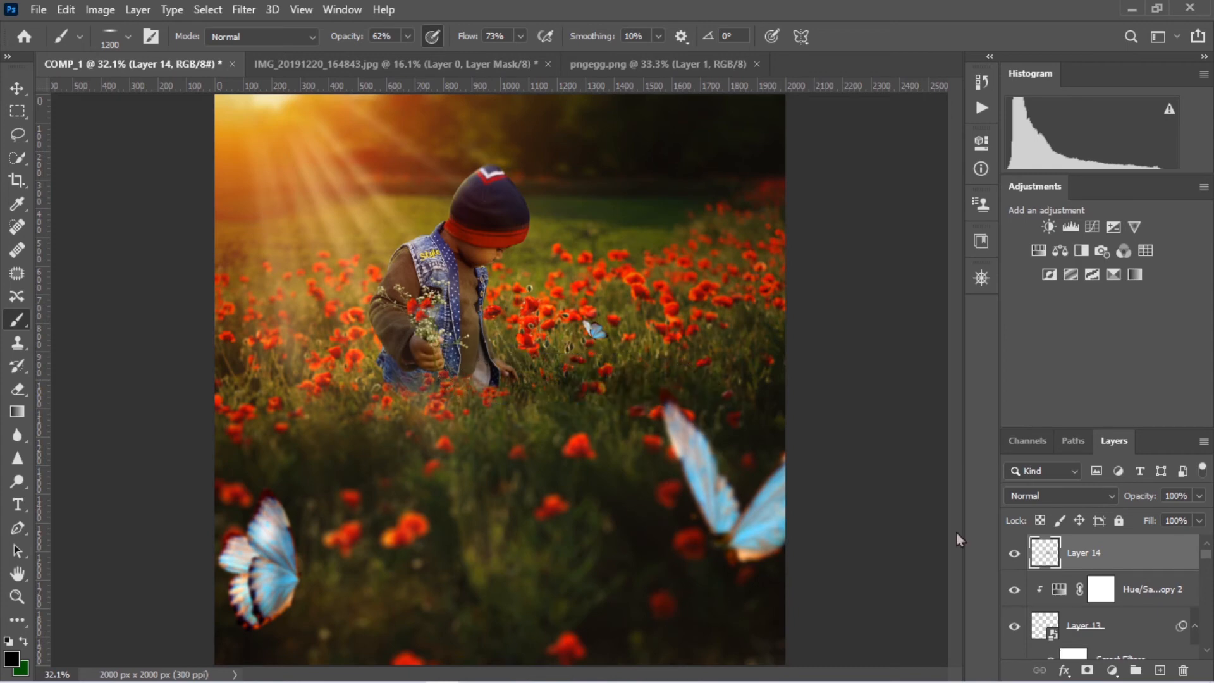
Set Layer 14 to 91% opacity and 62% fill and add a layer mask to it
click(1200, 495)
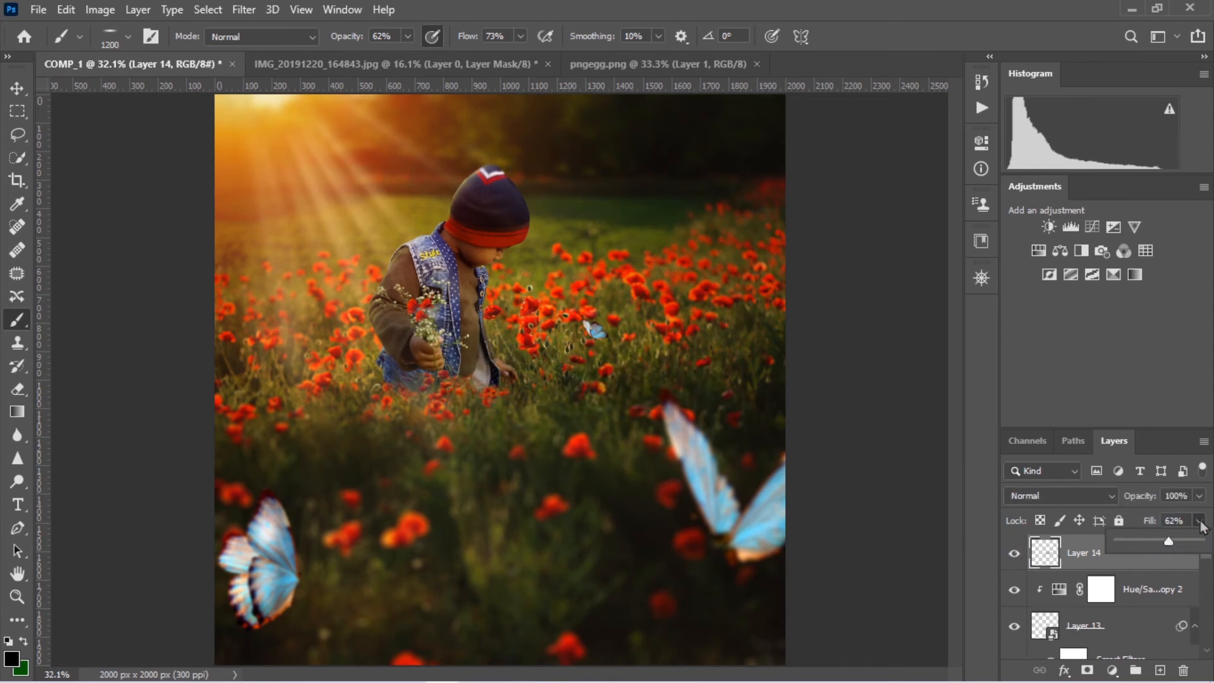
mouse_move(1200, 517)
mouse_down()
mouse_move(1183, 520)
mouse_move(1193, 520)
mouse_up()
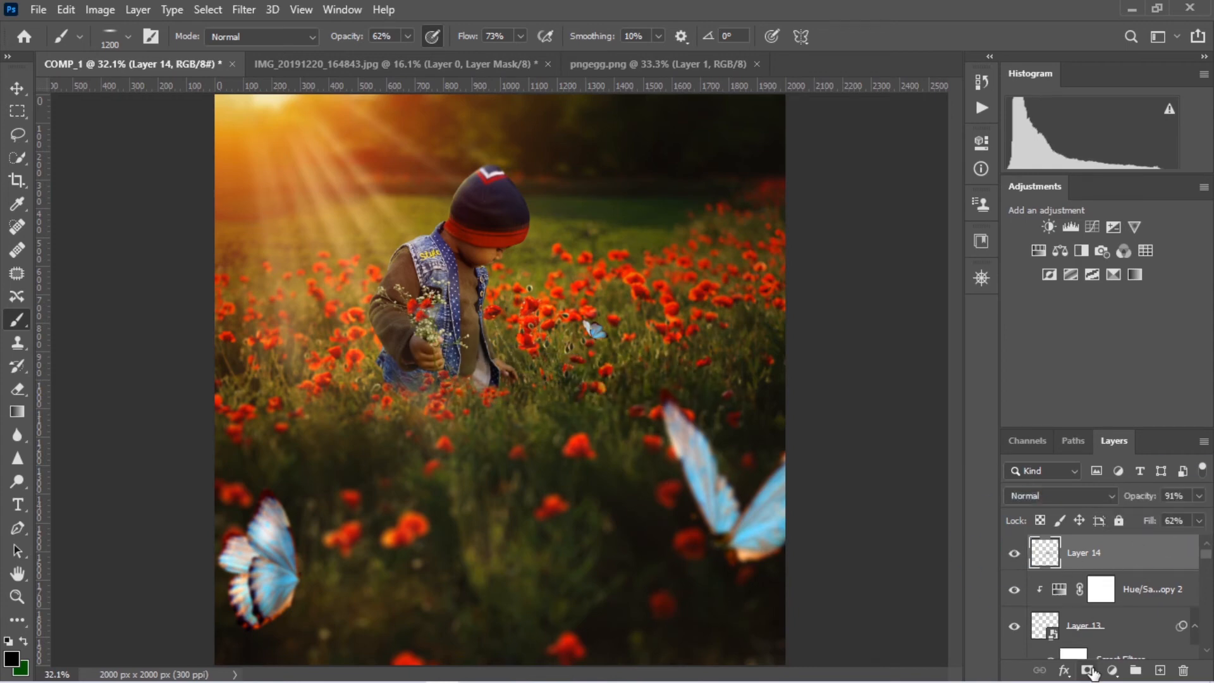
click(1087, 670)
Prepare a soft round 400 px brush with 0% hardness, 29% opacity, 41% flow and default colors
key(d)
right_click(637, 335)
click(565, 328)
click(408, 36)
drag(408, 56, 382, 56)
click(520, 36)
drag(521, 54, 496, 54)
right_click(353, 326)
click(504, 245)
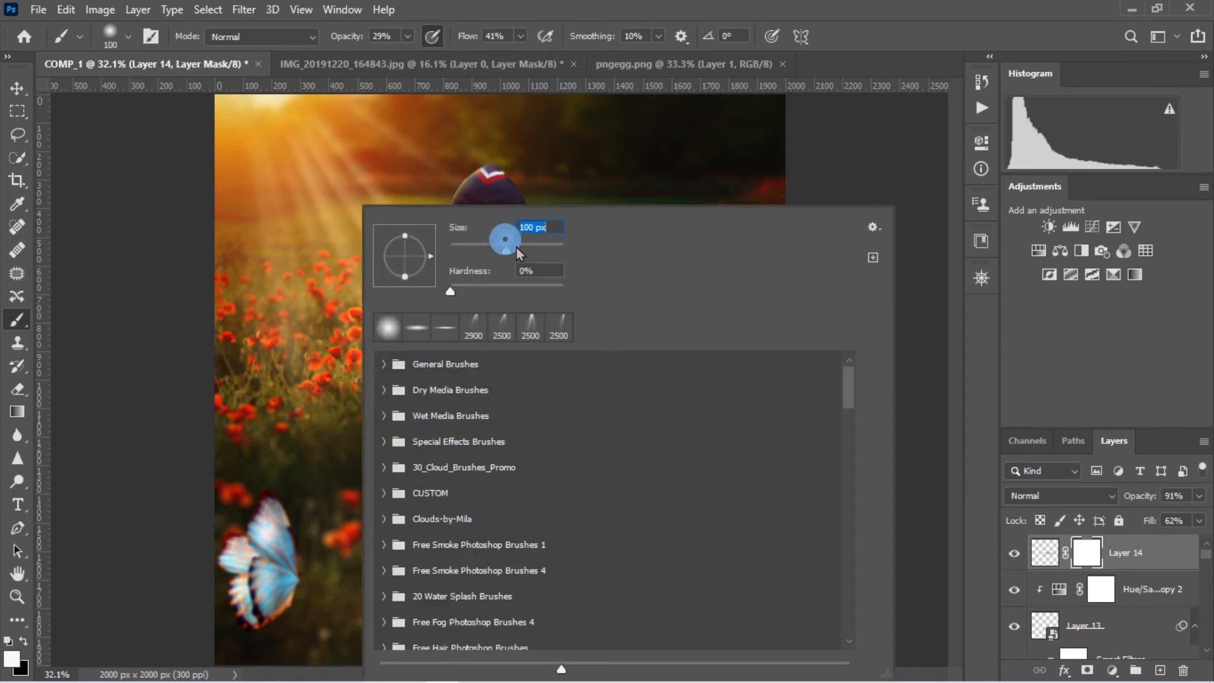
click(16, 316)
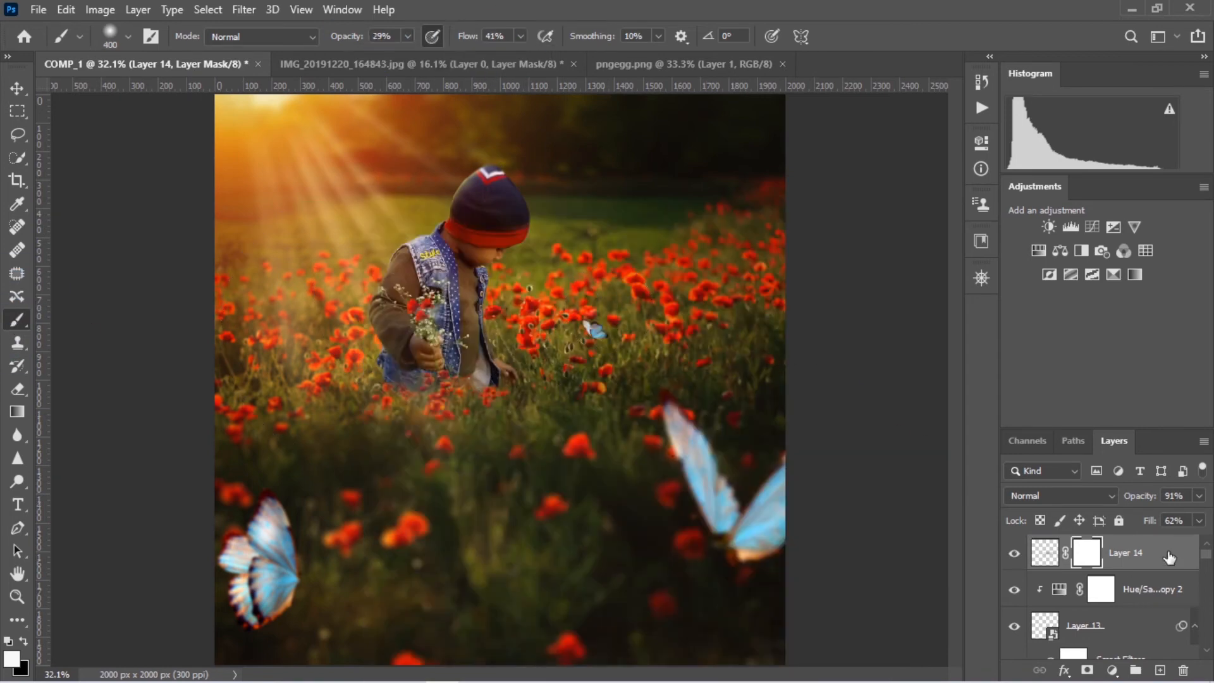
Stamp all visible layers into a new layer above Layer 14 and start a Tilt-Shift blur on it
click(1129, 549)
key(ctrl+alt+shift+e)
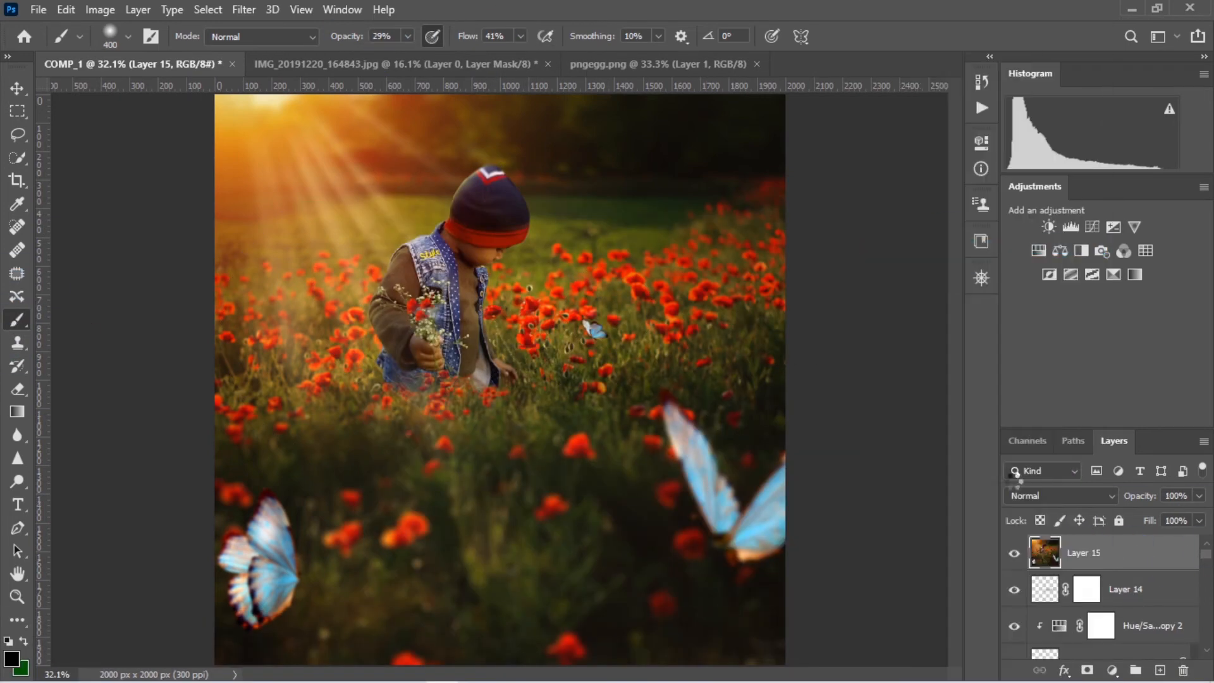
click(243, 9)
mouse_move(297, 226)
click(501, 258)
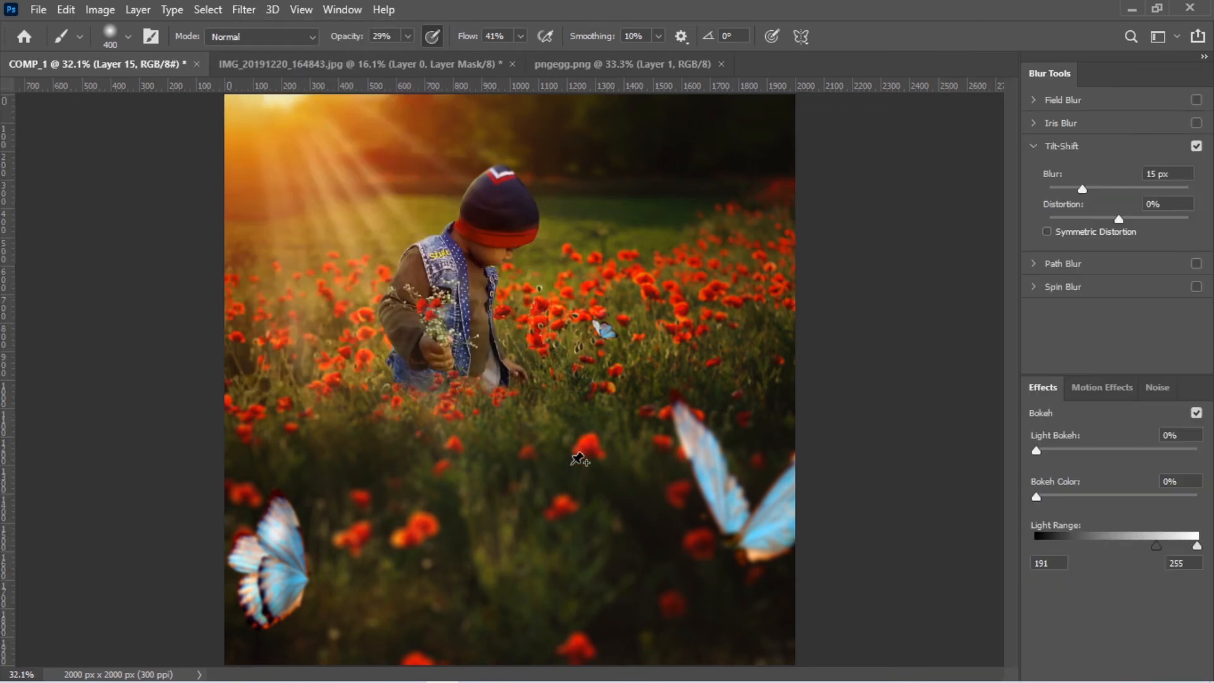
Slant the Tilt-Shift focus band across the boy, widen it up to his cap and set the blur to 10 px
drag(512, 354, 527, 257)
drag(504, 490, 478, 595)
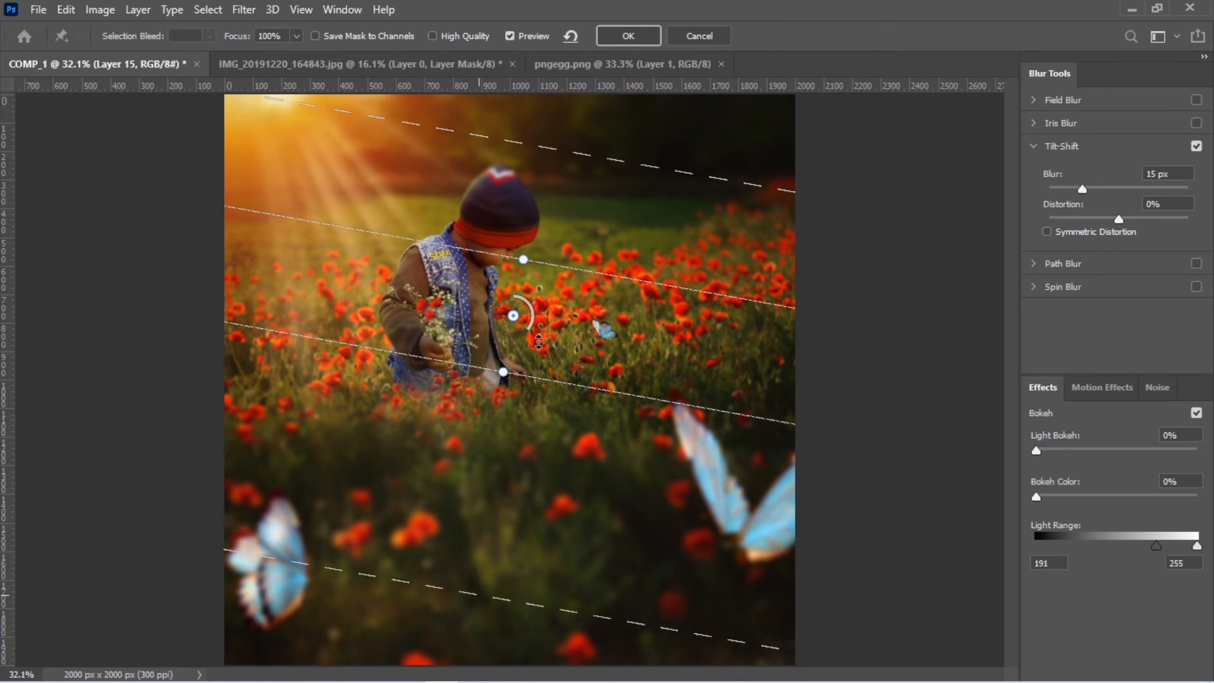
drag(613, 160, 570, 268)
drag(531, 332, 544, 311)
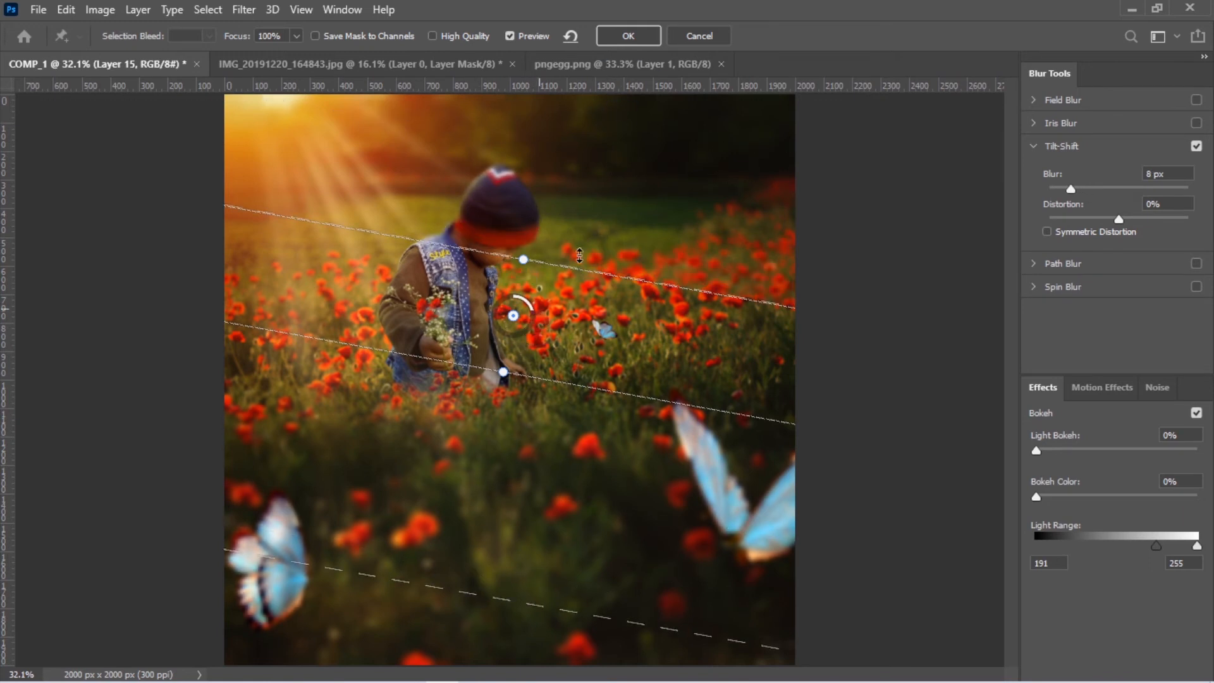
drag(571, 267, 579, 231)
drag(534, 319, 532, 321)
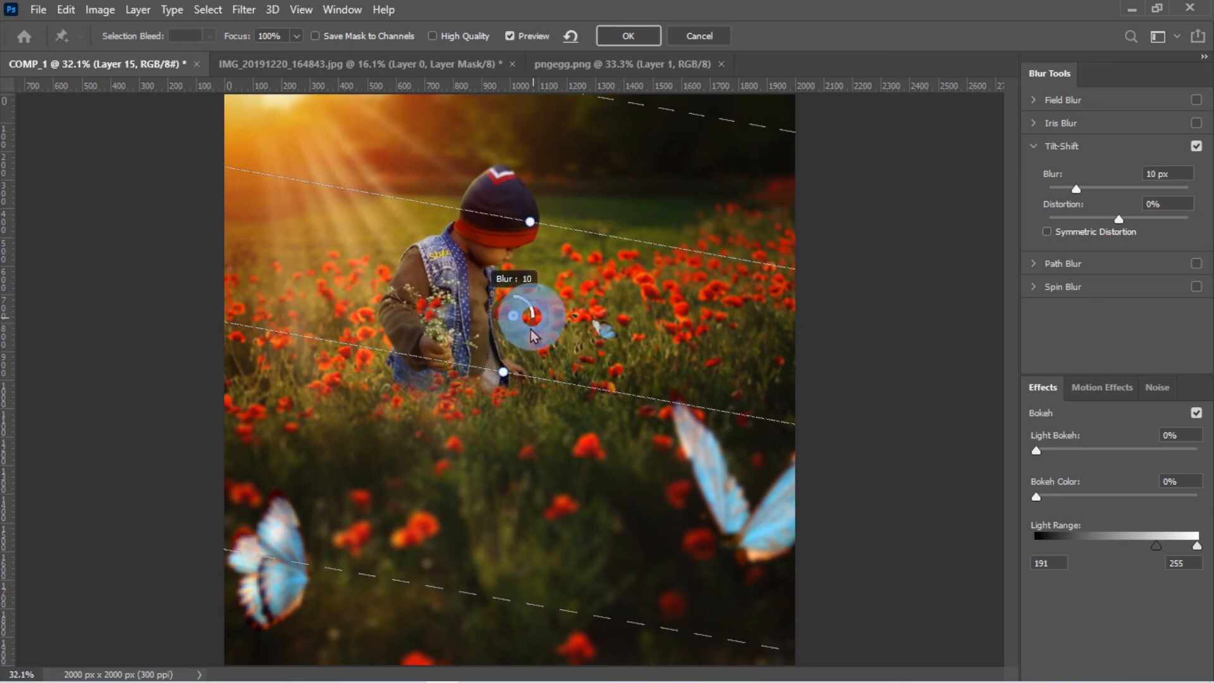
Add Field Blur pins of 1 px on the boy, 3 px near the small butterfly and 3 px on the poppies beside him, and apply the blur
click(1034, 101)
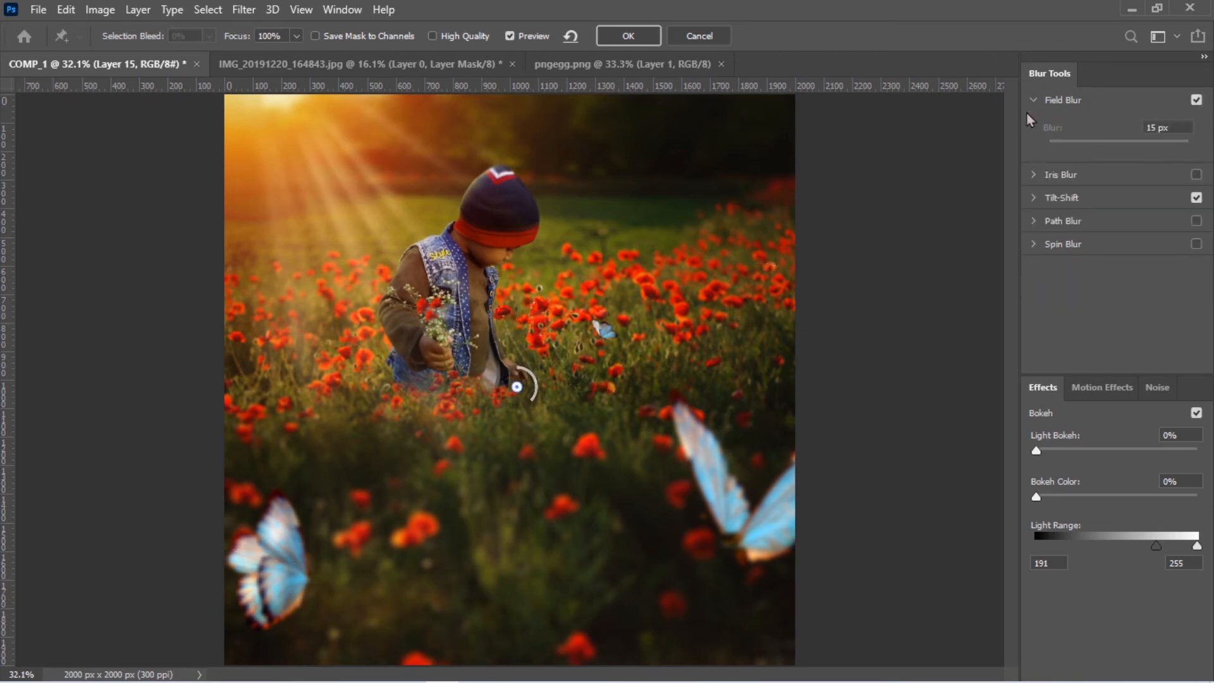
drag(514, 386, 480, 287)
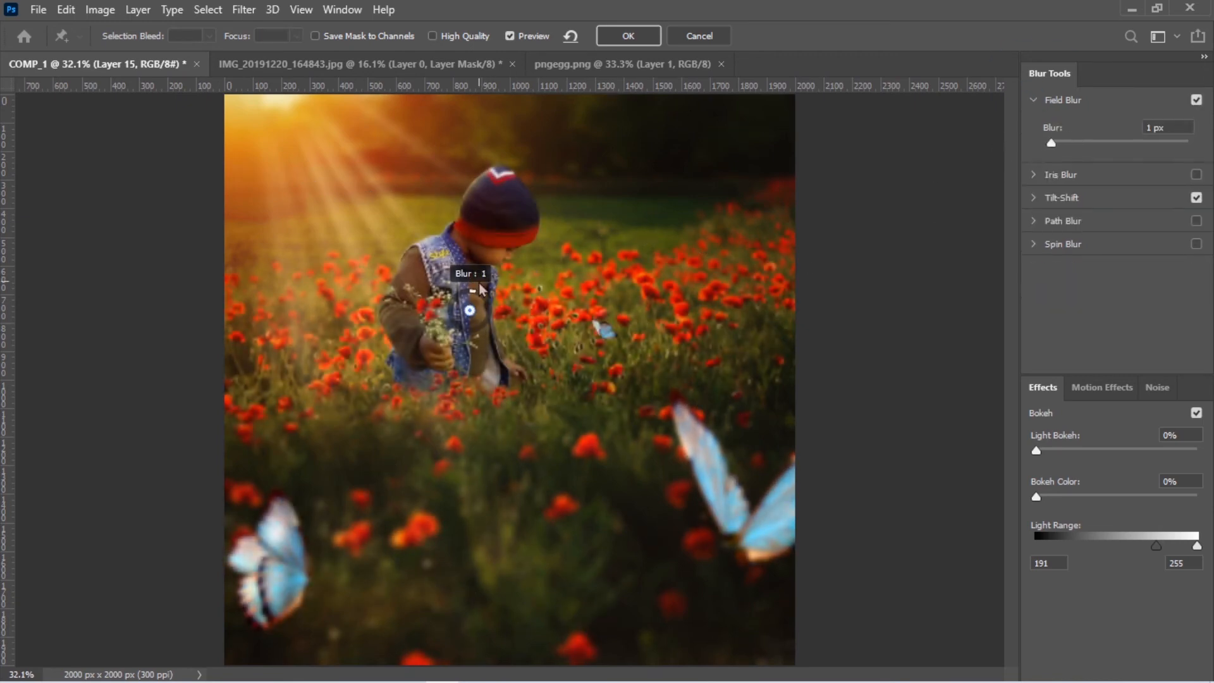
click(625, 357)
drag(640, 344, 641, 327)
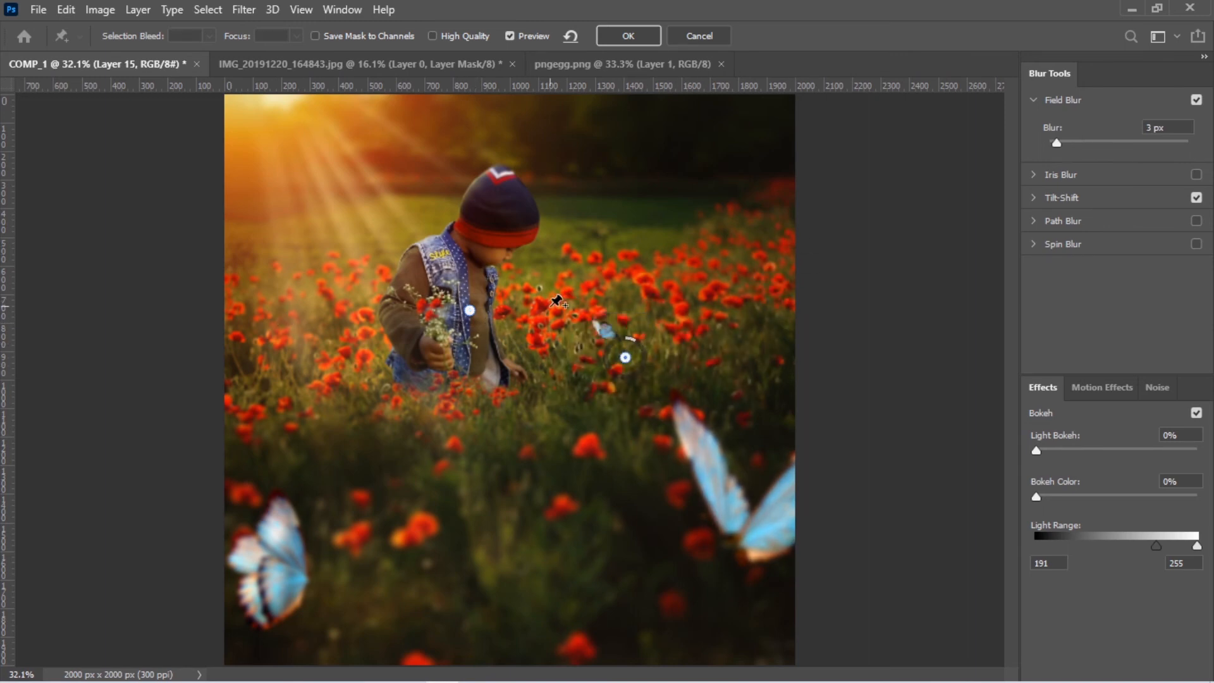
click(534, 306)
drag(537, 289, 559, 271)
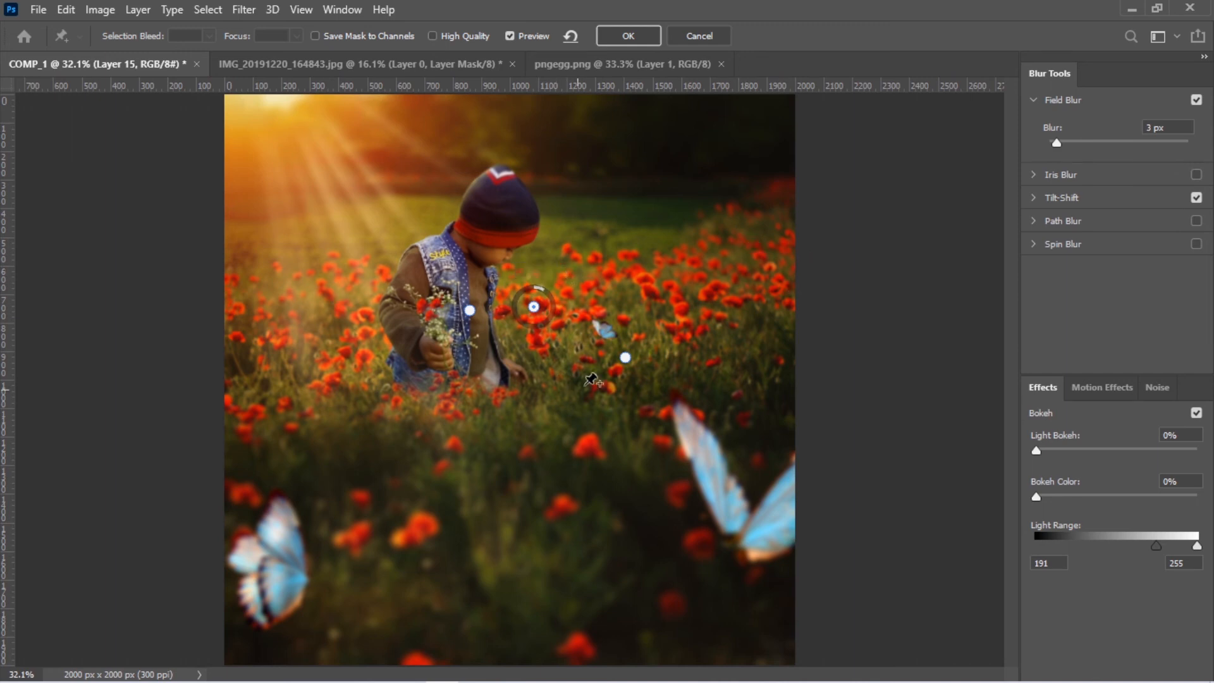
key(Return)
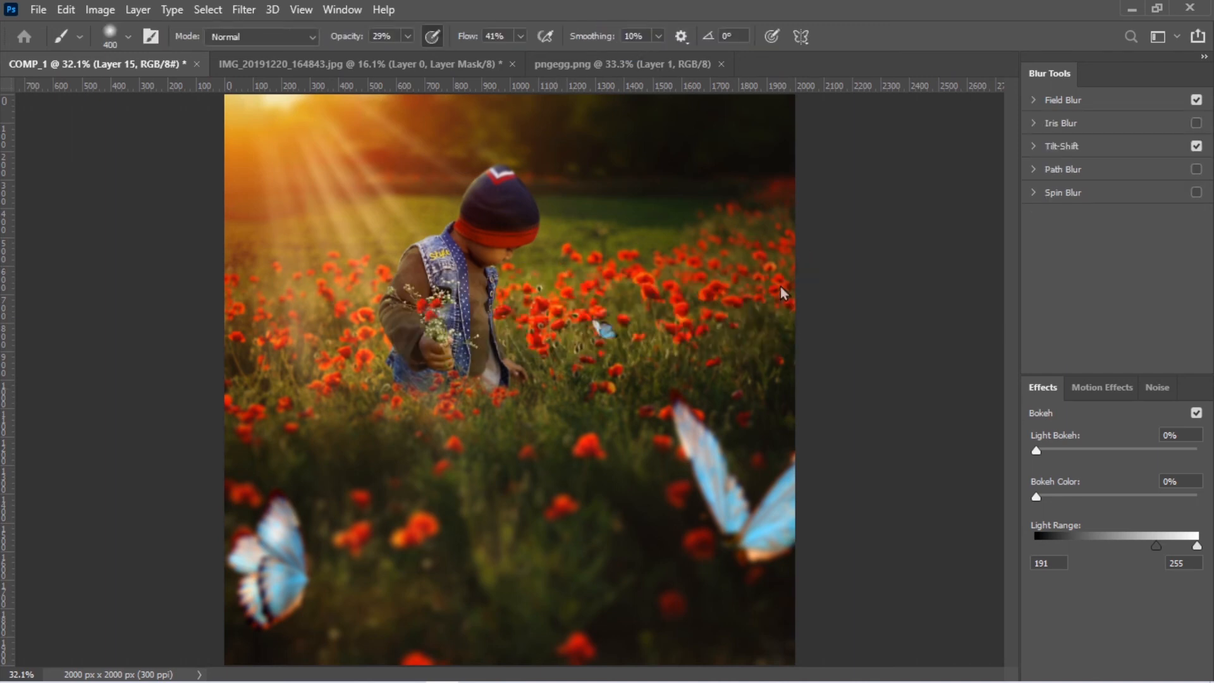
Collapse Layer 15's smart filters and group all layers between Layer 15 and the Background
click(1195, 553)
click(1114, 582)
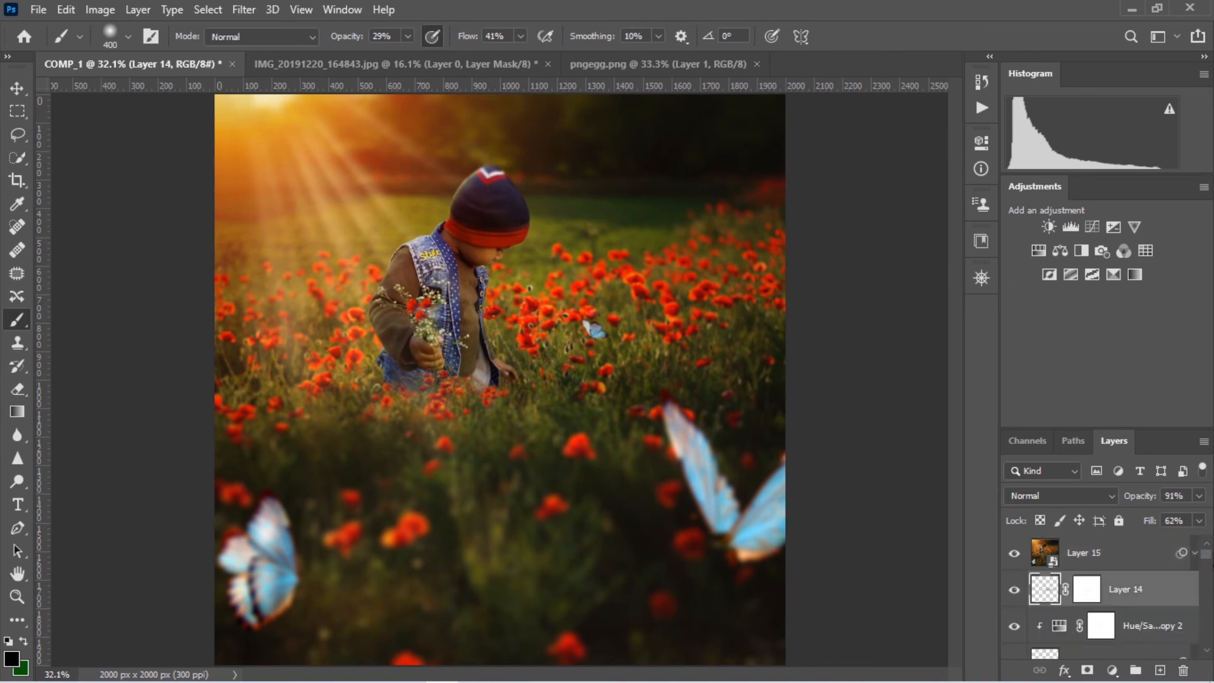
scroll(1114, 595, down, 3)
shift+click(1128, 607)
key(ctrl+g)
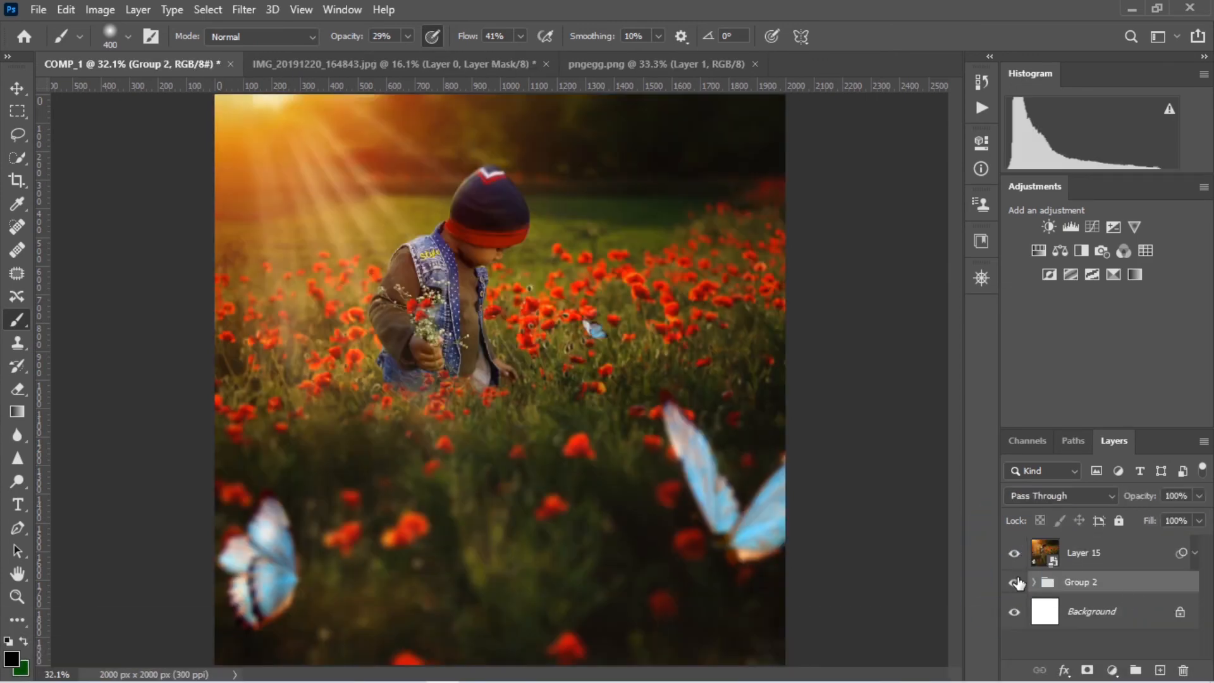
Stamp all visible layers into a new layer above Layer 15 and add a Color Lookup adjustment over it
click(1100, 554)
key(ctrl+alt+shift+e)
click(1112, 670)
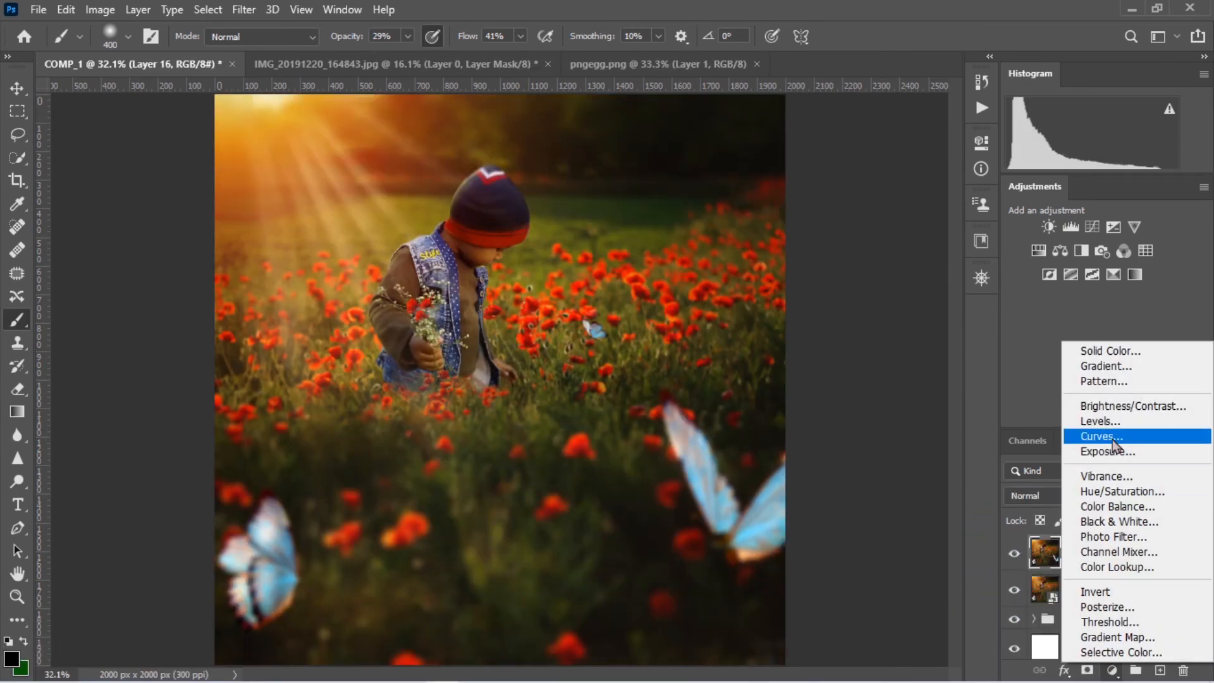
click(1103, 567)
Preview several 3DLUT files for the Color Lookup adjustment and choose DropBlues.3DL
click(902, 201)
click(885, 61)
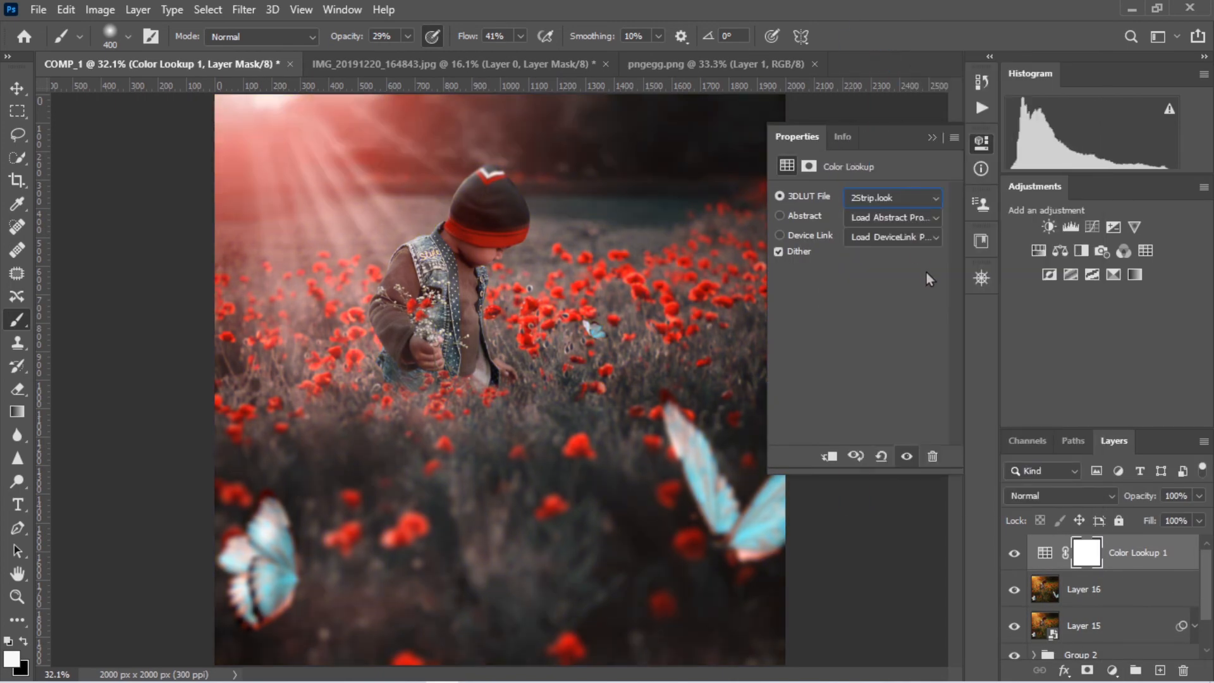
scroll(927, 202, down, 3)
scroll(928, 202, down, 3)
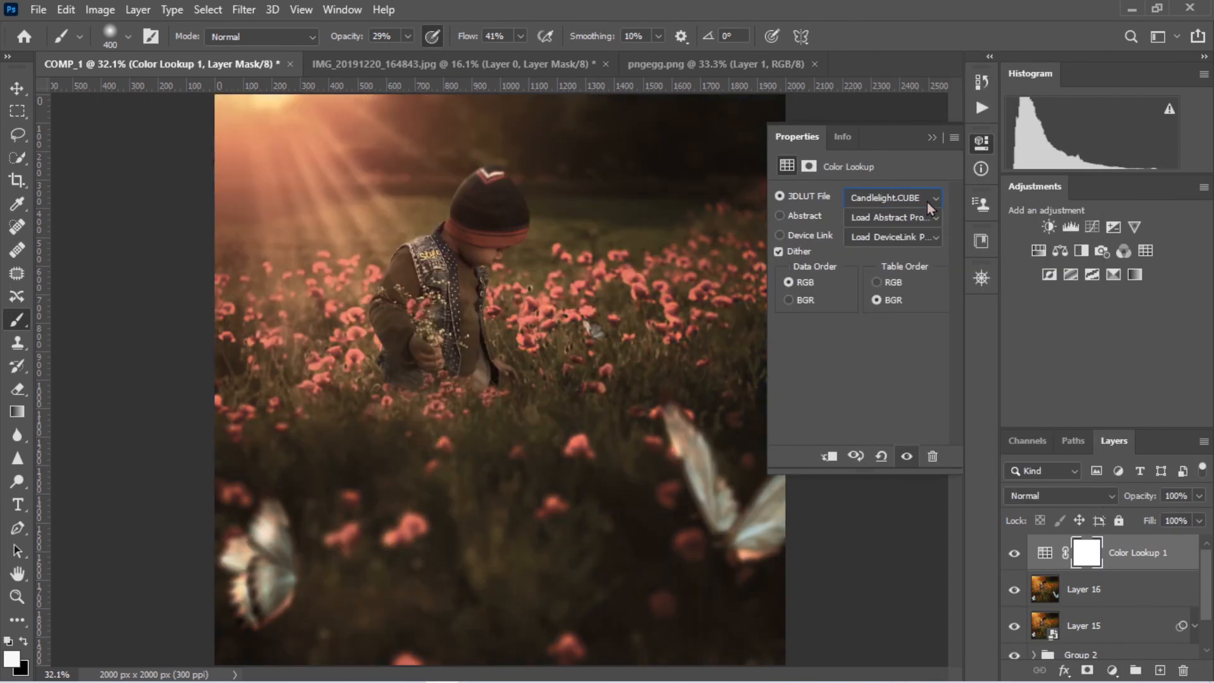
scroll(928, 203, up, 1)
scroll(927, 202, down, 1)
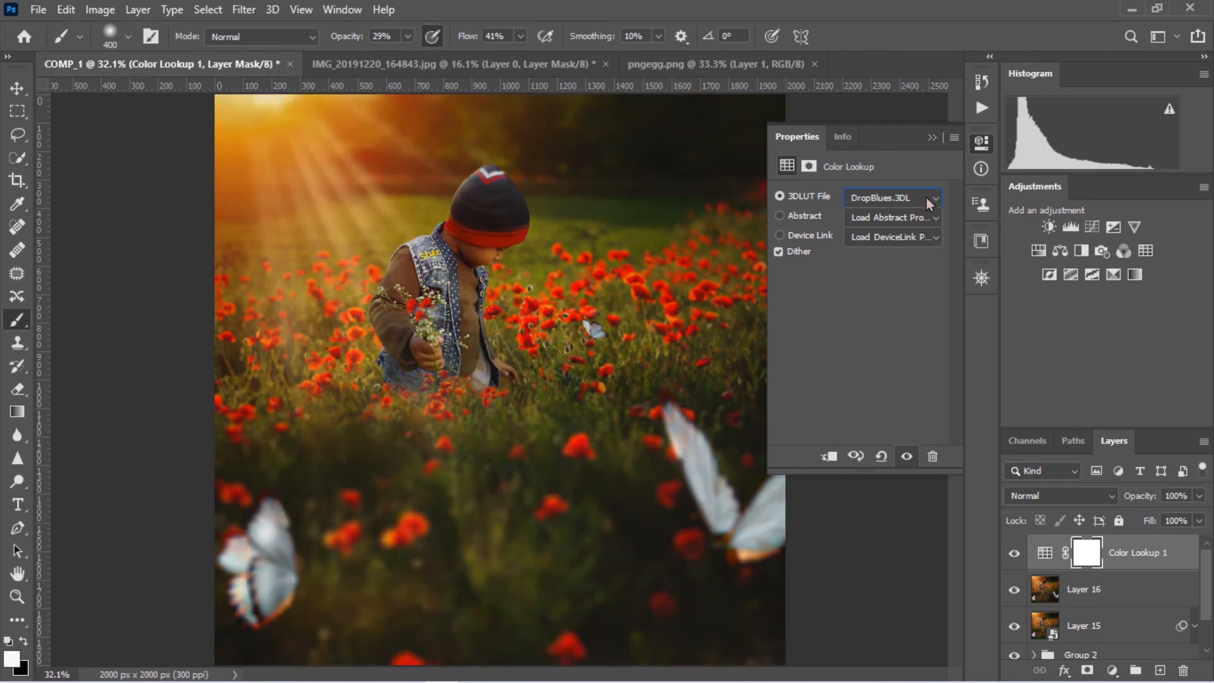
Lower the Color Lookup adjustment to 71% fill and 61% opacity and compare its effect on the image
click(932, 137)
drag(1200, 521, 1178, 541)
drag(1199, 495, 1175, 520)
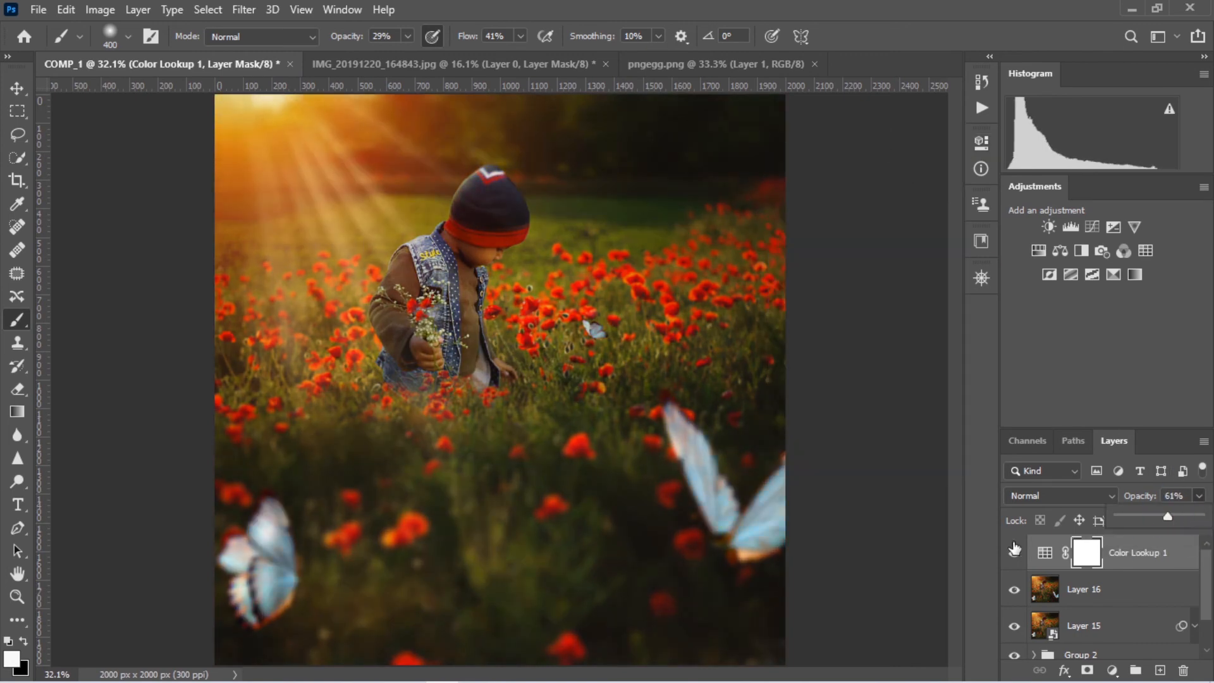
click(1014, 550)
Stamp all visible layers into a new top layer, convert it to a smart object and start the Camera Raw Filter on it
key(ctrl+alt+shift+e)
right_click(1148, 554)
click(978, 248)
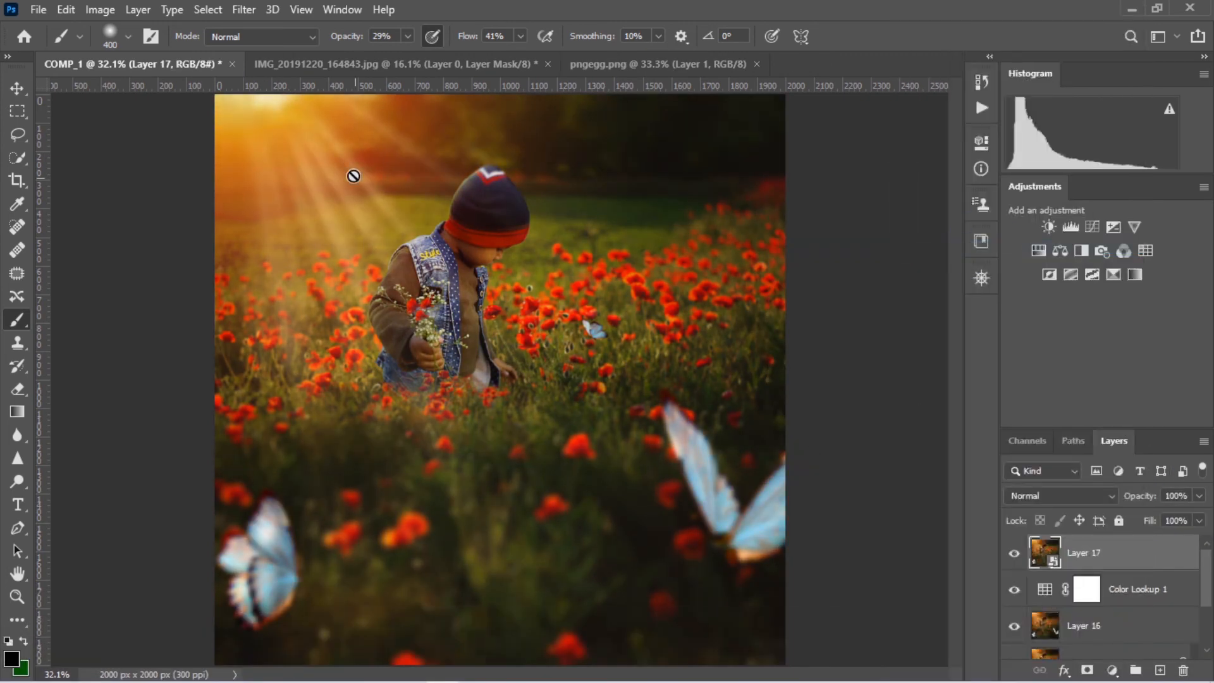
click(245, 10)
click(285, 116)
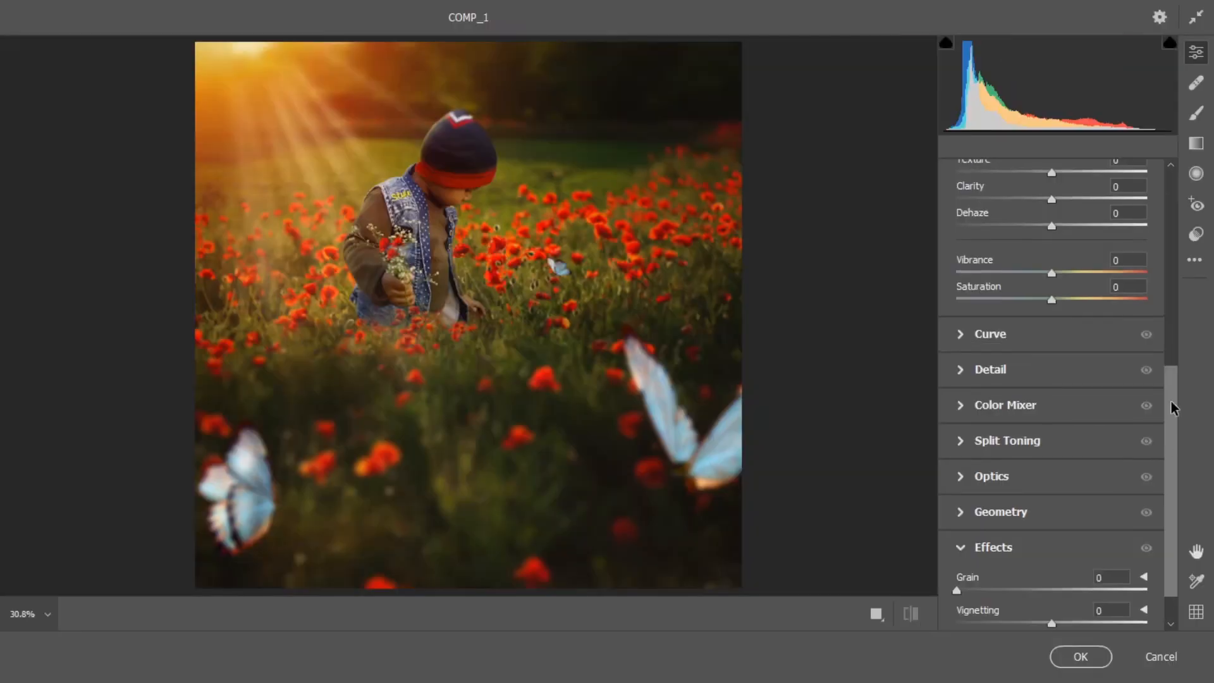
Set Temperature -16, Tint -5, Exposure +0.20, Contrast +16, Highlights +8, Shadows +17, Whites +16 and Blacks +9
drag(1174, 406, 1175, 206)
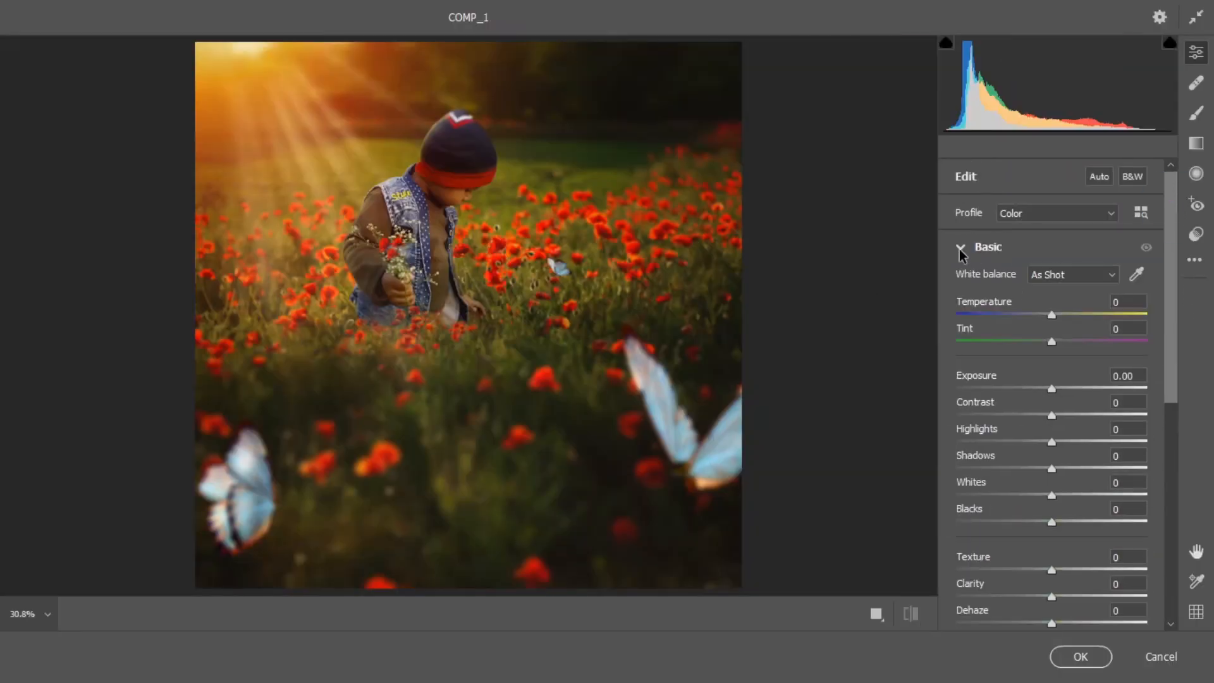
drag(1051, 315, 1049, 341)
drag(1055, 389, 1061, 439)
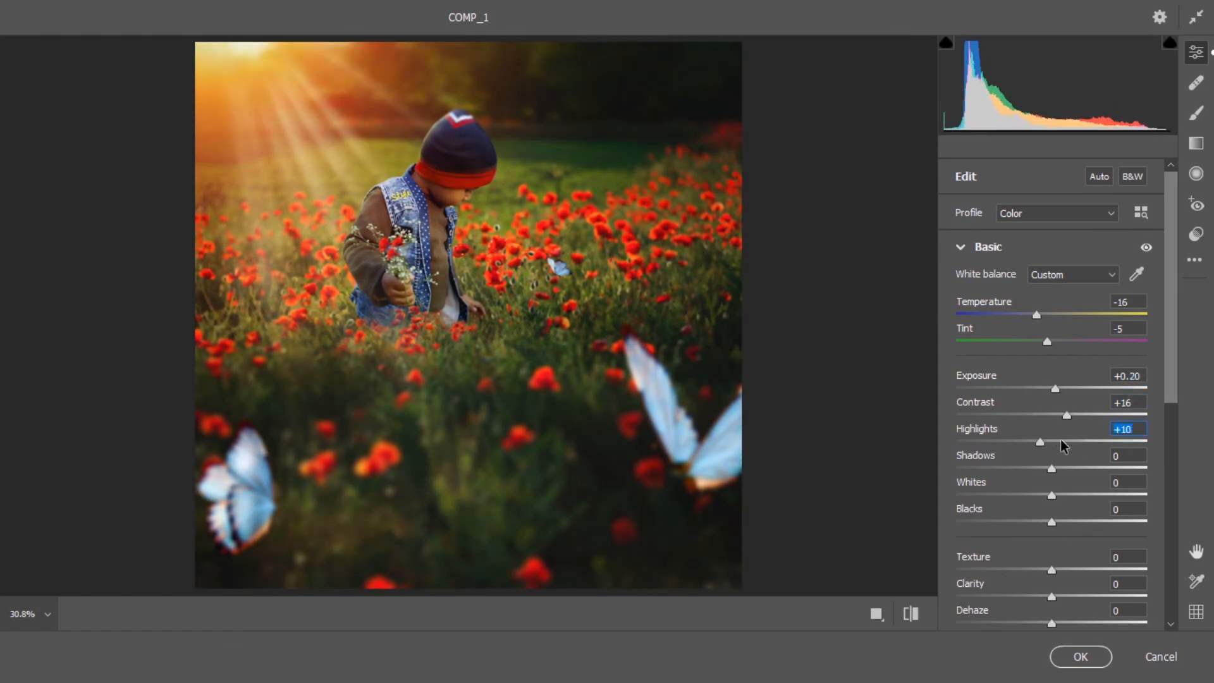
drag(1052, 523, 1056, 495)
Set Texture to +18, Clarity to -4 and Dehaze to +10 in the Camera Raw basic adjustments
drag(1053, 571, 1069, 569)
scroll(1055, 545, down, 3)
click(1076, 454)
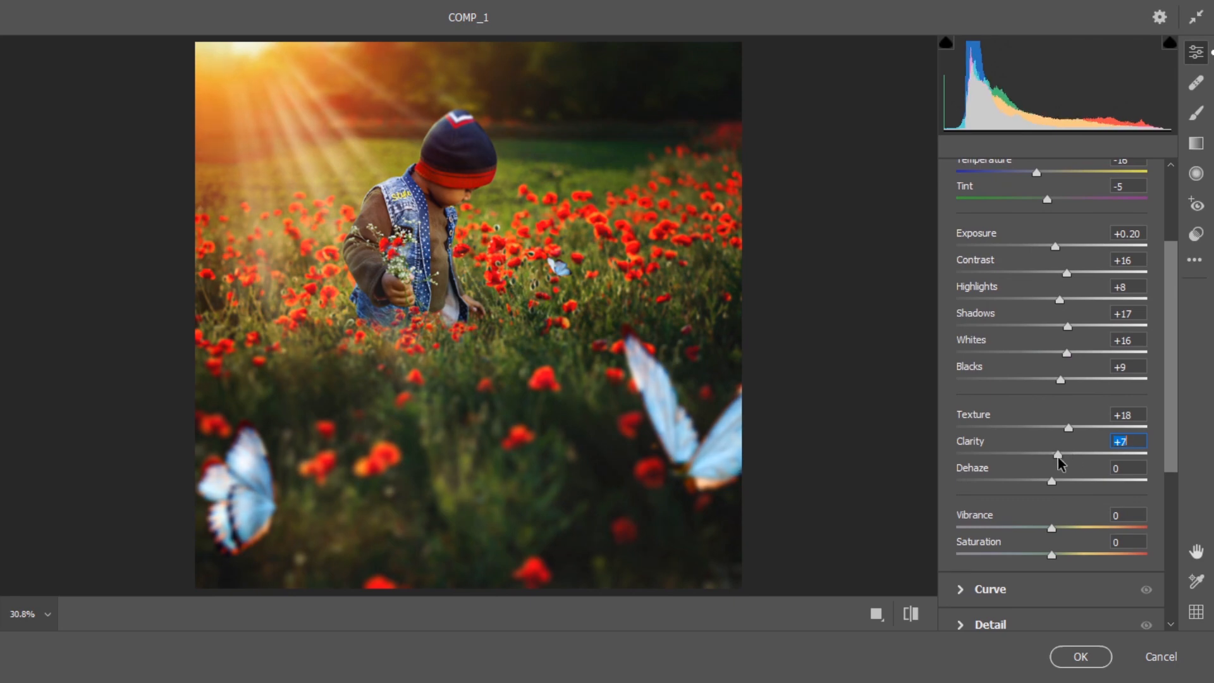
drag(1055, 457, 1061, 484)
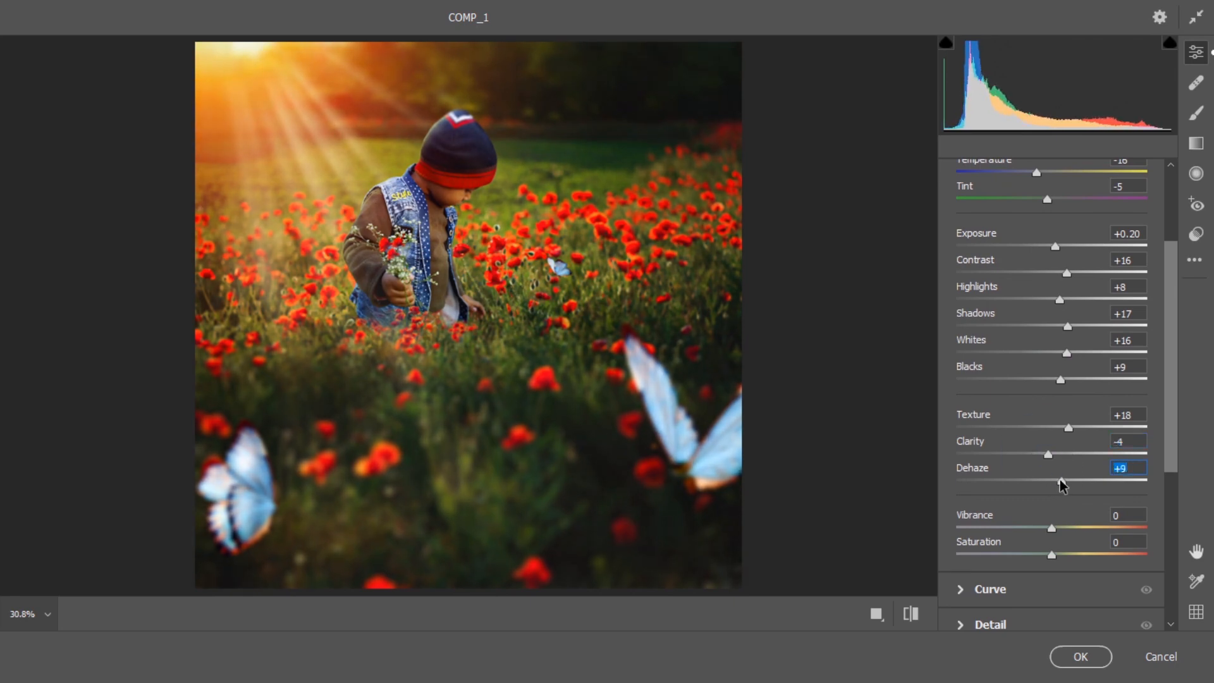
Set Grain to 10, apply the Camera Raw Filter and compare the image with and without Layer 17
drag(1174, 442, 1172, 600)
drag(1112, 532, 1089, 534)
text(10)
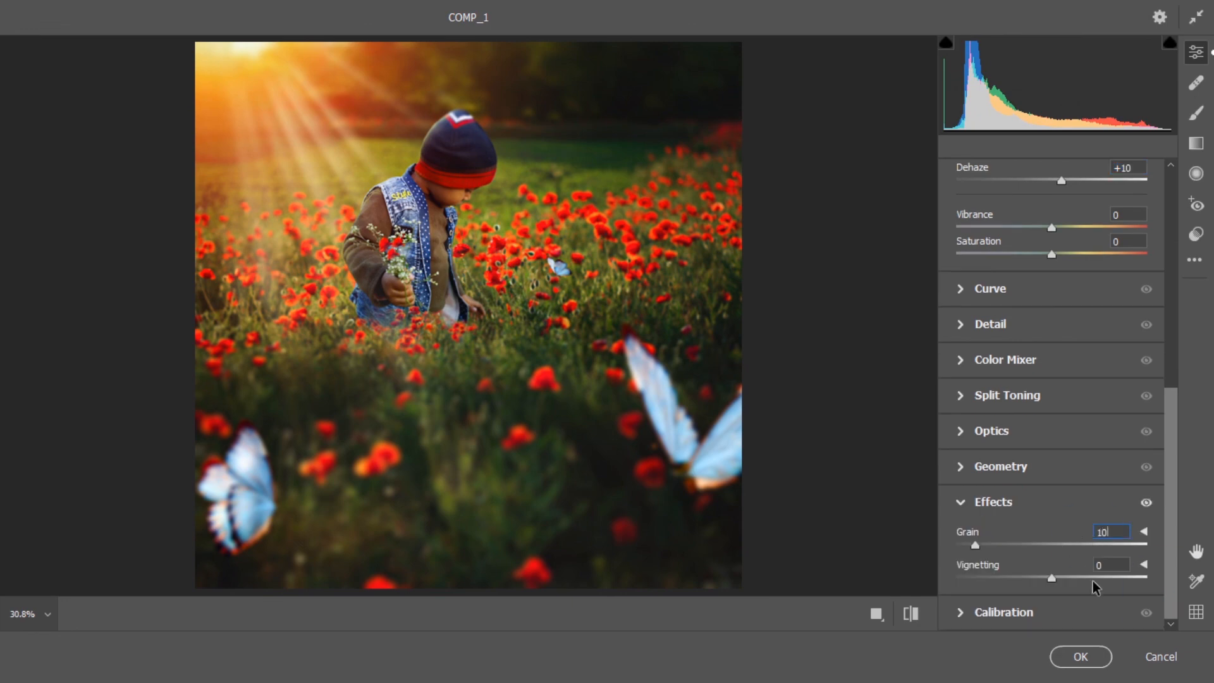
click(1014, 555)
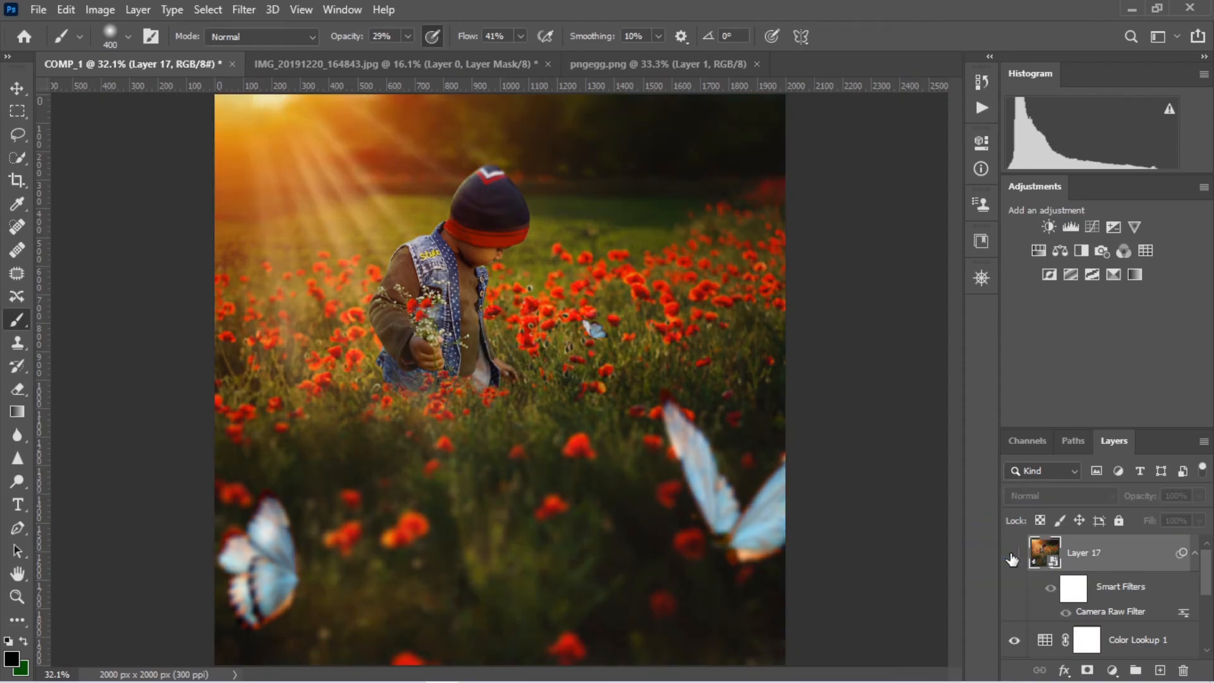
click(1014, 555)
Group the Color Lookup adjustment with the layers beneath it, preview other 3DLUT files and switch it to HorrorBlue.3DL
click(1194, 554)
click(1189, 587)
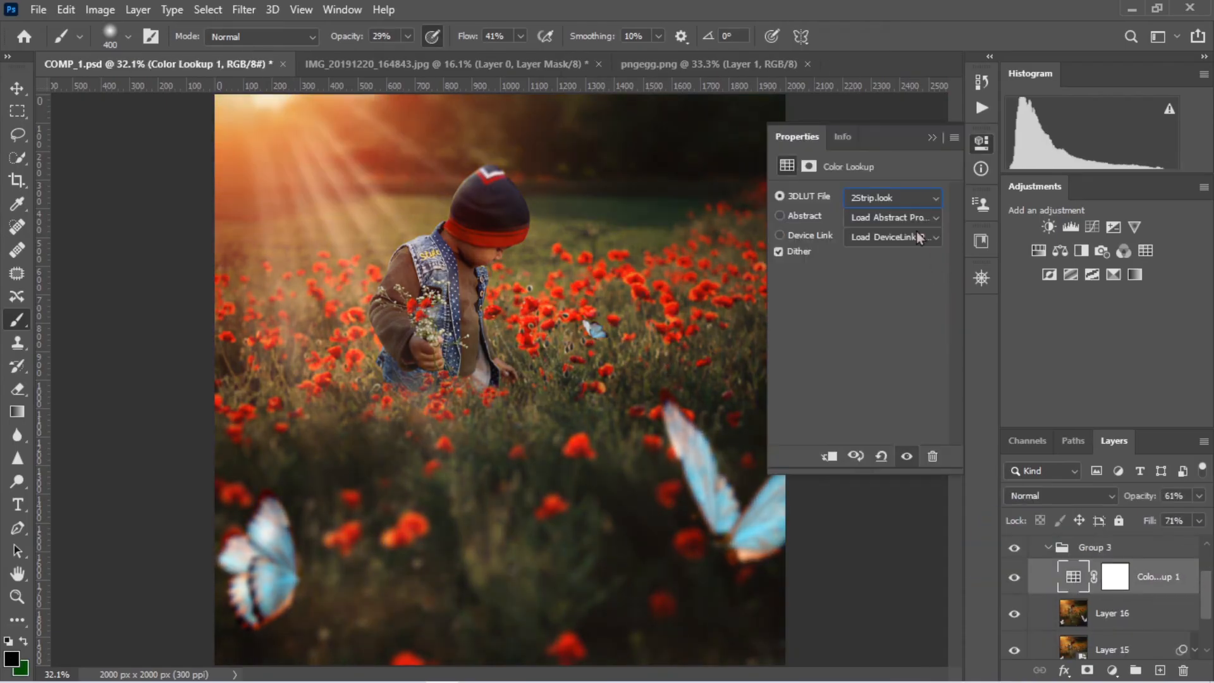
click(920, 204)
click(905, 420)
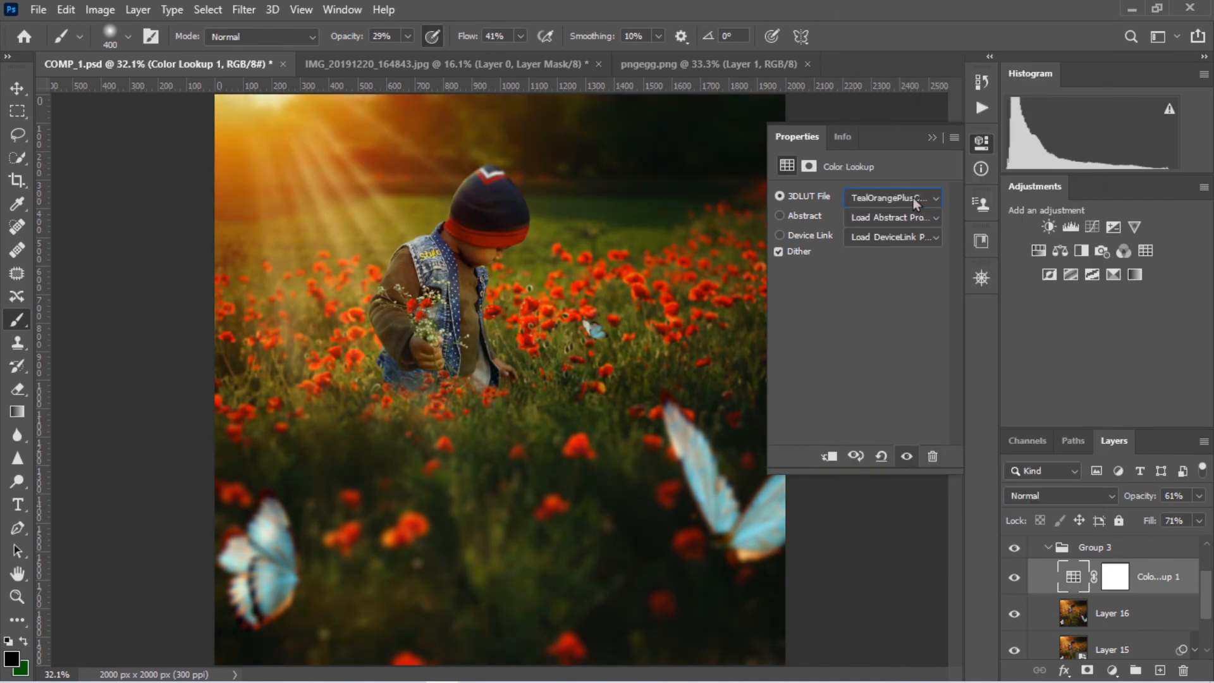
key(Up)
key(Up)
key(Up)
key(Up)
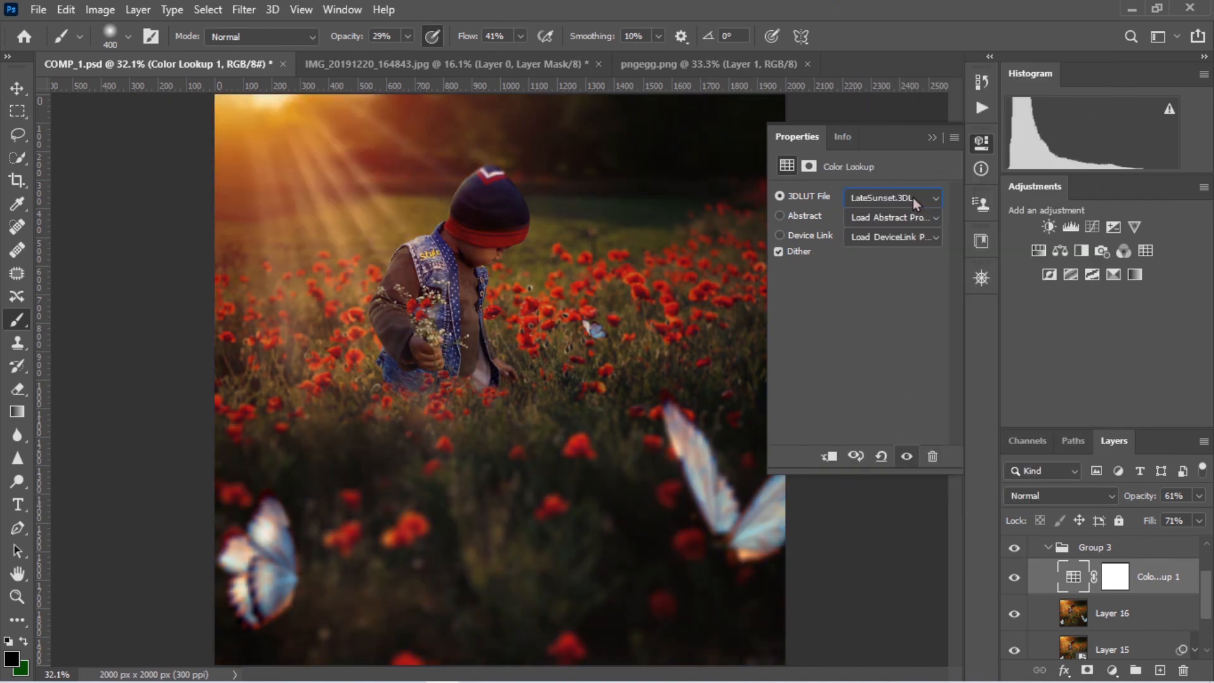
key(Up)
key(Up)
key(Up)
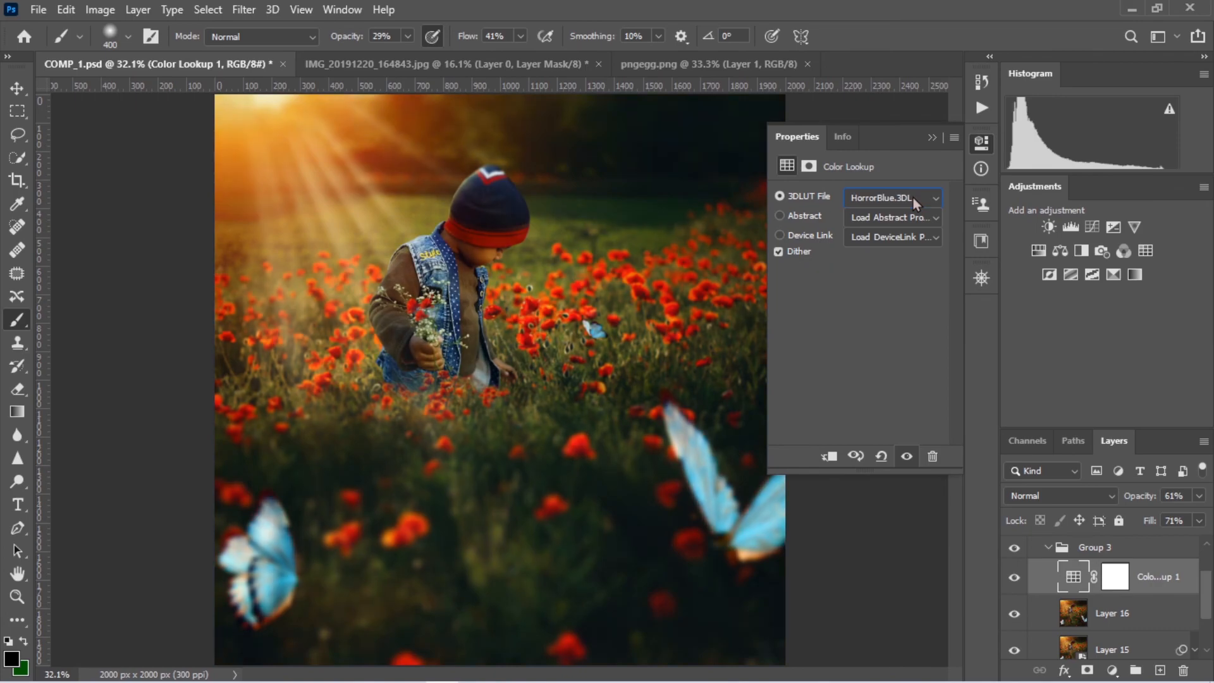
click(982, 145)
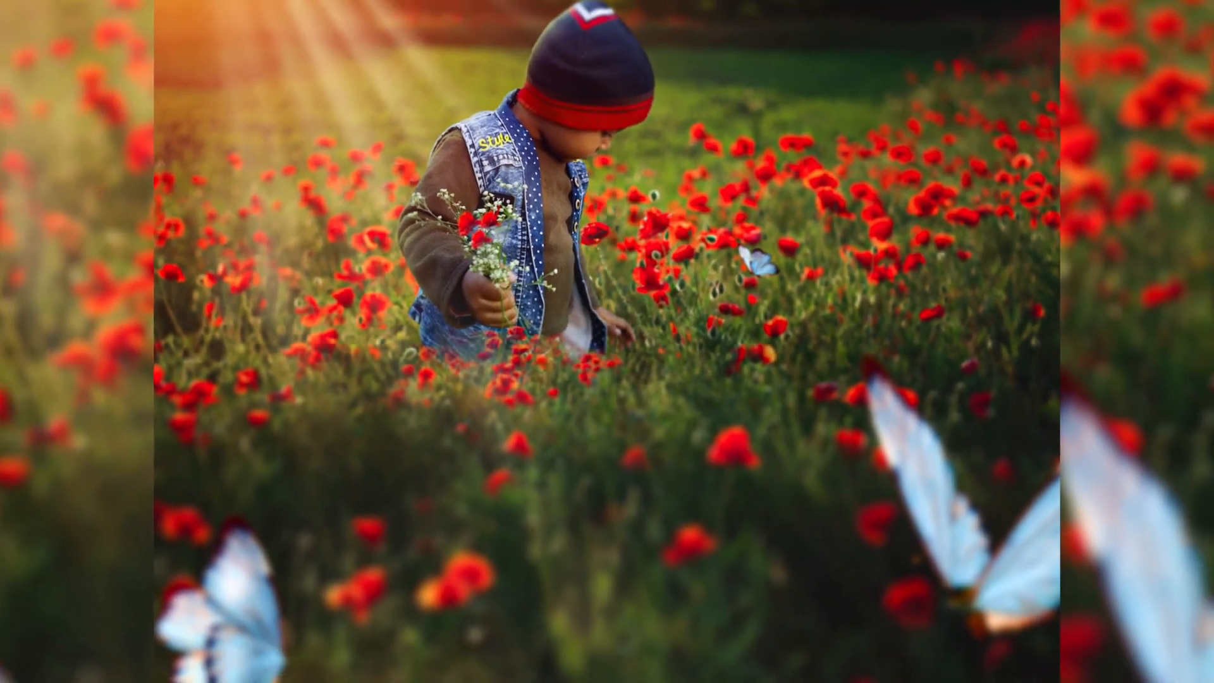